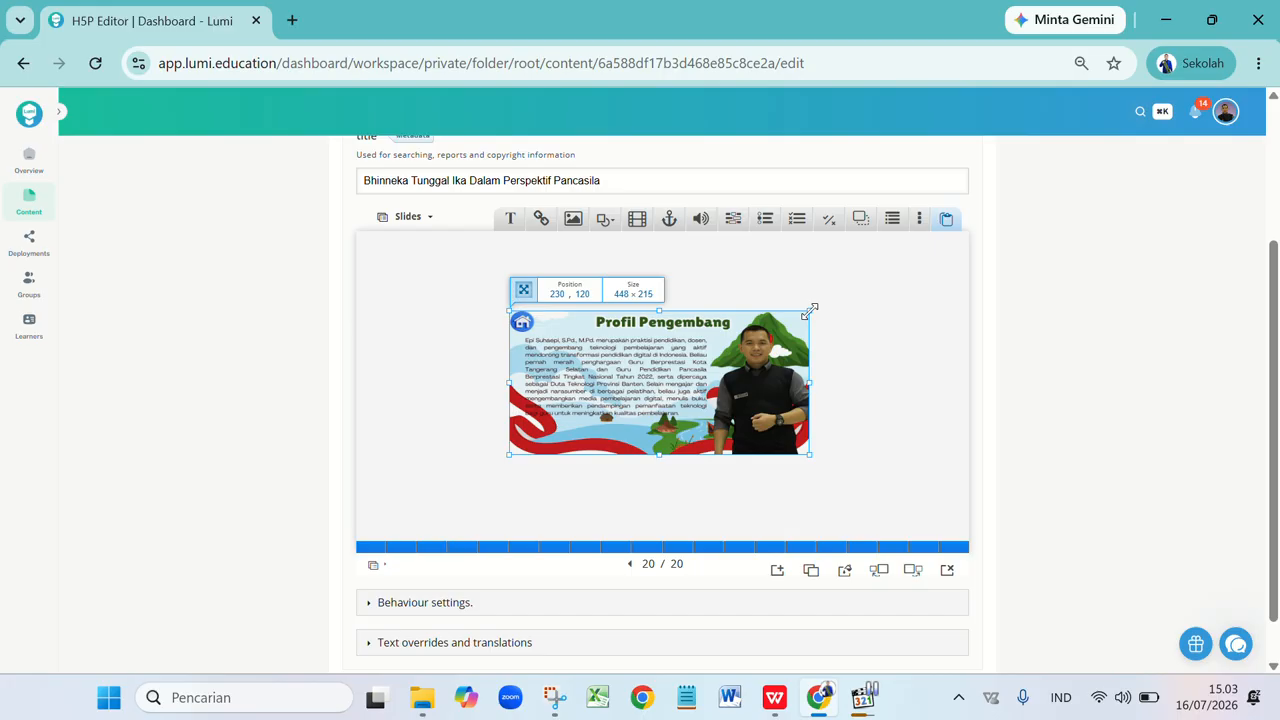
- Enlarge the Profil Pengembang image on slide 20 until it fills the whole slide
{"action": "left_click_drag", "start_coordinate": [810, 310], "coordinate": [968, 233]}
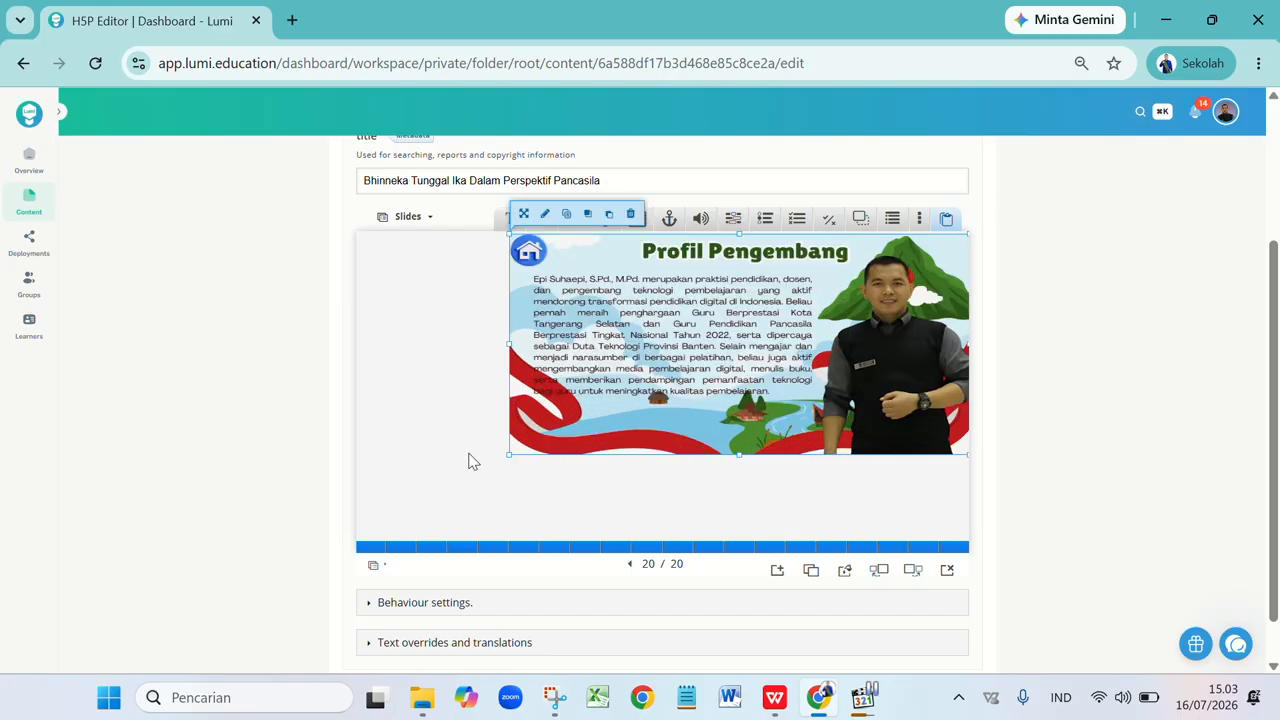
{"action": "left_click_drag", "start_coordinate": [505, 457], "coordinate": [285, 580]}
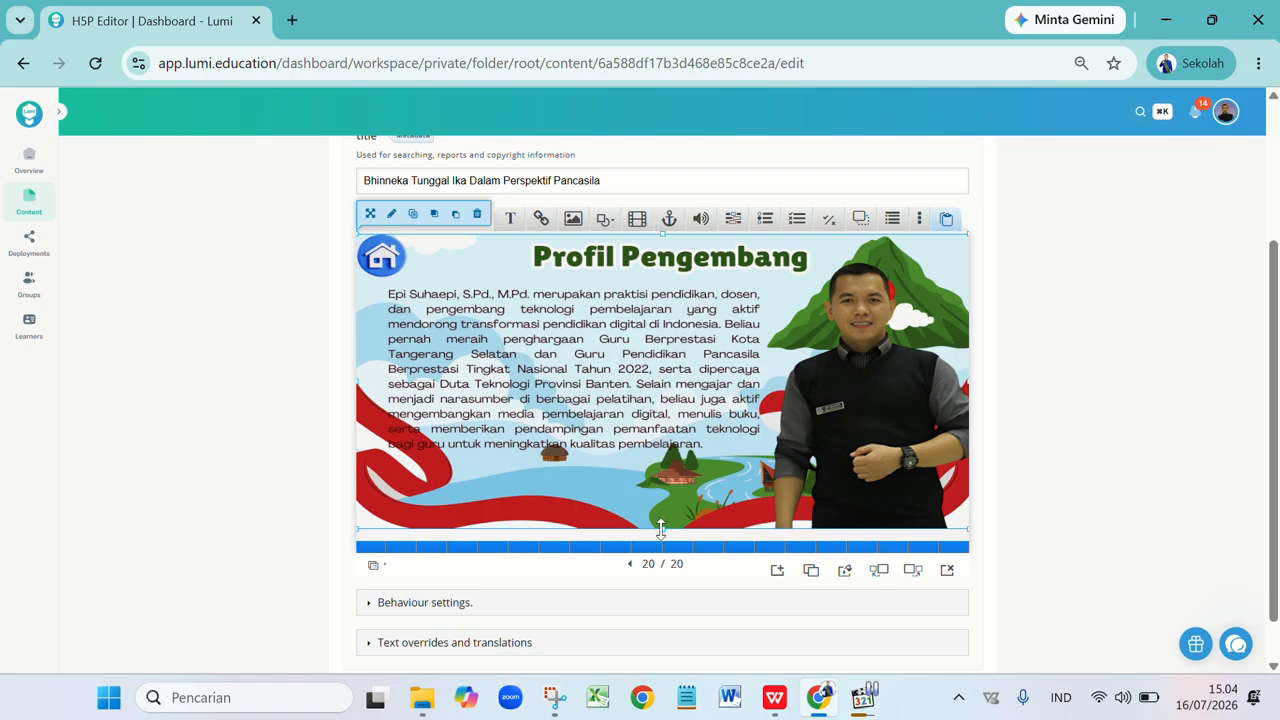
{"action": "left_click_drag", "start_coordinate": [660, 528], "coordinate": [660, 541]}
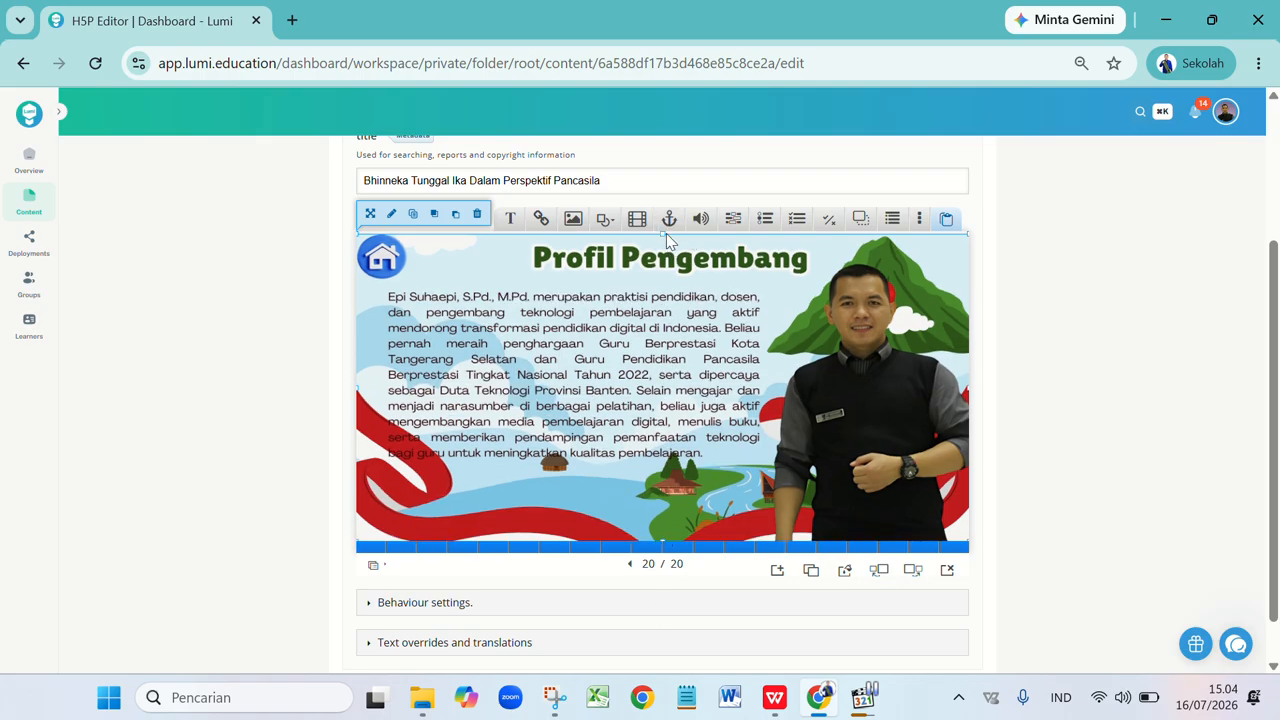
{"action": "left_click_drag", "start_coordinate": [666, 233], "coordinate": [663, 232]}
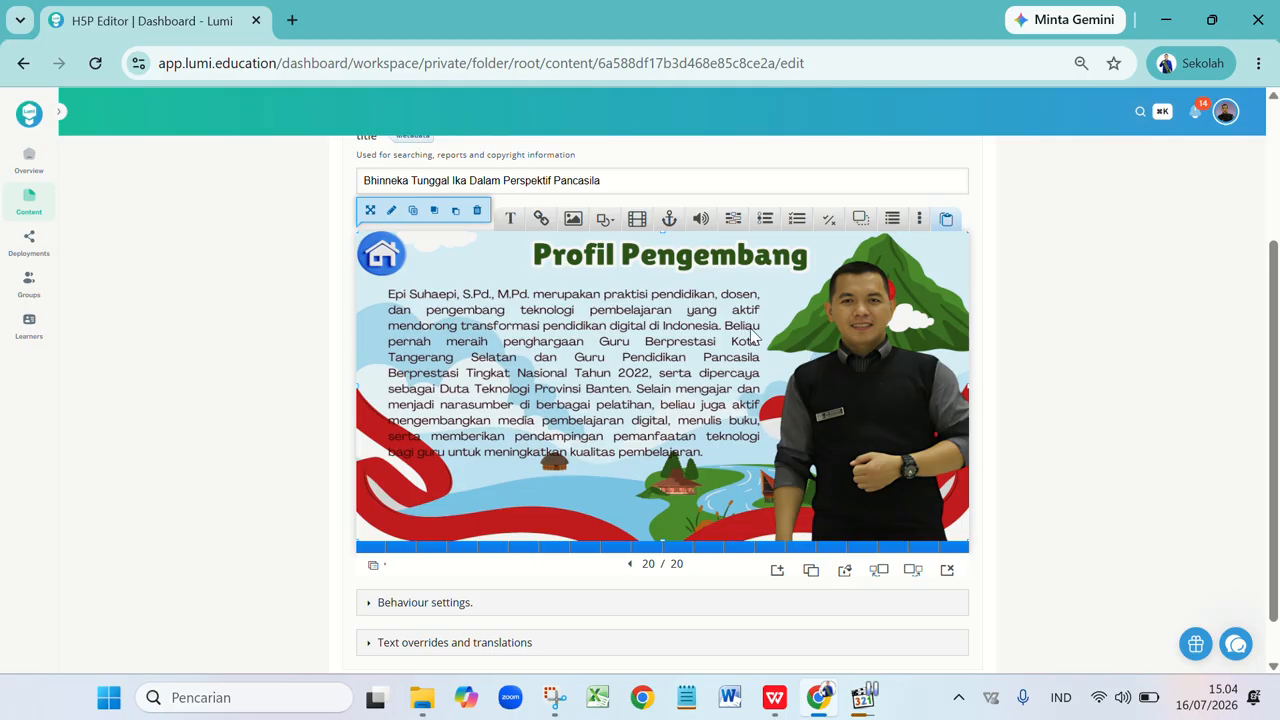
- Look through slides 1 to 6 to check their images
{"action": "left_click", "coordinate": [370, 548]}
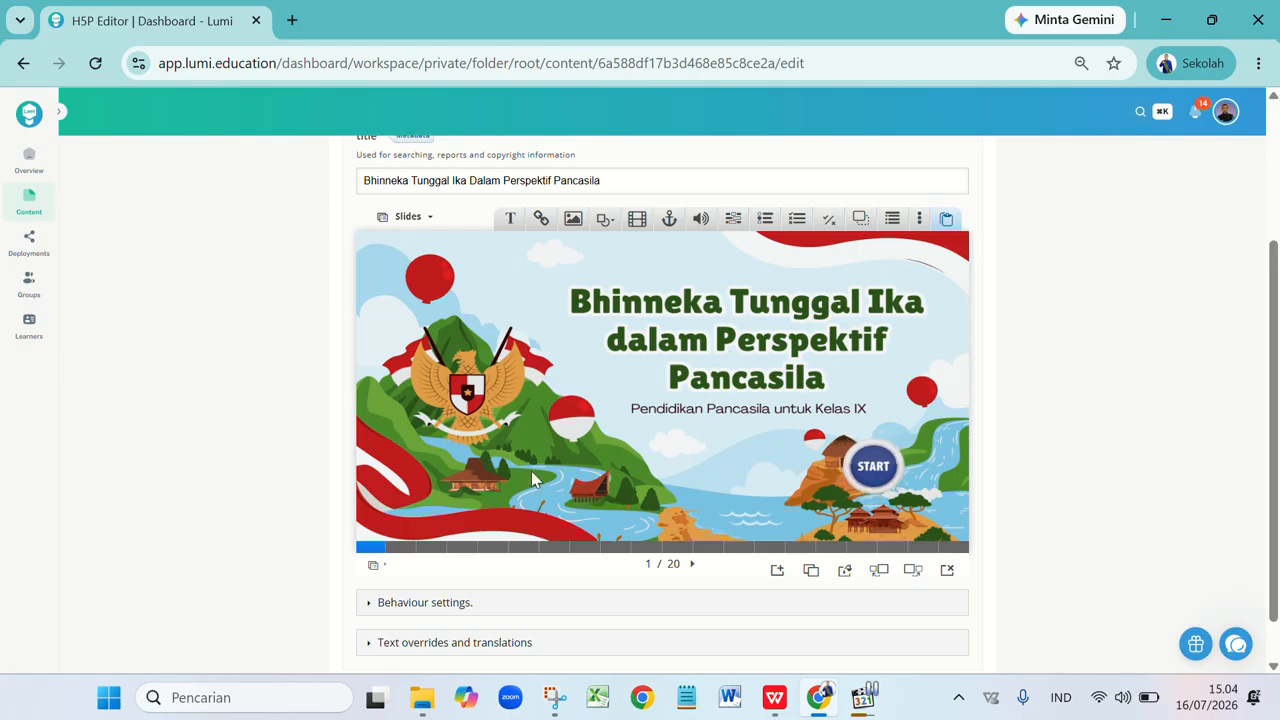
{"action": "left_click", "coordinate": [409, 551]}
{"action": "left_click", "coordinate": [434, 551]}
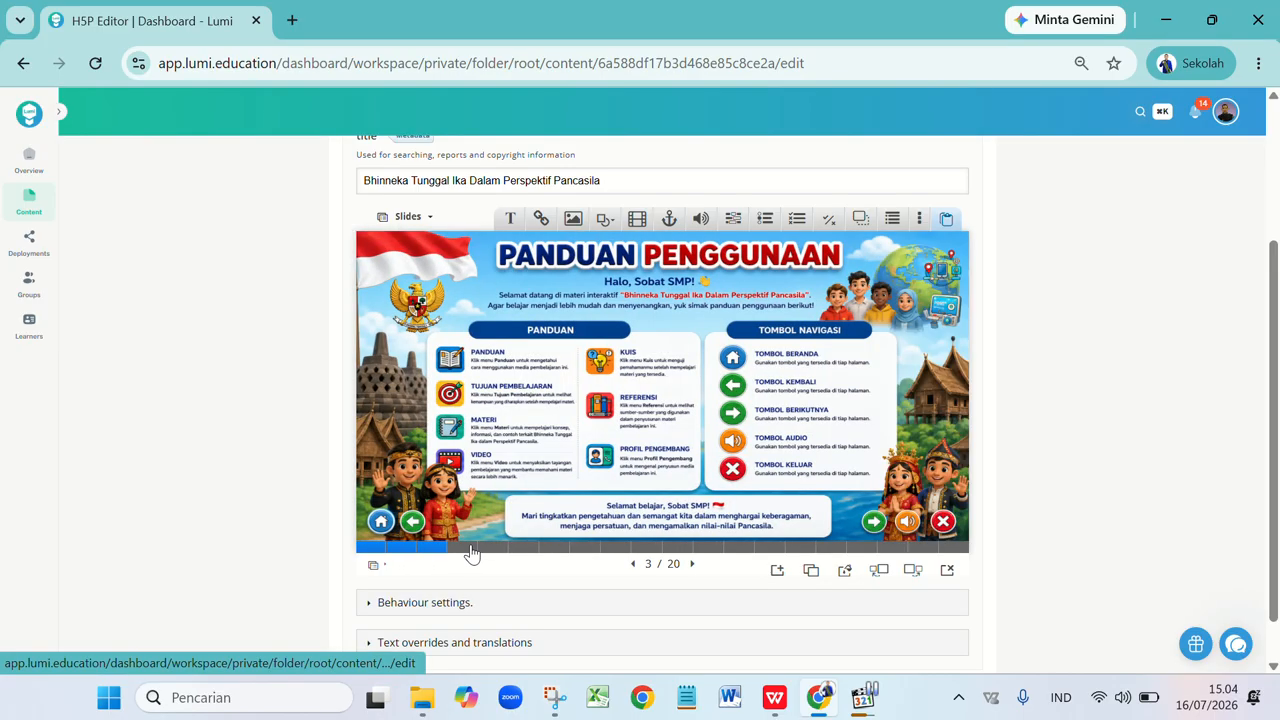
{"action": "left_click", "coordinate": [471, 549]}
{"action": "left_click", "coordinate": [492, 549]}
{"action": "left_click", "coordinate": [518, 550]}
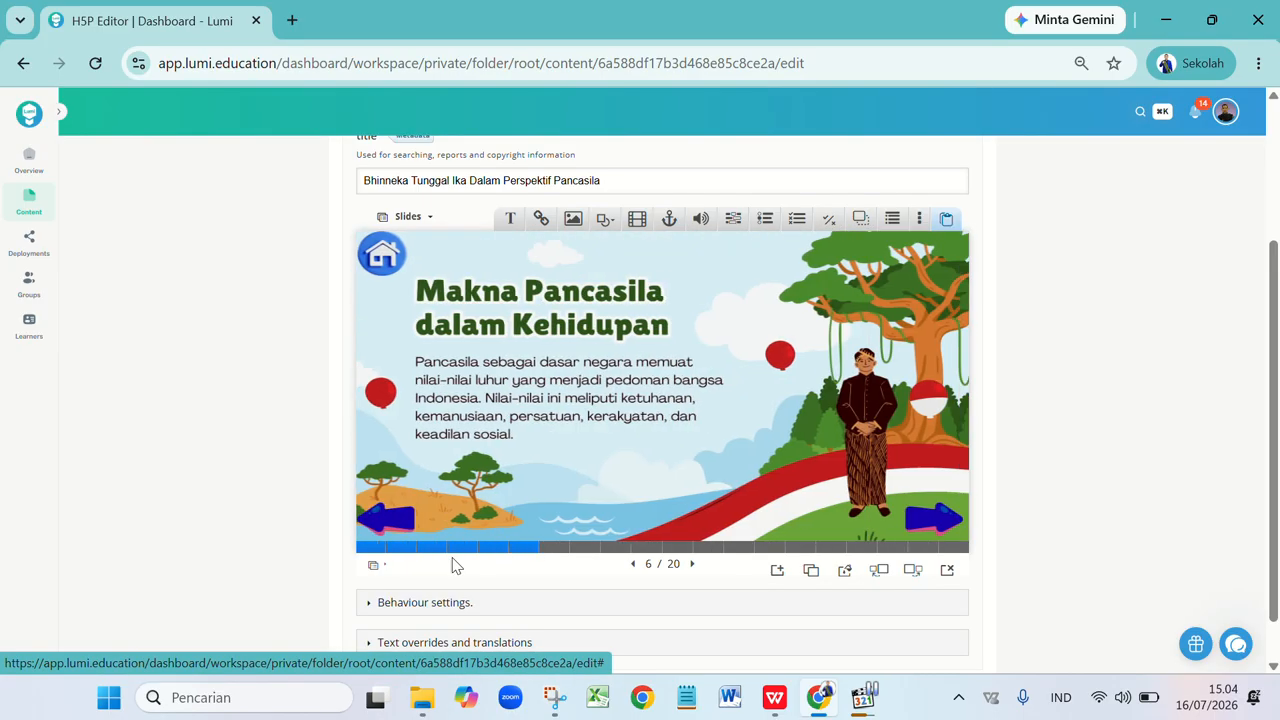
- Add a Go to slide link titled "start" to slide 1, targeting slide 2, and fit it over the START button
{"action": "left_click", "coordinate": [369, 549]}
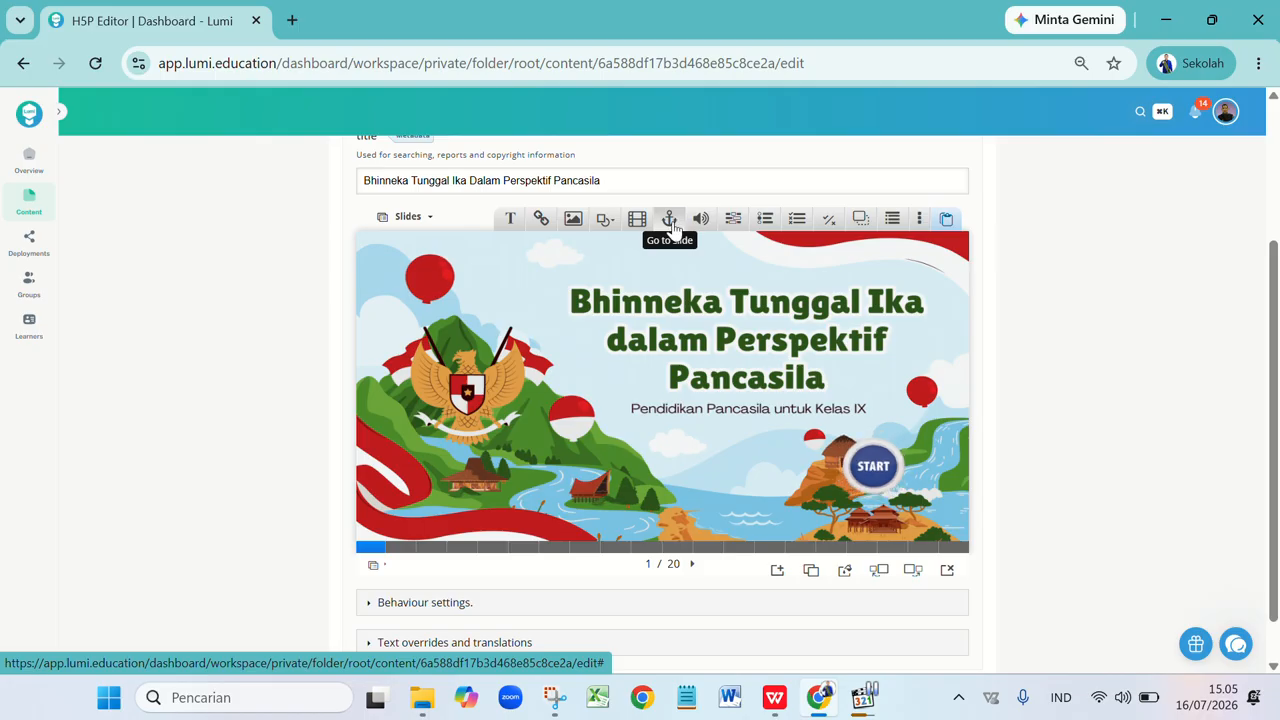
{"action": "left_click", "coordinate": [671, 220]}
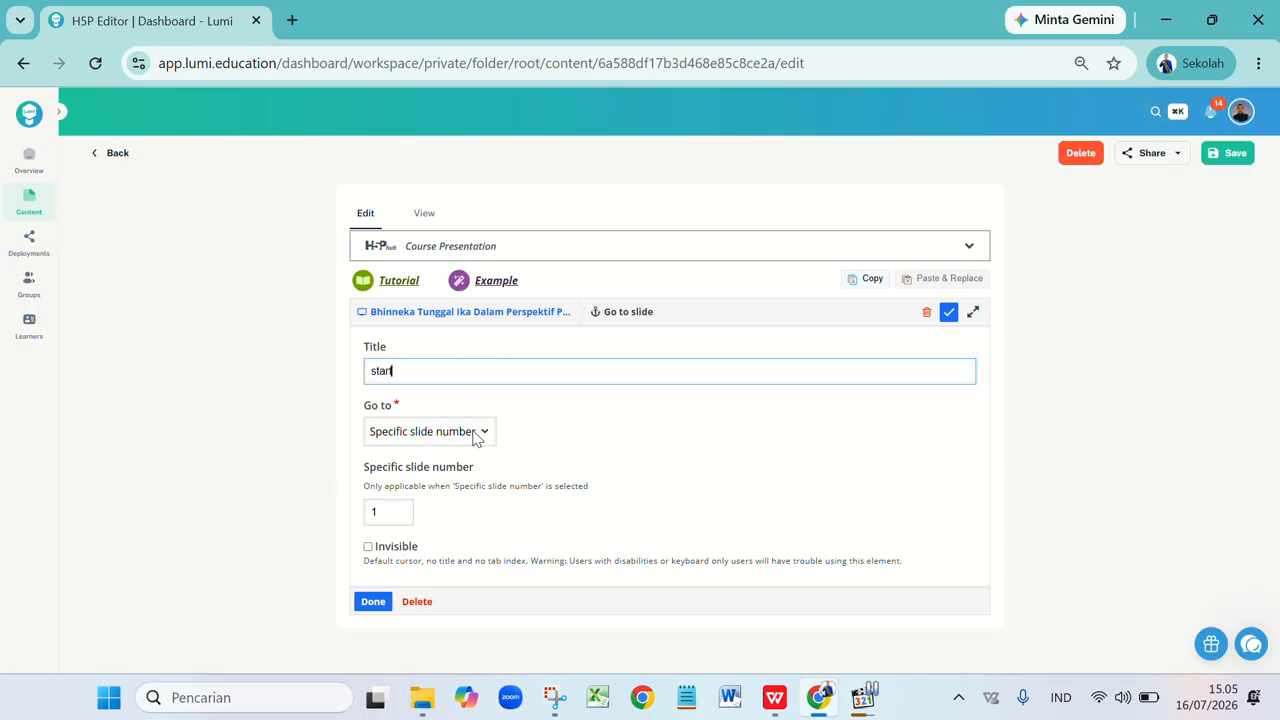
{"action": "left_click", "coordinate": [378, 514]}
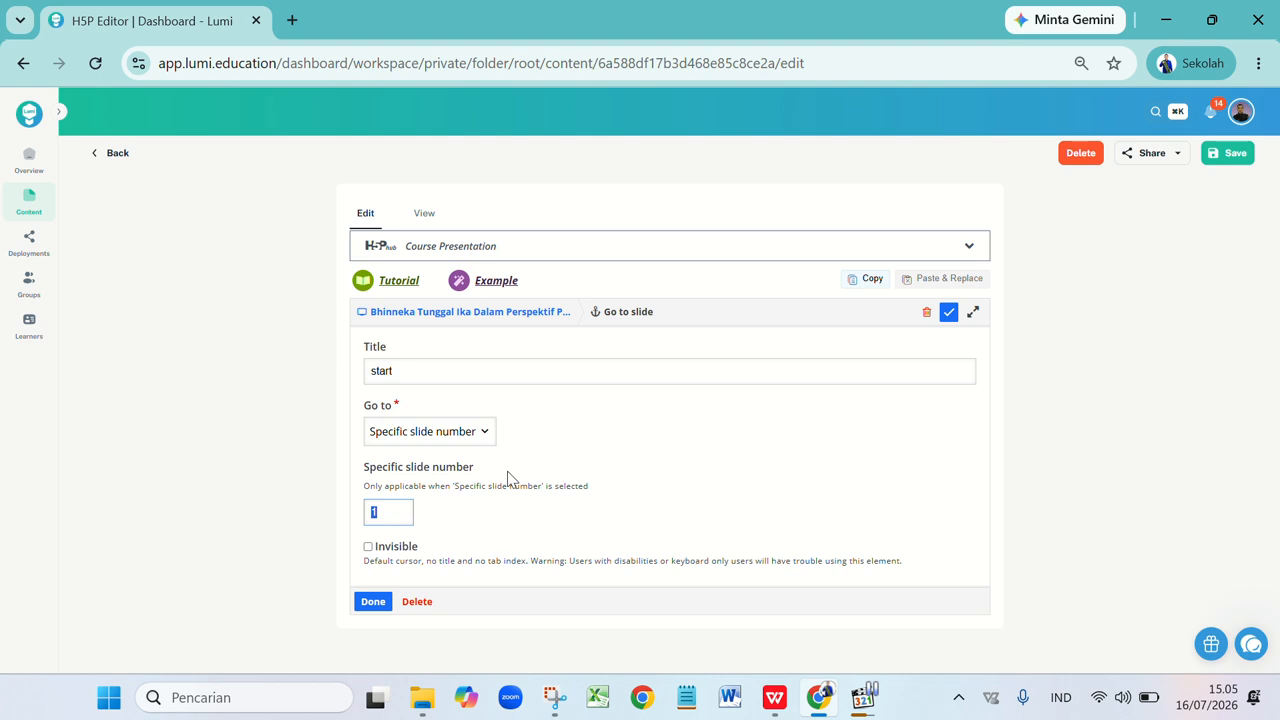
{"action": "type", "text": "2"}
{"action": "left_click", "coordinate": [372, 601]}
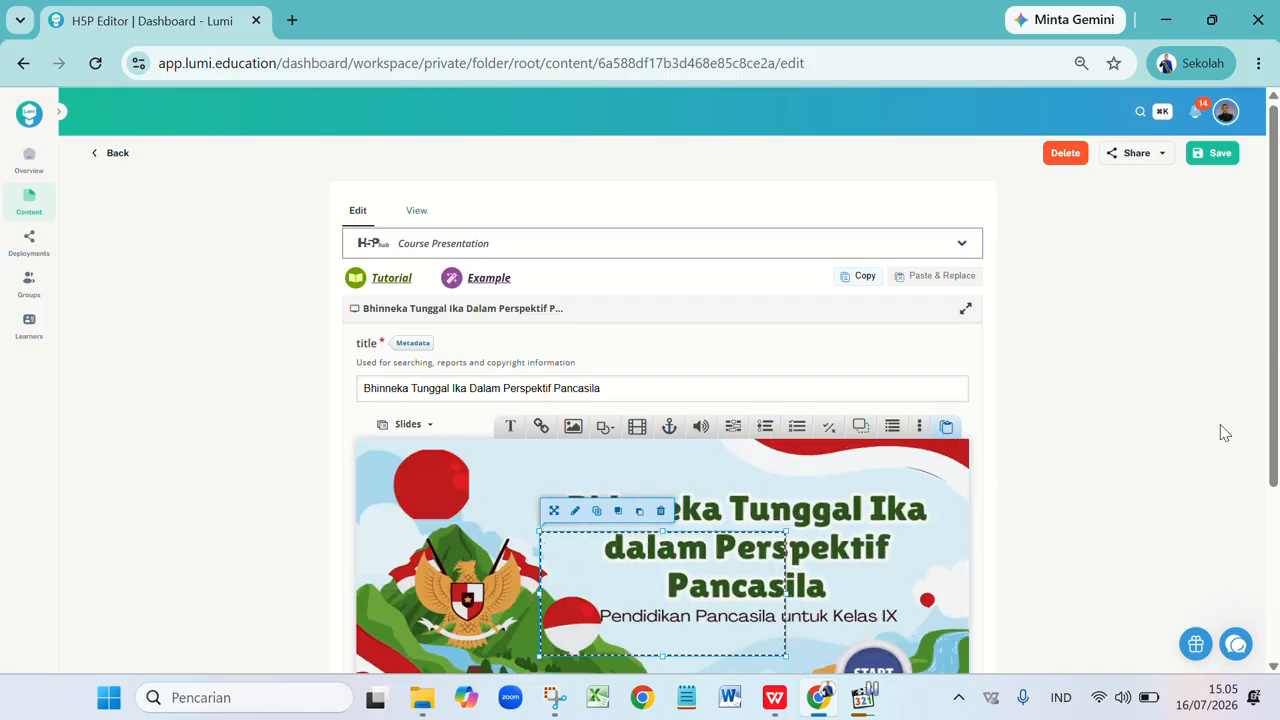
{"action": "scroll", "coordinate": [1225, 432], "scroll_direction": "down", "scroll_amount": 2}
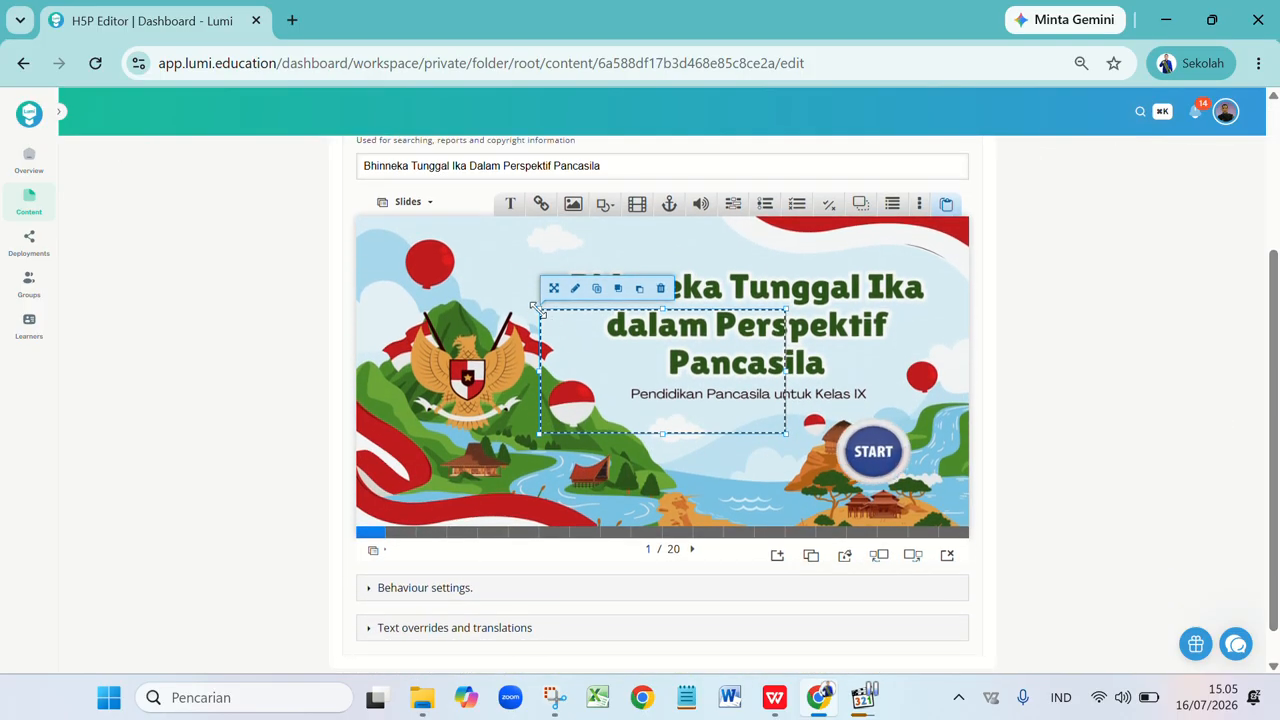
{"action": "left_click_drag", "start_coordinate": [540, 310], "coordinate": [874, 473]}
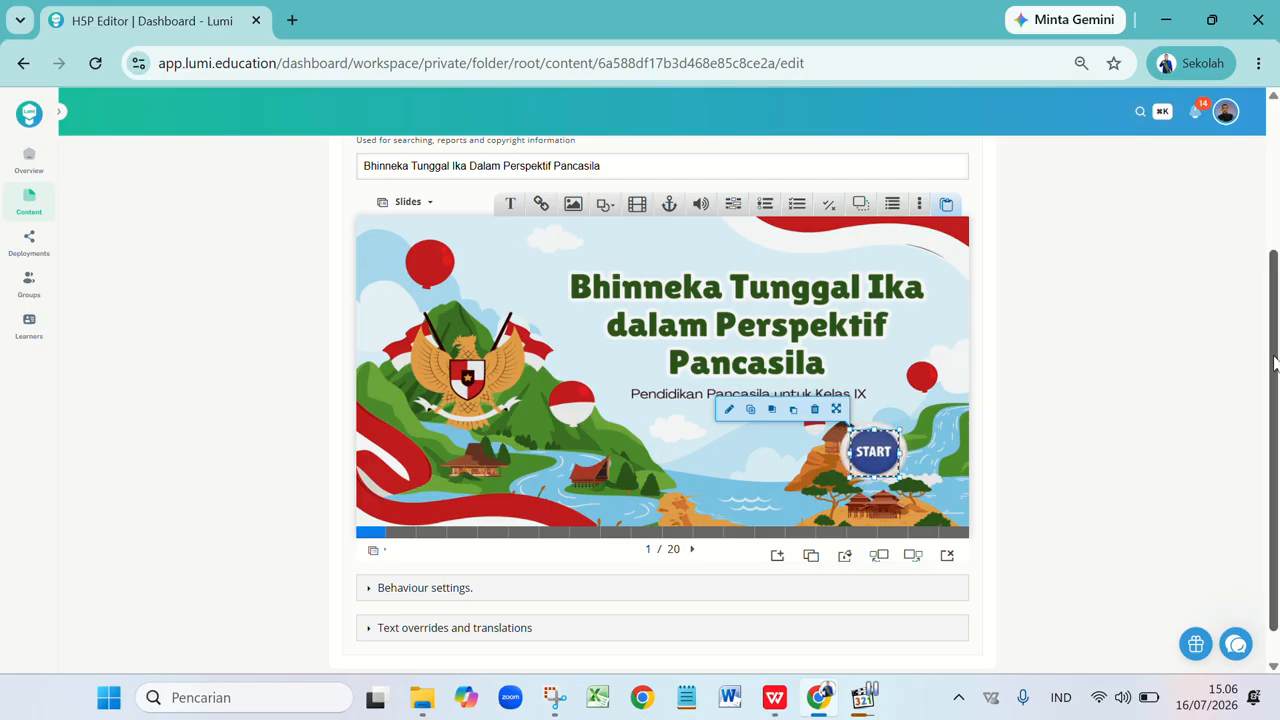
- Preview the presentation, test the START link on the first slide, and return to editing
{"action": "left_click_drag", "start_coordinate": [1274, 364], "coordinate": [1271, 212]}
{"action": "left_click", "coordinate": [1208, 152]}
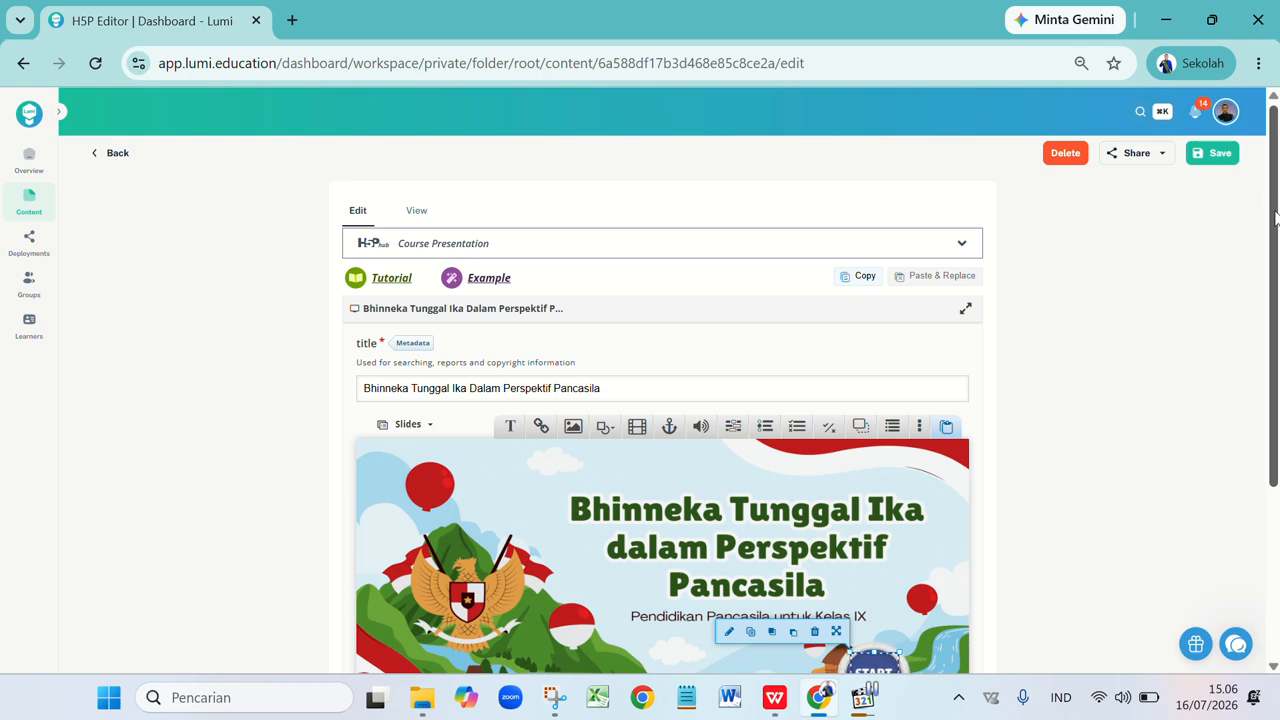
{"action": "left_click_drag", "start_coordinate": [1275, 214], "coordinate": [1271, 160]}
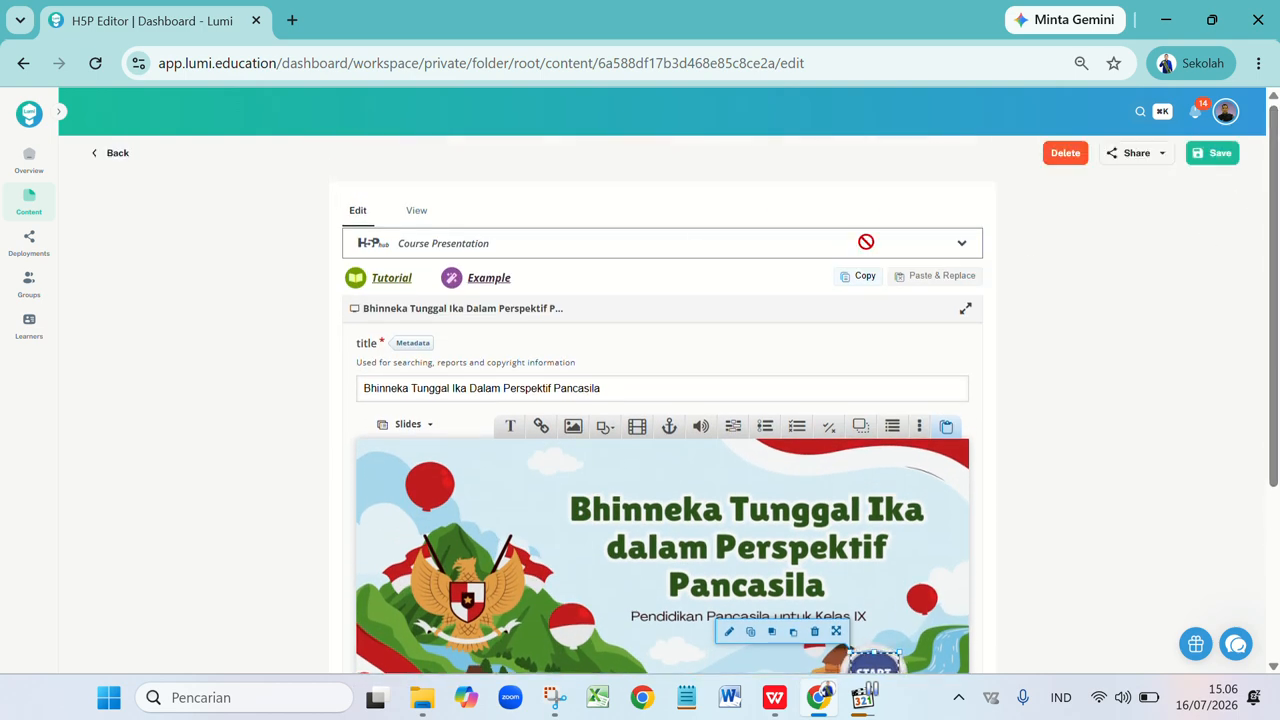
{"action": "left_click", "coordinate": [419, 213]}
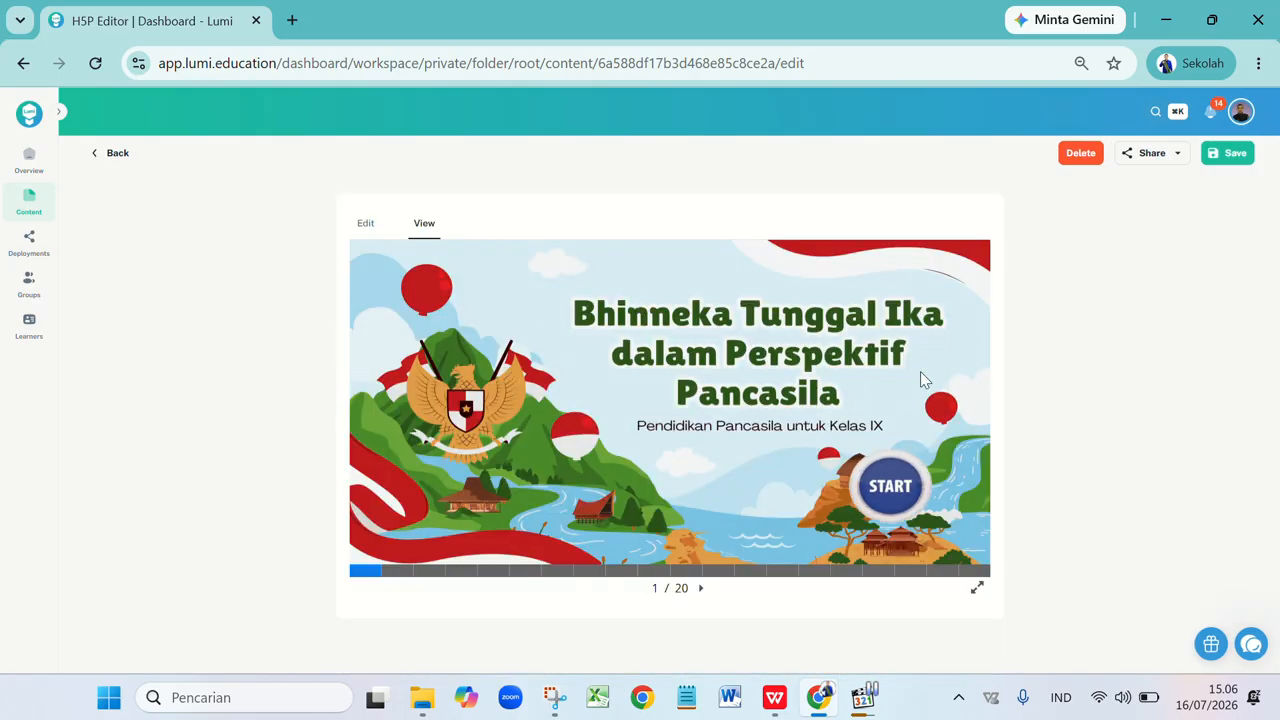
{"action": "left_click", "coordinate": [887, 490]}
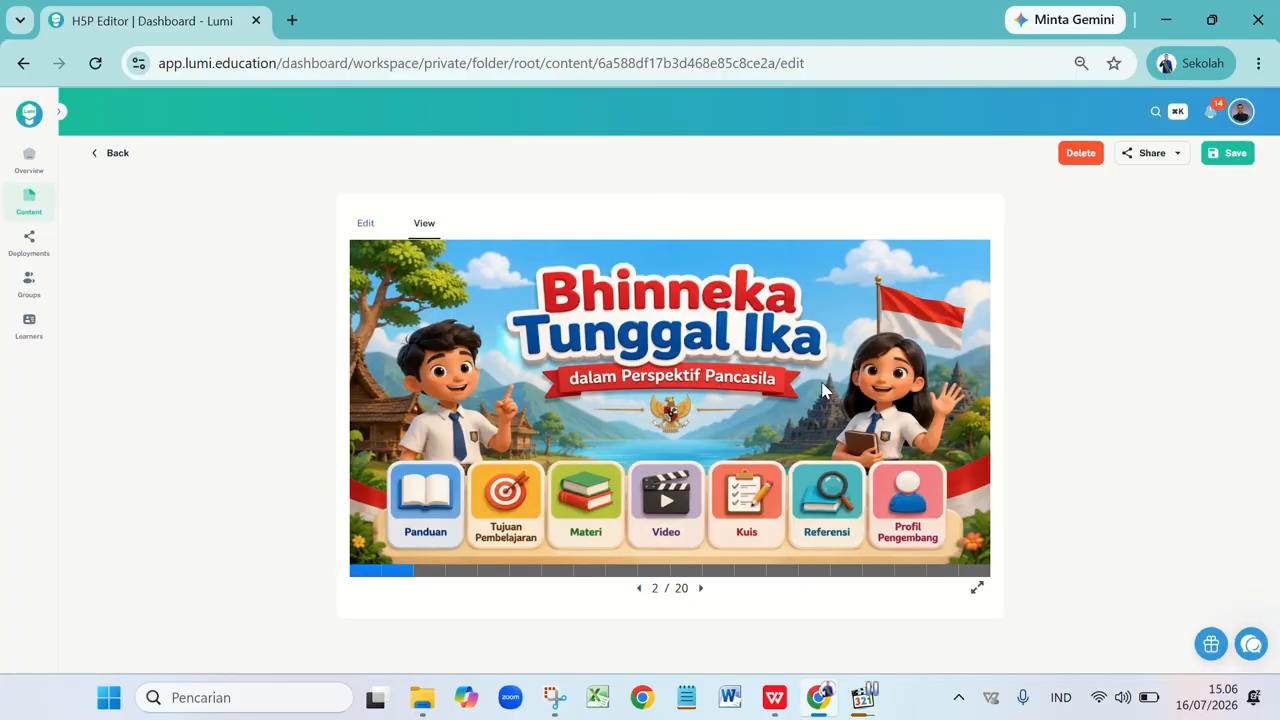
{"action": "left_click", "coordinate": [365, 222]}
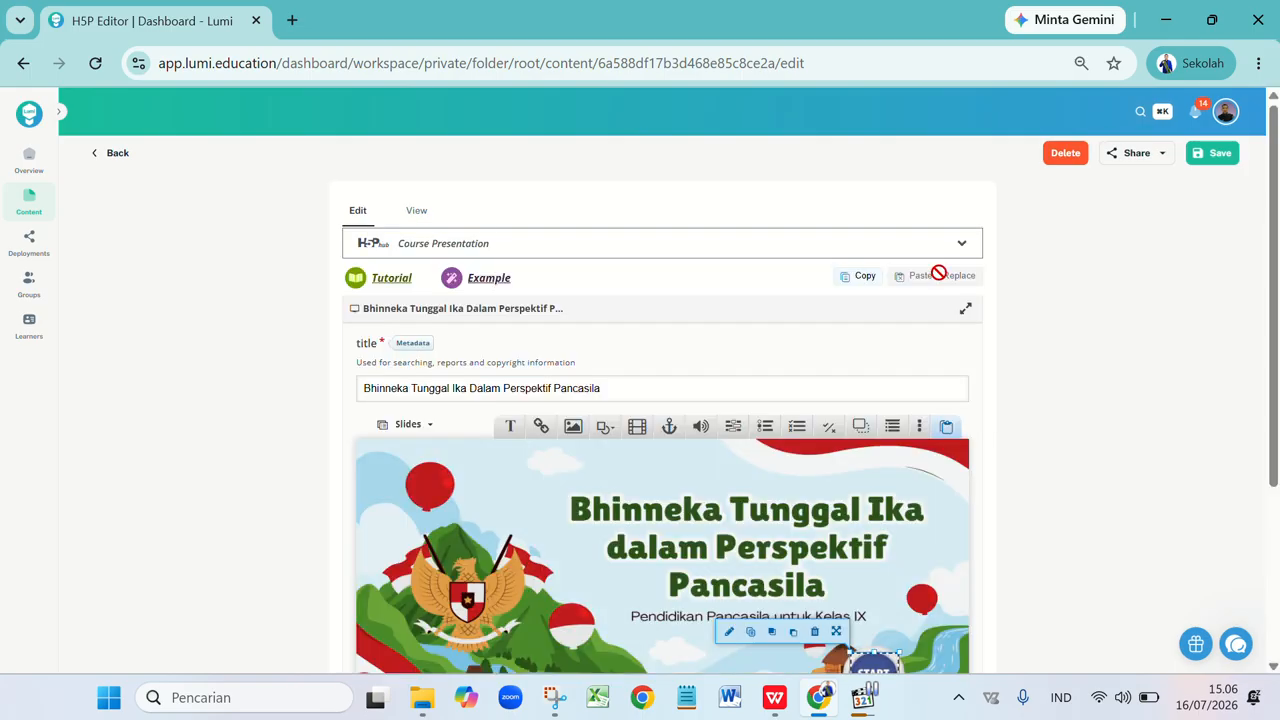
- Review slides 2 to 5 to find the target slide numbers for the menu cards
{"action": "left_click_drag", "start_coordinate": [1272, 346], "coordinate": [1272, 482]}
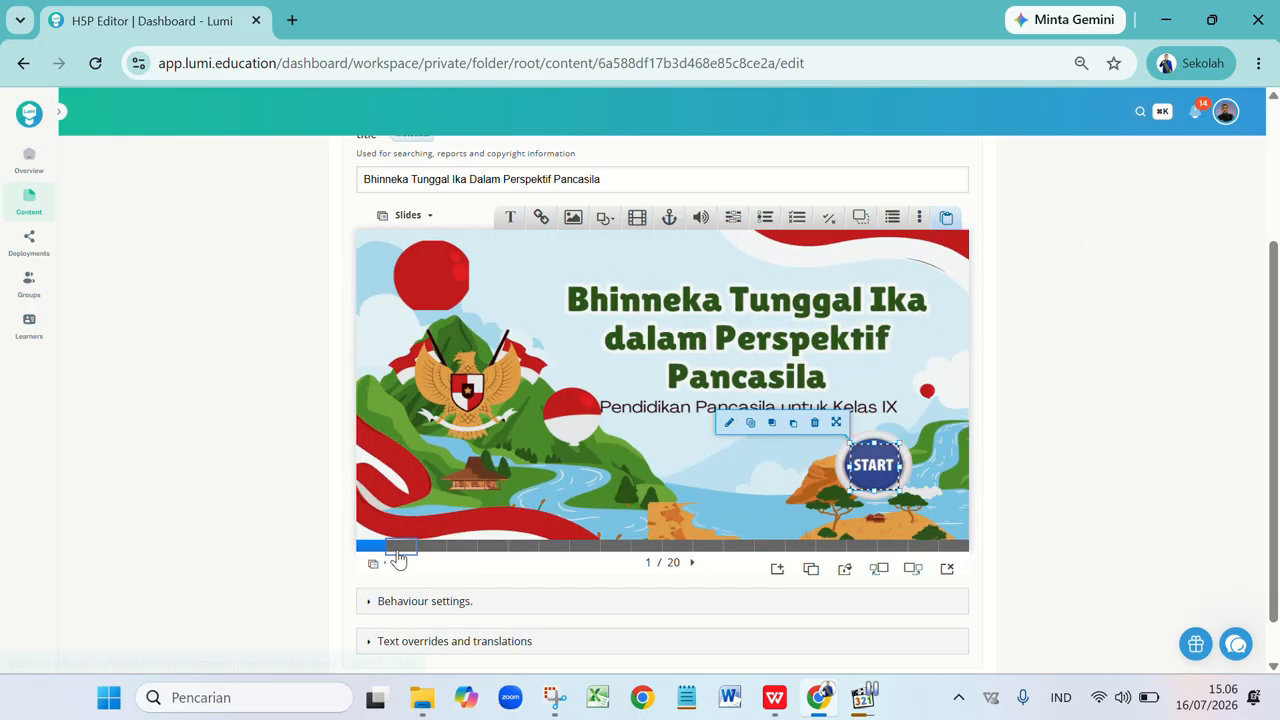
{"action": "left_click", "coordinate": [398, 546]}
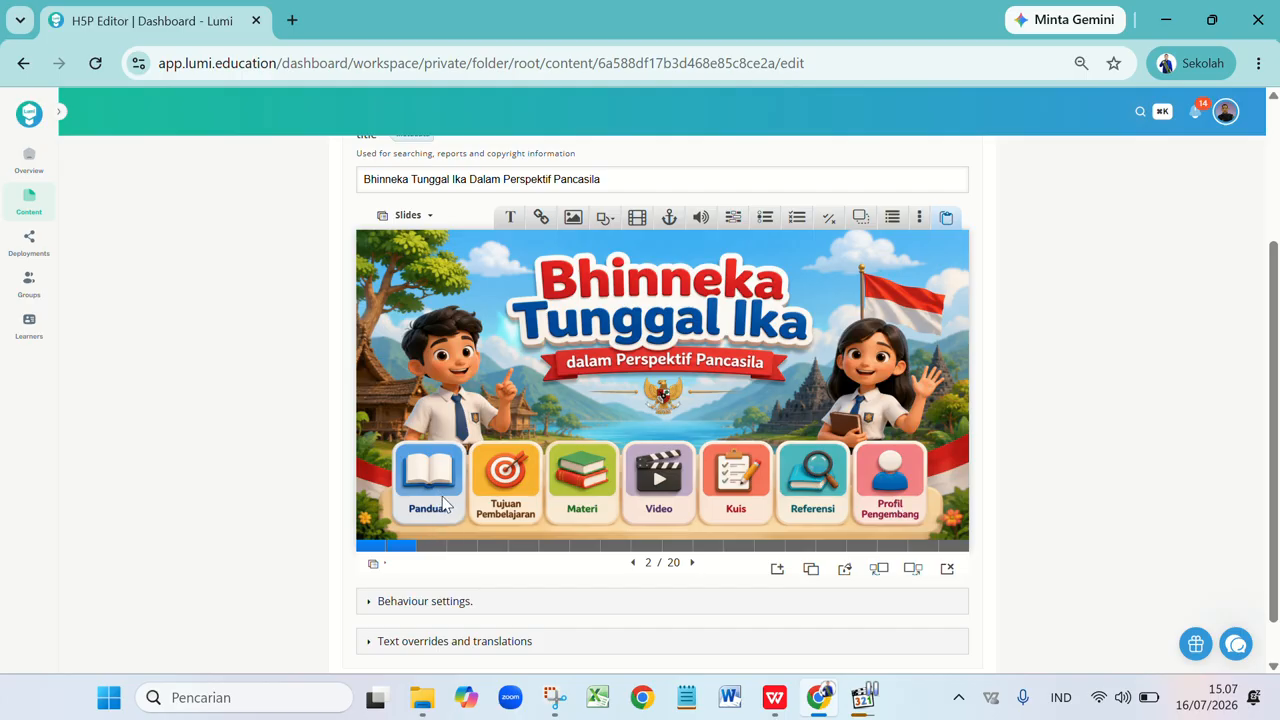
{"action": "left_click", "coordinate": [431, 546]}
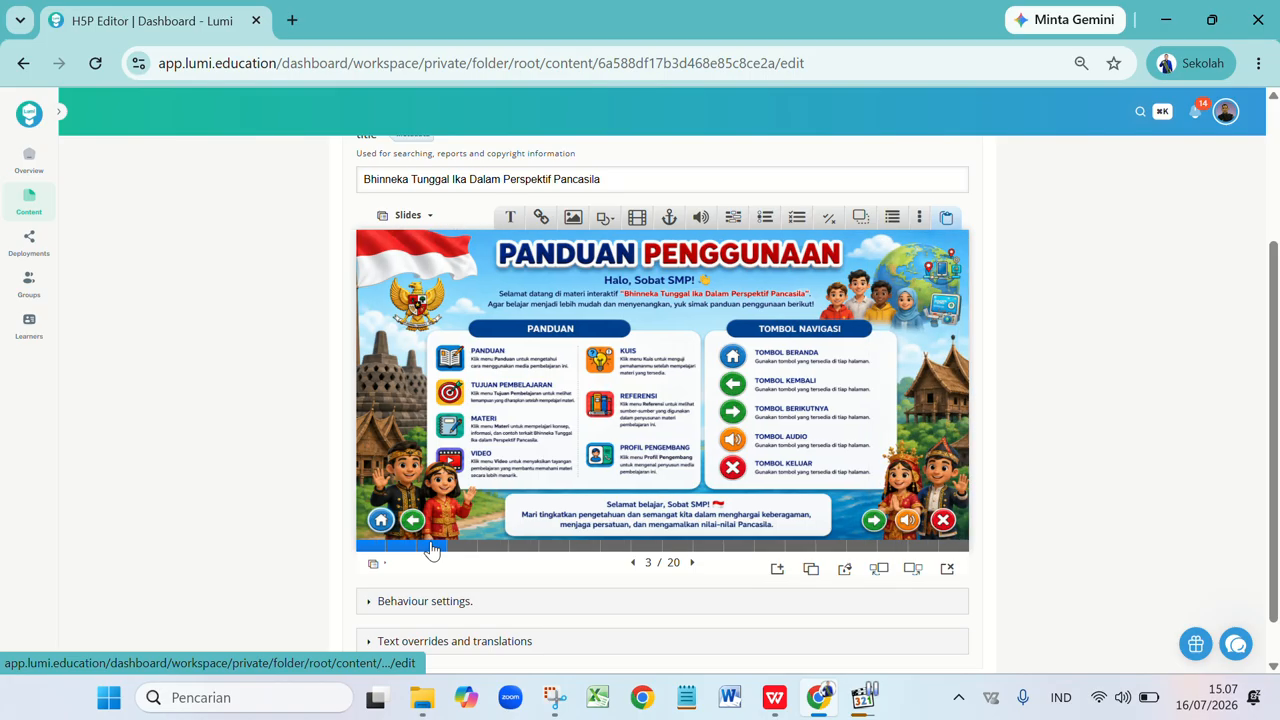
{"action": "left_click", "coordinate": [459, 546]}
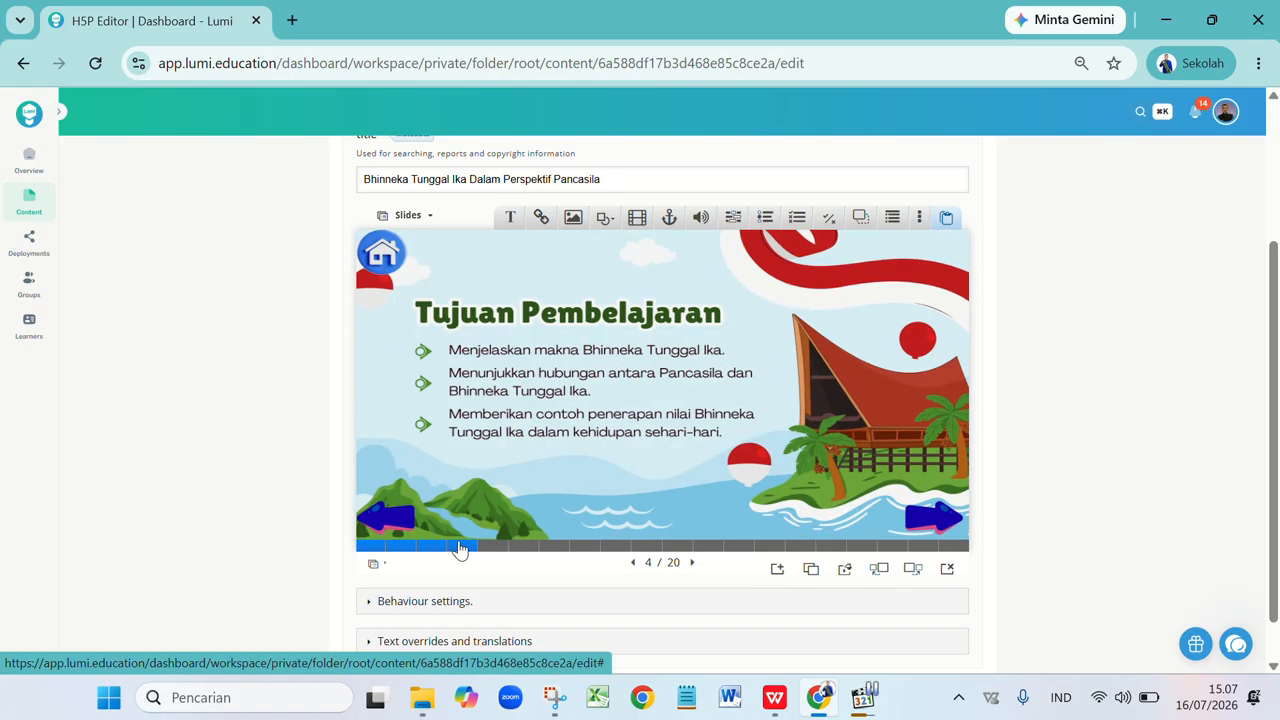
{"action": "left_click", "coordinate": [490, 546]}
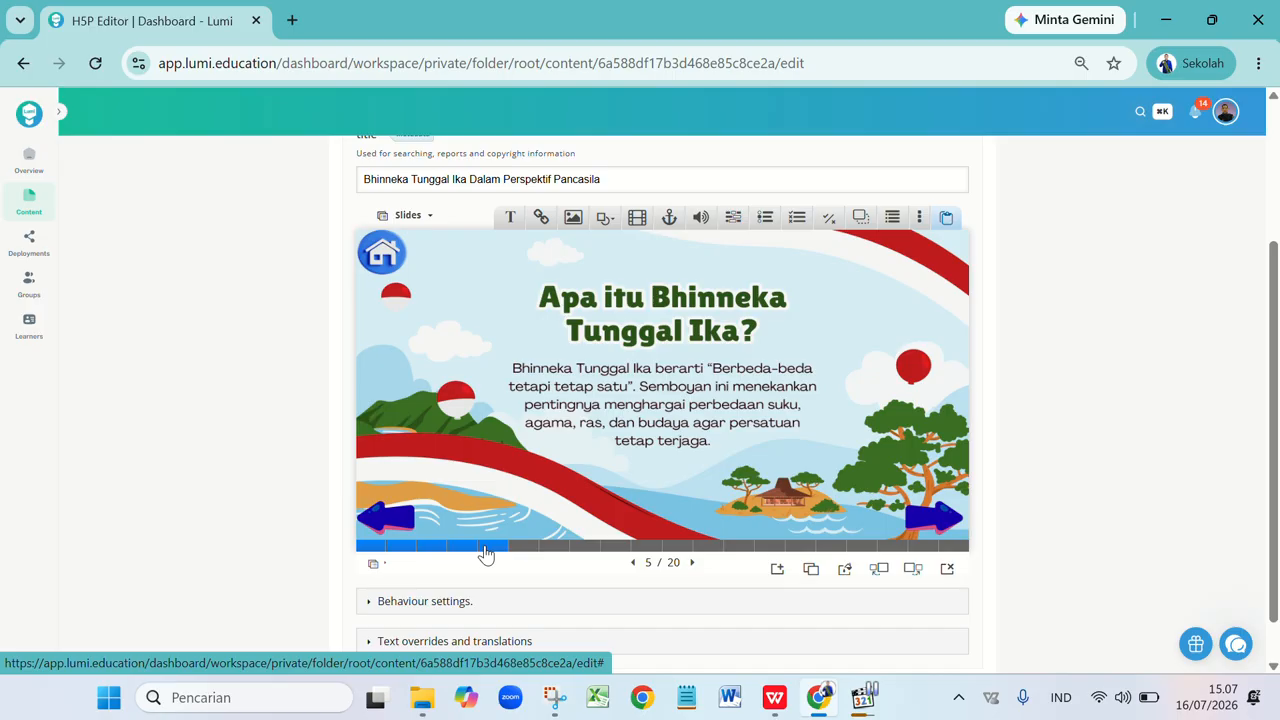
- Add a Go to slide link titled "panduan" to the menu on slide 2, targeting slide number 3
{"action": "left_click", "coordinate": [404, 546]}
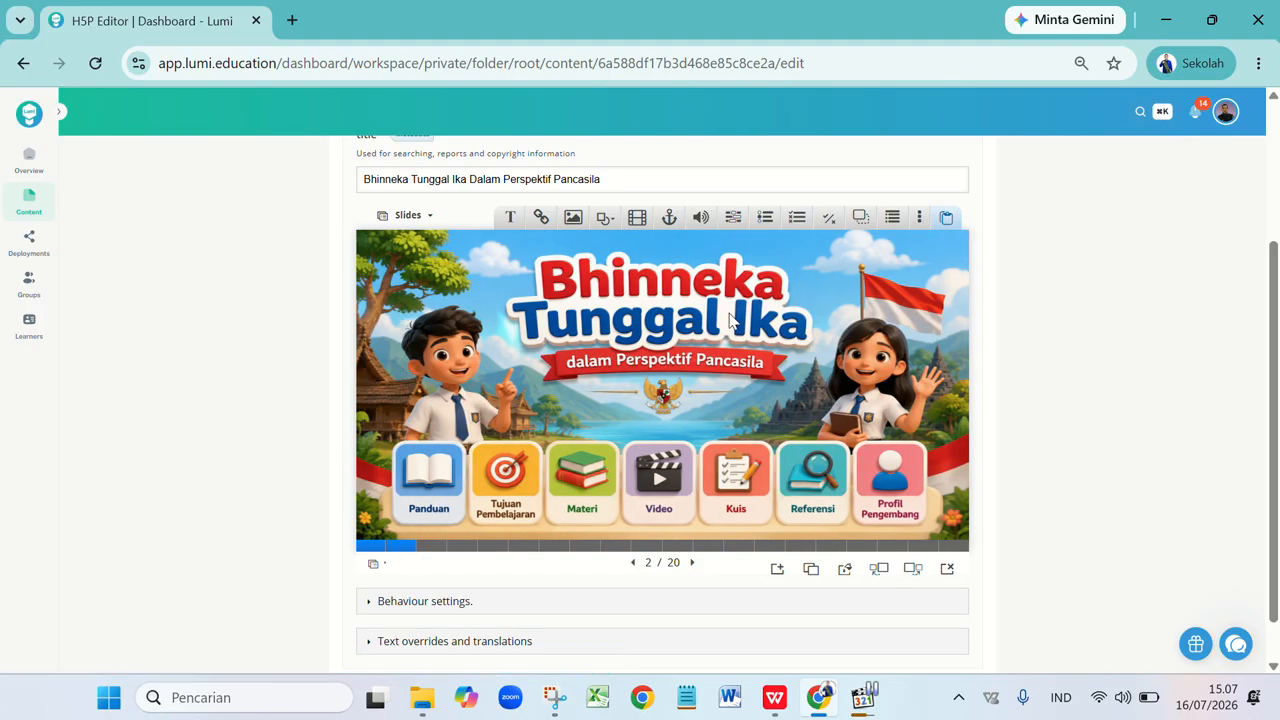
{"action": "left_click", "coordinate": [669, 218]}
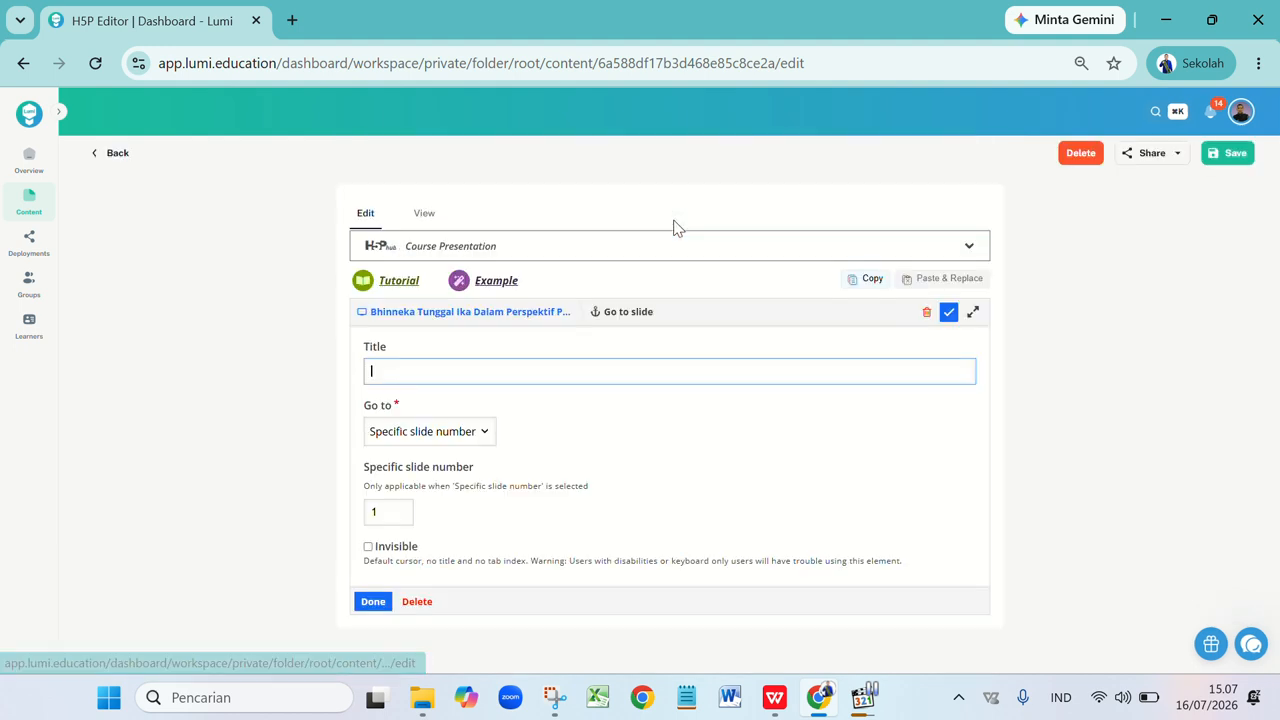
{"action": "type", "text": "pand"}
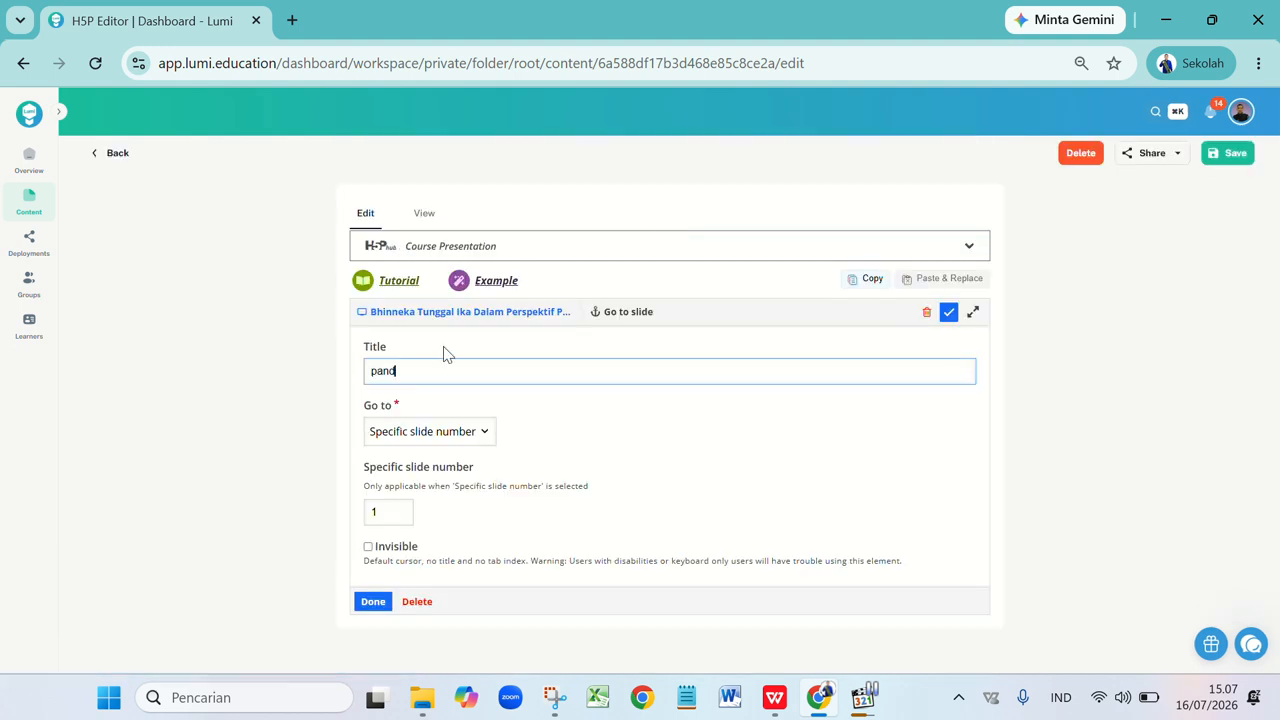
{"action": "type", "text": "uan"}
{"action": "double_click", "coordinate": [397, 512]}
{"action": "type", "text": "3"}
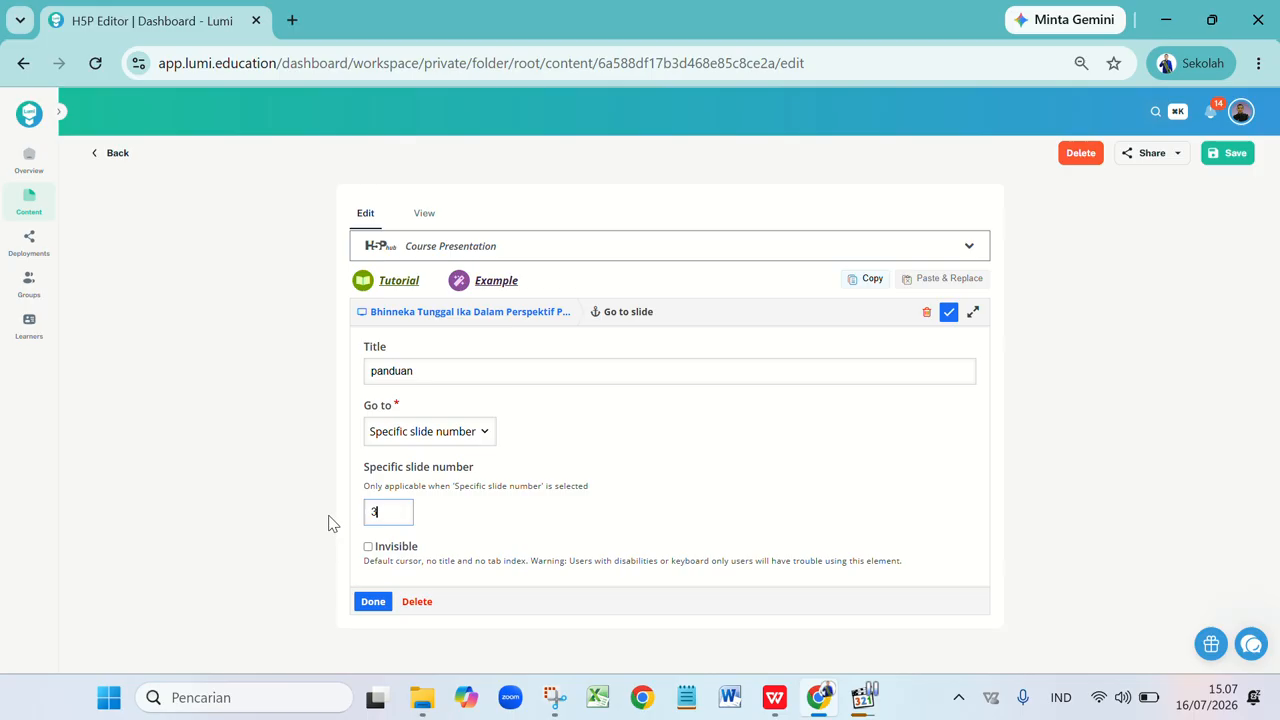
{"action": "left_click", "coordinate": [373, 602]}
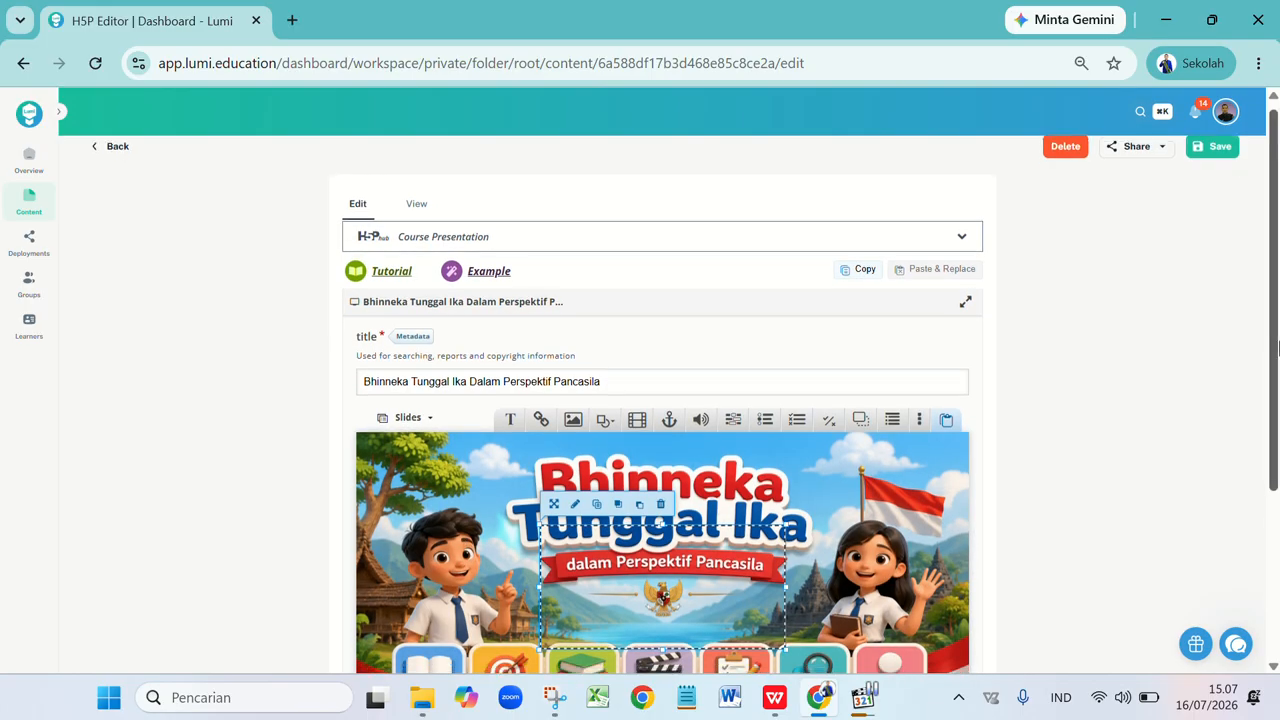
- Move and resize the "panduan" link area so it exactly covers the Panduan card
{"action": "scroll", "coordinate": [1090, 405], "scroll_direction": "down", "scroll_amount": 3}
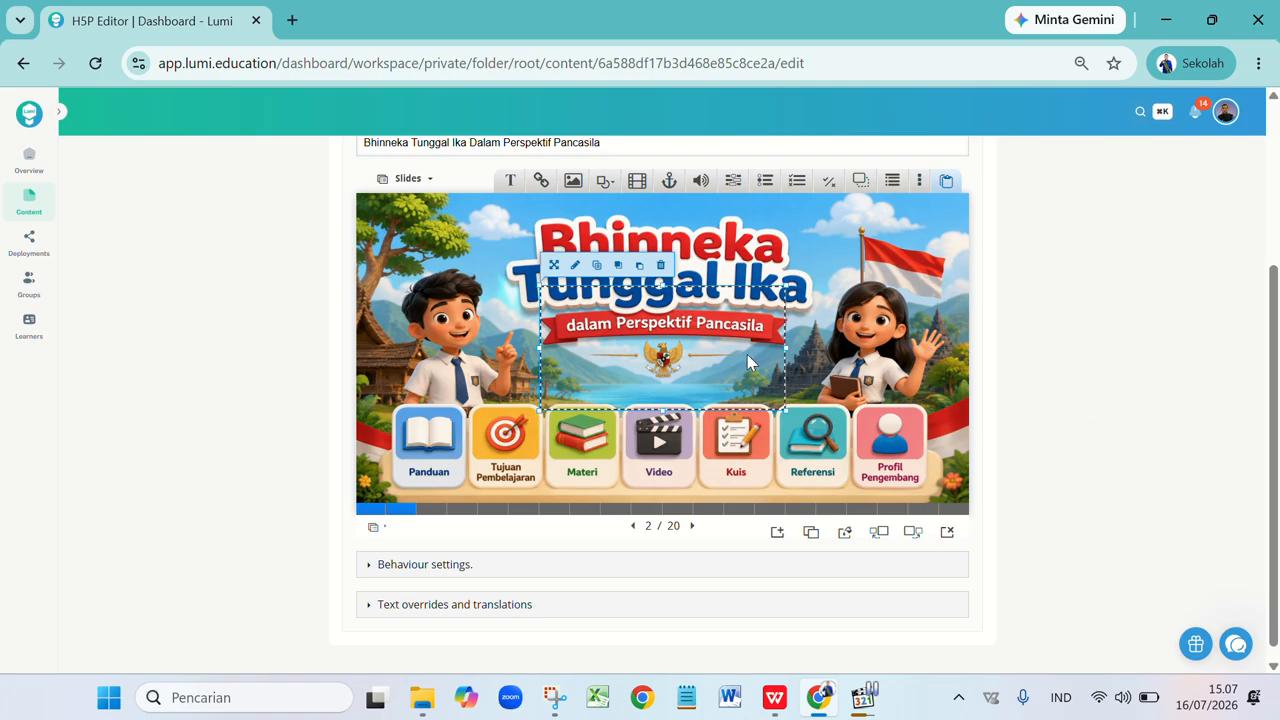
{"action": "left_click_drag", "start_coordinate": [747, 354], "coordinate": [590, 428]}
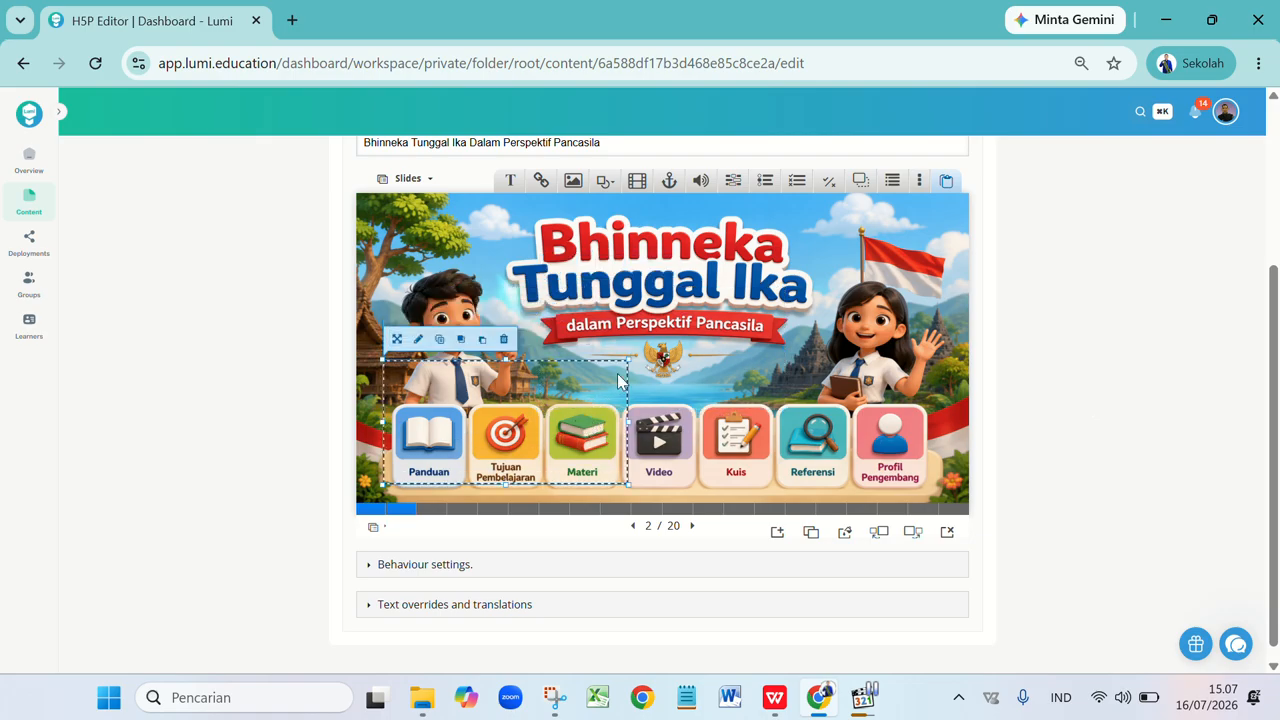
{"action": "left_click_drag", "start_coordinate": [628, 362], "coordinate": [460, 415]}
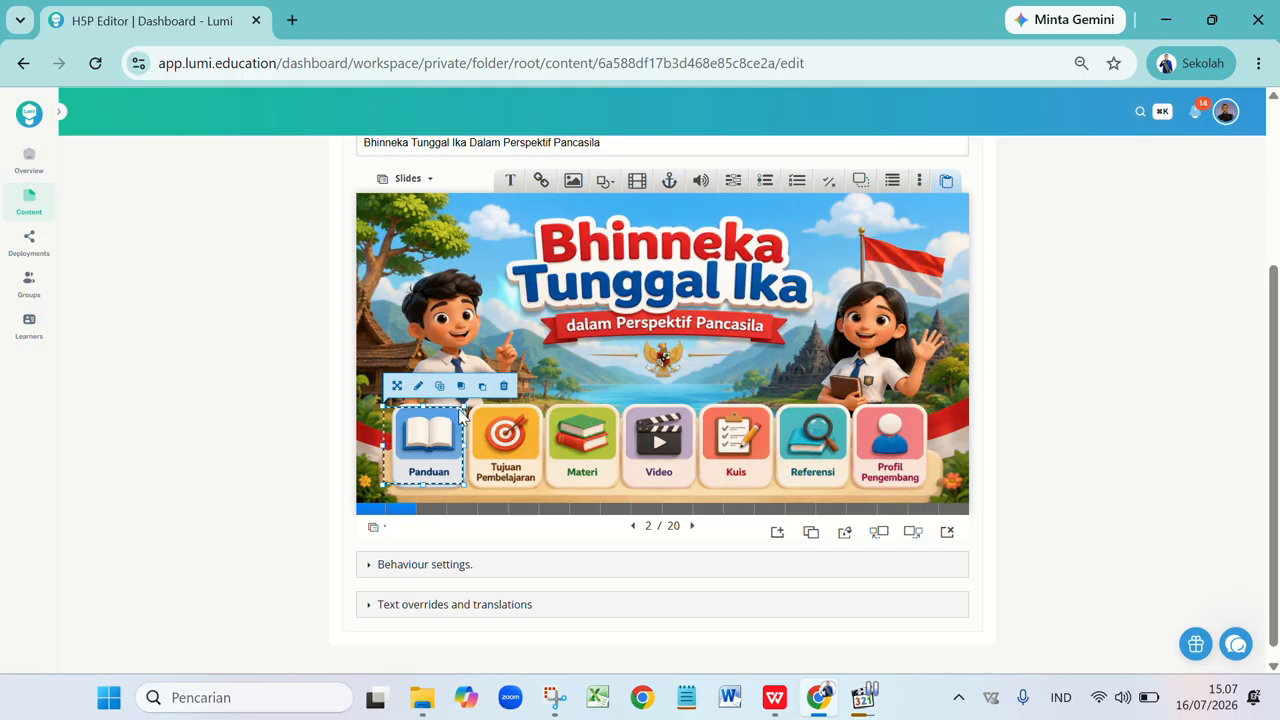
{"action": "left_click_drag", "start_coordinate": [383, 450], "coordinate": [396, 445]}
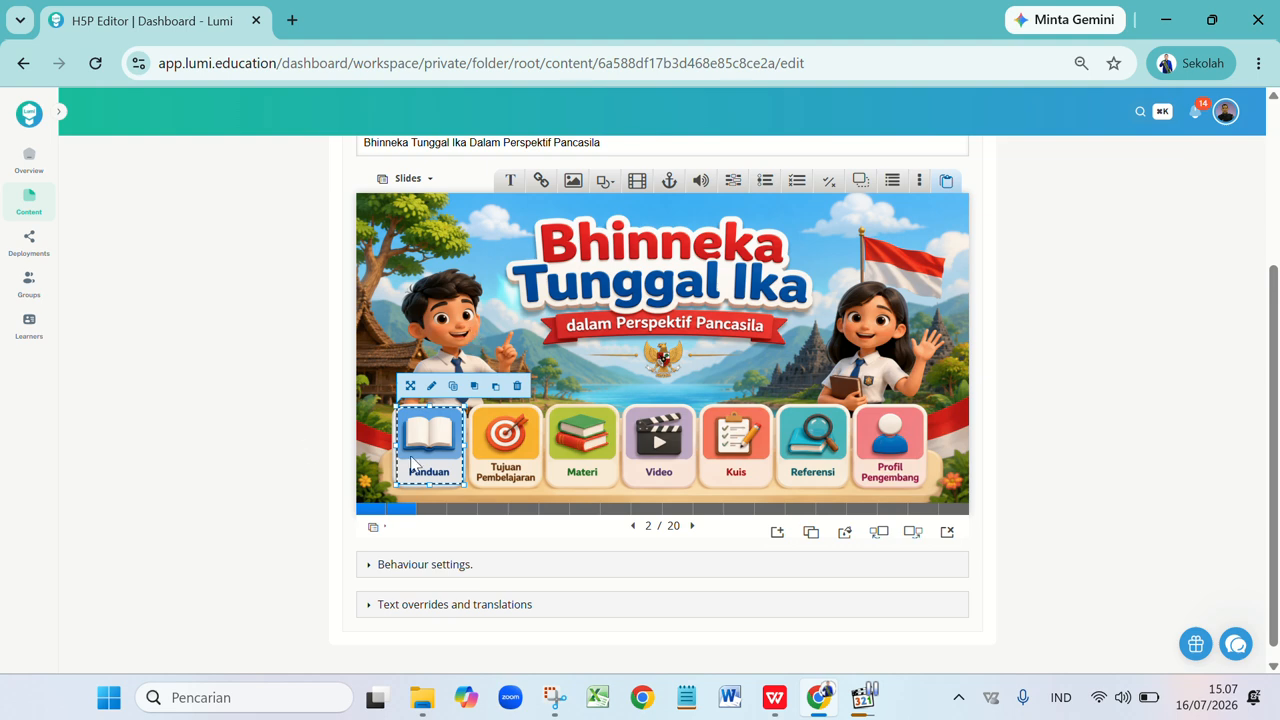
- Duplicate the "panduan" link area and place the copies over the other six menu cards, from Tujuan Pembelajaran to Profil Pengembang
{"action": "left_click", "coordinate": [453, 395]}
{"action": "left_click_drag", "start_coordinate": [797, 290], "coordinate": [523, 429]}
{"action": "left_click_drag", "start_coordinate": [877, 402], "coordinate": [603, 435]}
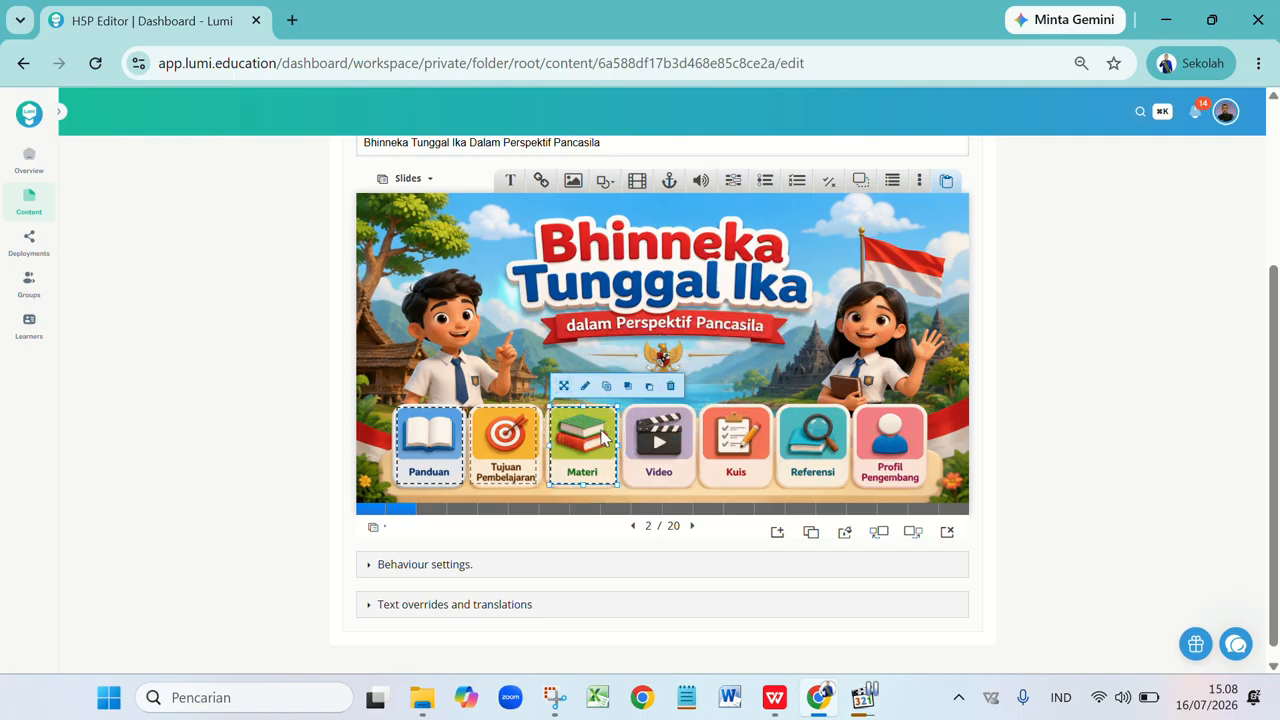
{"action": "key", "text": "ctrl+v"}
{"action": "left_click_drag", "start_coordinate": [480, 454], "coordinate": [656, 468]}
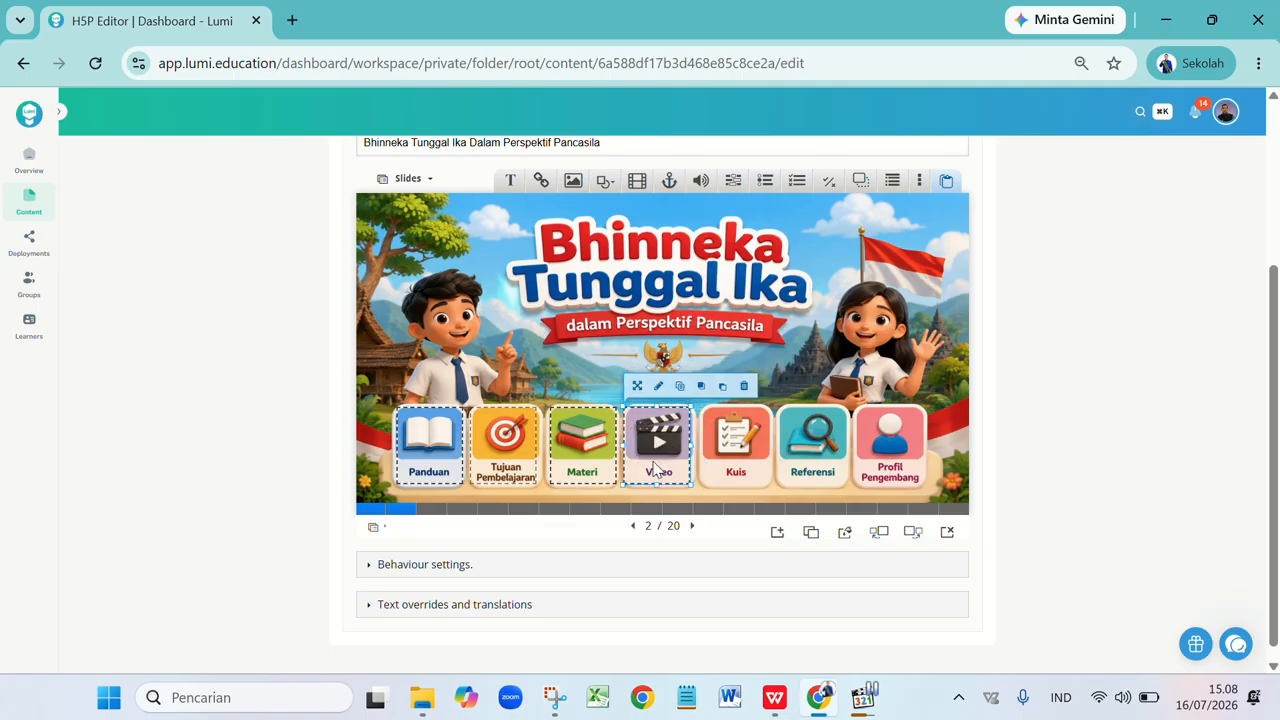
{"action": "key", "text": "ctrl+v"}
{"action": "left_click_drag", "start_coordinate": [868, 256], "coordinate": [797, 460]}
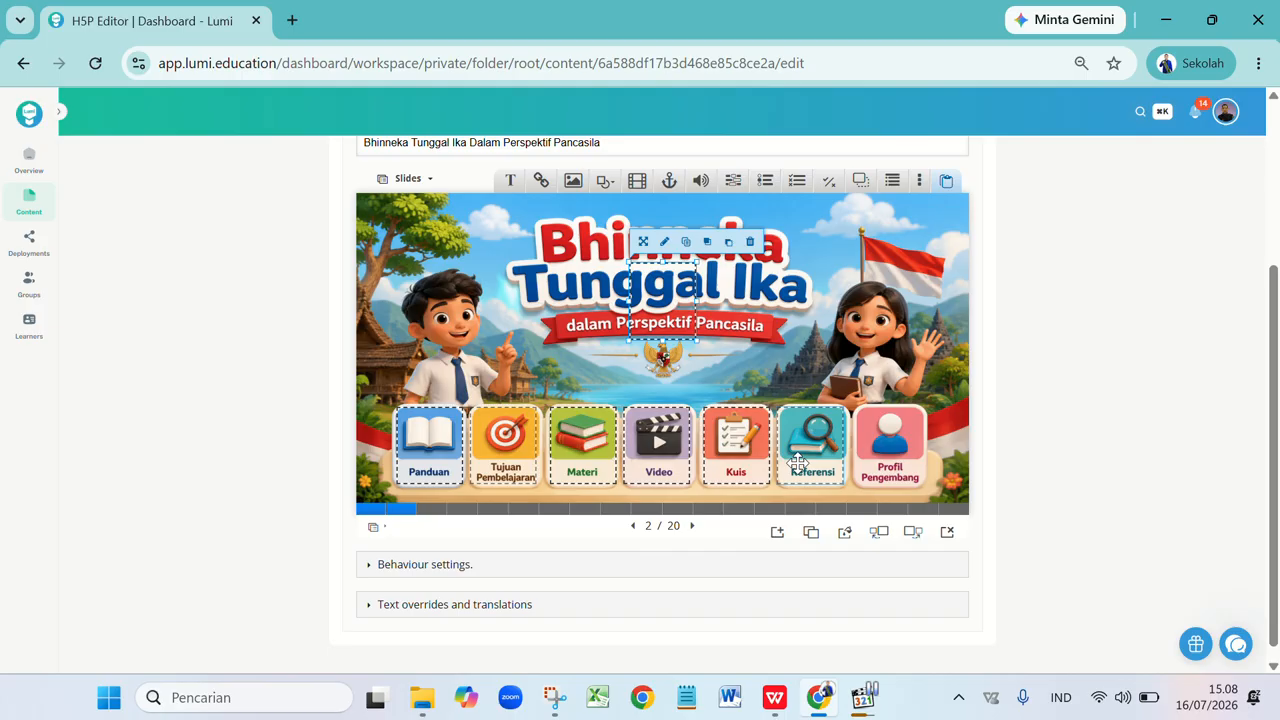
{"action": "left_click", "coordinate": [884, 458]}
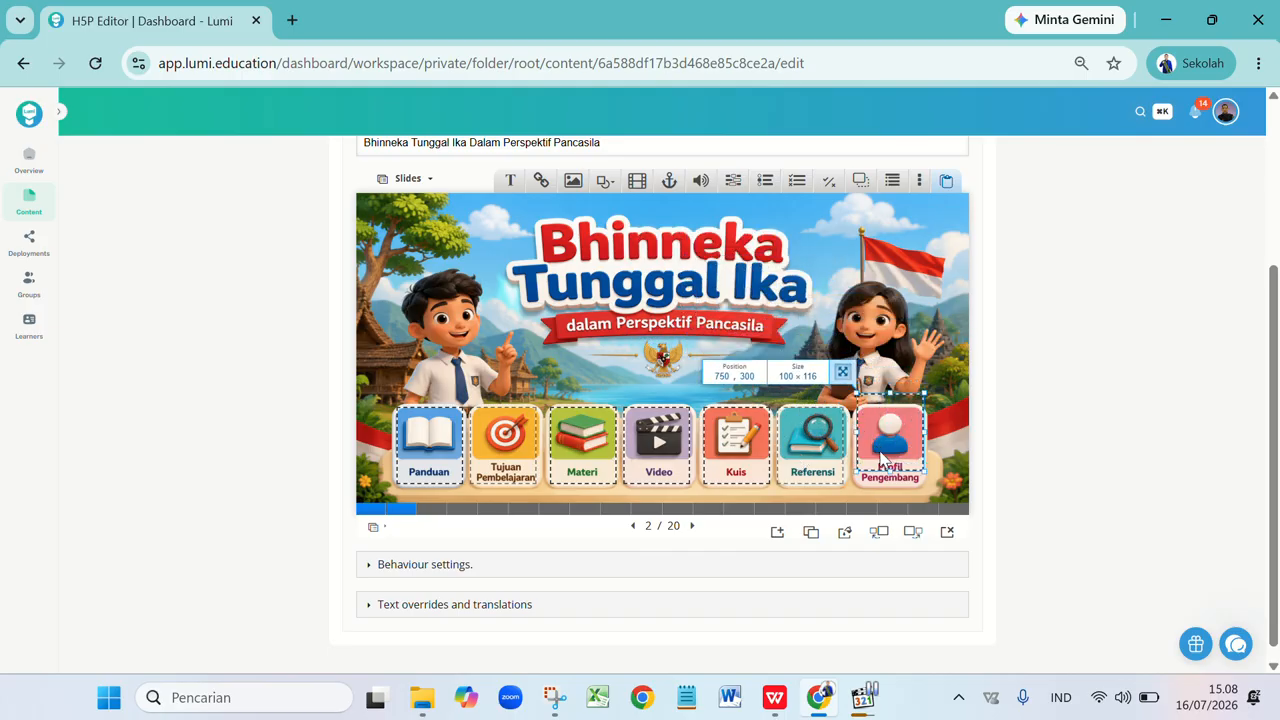
{"action": "left_click_drag", "start_coordinate": [882, 458], "coordinate": [880, 470]}
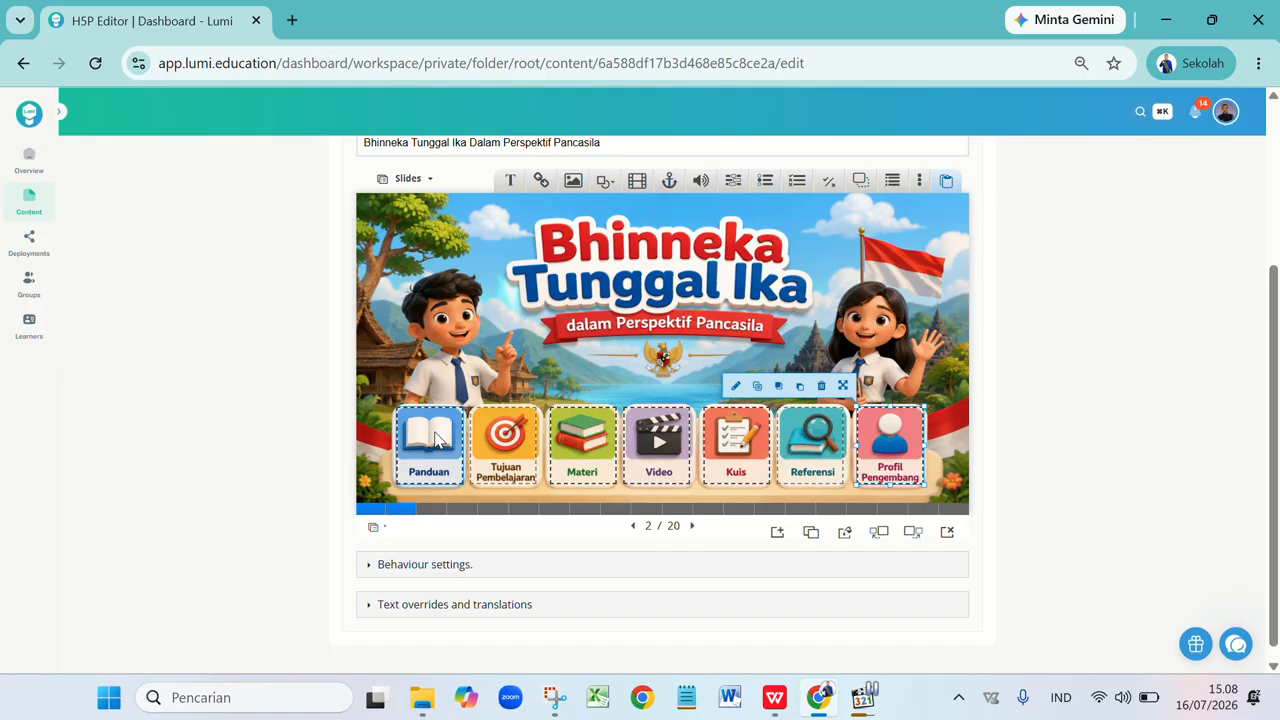
- Retitle the link on the Tujuan Pembelajaran card "tujuan pembelajaran" and set its target to slide number 4
{"action": "left_click", "coordinate": [503, 453]}
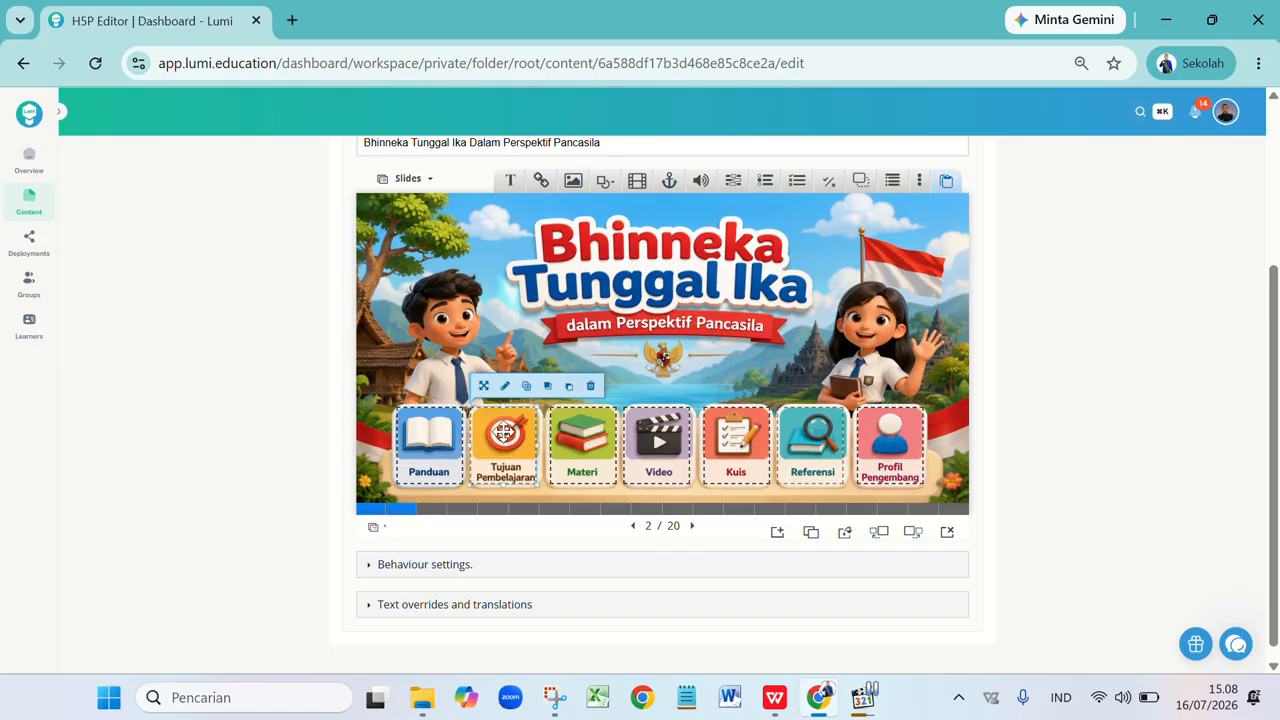
{"action": "left_click", "coordinate": [505, 390]}
{"action": "double_click", "coordinate": [395, 376]}
{"action": "type", "text": "t"}
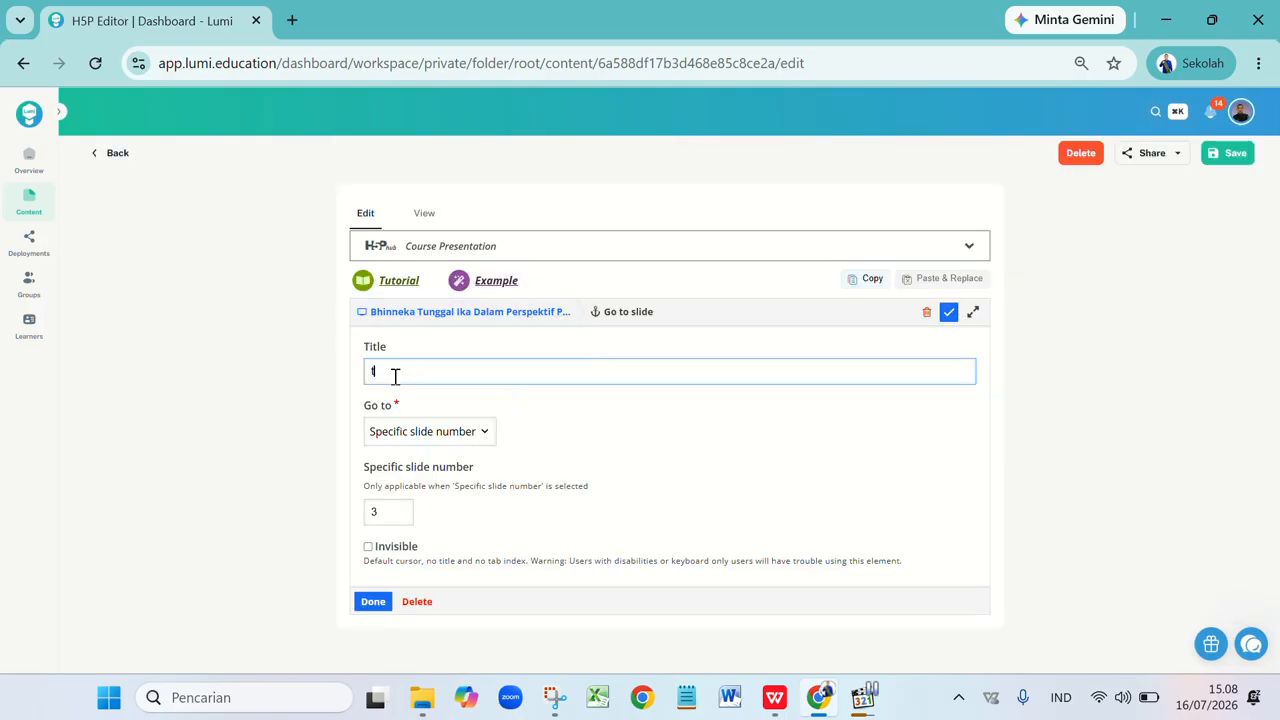
{"action": "type", "text": "ujuan pembelajaran"}
{"action": "double_click", "coordinate": [388, 512]}
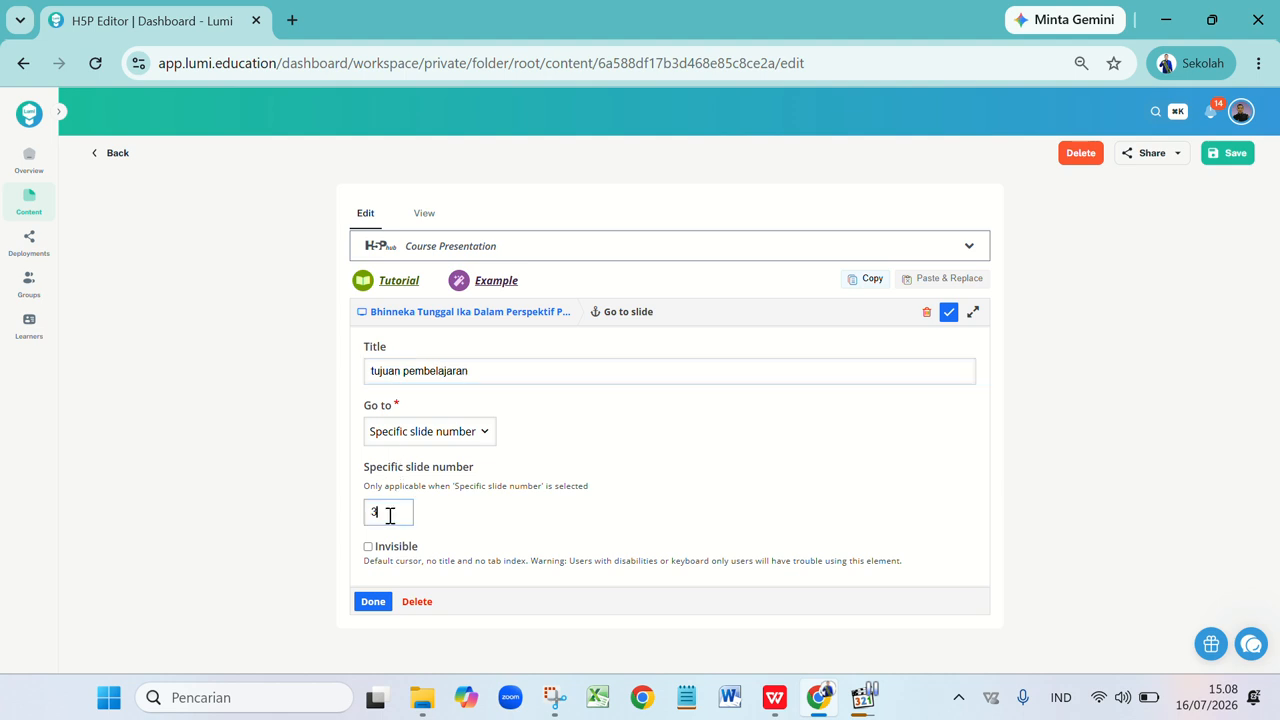
{"action": "type", "text": "4"}
{"action": "left_click", "coordinate": [366, 602]}
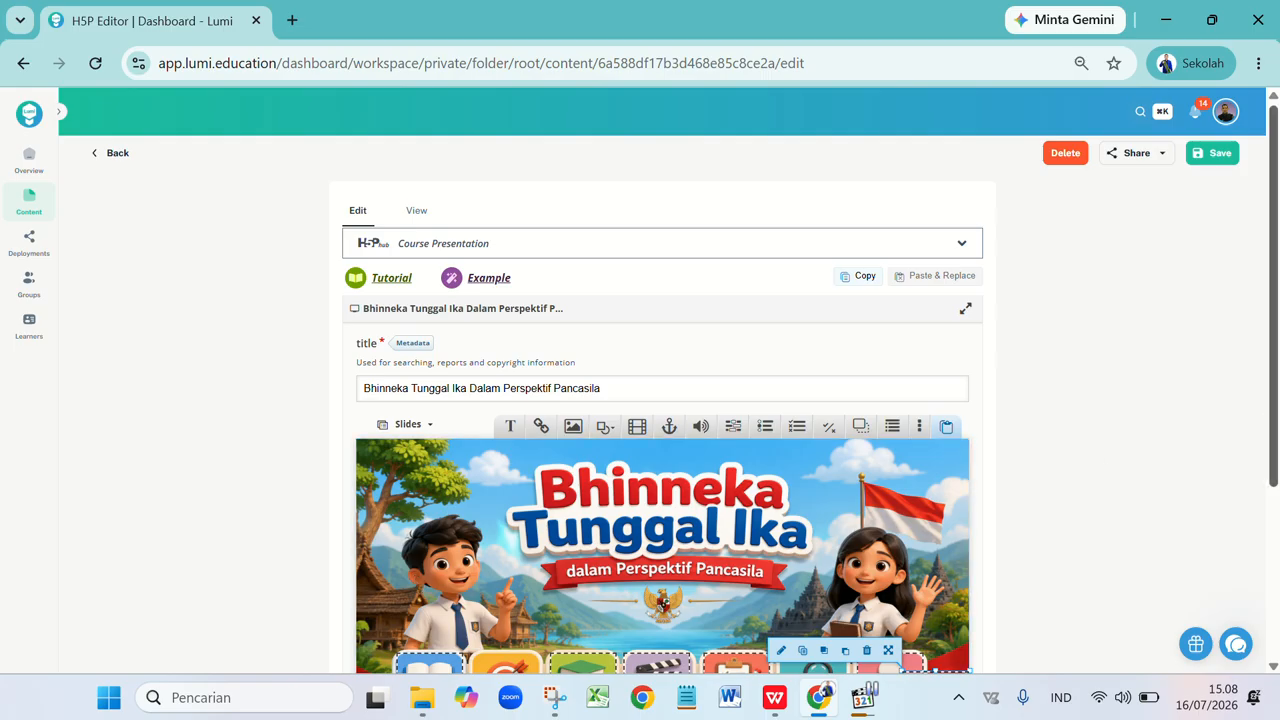
- Retitle the link on the Materi card "materi" and set its target slide number
{"action": "scroll", "coordinate": [1275, 455], "scroll_direction": "down", "scroll_amount": 2}
{"action": "left_click", "coordinate": [577, 508]}
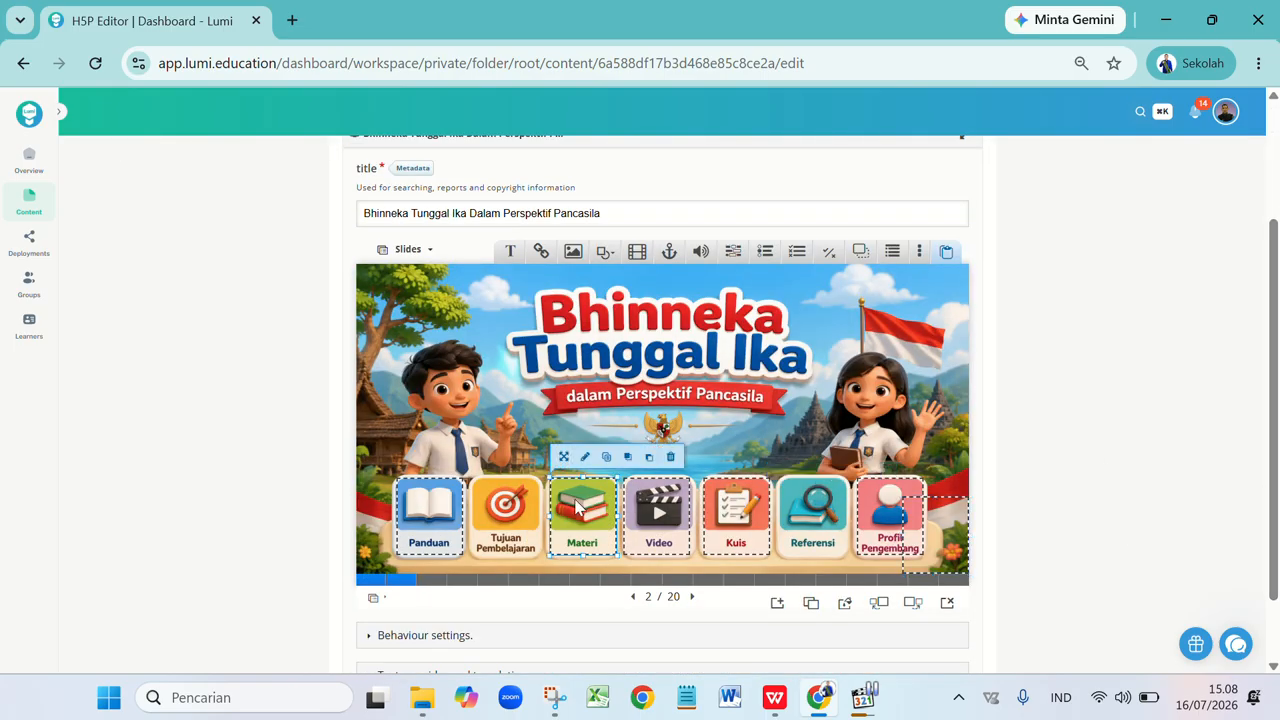
{"action": "left_click", "coordinate": [585, 457]}
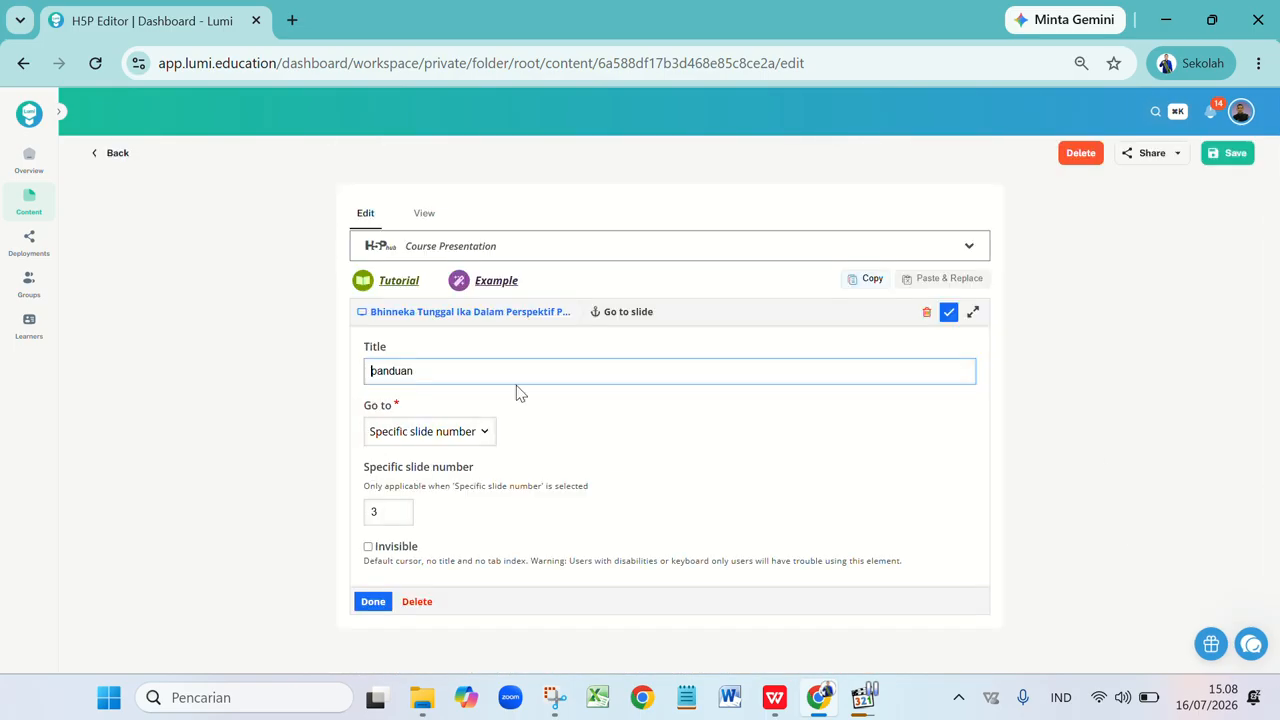
{"action": "double_click", "coordinate": [419, 367]}
{"action": "type", "text": "materi"}
{"action": "double_click", "coordinate": [390, 512]}
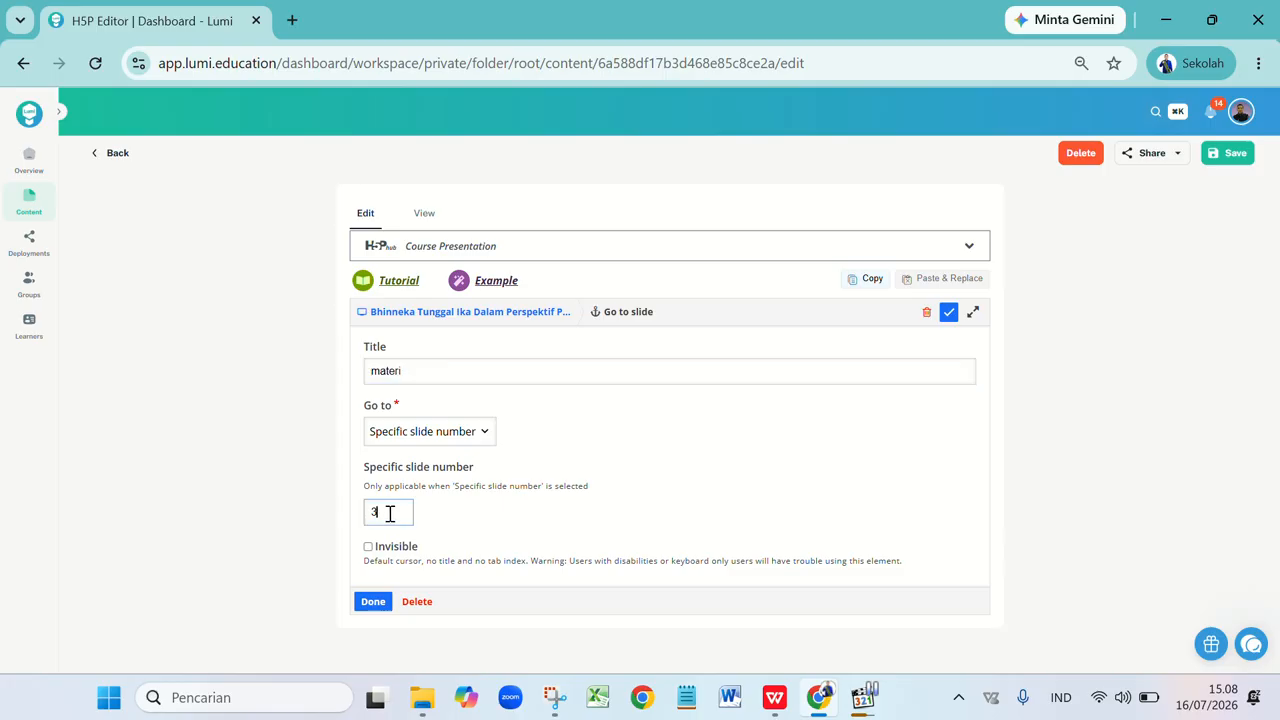
{"action": "type", "text": "3"}
{"action": "left_click", "coordinate": [372, 601]}
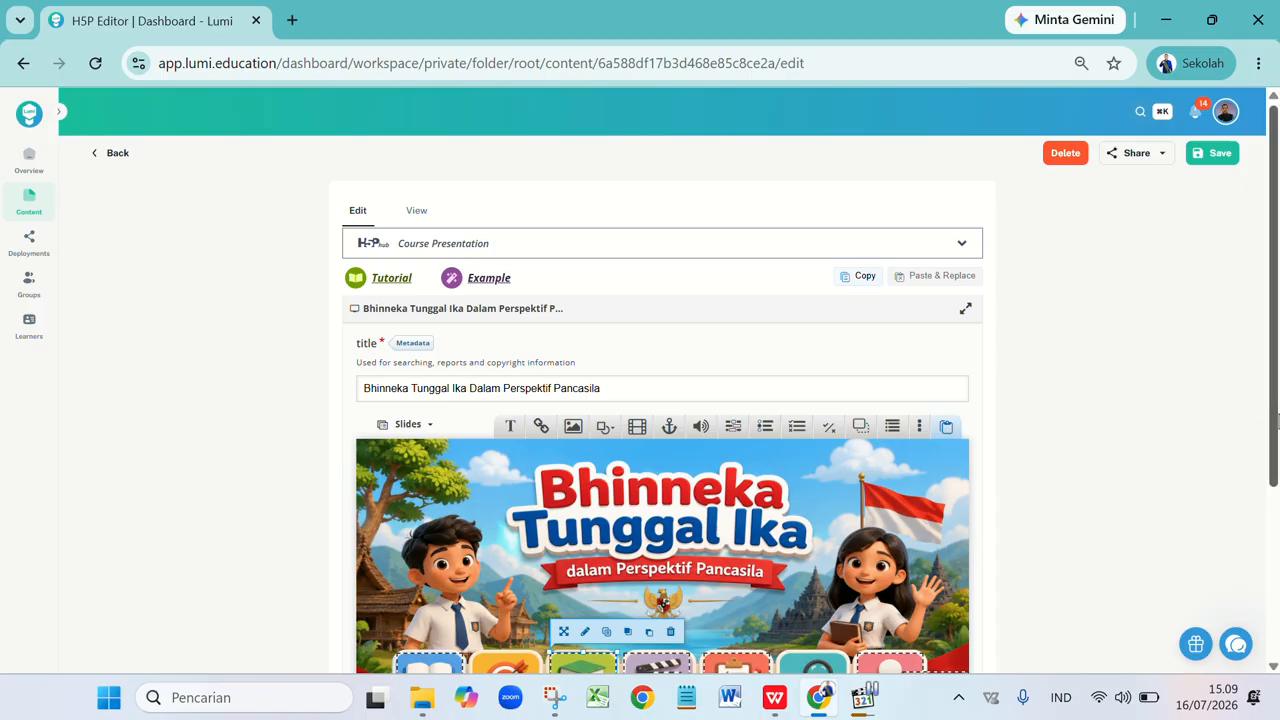
- Review the slides to find where the Materi, Video and Kuis sections start, and return to the menu on slide 2
{"action": "scroll", "coordinate": [1038, 495], "scroll_direction": "down", "scroll_amount": 2}
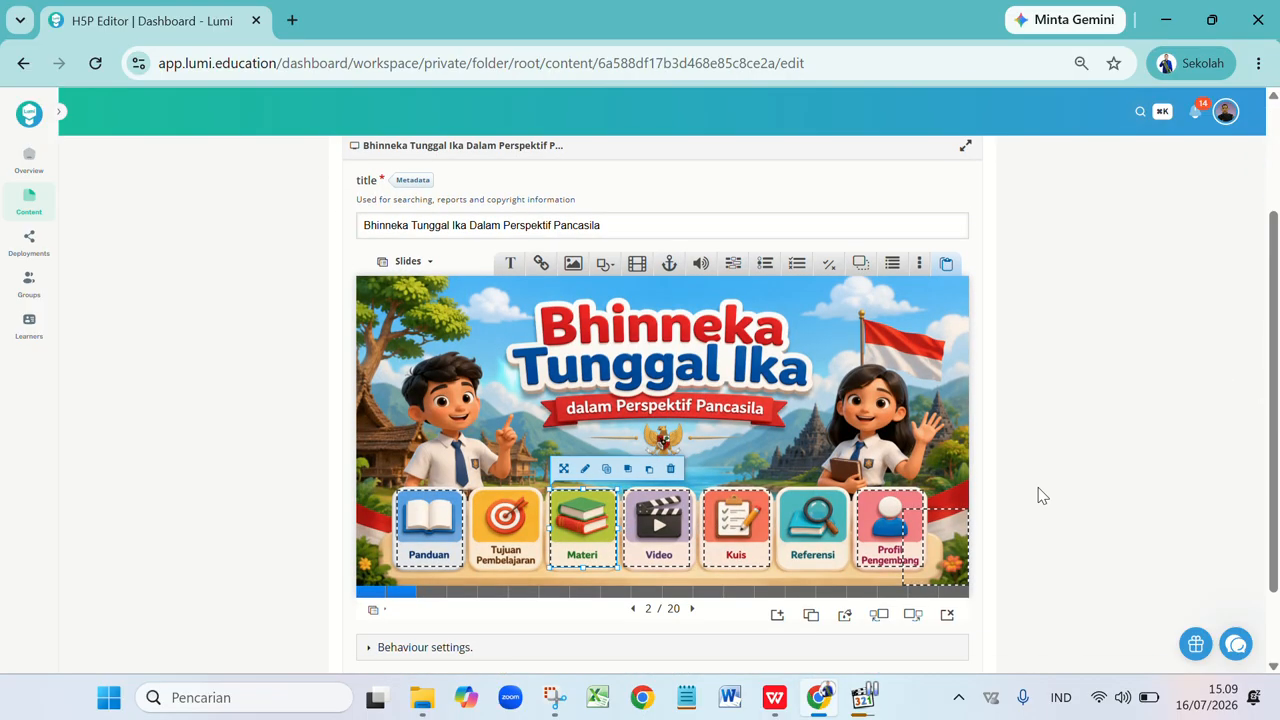
{"action": "left_click", "coordinate": [548, 593]}
{"action": "left_click", "coordinate": [517, 593]}
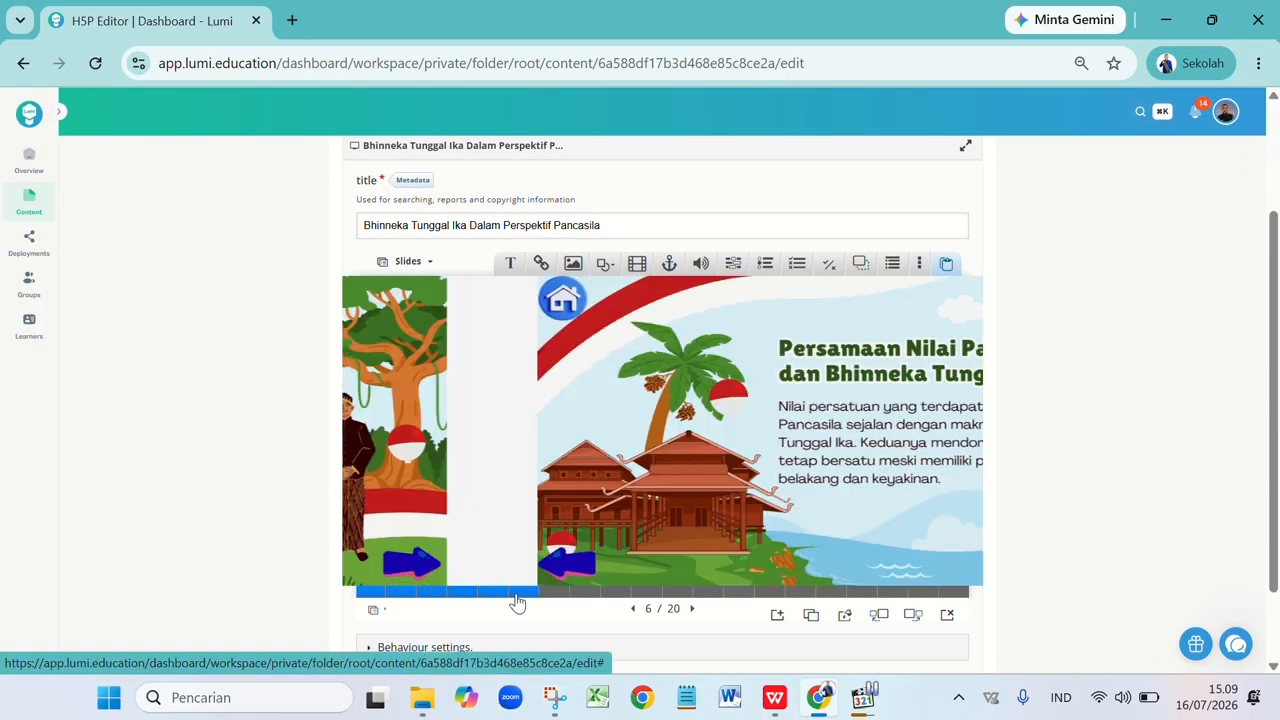
{"action": "left_click", "coordinate": [501, 593]}
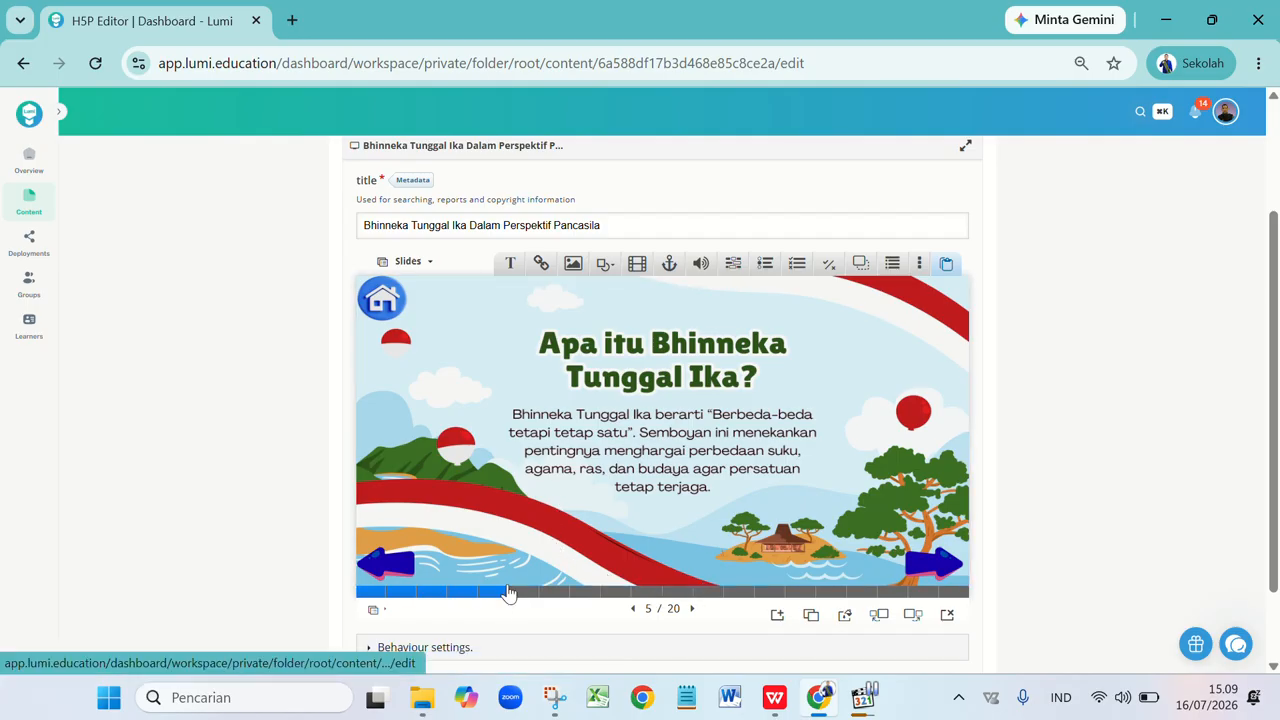
{"action": "left_click", "coordinate": [405, 593]}
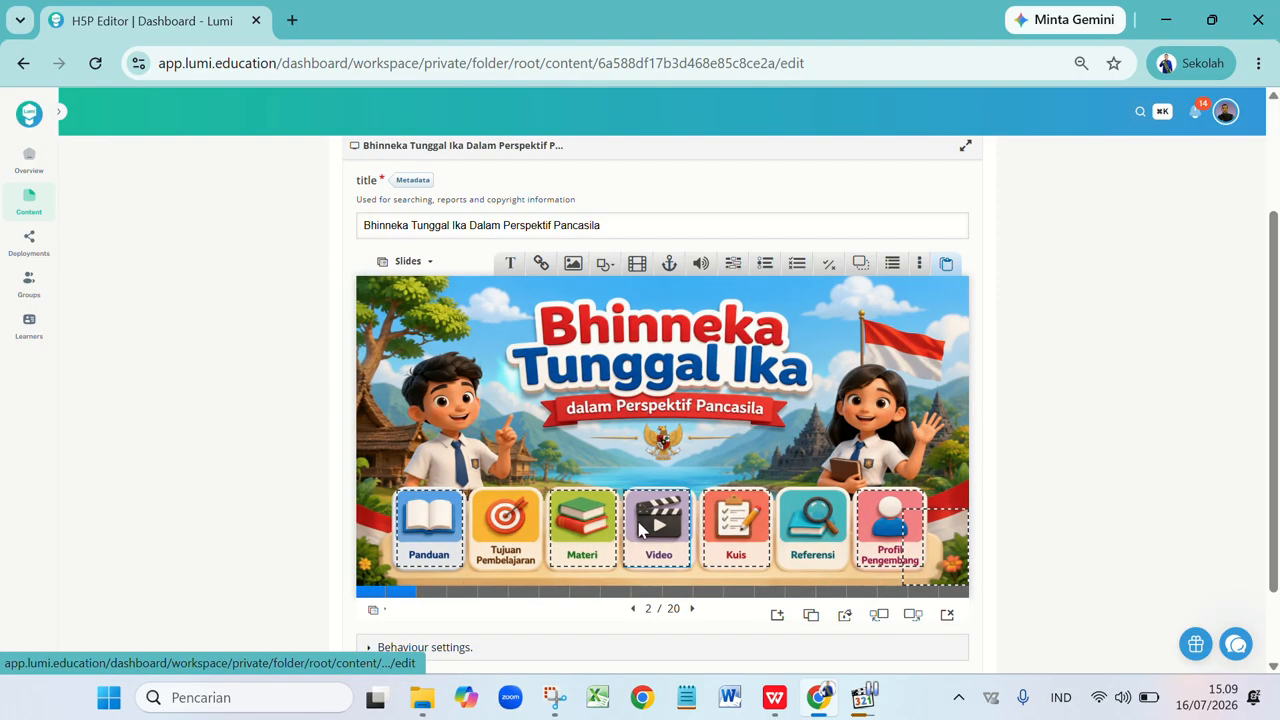
{"action": "left_click", "coordinate": [822, 594]}
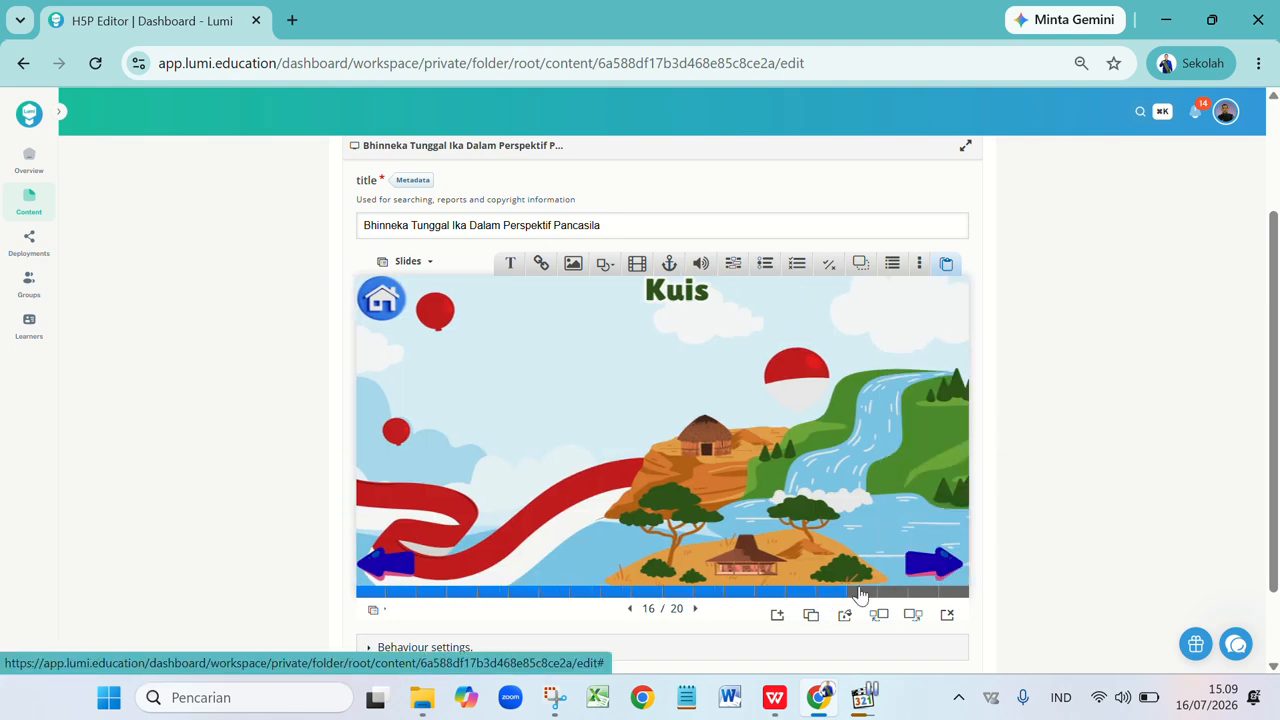
{"action": "left_click", "coordinate": [714, 594]}
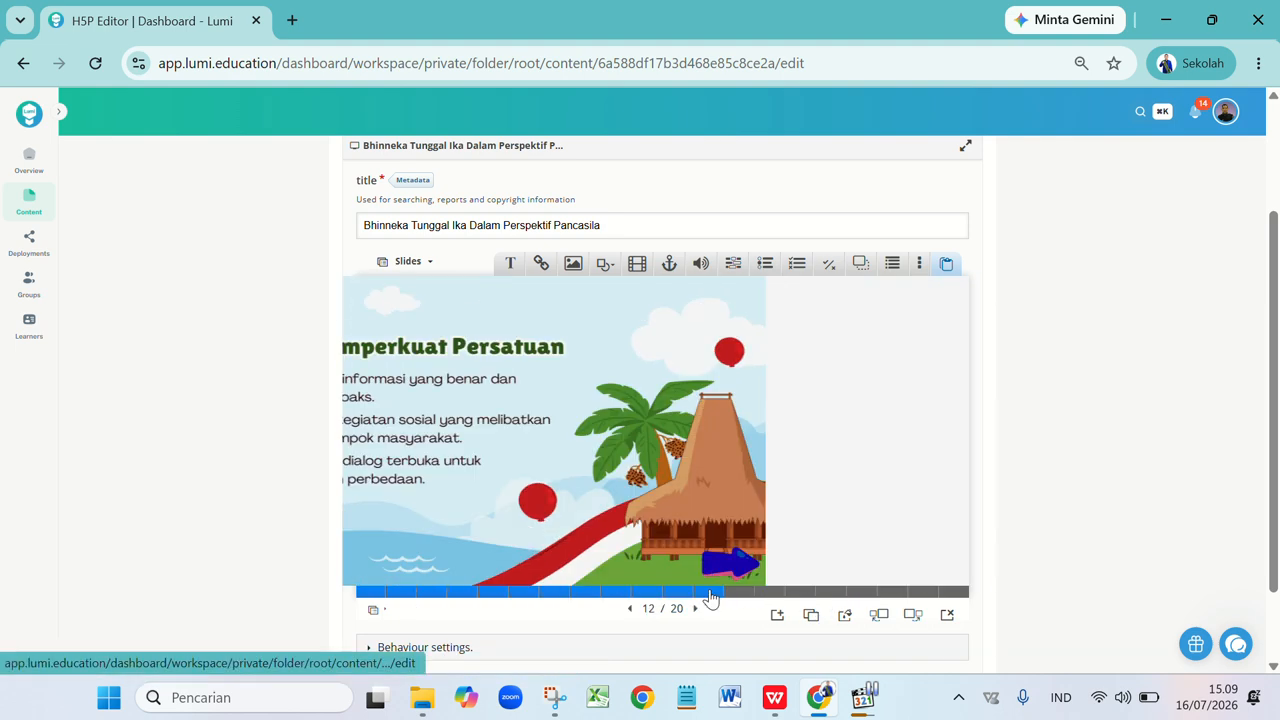
{"action": "left_click", "coordinate": [731, 594]}
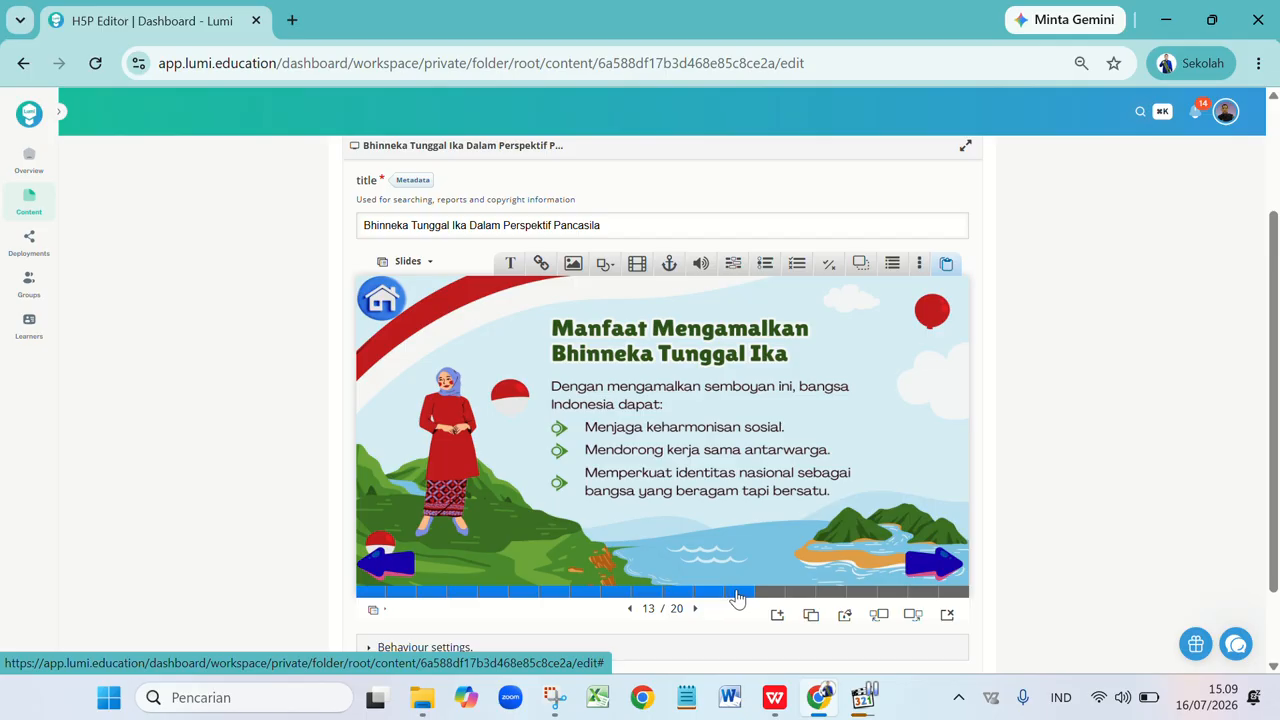
{"action": "left_click", "coordinate": [766, 594]}
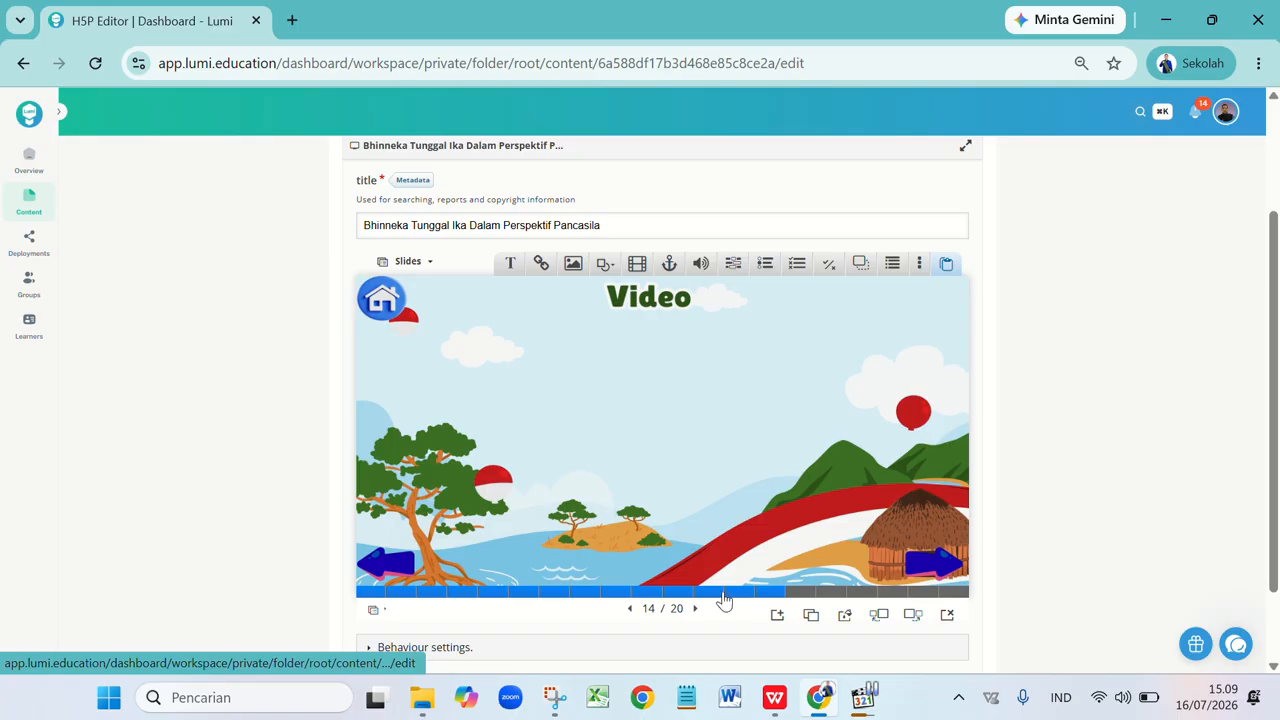
{"action": "left_click", "coordinate": [795, 592]}
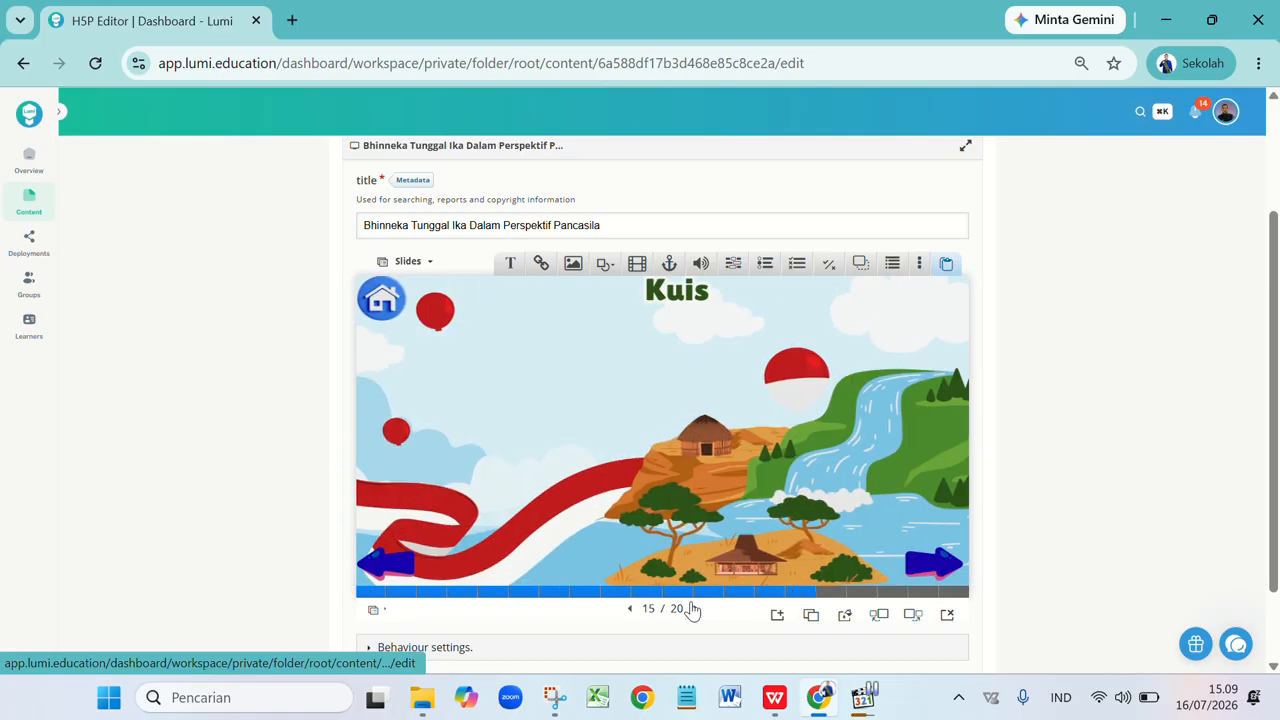
{"action": "left_click", "coordinate": [374, 592]}
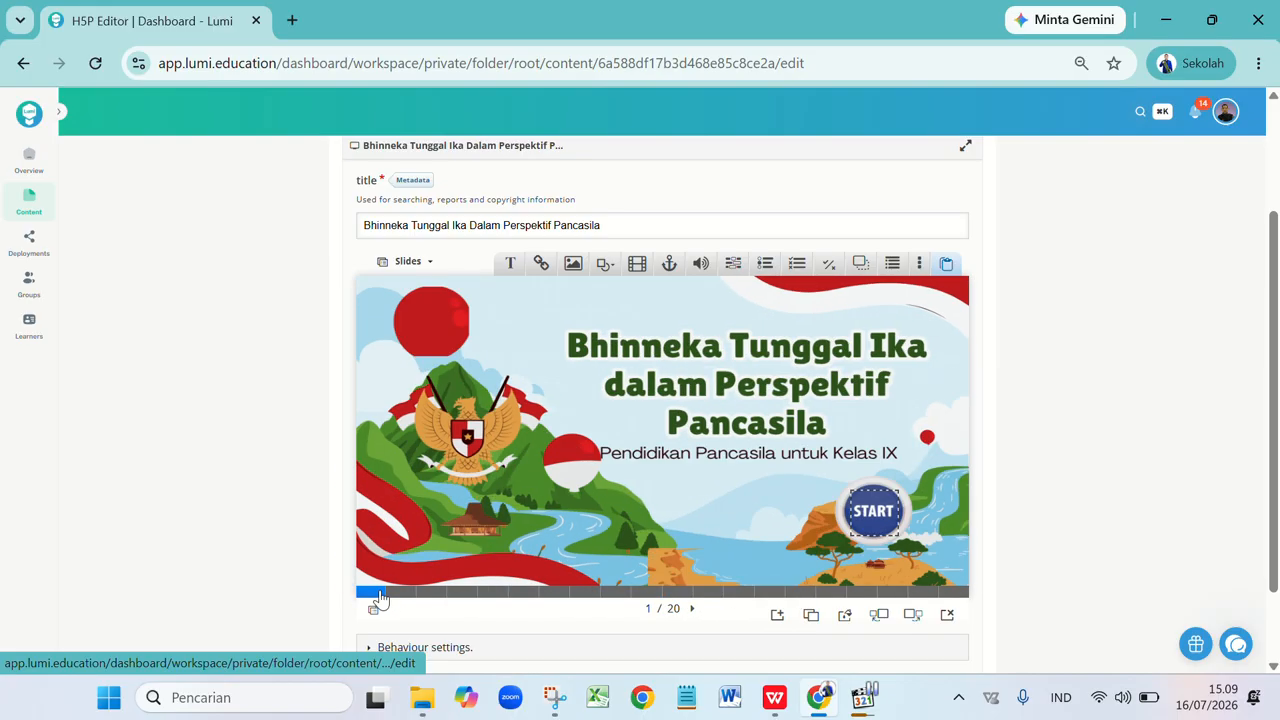
{"action": "left_click", "coordinate": [404, 594]}
- Retitle the link on the Video card "video" and set its target to slide number 14
{"action": "left_click", "coordinate": [674, 546]}
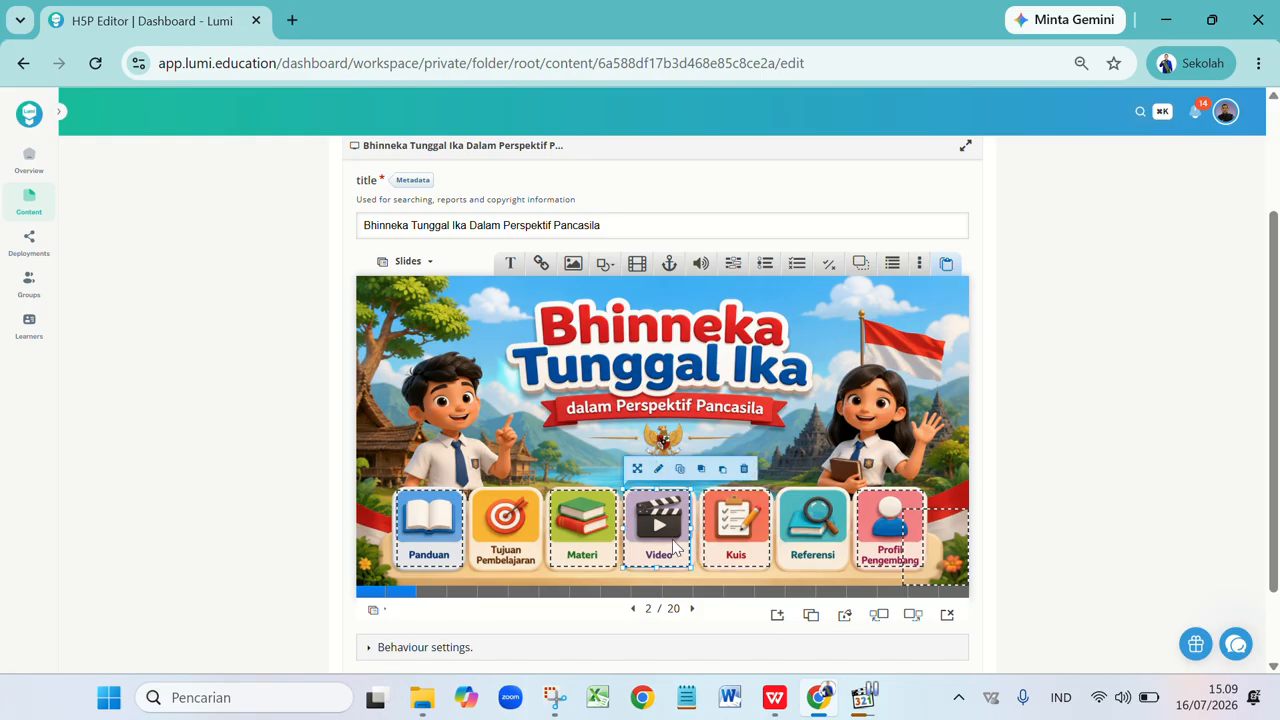
{"action": "left_click", "coordinate": [661, 470]}
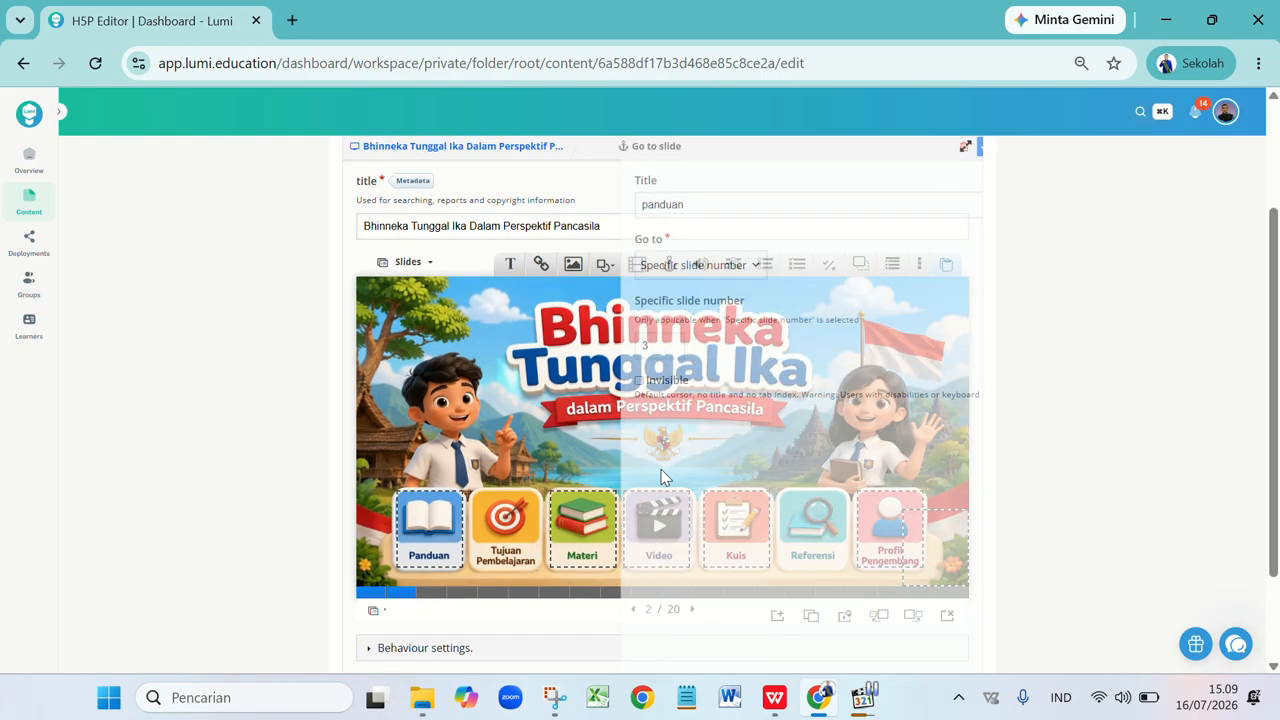
{"action": "double_click", "coordinate": [406, 373]}
{"action": "type", "text": "V"}
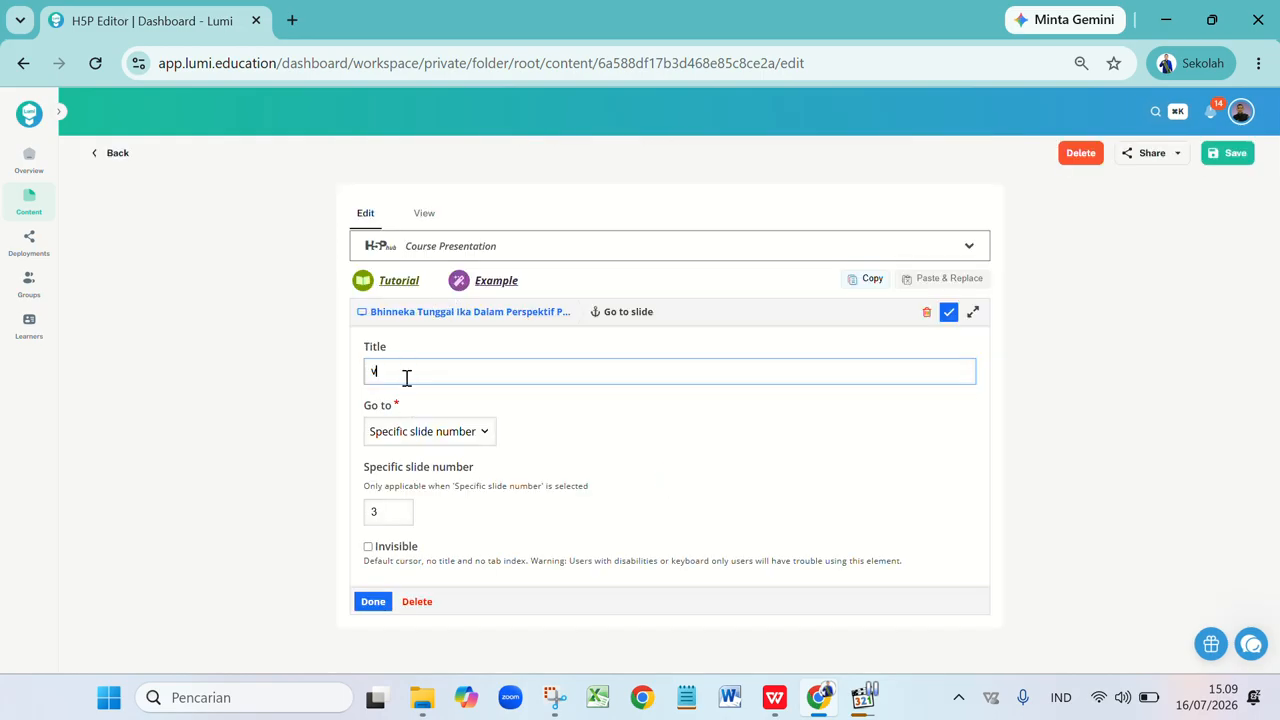
{"action": "type", "text": "ideo"}
{"action": "double_click", "coordinate": [396, 507]}
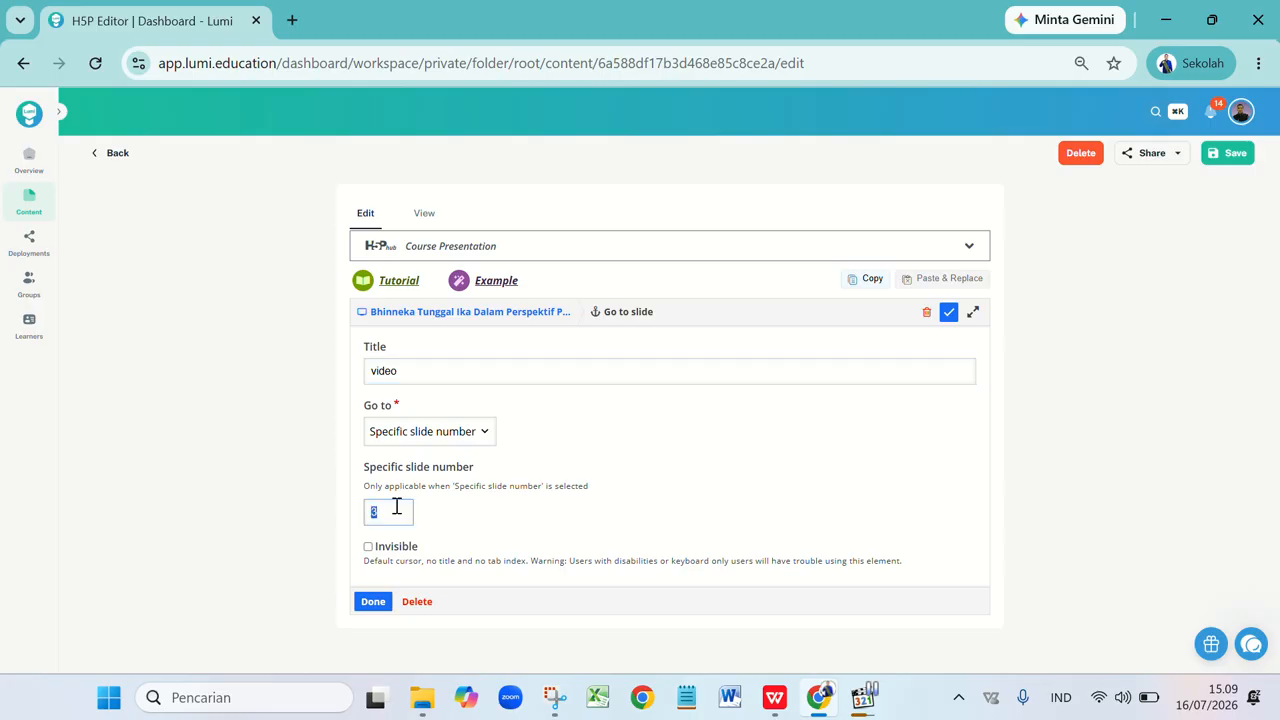
{"action": "type", "text": "14"}
{"action": "left_click", "coordinate": [373, 603]}
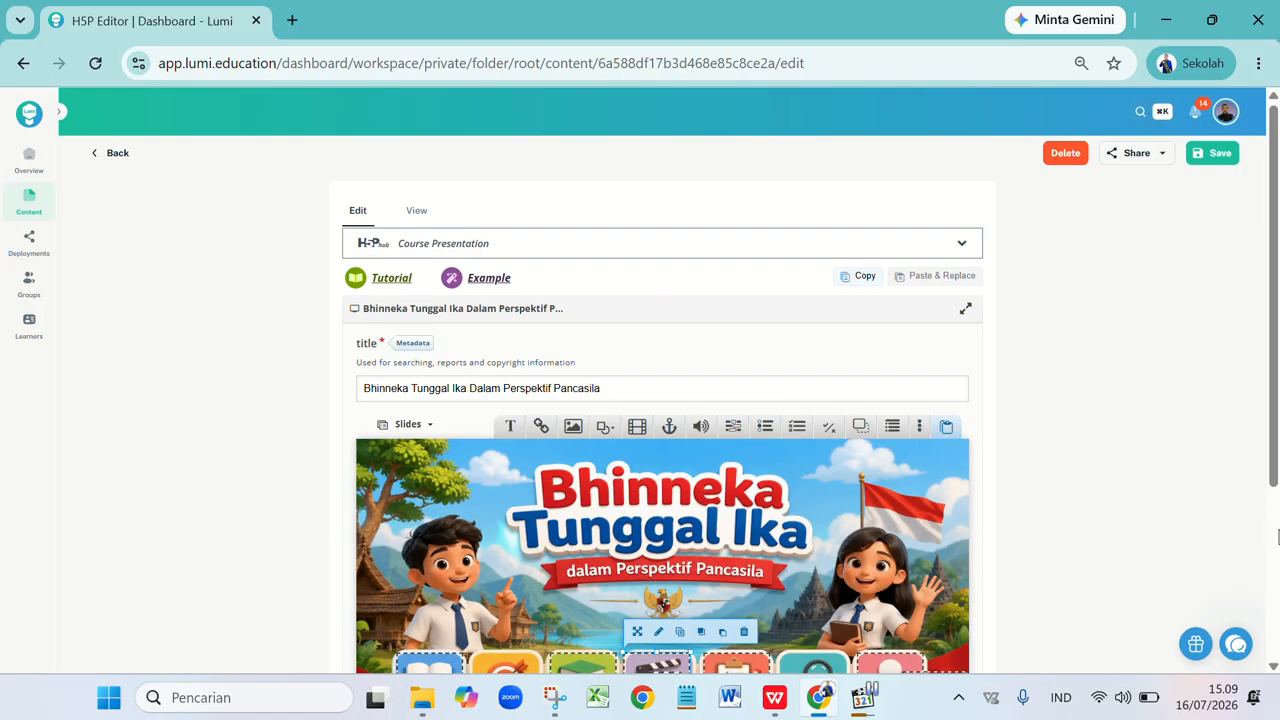
- Retitle the link on the Kuis card "kuis" and set its target to slide number 15
{"action": "scroll", "coordinate": [1185, 477], "scroll_direction": "down", "scroll_amount": 3}
{"action": "left_click", "coordinate": [757, 440]}
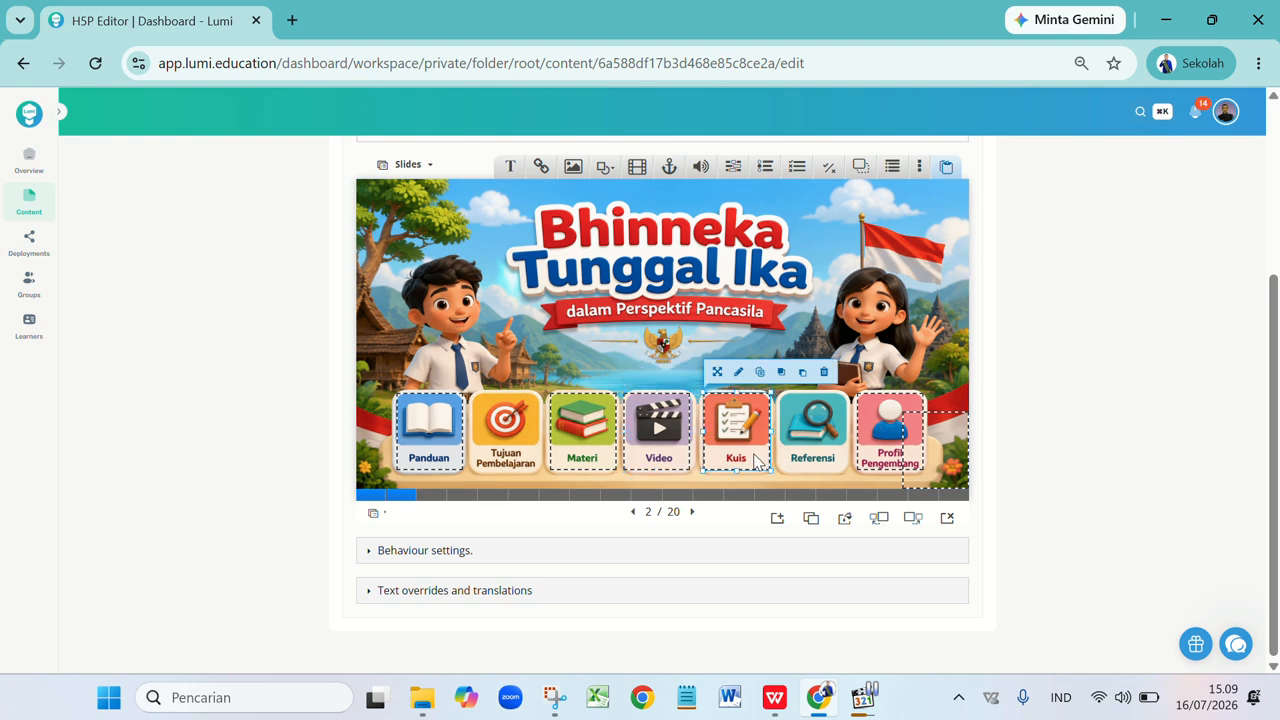
{"action": "left_click", "coordinate": [738, 371]}
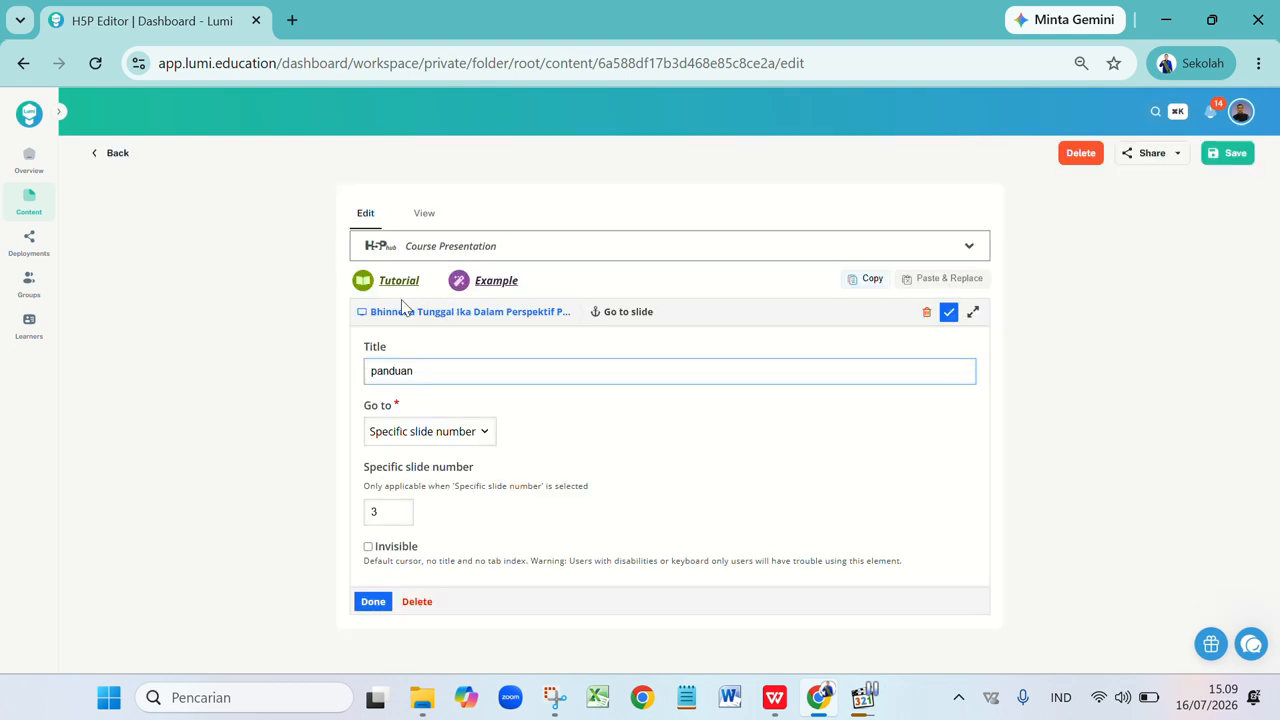
{"action": "double_click", "coordinate": [400, 372]}
{"action": "type", "text": "kuis"}
{"action": "left_click_drag", "start_coordinate": [392, 510], "coordinate": [330, 522]}
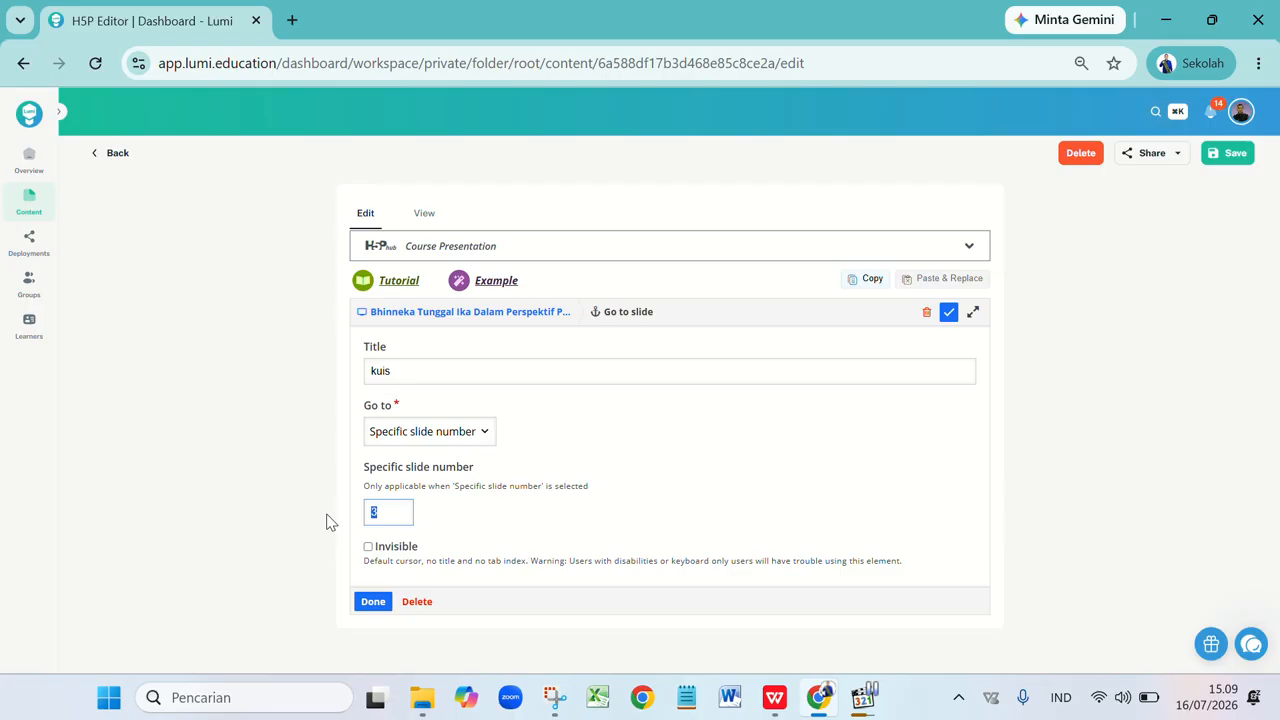
{"action": "type", "text": "15"}
{"action": "left_click", "coordinate": [374, 603]}
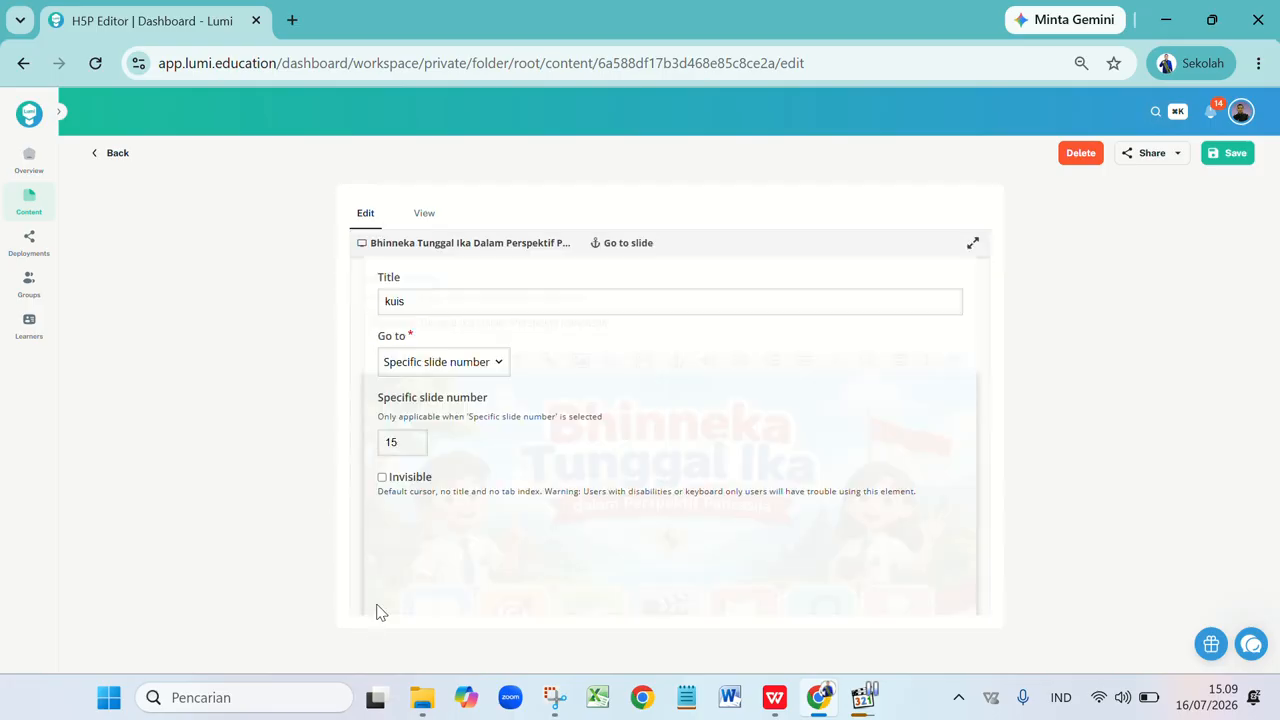
- Align a Go to slide link area exactly over the Referensi card on the slide 2 menu
{"action": "left_click_drag", "start_coordinate": [1275, 468], "coordinate": [1275, 605]}
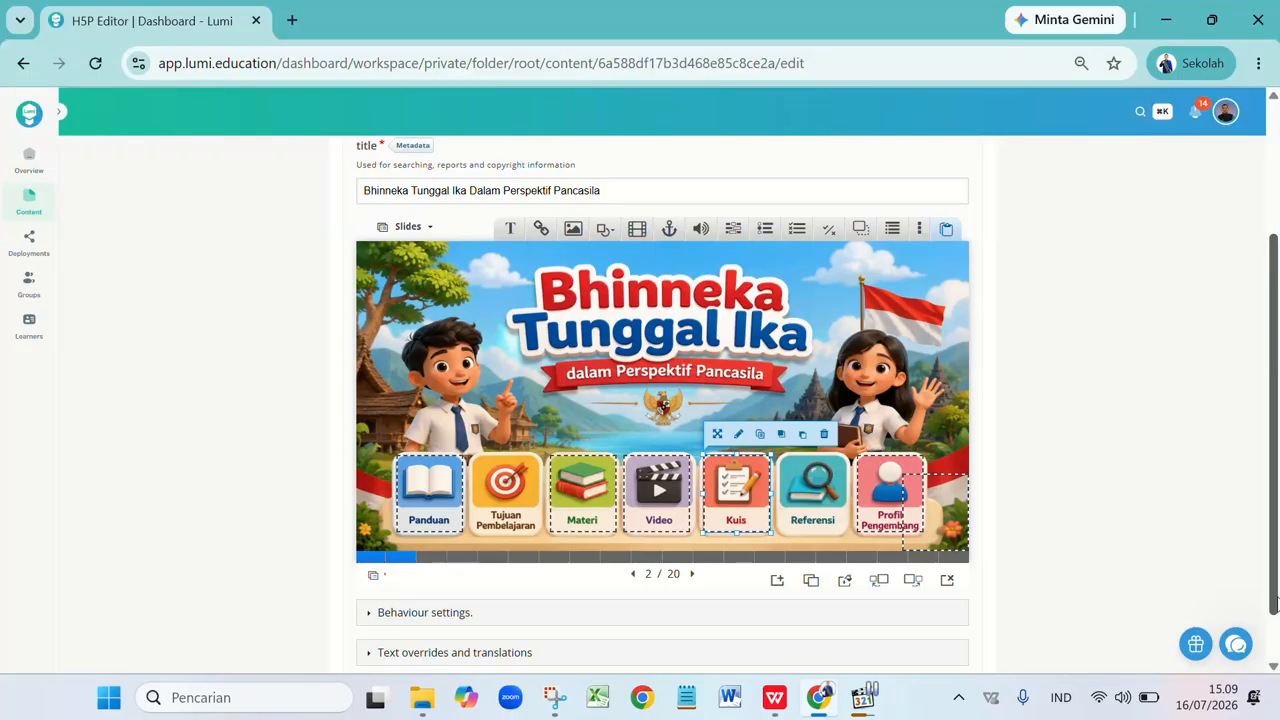
{"action": "left_click", "coordinate": [806, 487]}
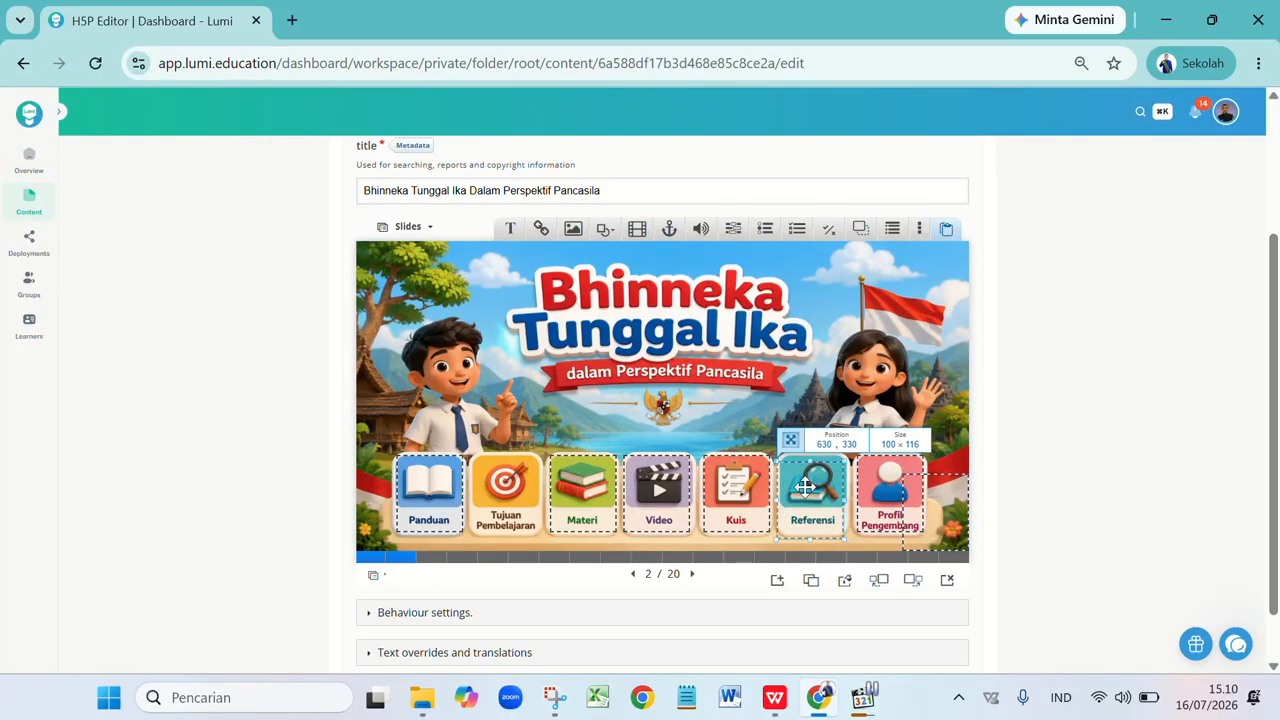
{"action": "left_click_drag", "start_coordinate": [806, 487], "coordinate": [812, 490]}
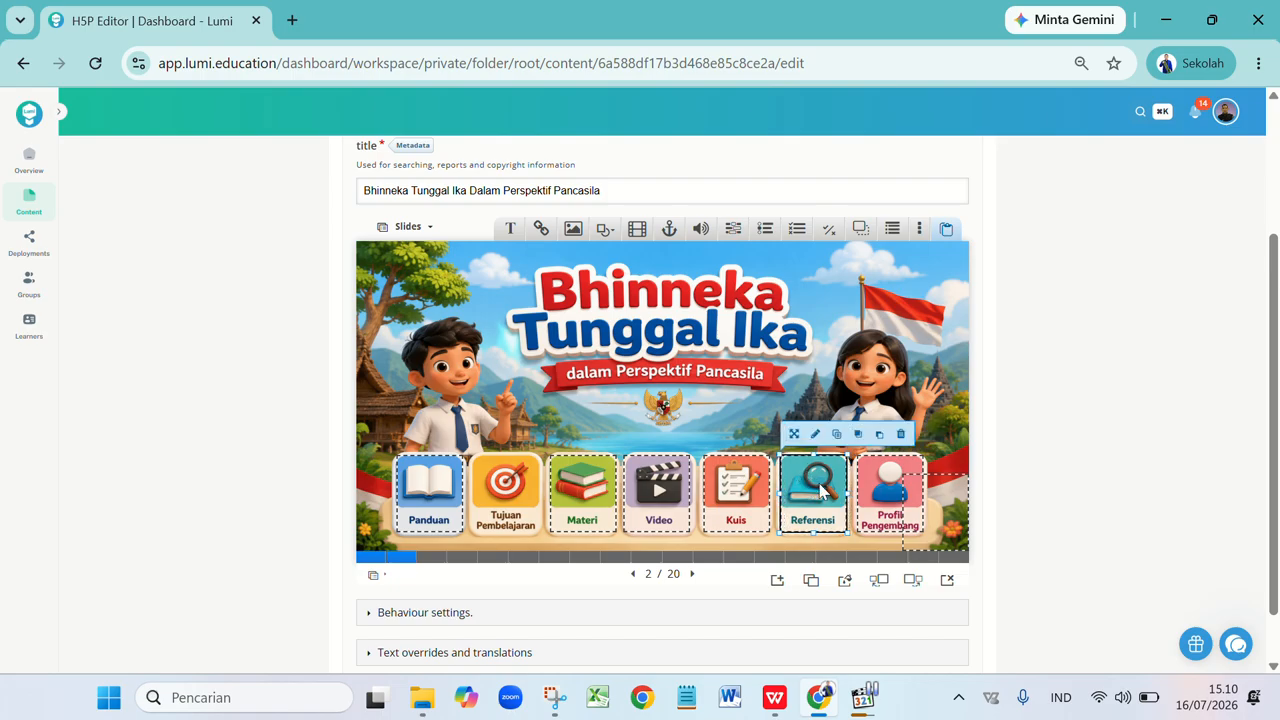
- Delete the surplus Go to slide link area beside the Profil Pengembang card on the slide 2 menu
{"action": "left_click_drag", "start_coordinate": [928, 486], "coordinate": [832, 378]}
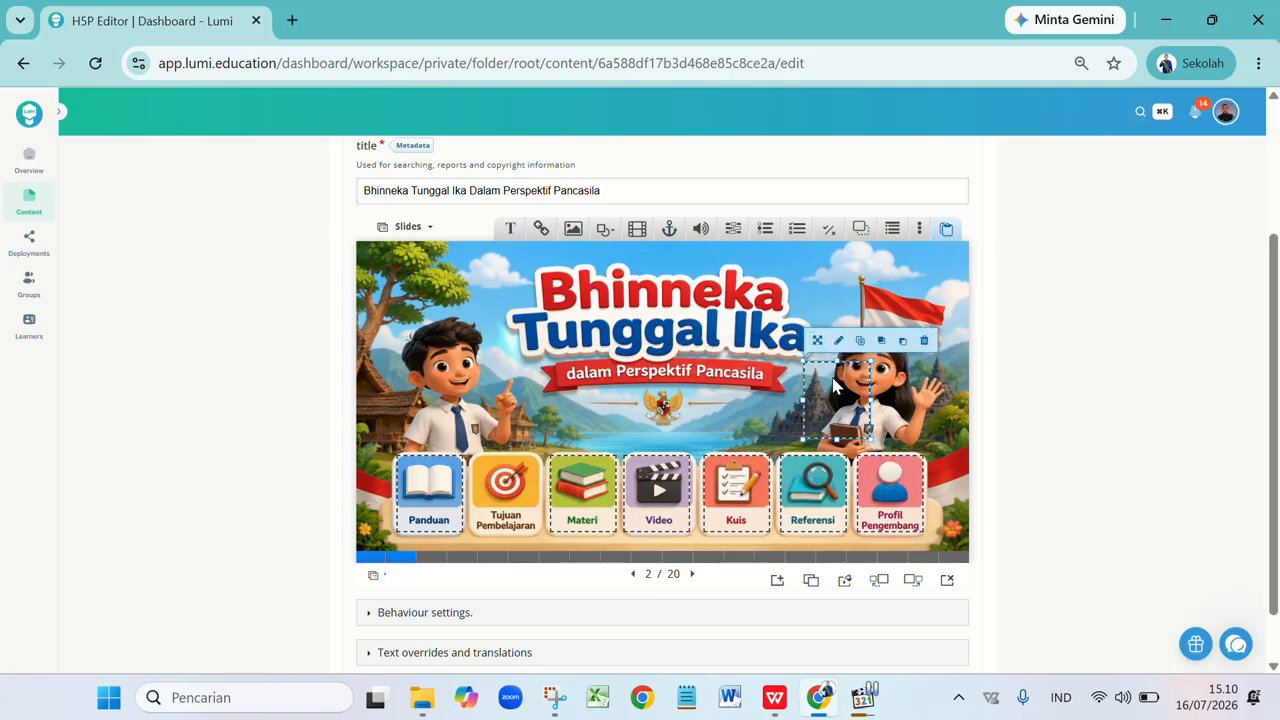
{"action": "left_click", "coordinate": [888, 350]}
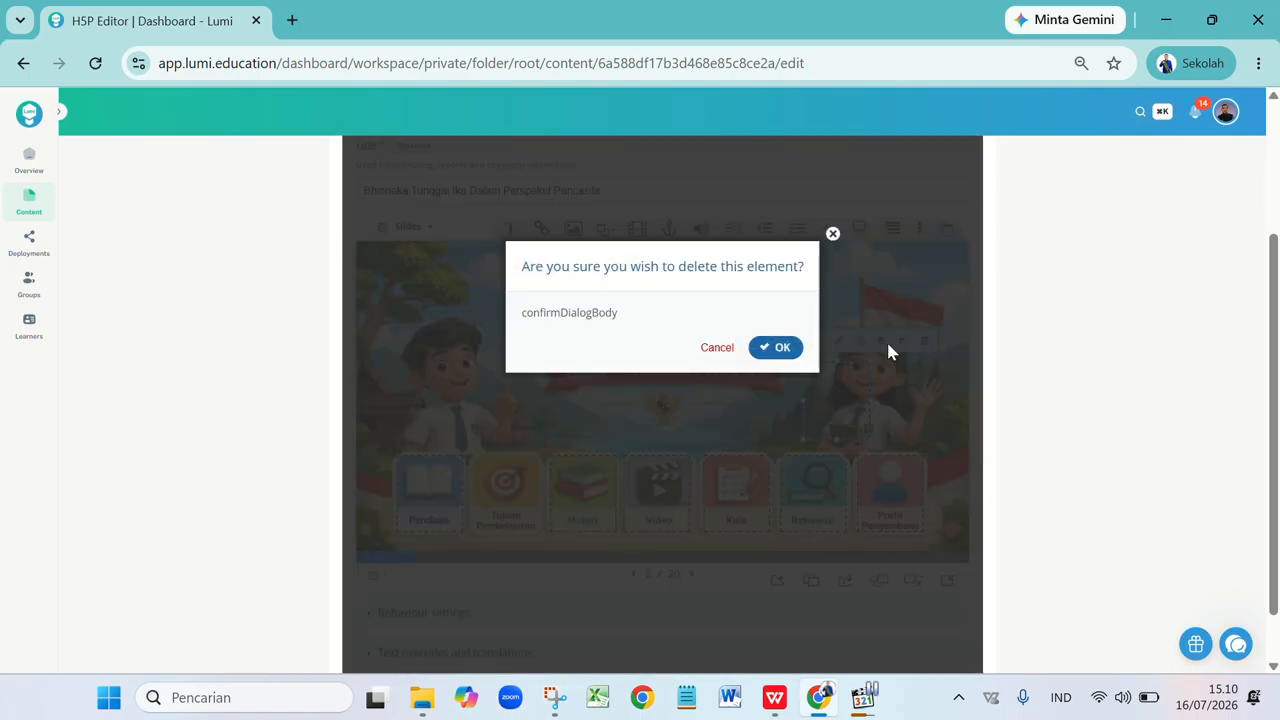
{"action": "left_click", "coordinate": [790, 349]}
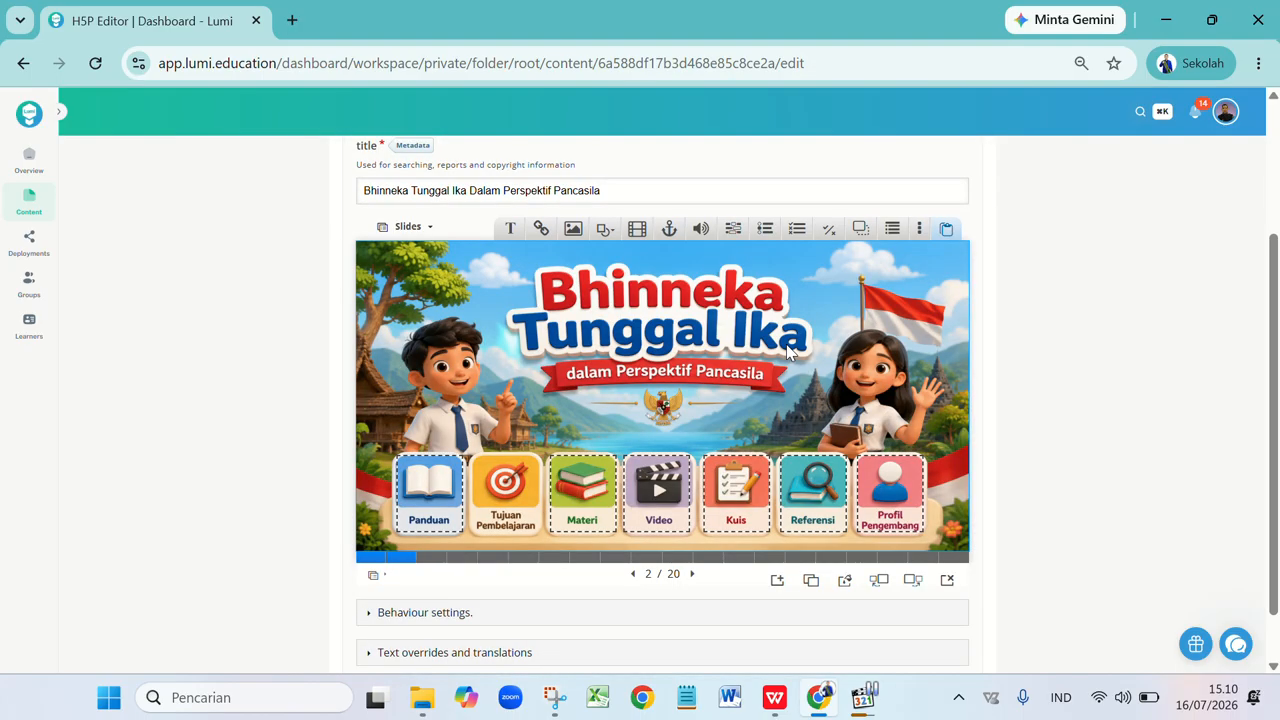
- Retitle the link on the Referensi card "refrensi" and set its target to slide number 19, where the Referensi page is
{"action": "left_click", "coordinate": [820, 496]}
{"action": "left_click", "coordinate": [930, 558]}
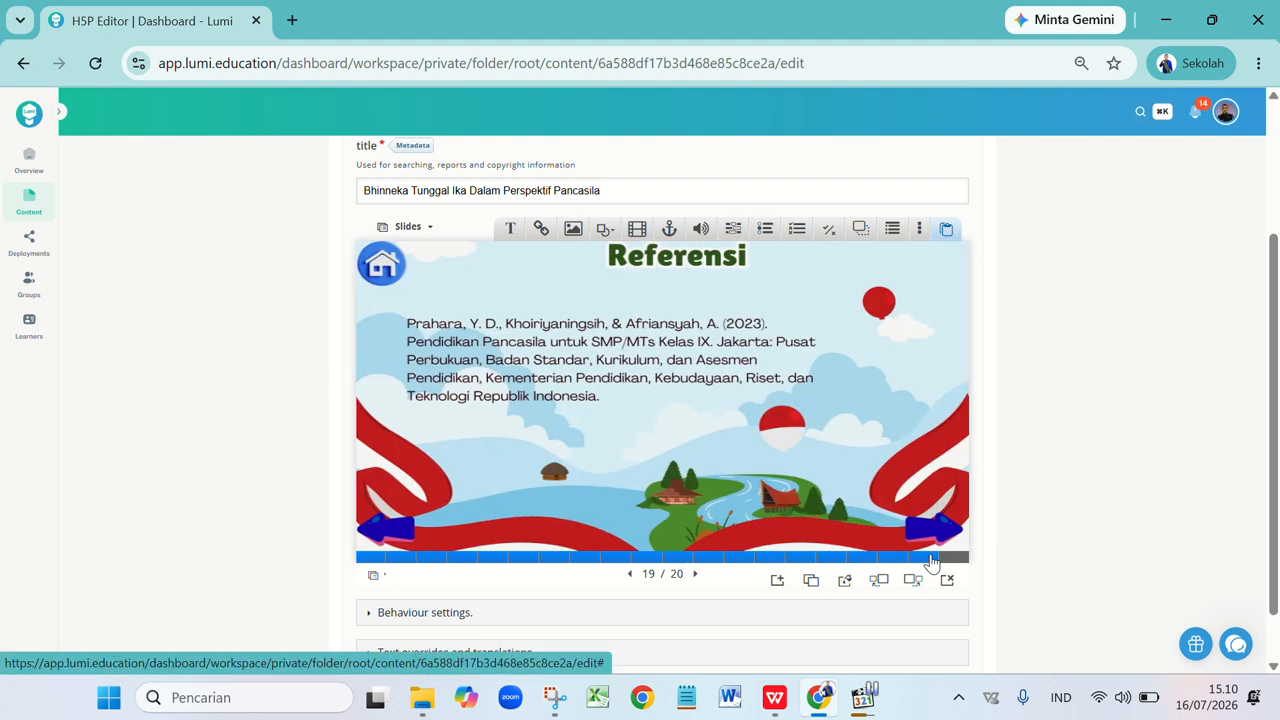
{"action": "left_click", "coordinate": [935, 558]}
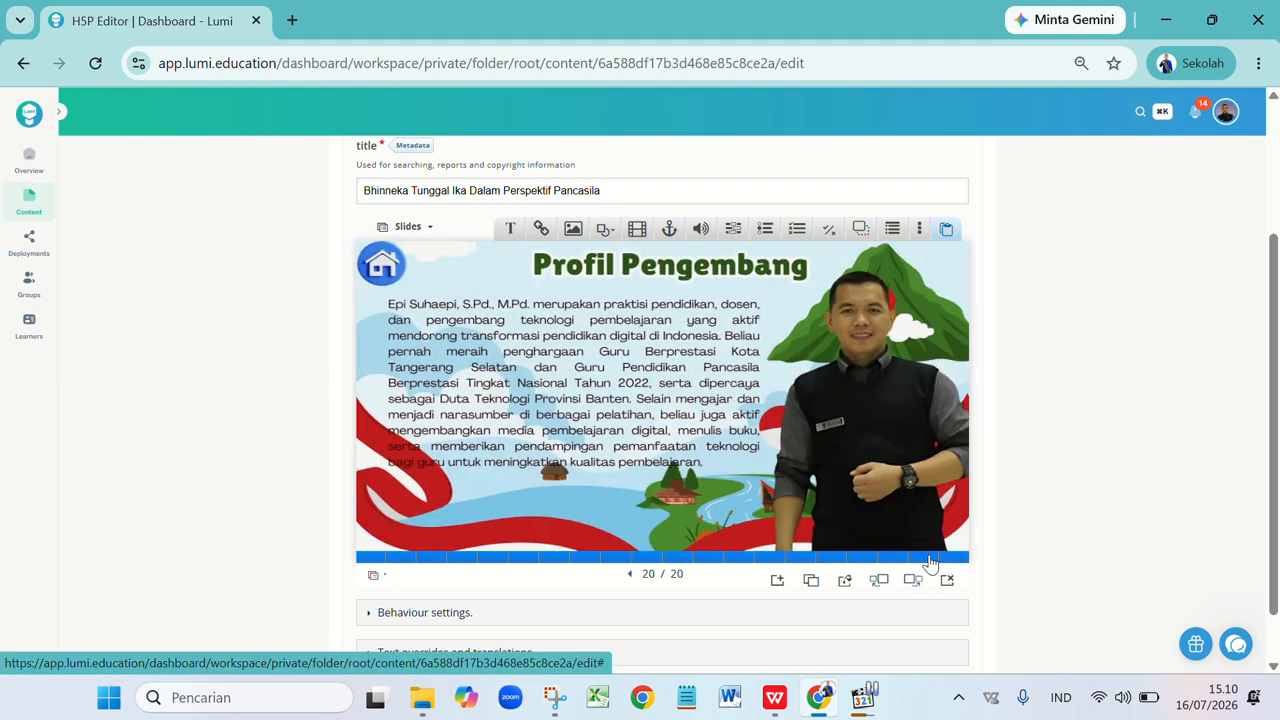
{"action": "left_click", "coordinate": [398, 558]}
{"action": "left_click", "coordinate": [812, 476]}
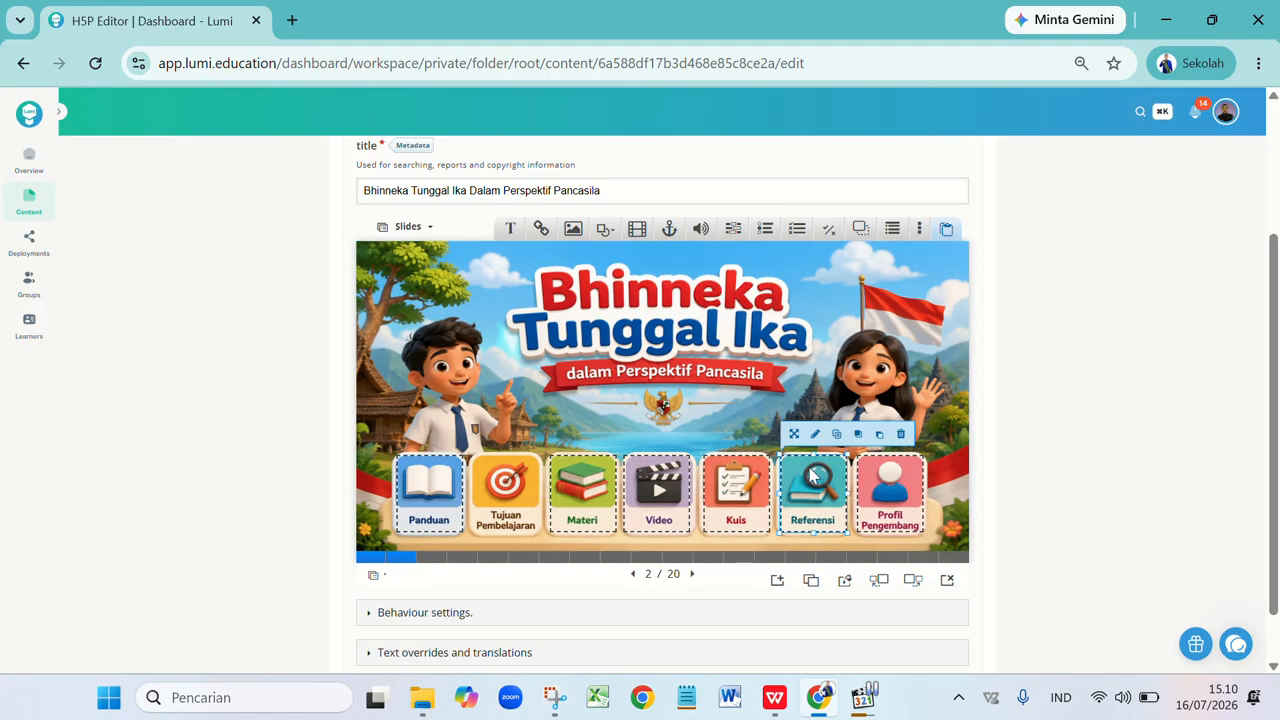
{"action": "left_click", "coordinate": [815, 433]}
{"action": "left_click", "coordinate": [370, 510]}
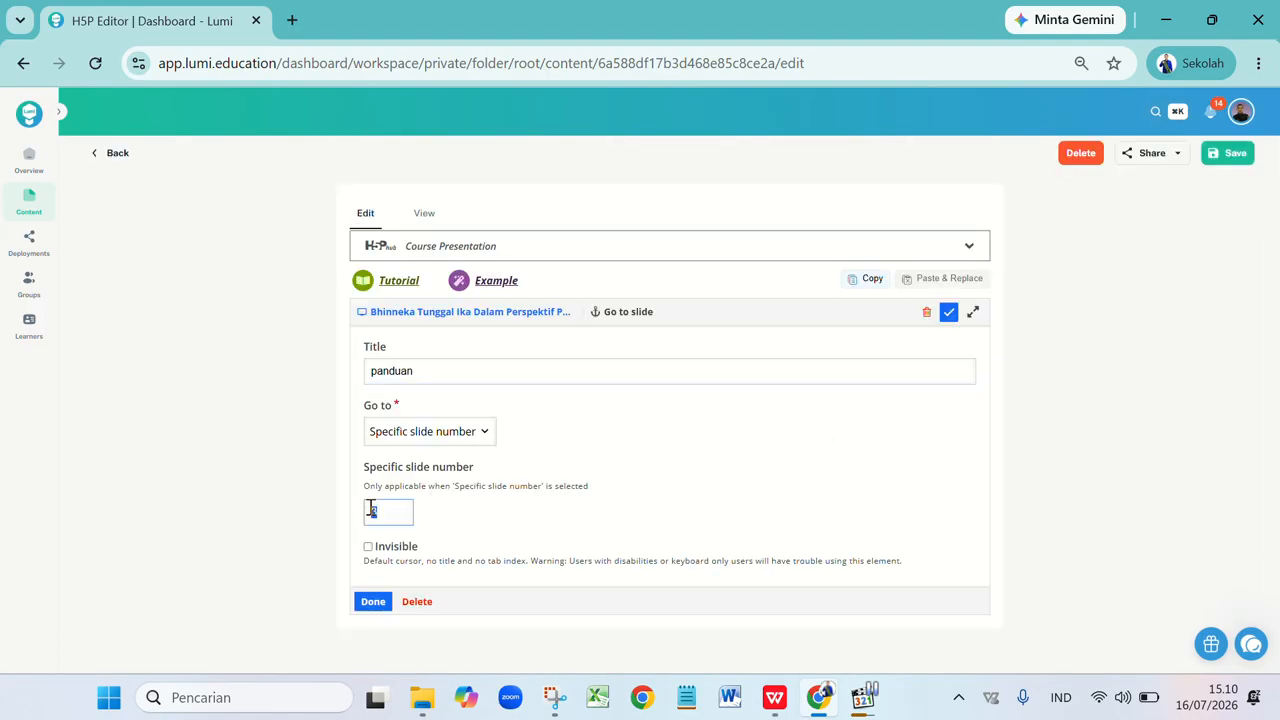
{"action": "type", "text": "19"}
{"action": "double_click", "coordinate": [423, 364]}
{"action": "type", "text": "refrensi"}
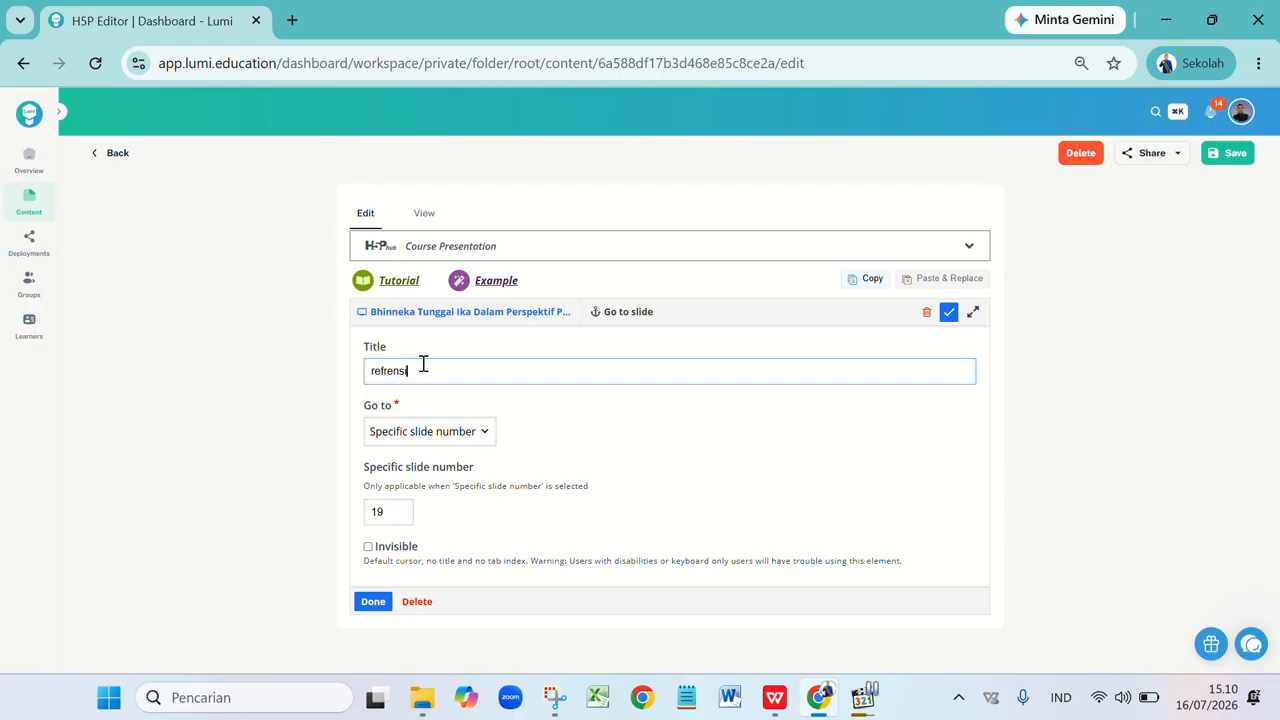
{"action": "left_click", "coordinate": [378, 603]}
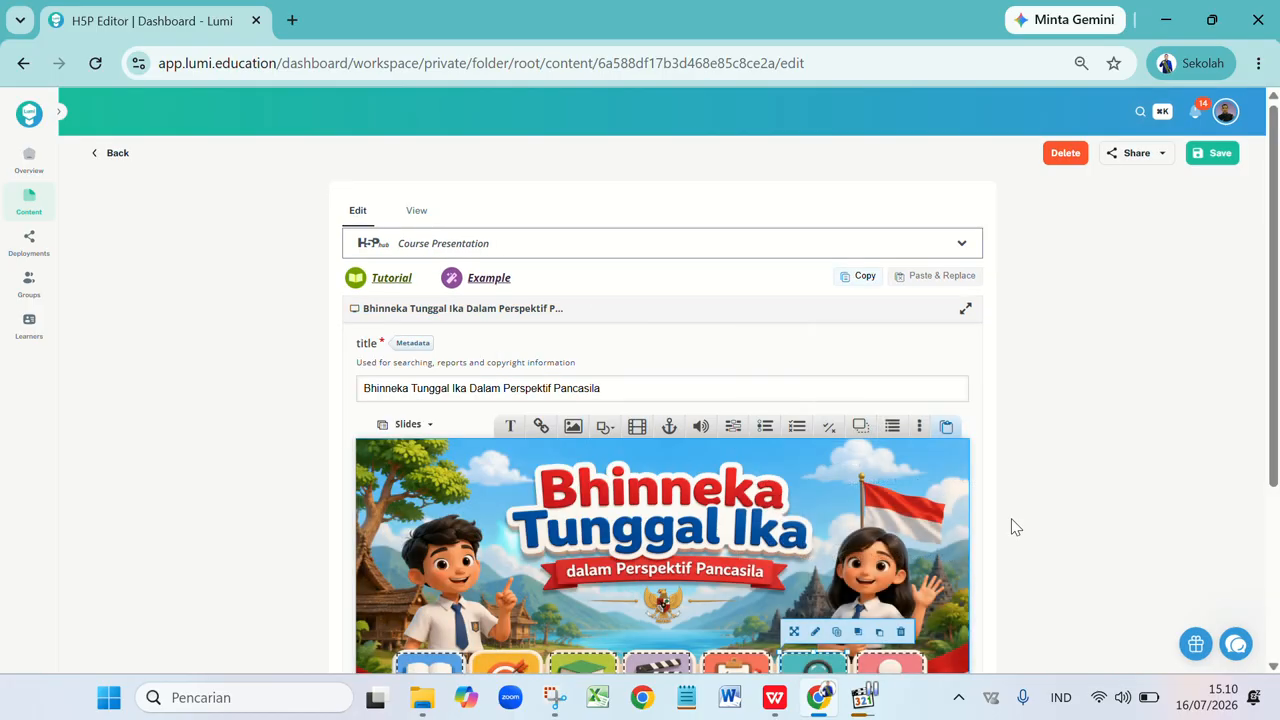
- Retitle the link on the Profil Pengembang card "profil" and set its target to slide number 20
{"action": "scroll", "coordinate": [1163, 524], "scroll_direction": "down", "scroll_amount": 3}
{"action": "left_click", "coordinate": [890, 420]}
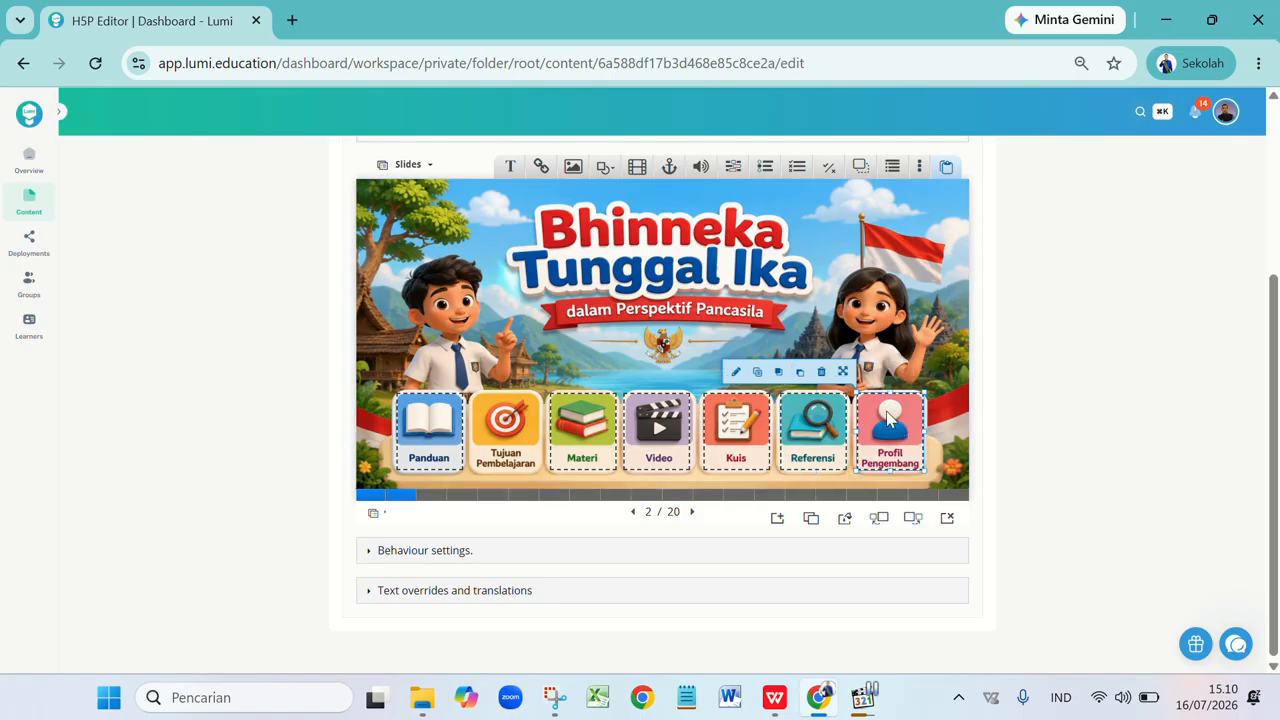
{"action": "left_click", "coordinate": [736, 374]}
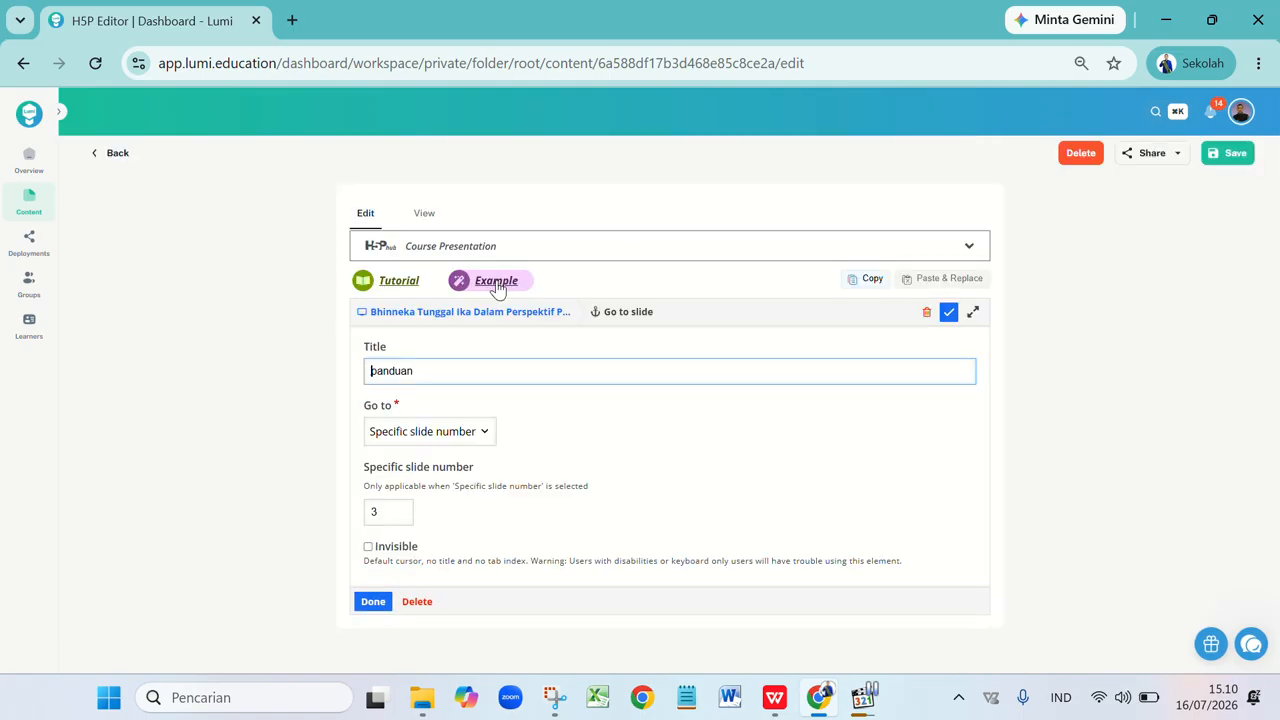
{"action": "double_click", "coordinate": [408, 370]}
{"action": "left_click", "coordinate": [388, 518]}
{"action": "key", "text": "BackSpace"}
{"action": "type", "text": "20"}
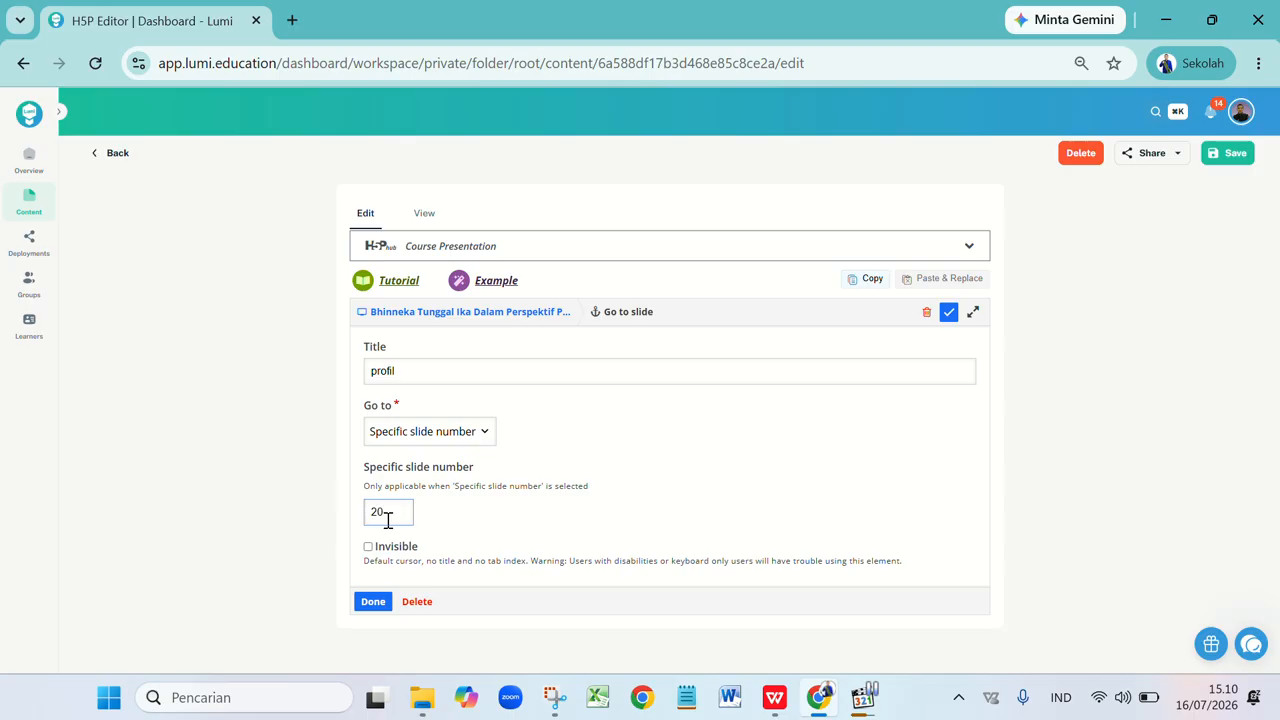
{"action": "left_click", "coordinate": [373, 603]}
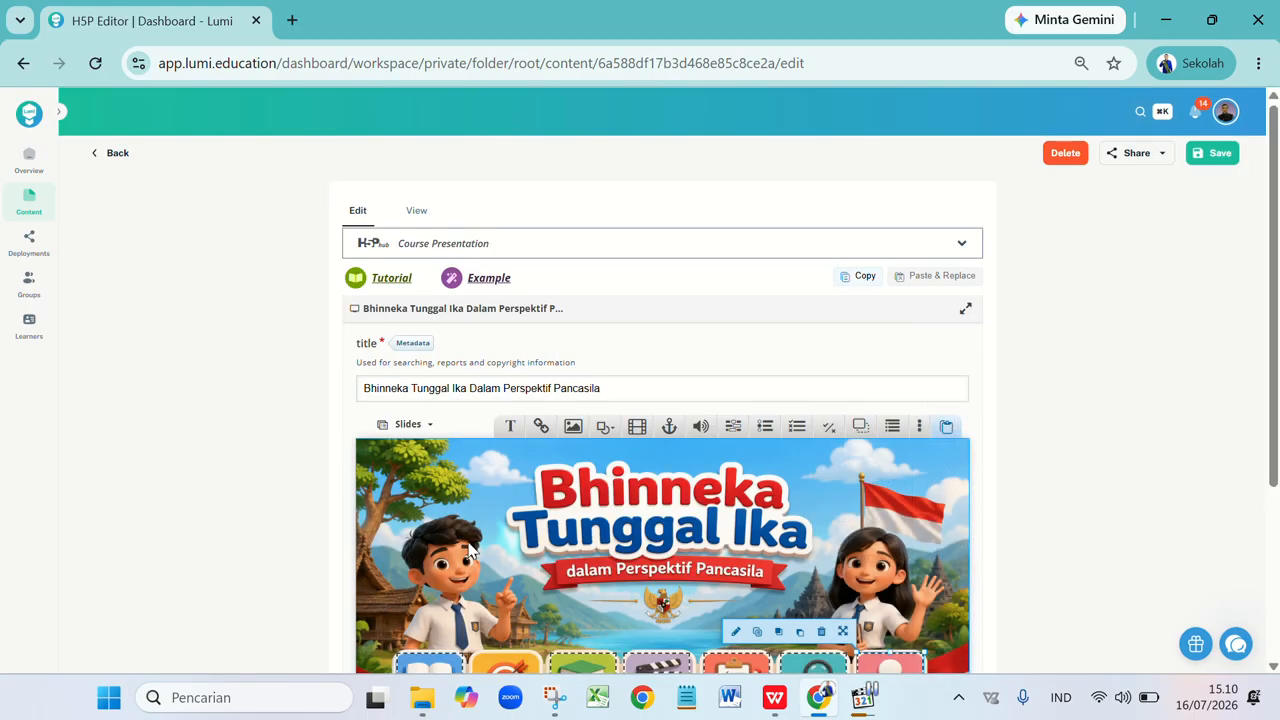
- Add a Go to slide link titled "home" on the Panduan Penggunaan slide, targeting slide number 2
{"action": "left_click_drag", "start_coordinate": [1274, 363], "coordinate": [1217, 503]}
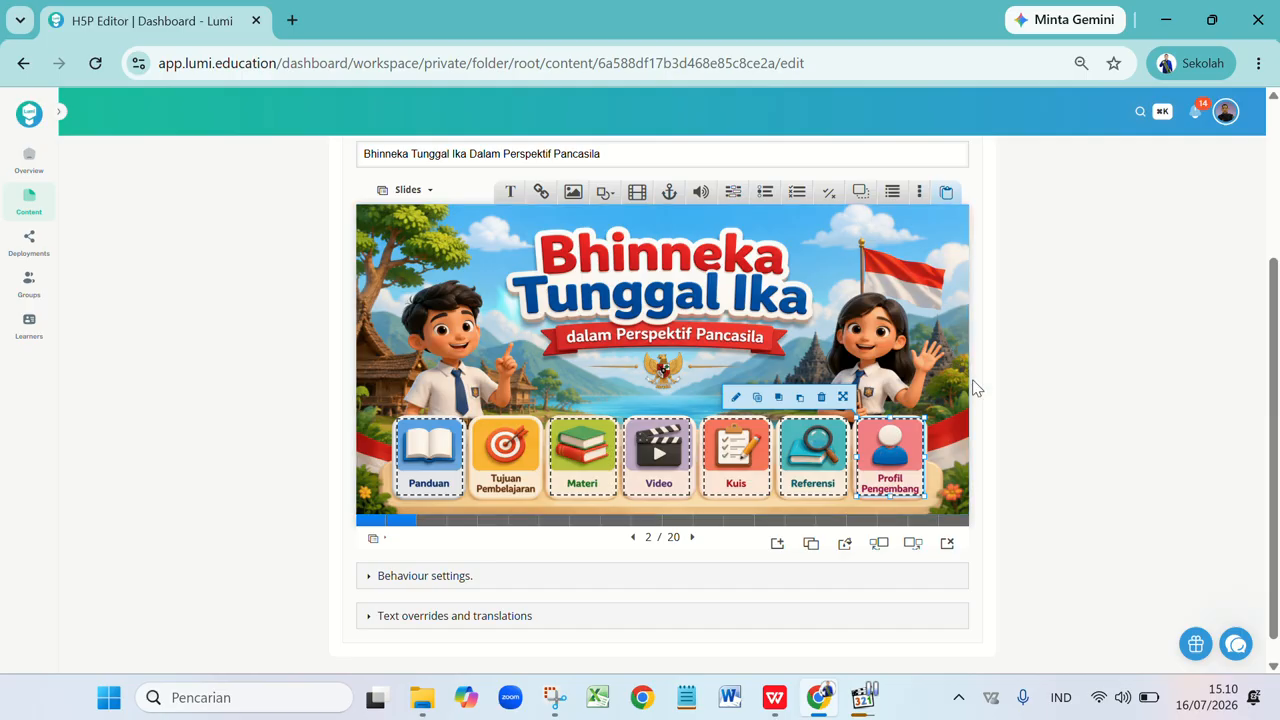
{"action": "left_click", "coordinate": [432, 525]}
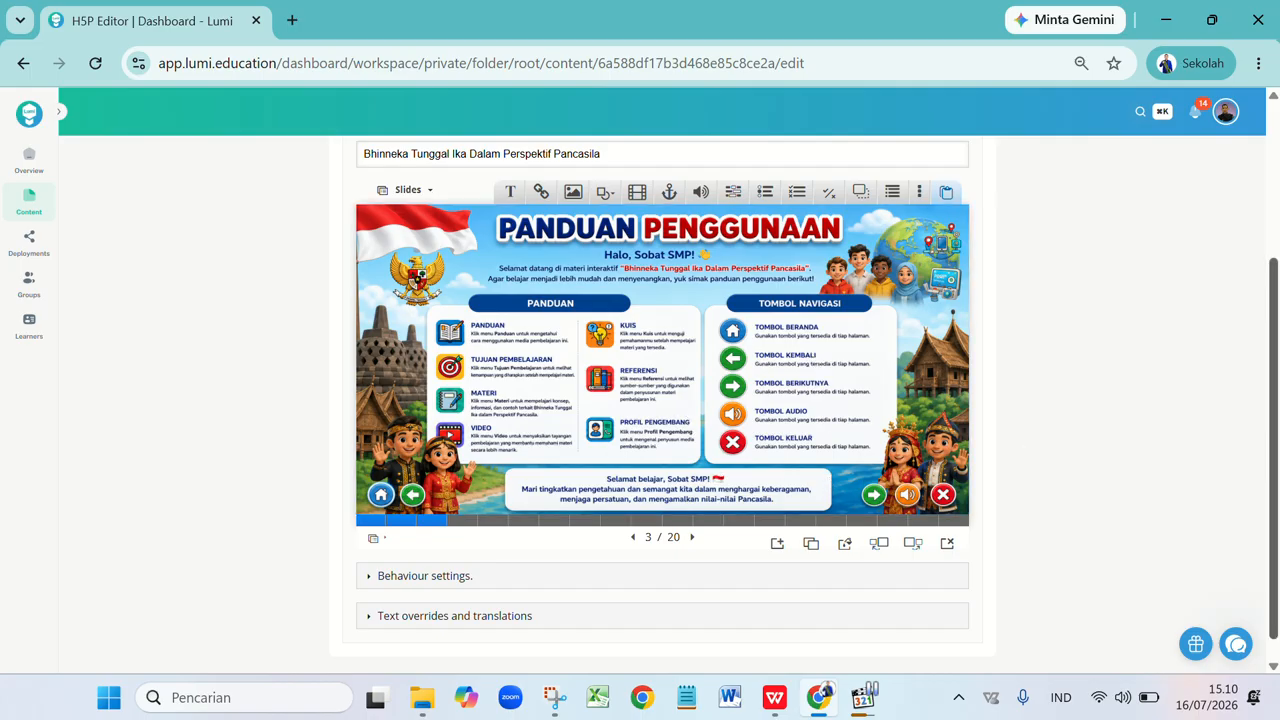
{"action": "left_click_drag", "start_coordinate": [1276, 414], "coordinate": [1274, 390]}
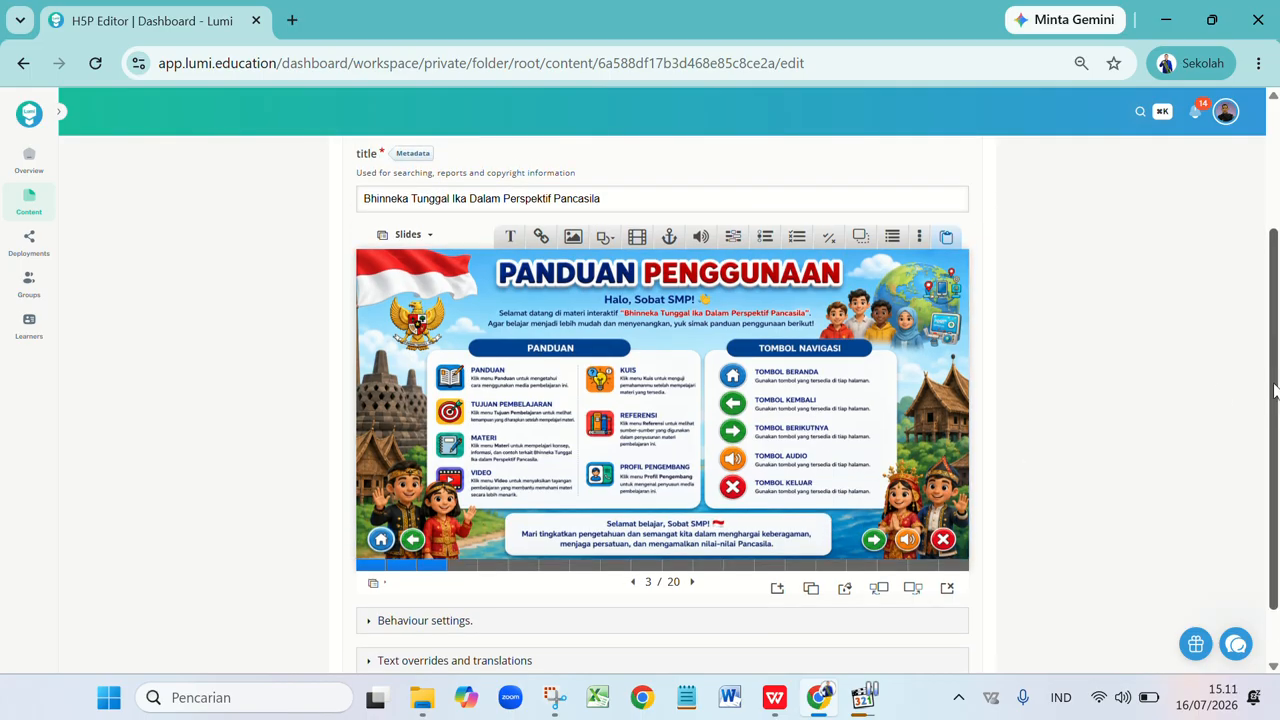
{"action": "left_click", "coordinate": [400, 567]}
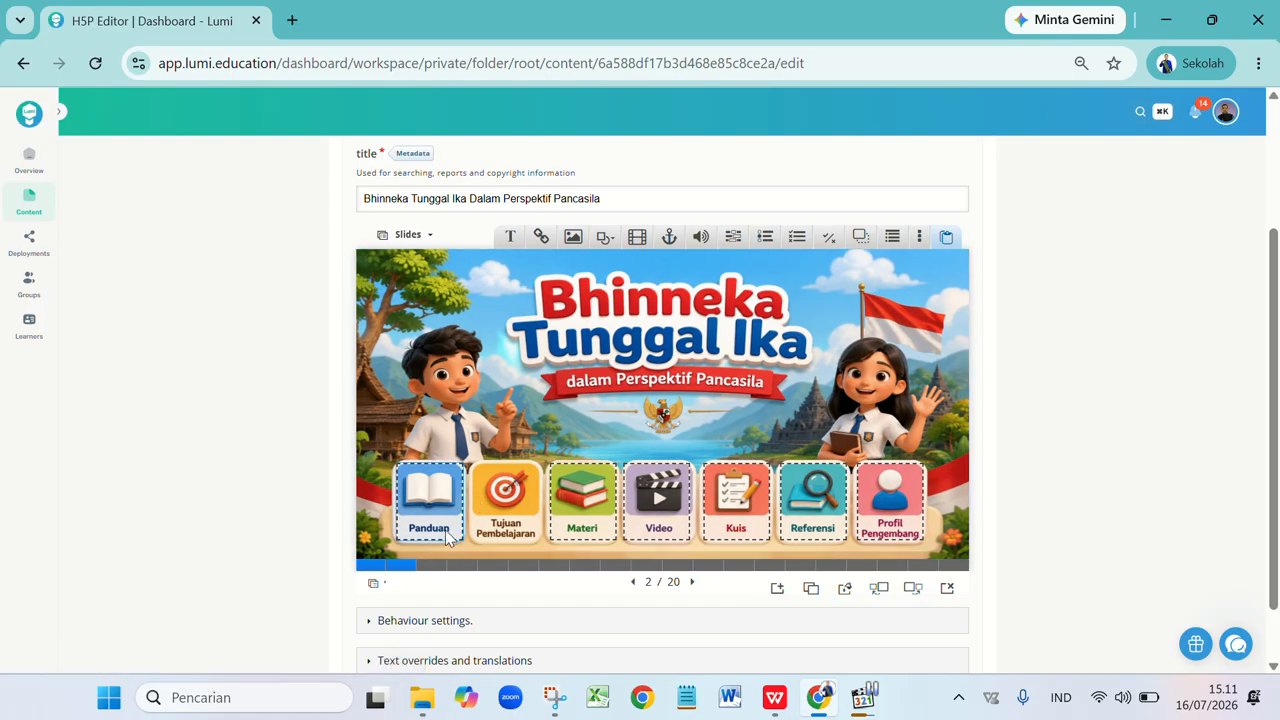
{"action": "left_click", "coordinate": [436, 567]}
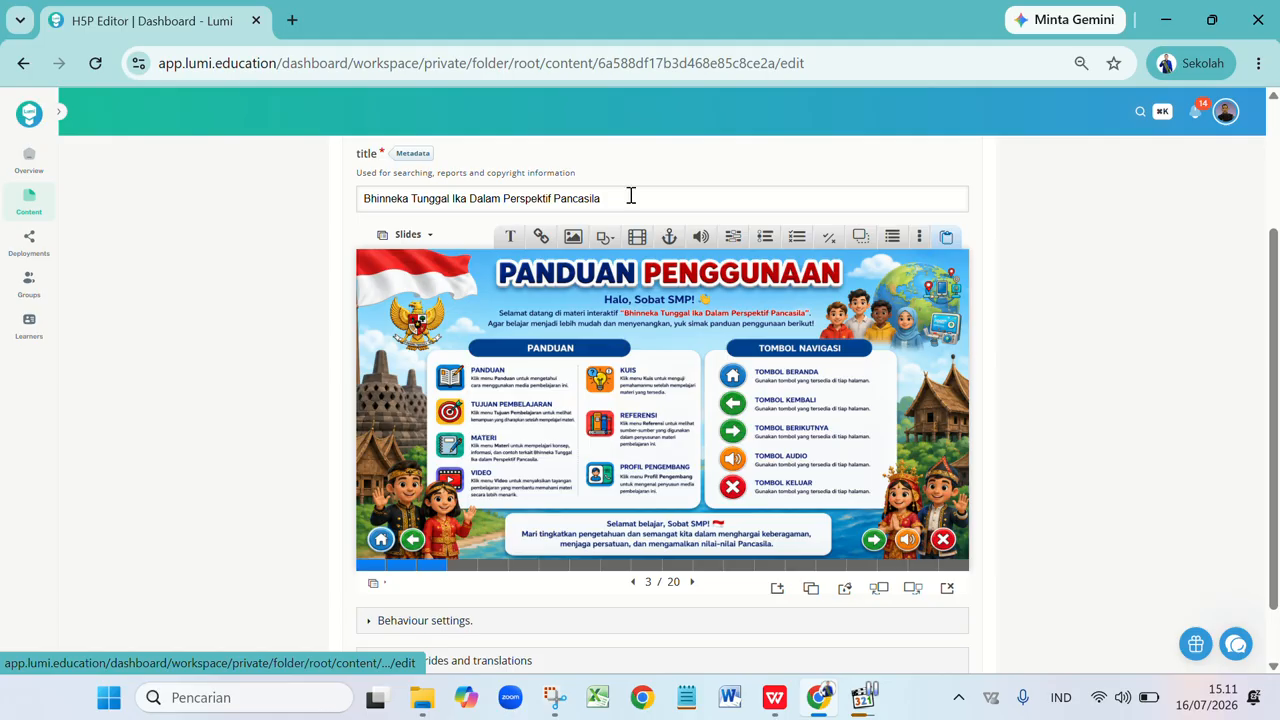
{"action": "left_click", "coordinate": [670, 238]}
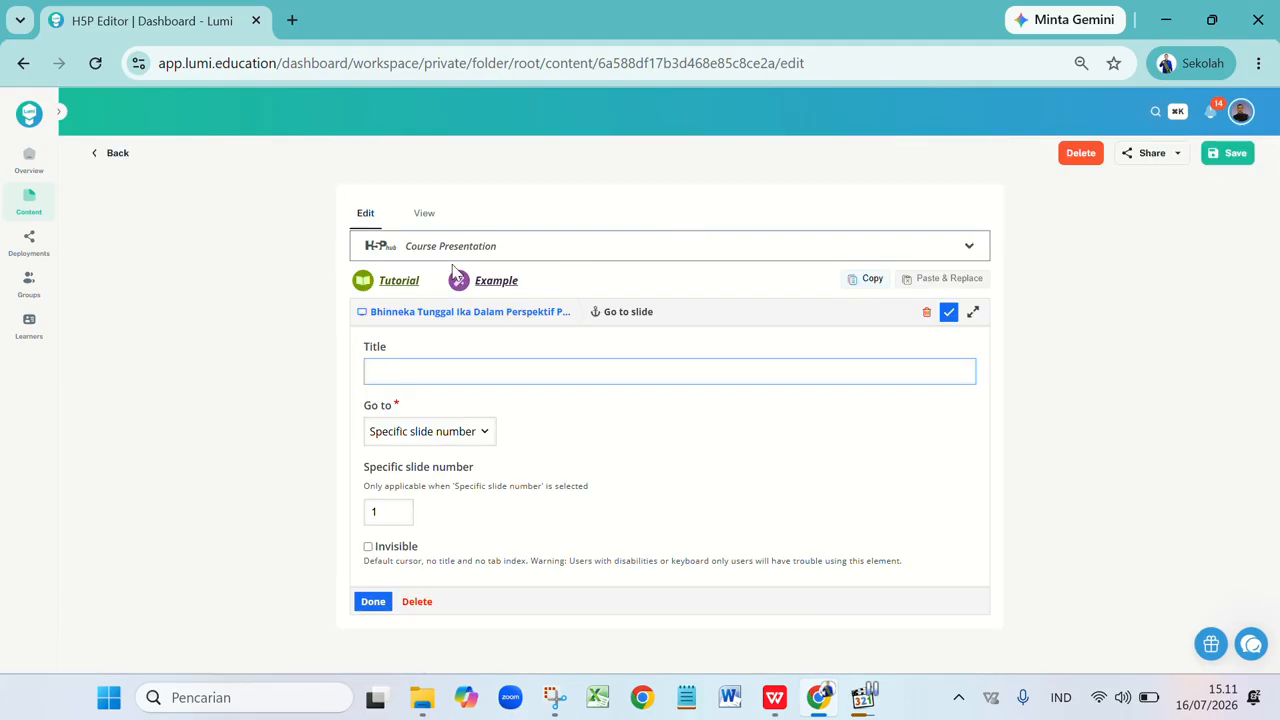
{"action": "type", "text": "home"}
{"action": "left_click_drag", "start_coordinate": [397, 511], "coordinate": [362, 518]}
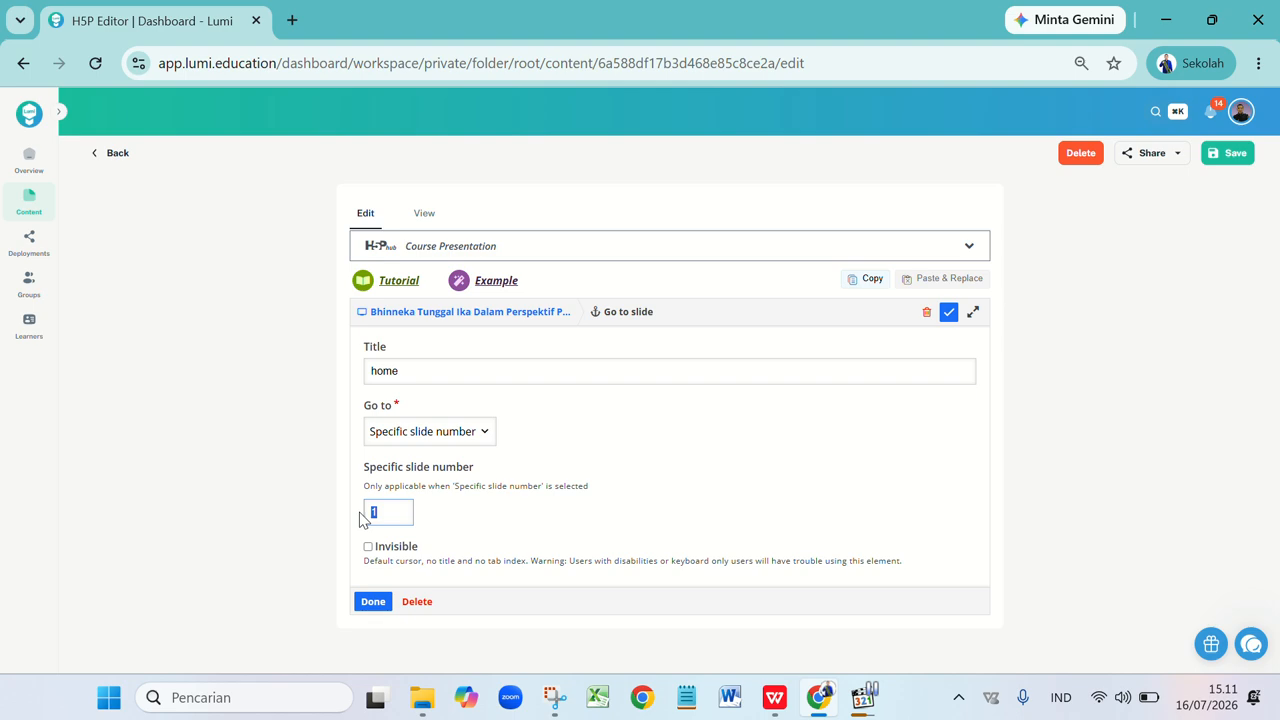
{"action": "type", "text": "2"}
{"action": "left_click", "coordinate": [370, 601]}
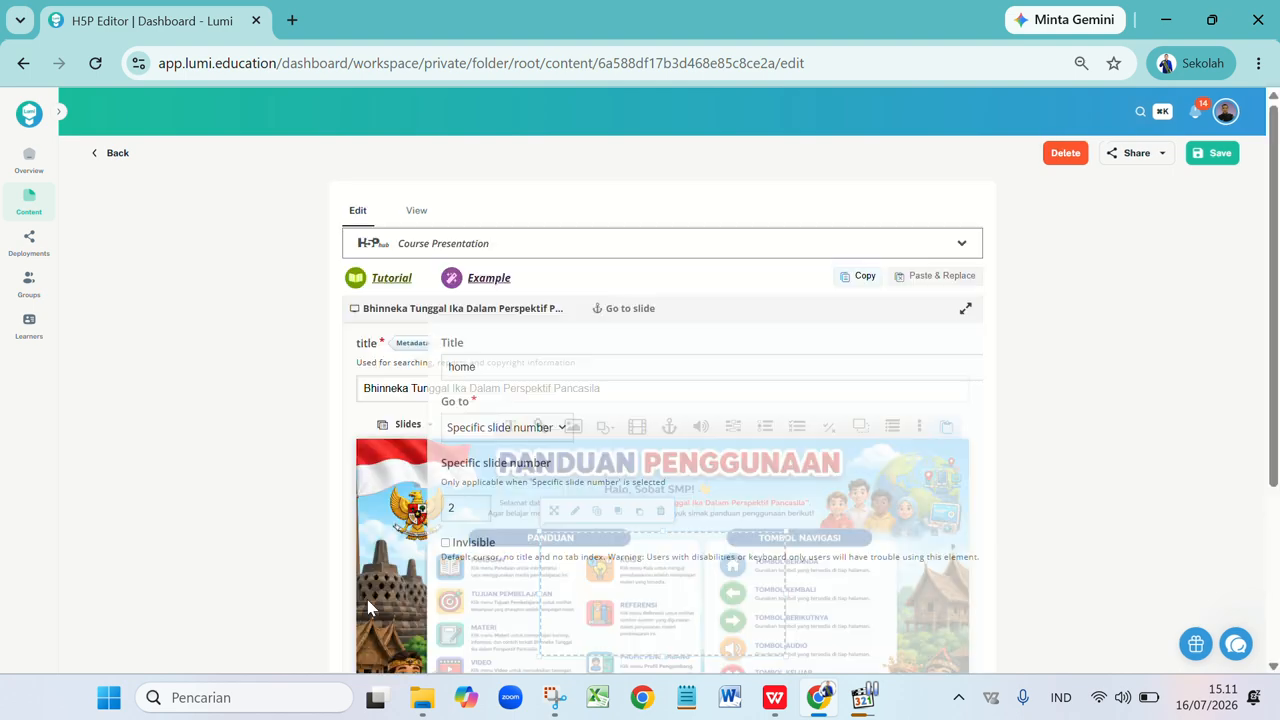
- Shrink the home link area and fit it over the blue house icon in the corner of slide 3
{"action": "scroll", "coordinate": [1130, 460], "scroll_direction": "down", "scroll_amount": 2}
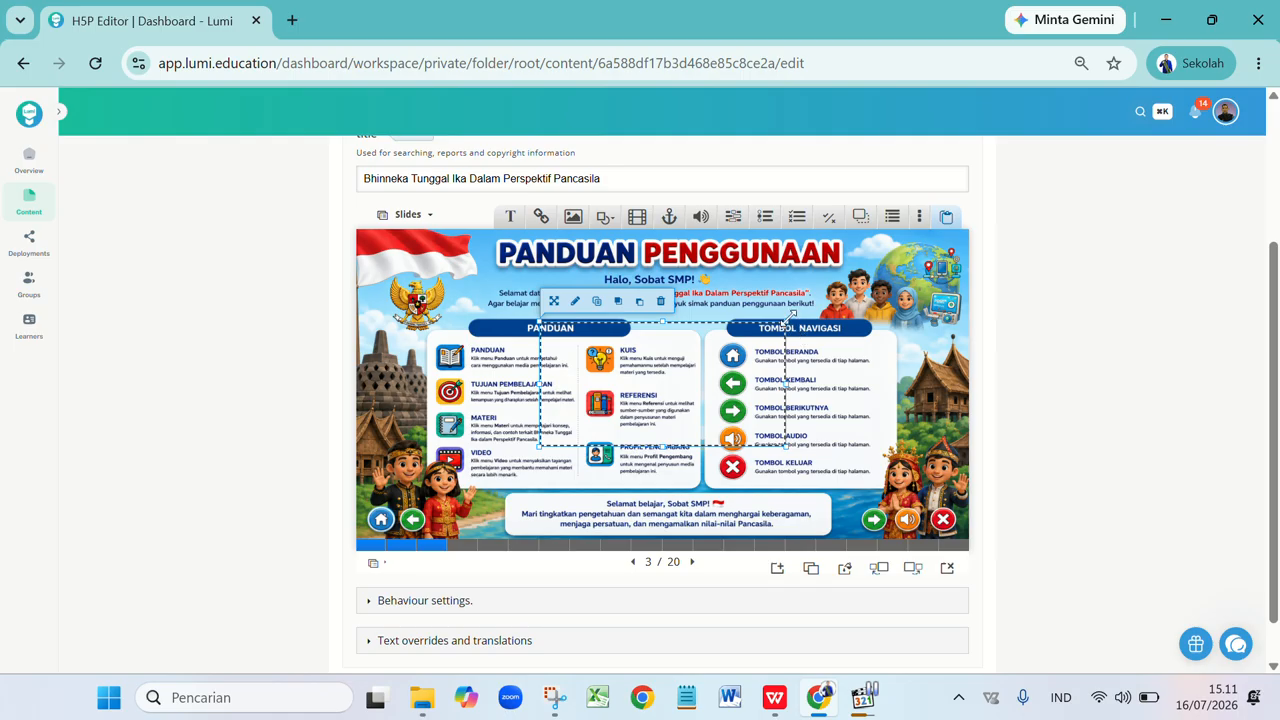
{"action": "left_click_drag", "start_coordinate": [785, 322], "coordinate": [386, 519]}
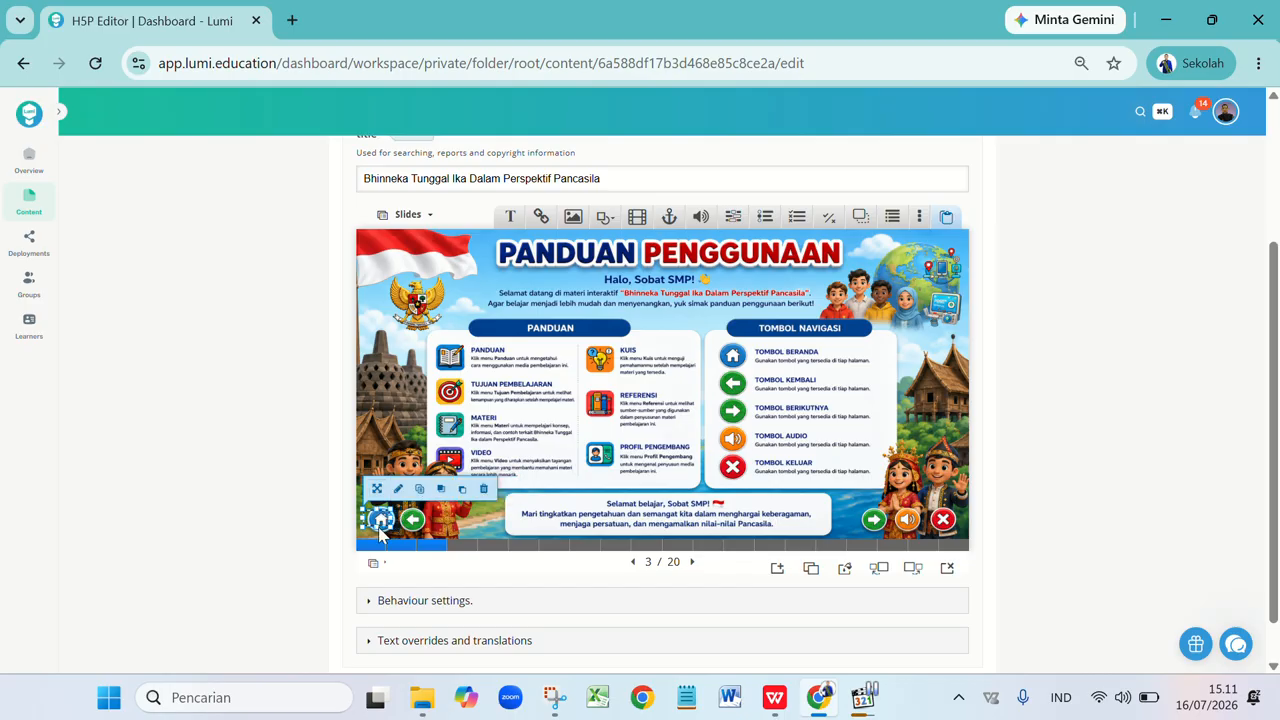
{"action": "left_click", "coordinate": [379, 532]}
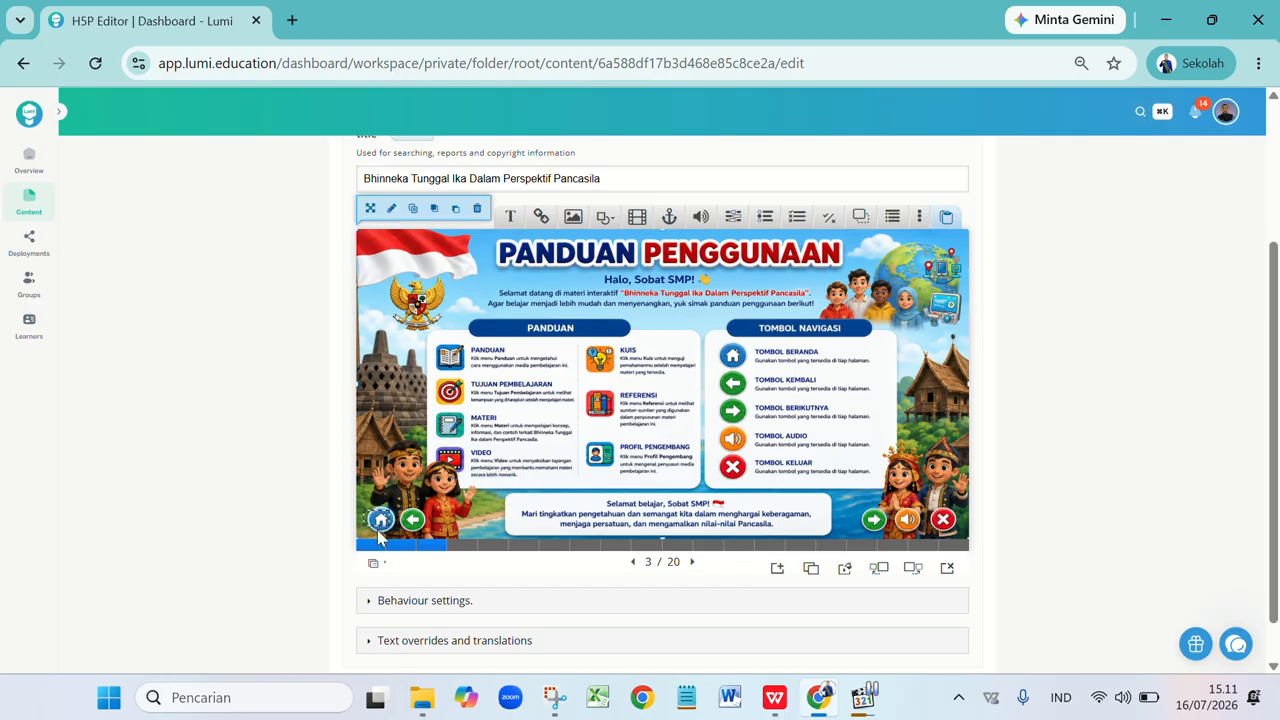
{"action": "left_click", "coordinate": [380, 521]}
{"action": "left_click_drag", "start_coordinate": [381, 524], "coordinate": [381, 526]}
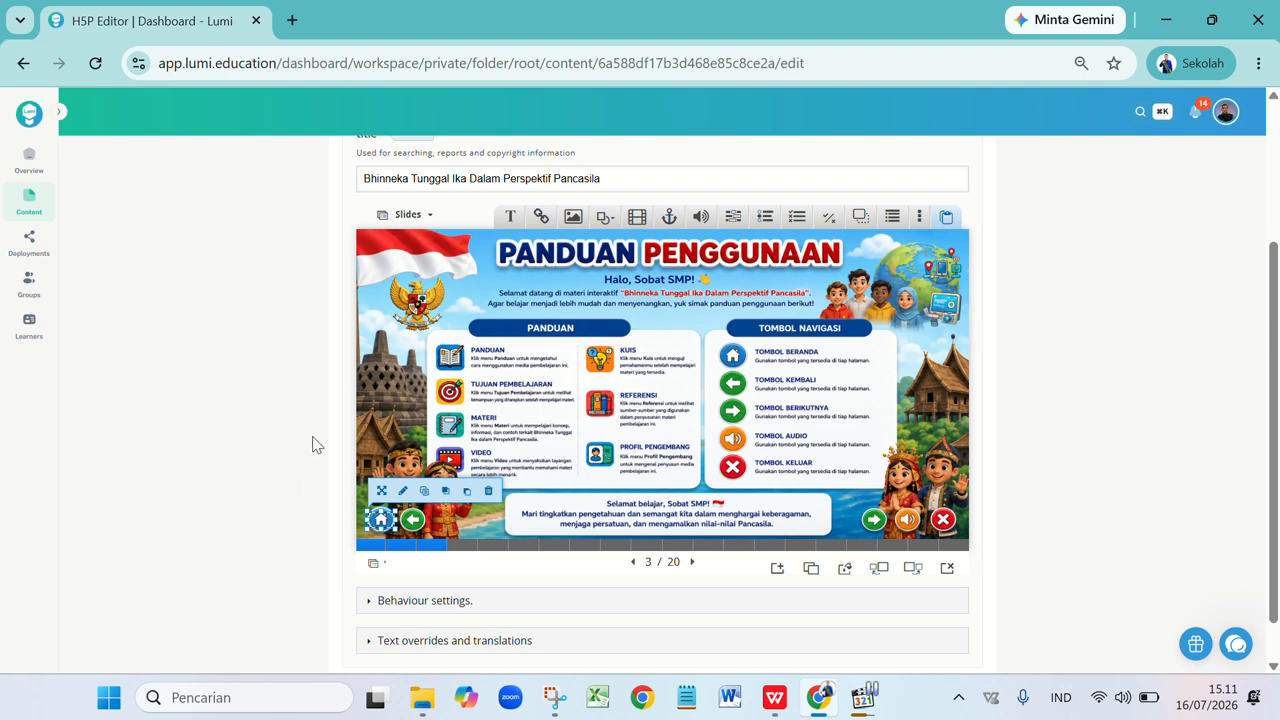
{"action": "left_click", "coordinate": [408, 452]}
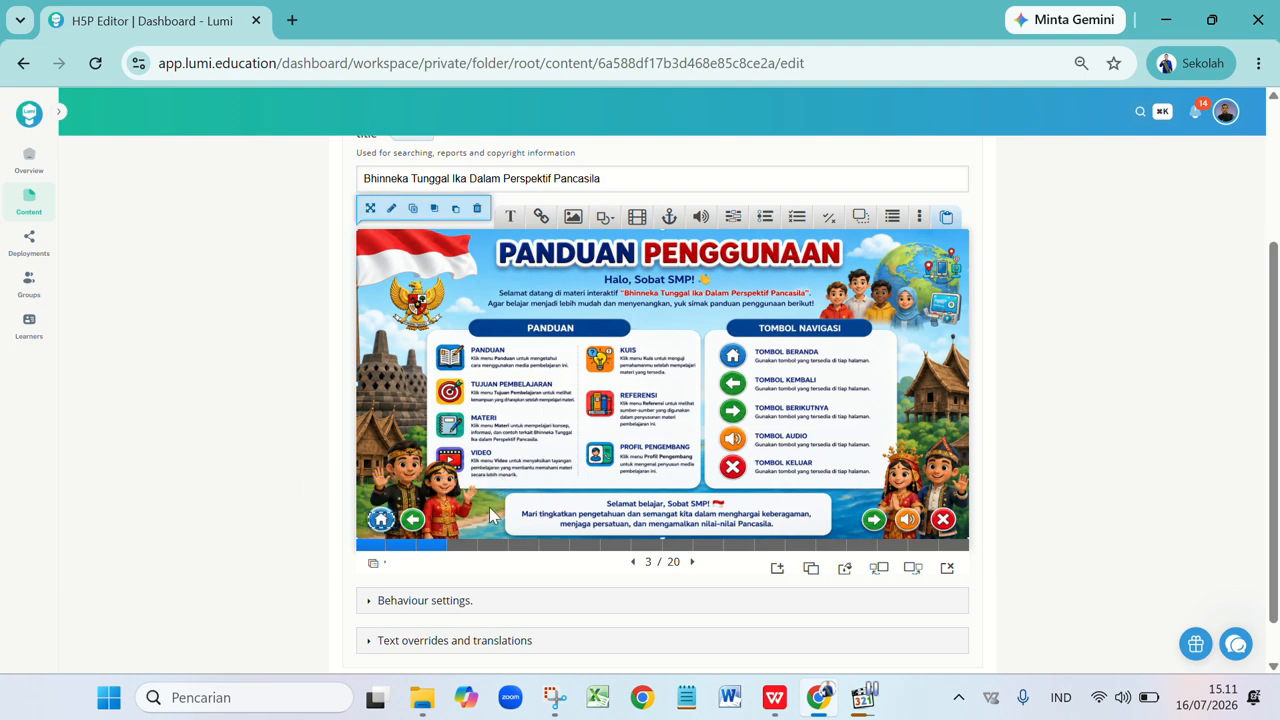
- Add a Go to slide link titled "panah kiri" on slide 3 that leads to the Previous slide
{"action": "left_click", "coordinate": [669, 216]}
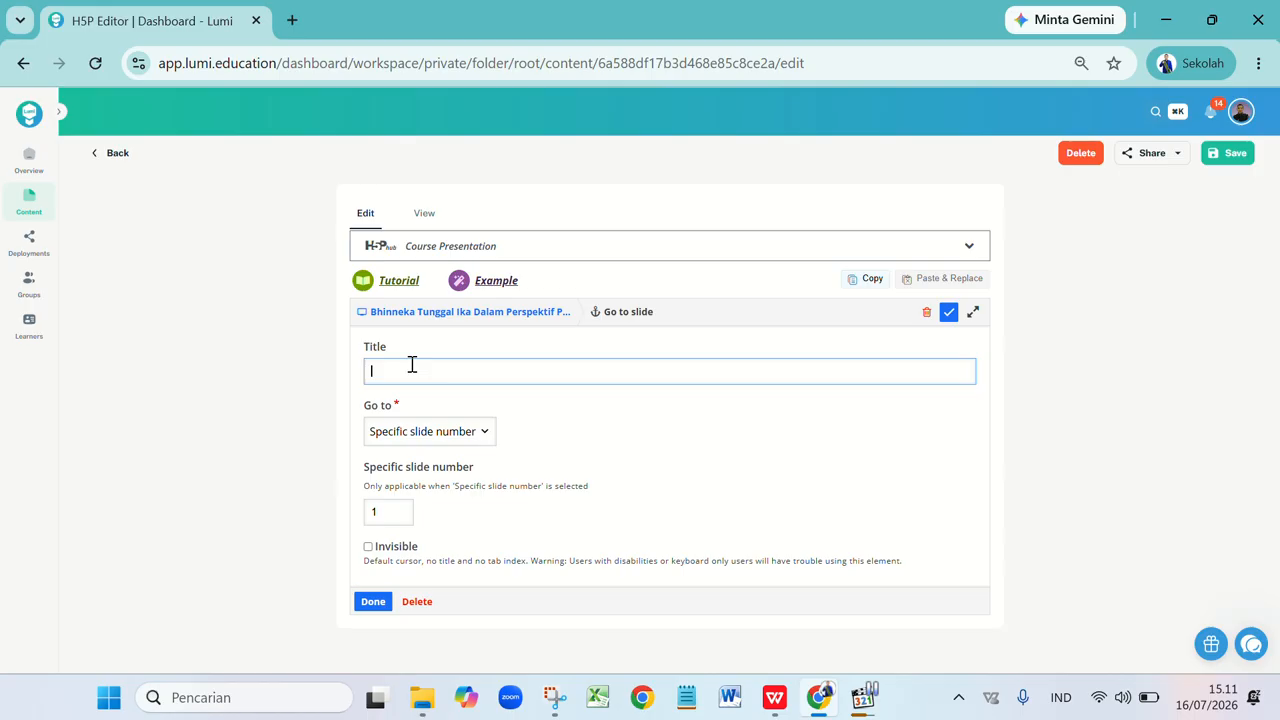
{"action": "type", "text": "panah ke"}
{"action": "left_click", "coordinate": [477, 432]}
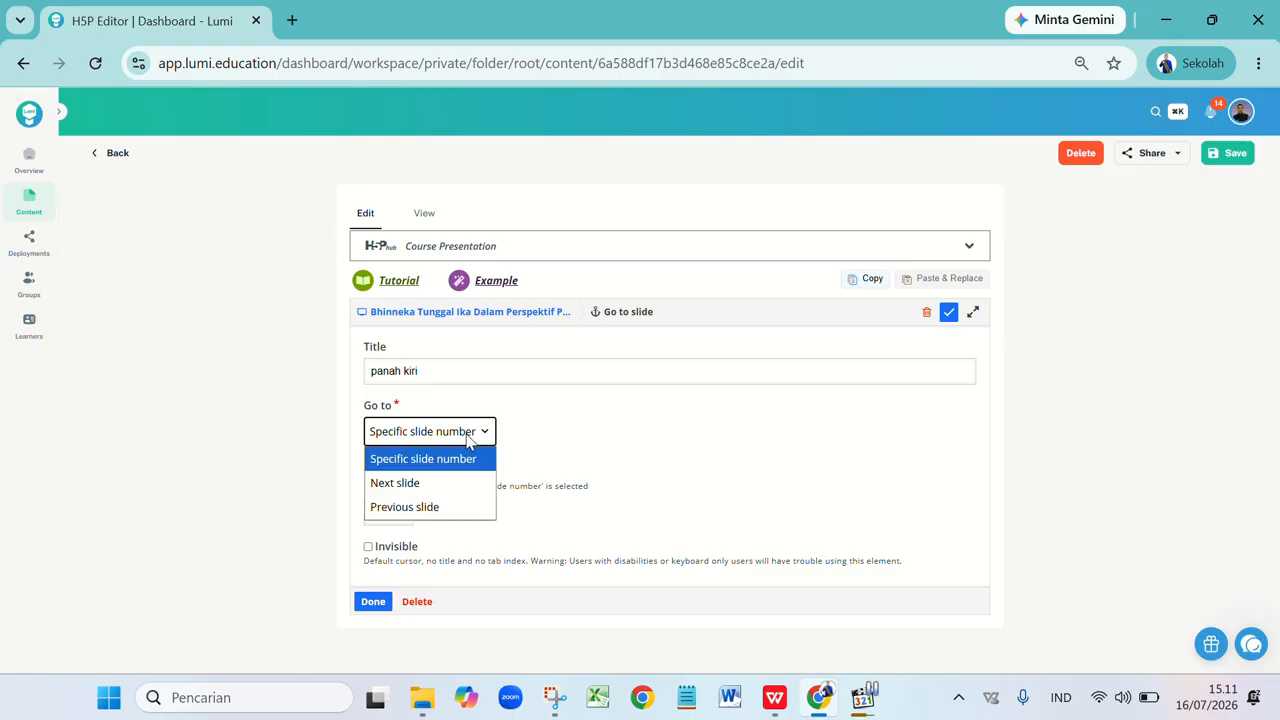
{"action": "left_click", "coordinate": [432, 506]}
{"action": "left_click", "coordinate": [373, 601]}
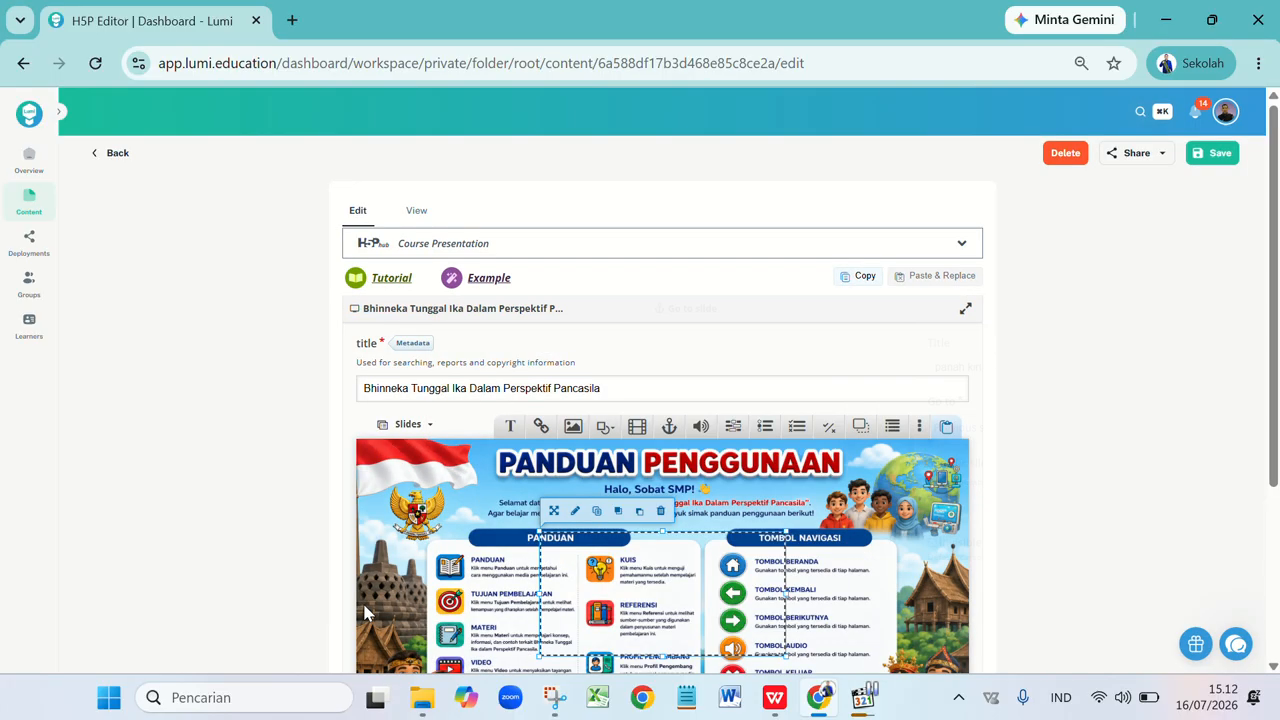
- Shrink the "panah kiri" link area and fit it over the green back arrow beside the house icon
{"action": "scroll", "coordinate": [1275, 458], "scroll_direction": "down", "scroll_amount": 1}
{"action": "scroll", "coordinate": [1275, 458], "scroll_direction": "down", "scroll_amount": 2}
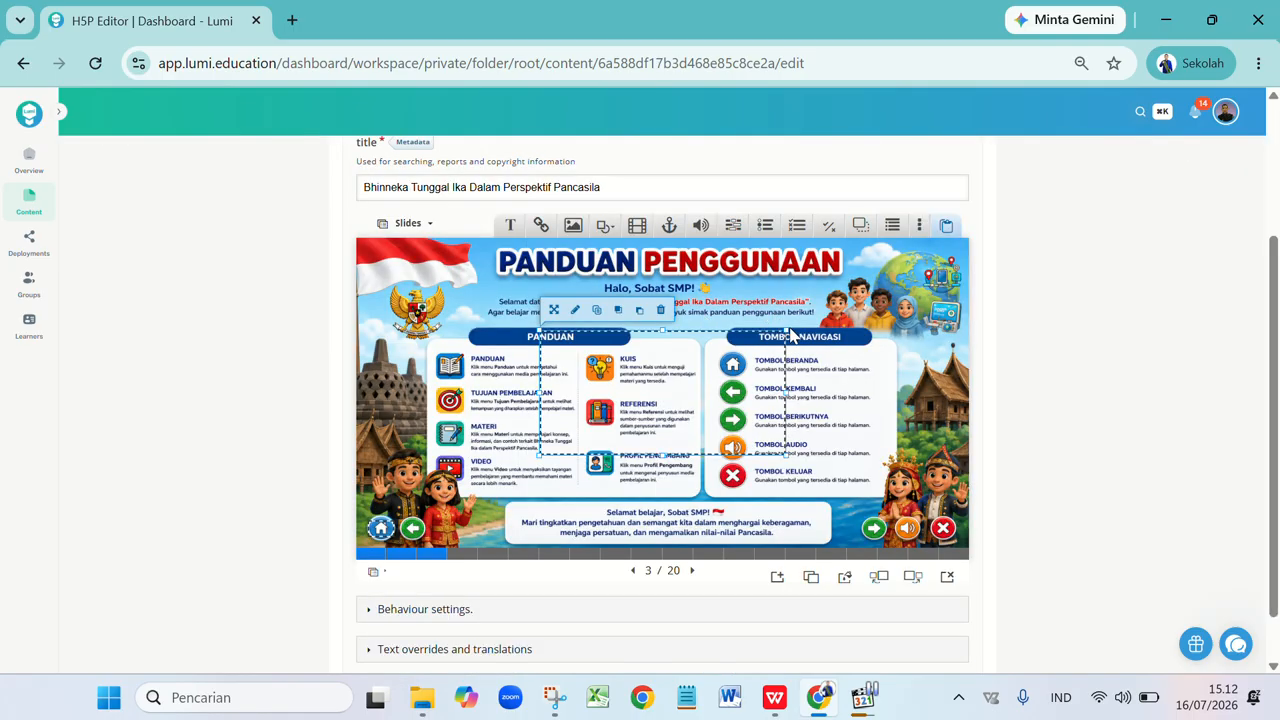
{"action": "left_click_drag", "start_coordinate": [790, 335], "coordinate": [400, 535]}
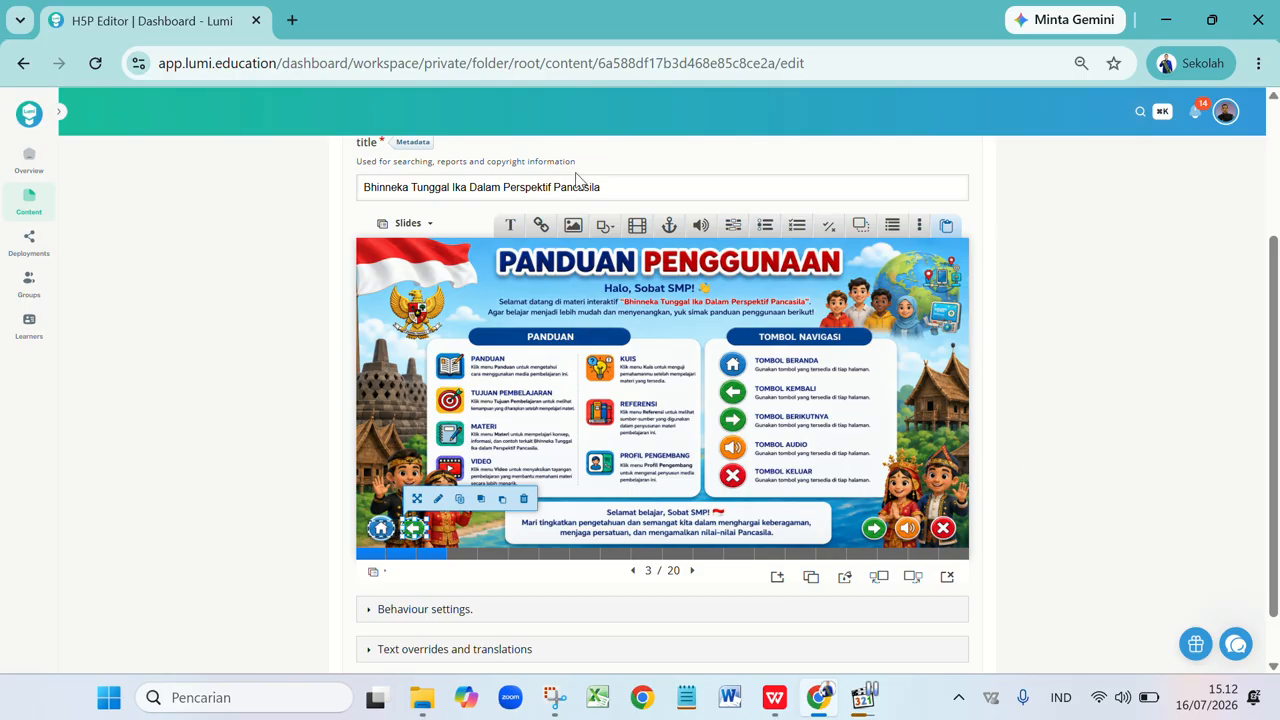
- Add a Go to slide link titled "panah kanan" leading to the Next slide and fit it over slide 3's green forward arrow
{"action": "left_click", "coordinate": [670, 226]}
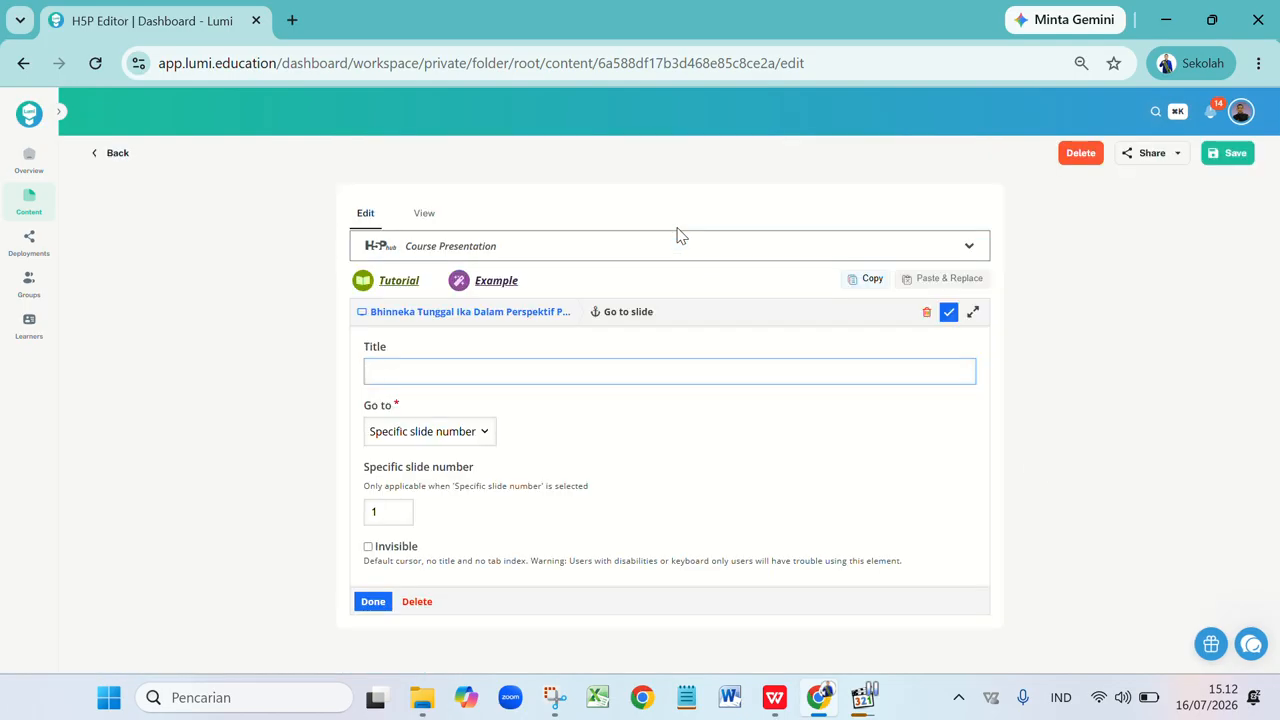
{"action": "type", "text": "panah kanan"}
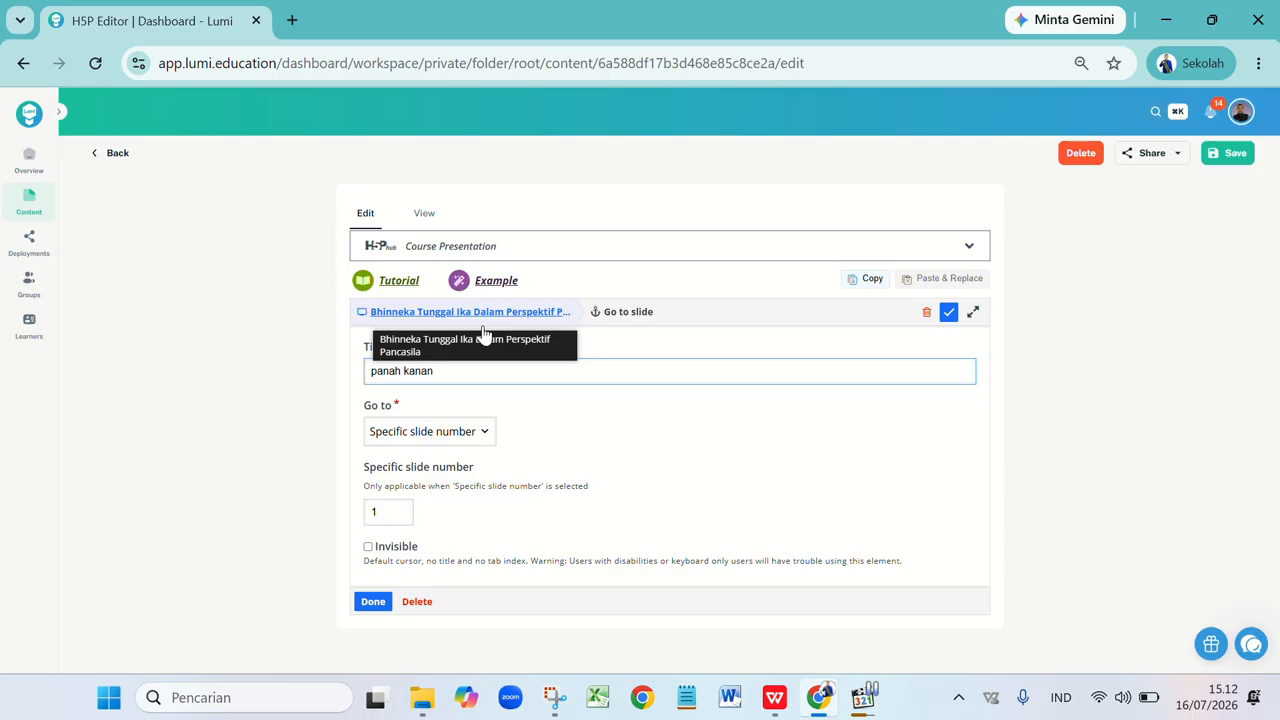
{"action": "left_click", "coordinate": [432, 431]}
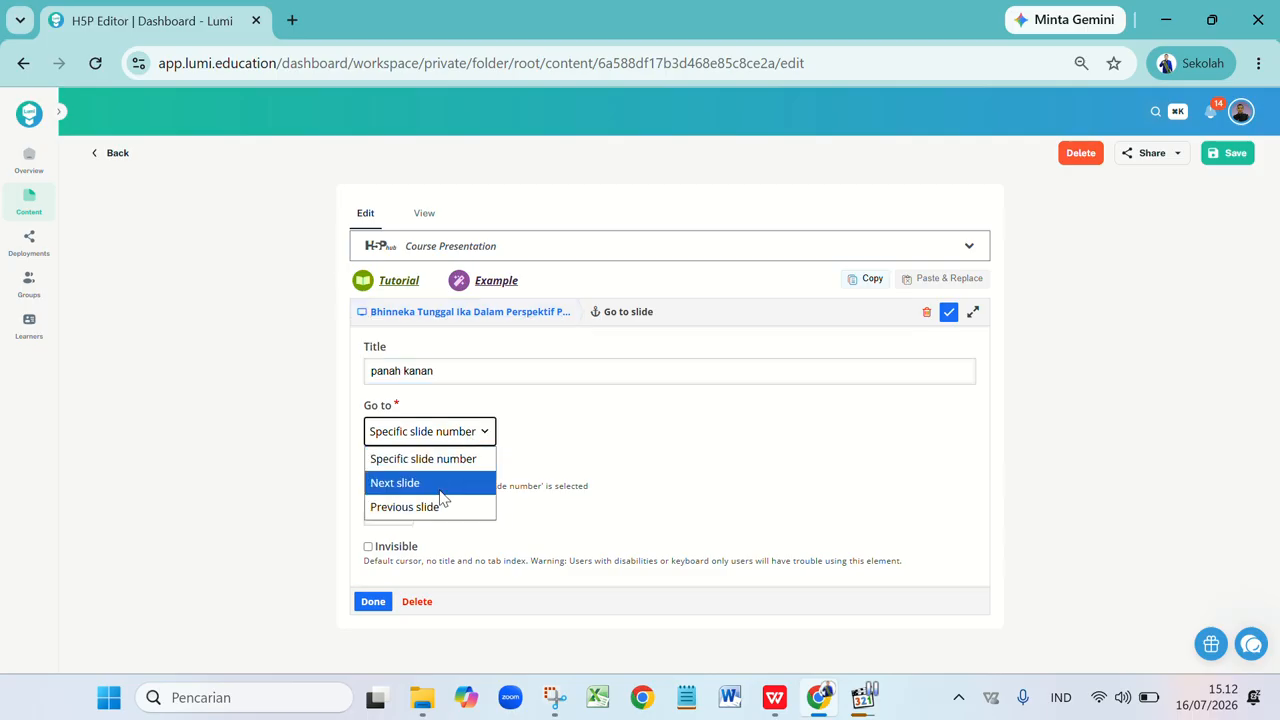
{"action": "left_click", "coordinate": [440, 482]}
{"action": "left_click", "coordinate": [403, 511]}
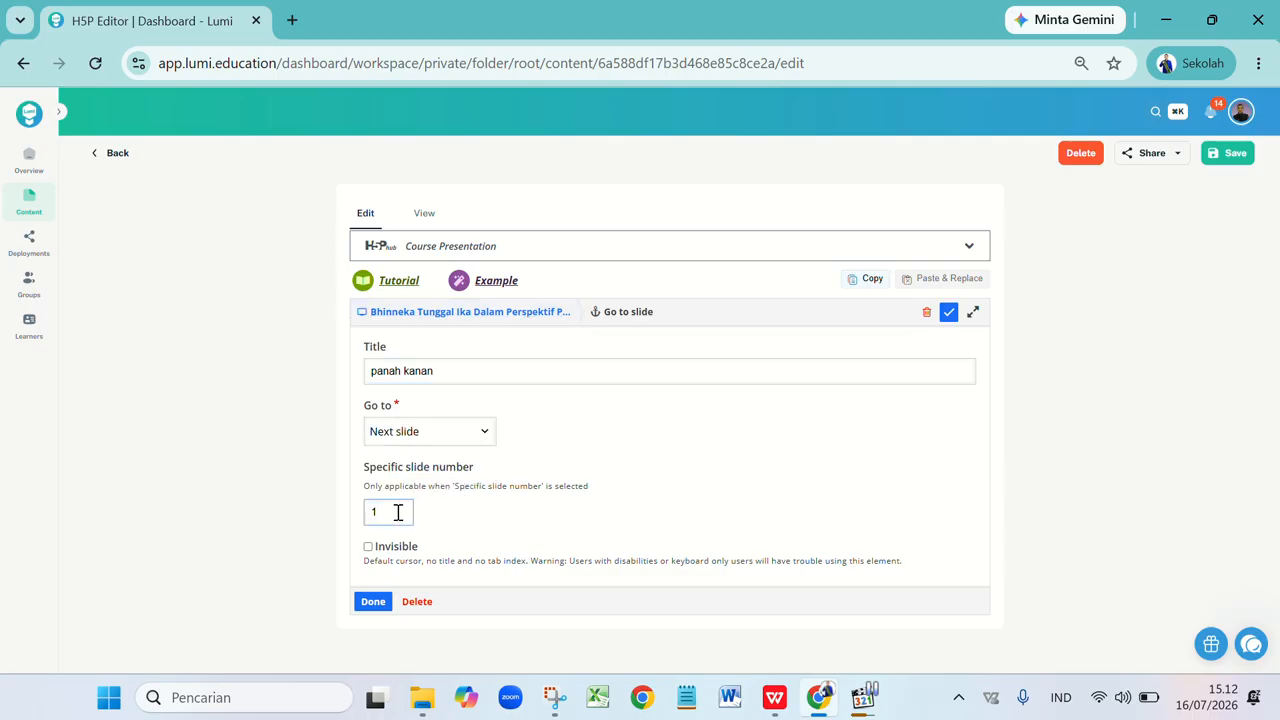
{"action": "left_click", "coordinate": [373, 601]}
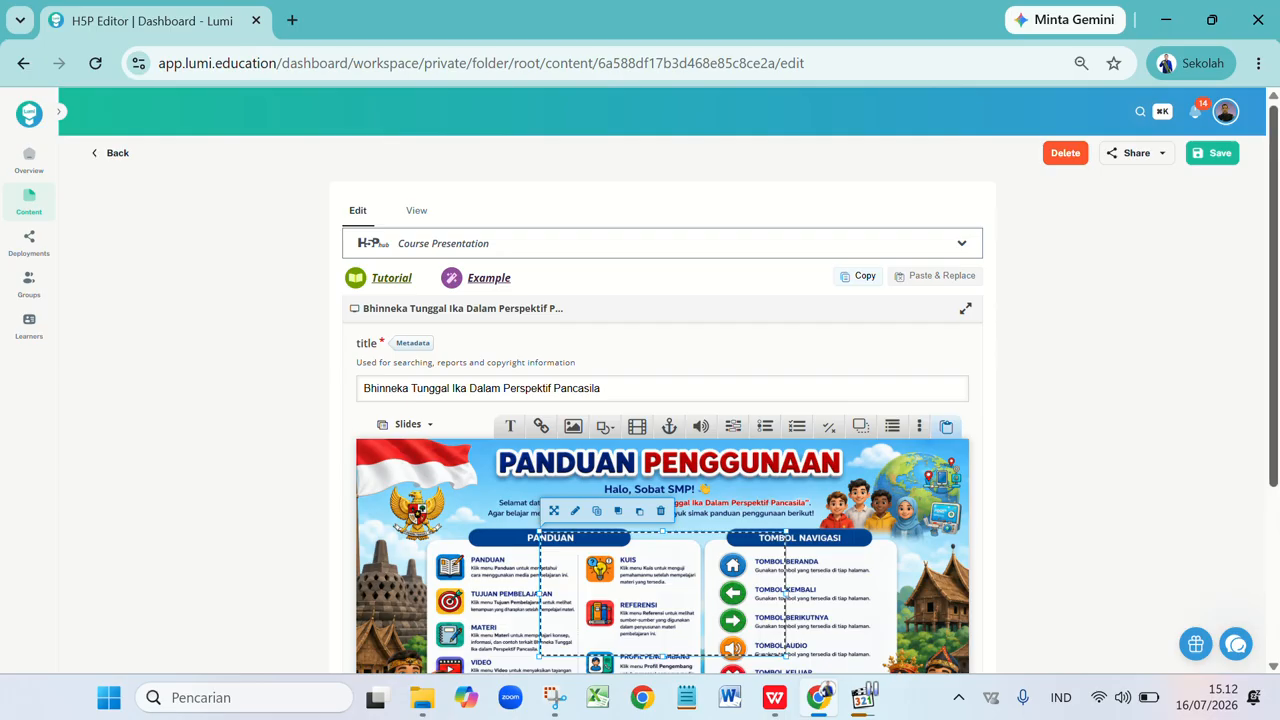
{"action": "scroll", "coordinate": [1004, 412], "scroll_direction": "down", "scroll_amount": 3}
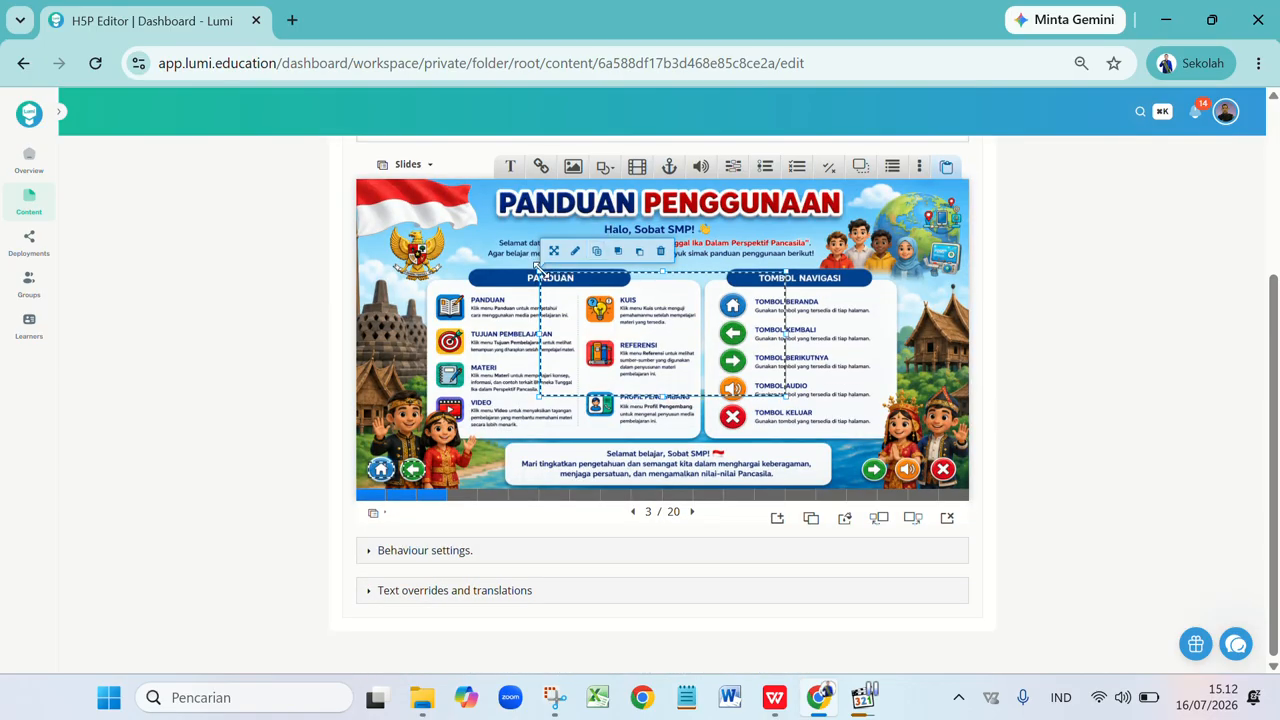
{"action": "left_click_drag", "start_coordinate": [538, 268], "coordinate": [864, 471]}
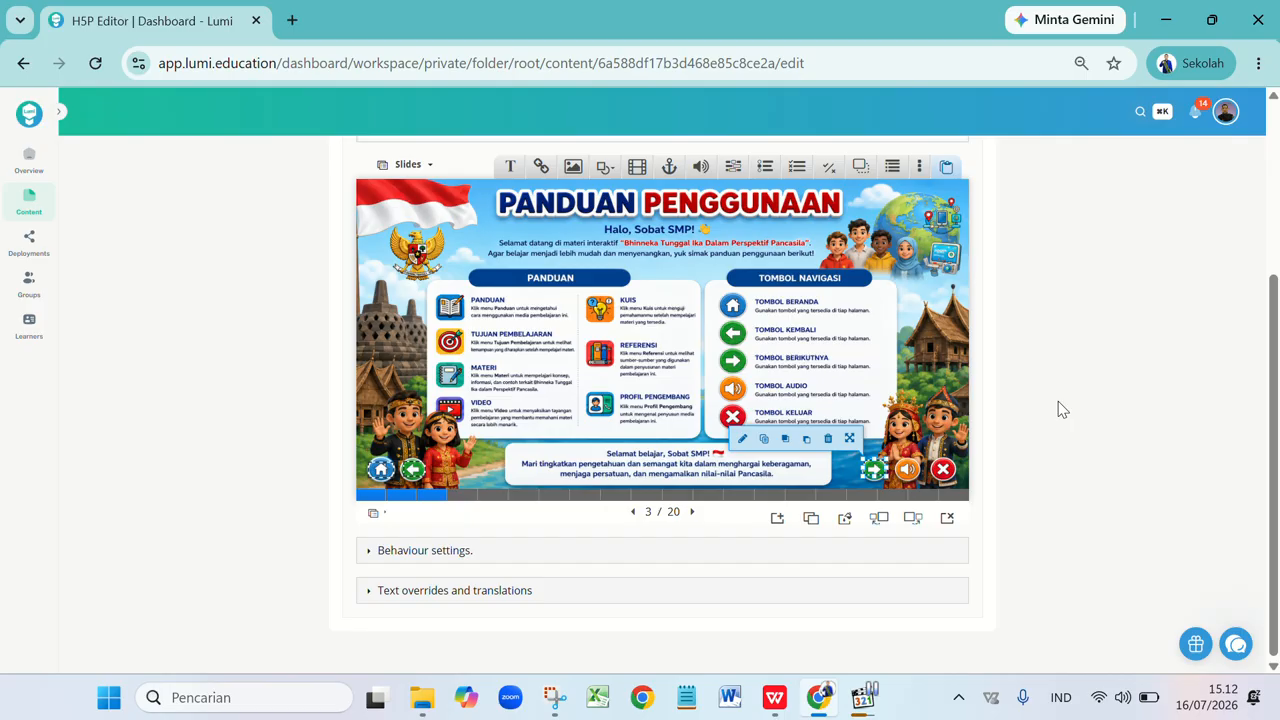
- Preview the presentation, test the START button, Panduan card and house icon links, and return to editing
{"action": "left_click_drag", "start_coordinate": [1273, 410], "coordinate": [1276, 196]}
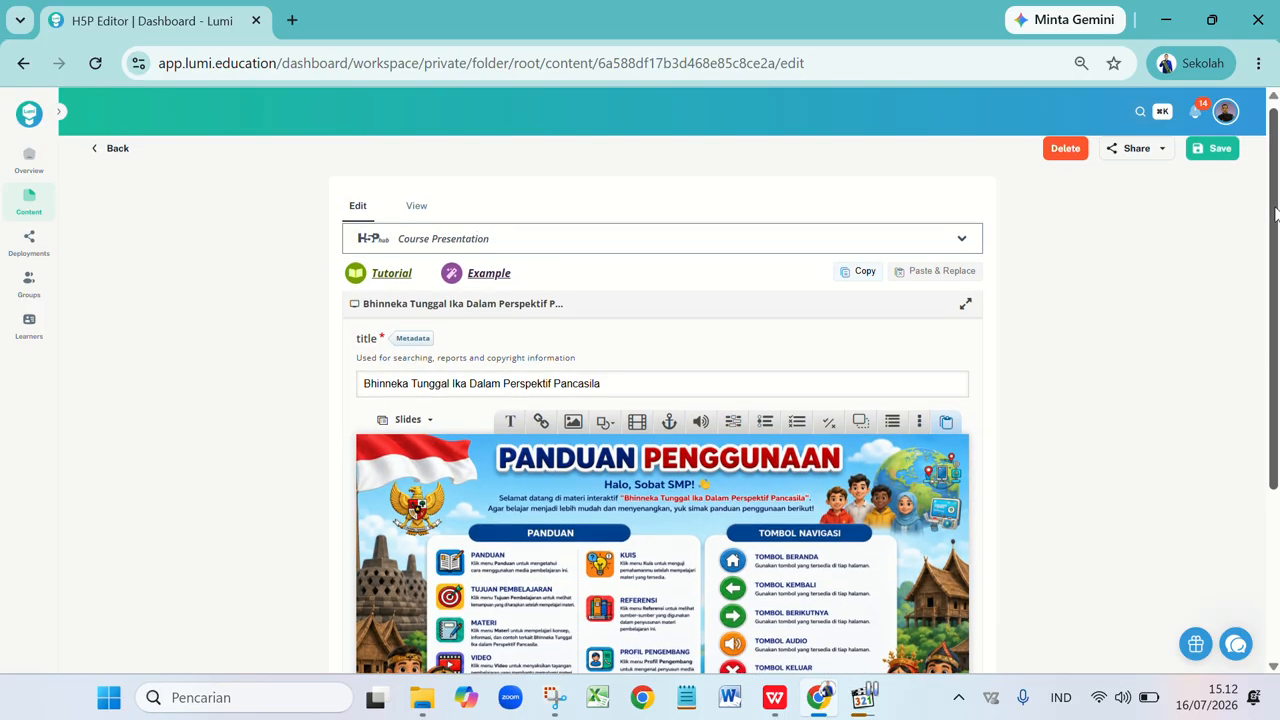
{"action": "left_click", "coordinate": [424, 213]}
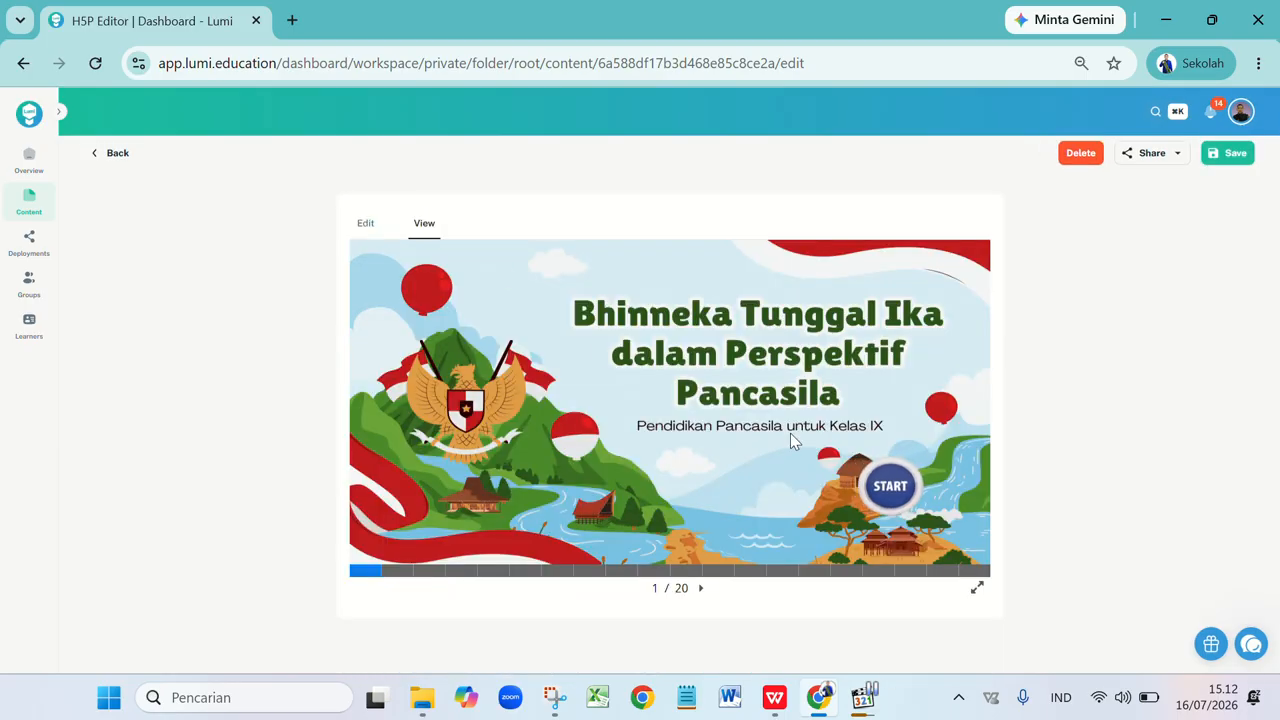
{"action": "left_click", "coordinate": [892, 488]}
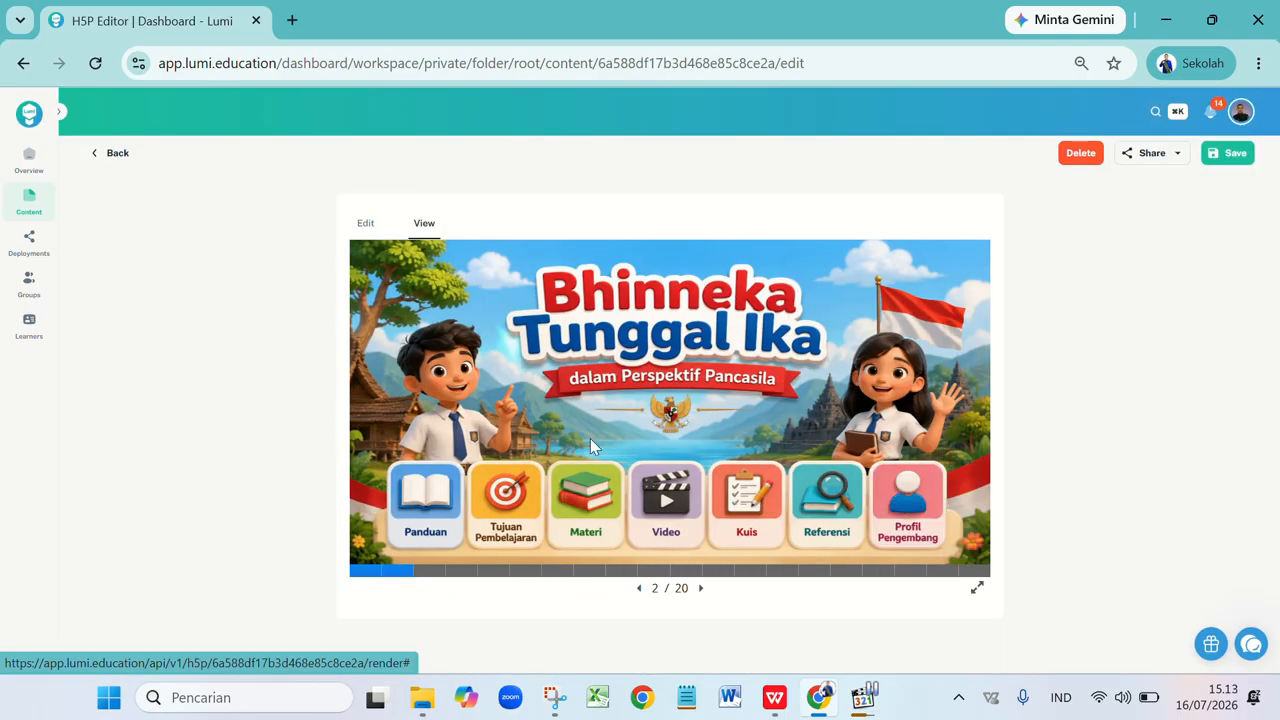
{"action": "left_click", "coordinate": [434, 514]}
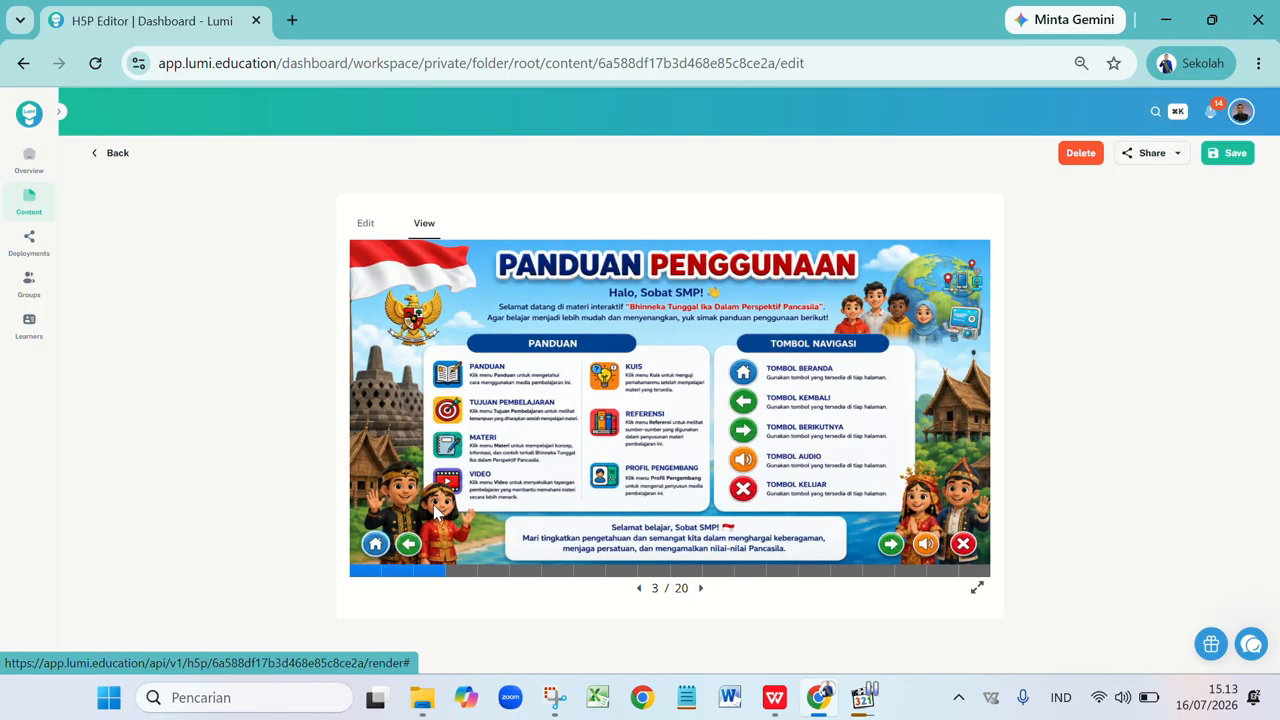
{"action": "left_click", "coordinate": [376, 545]}
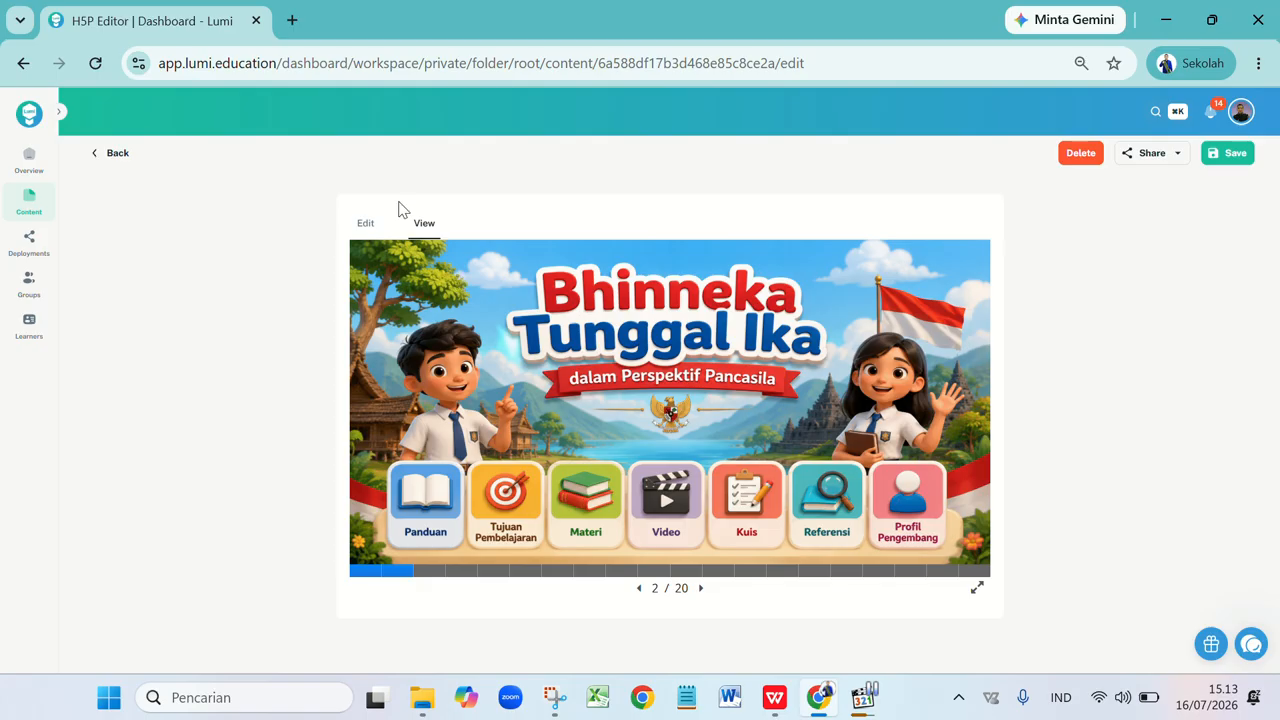
{"action": "left_click", "coordinate": [370, 223]}
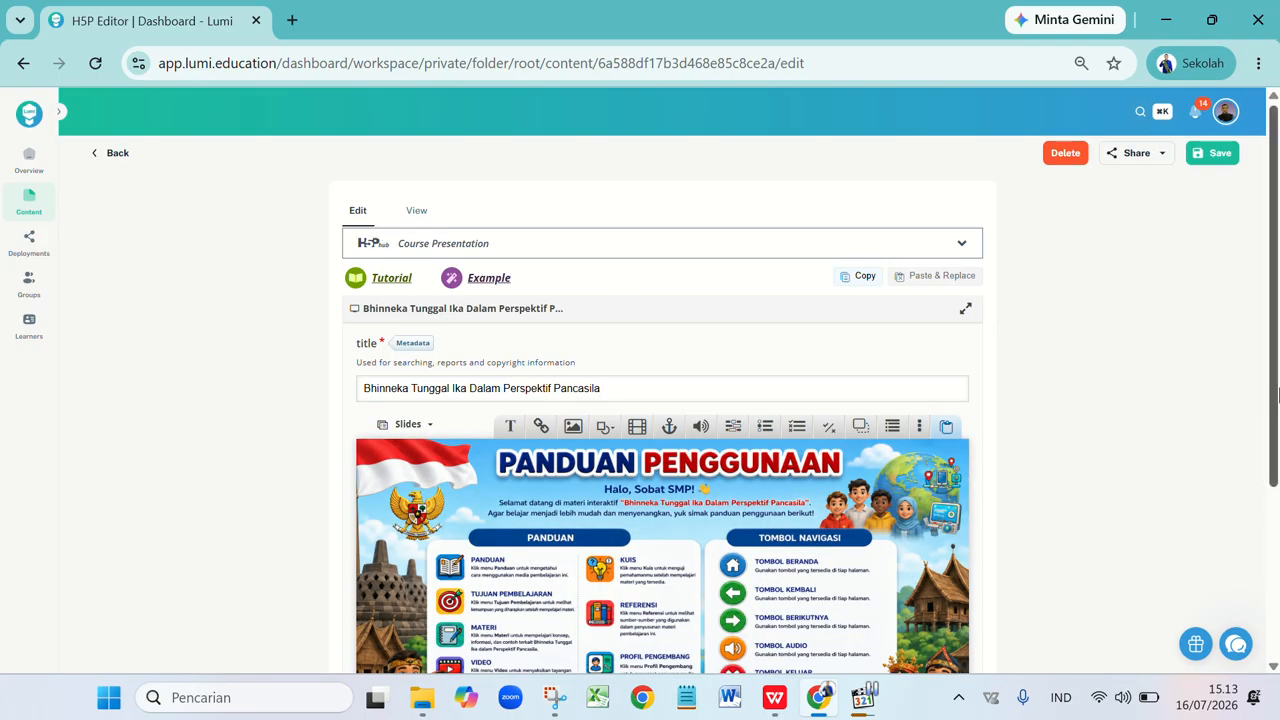
- Move and enlarge the home link area on the Tujuan Pembelajaran slide to cover the blue house icon
{"action": "scroll", "coordinate": [1278, 395], "scroll_direction": "down", "scroll_amount": 3}
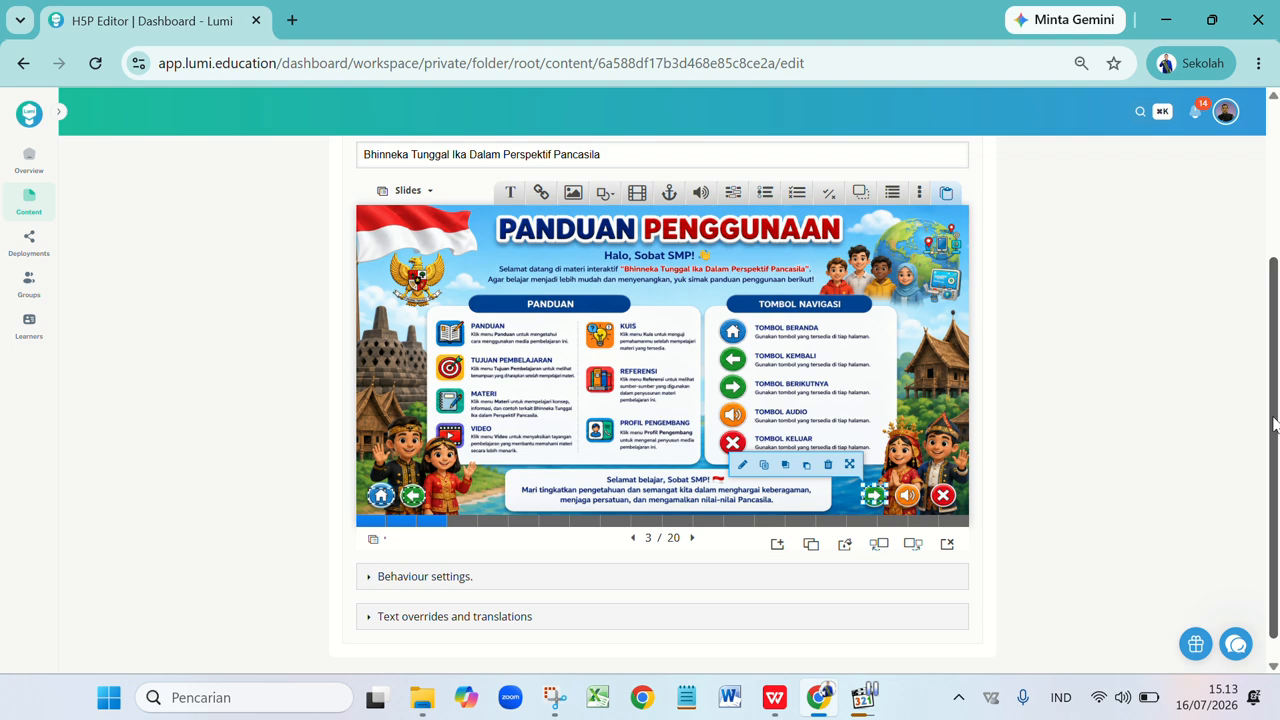
{"action": "scroll", "coordinate": [1218, 377], "scroll_direction": "up", "scroll_amount": 1}
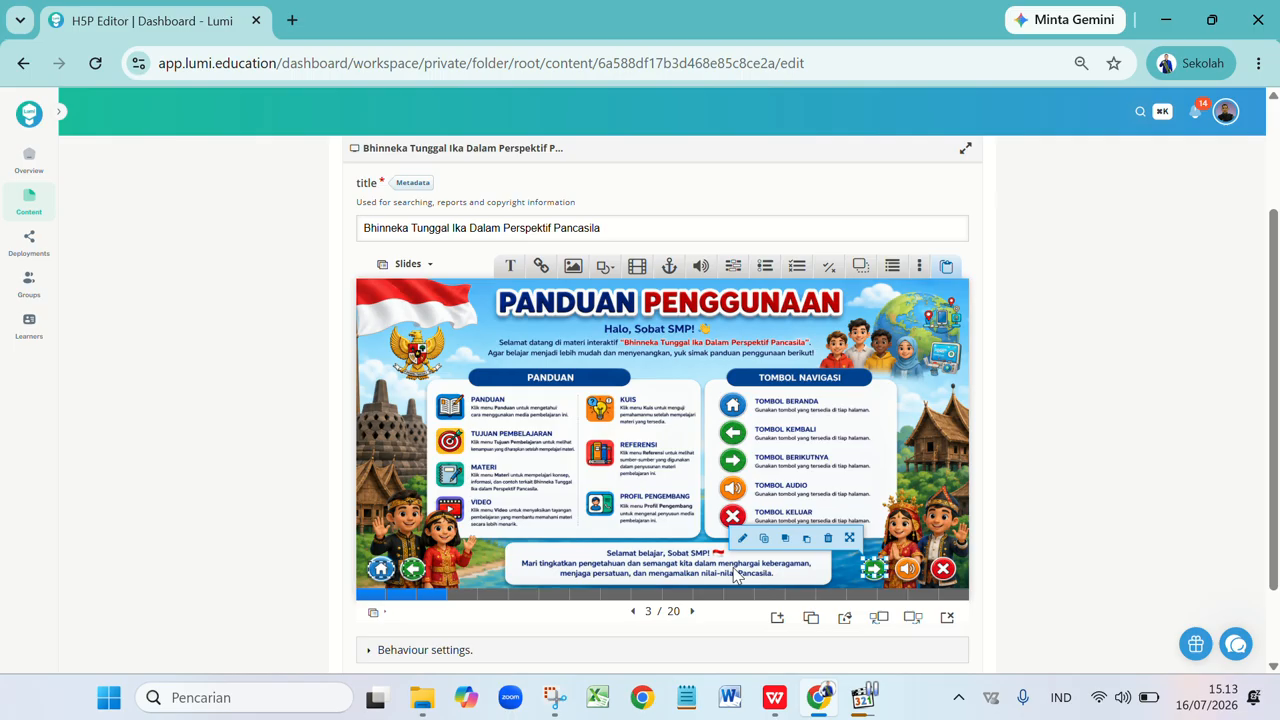
{"action": "left_click", "coordinate": [381, 569]}
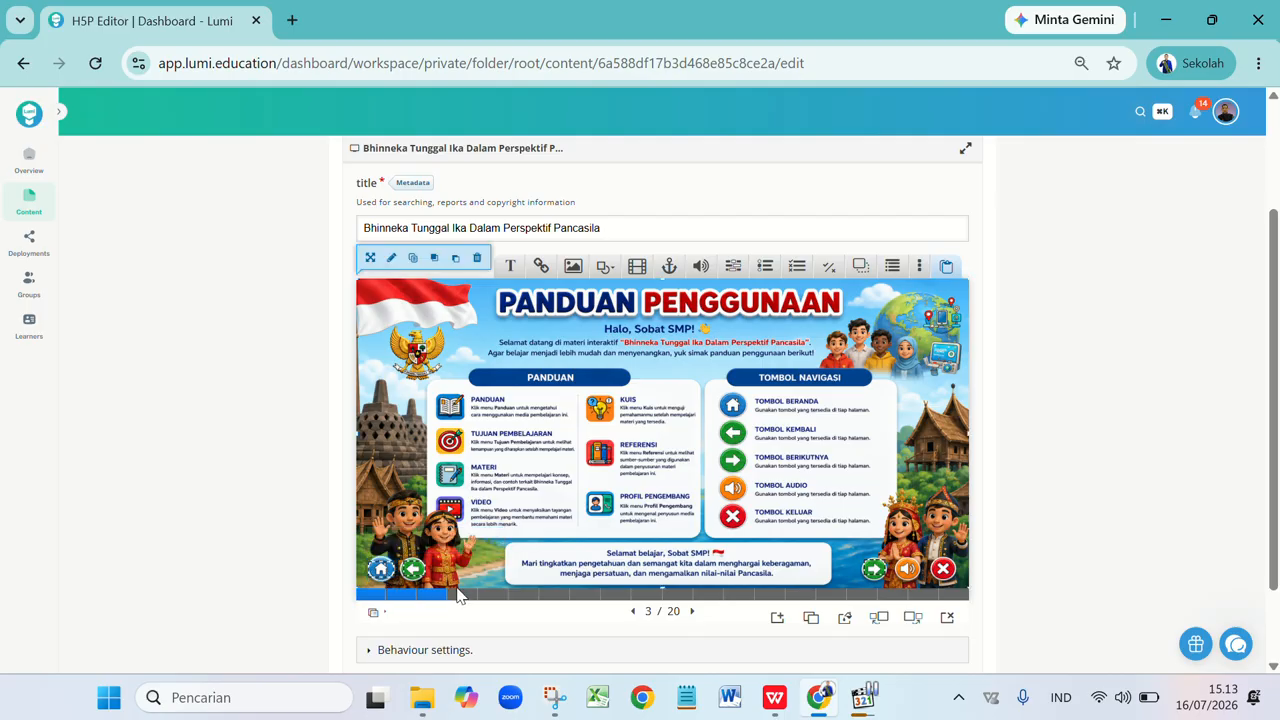
{"action": "left_click", "coordinate": [458, 594]}
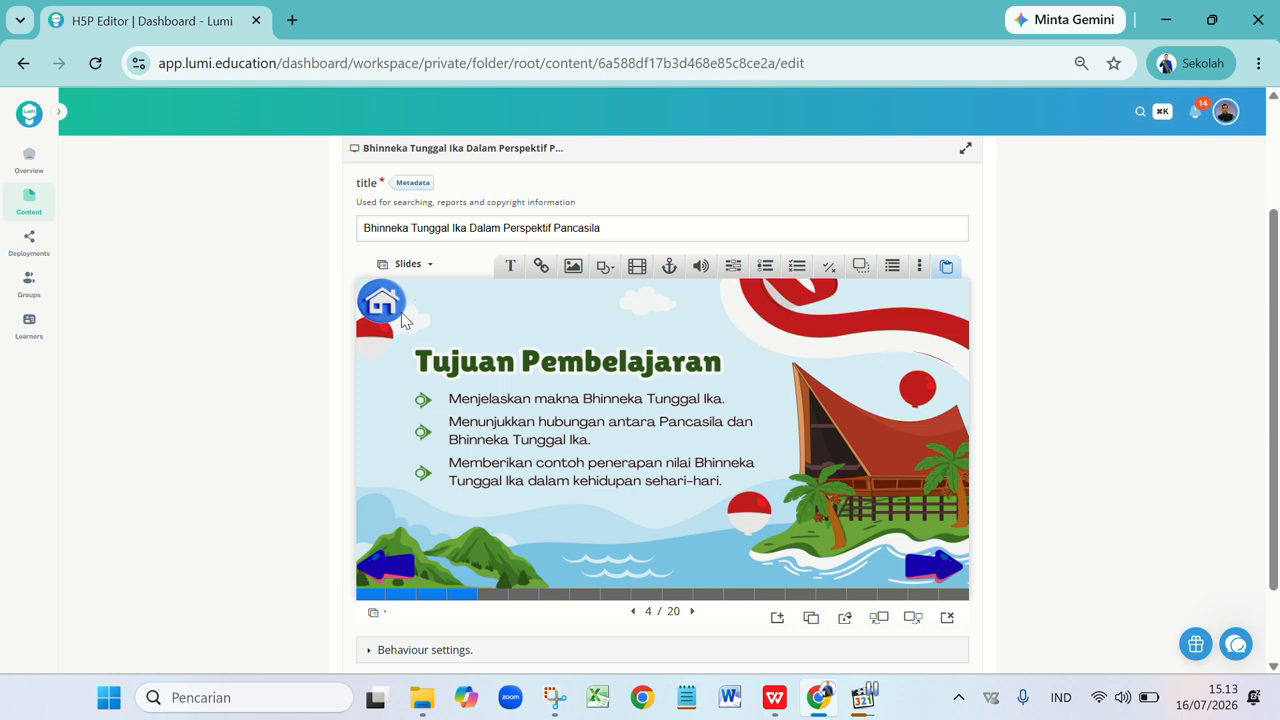
{"action": "left_click", "coordinate": [390, 570]}
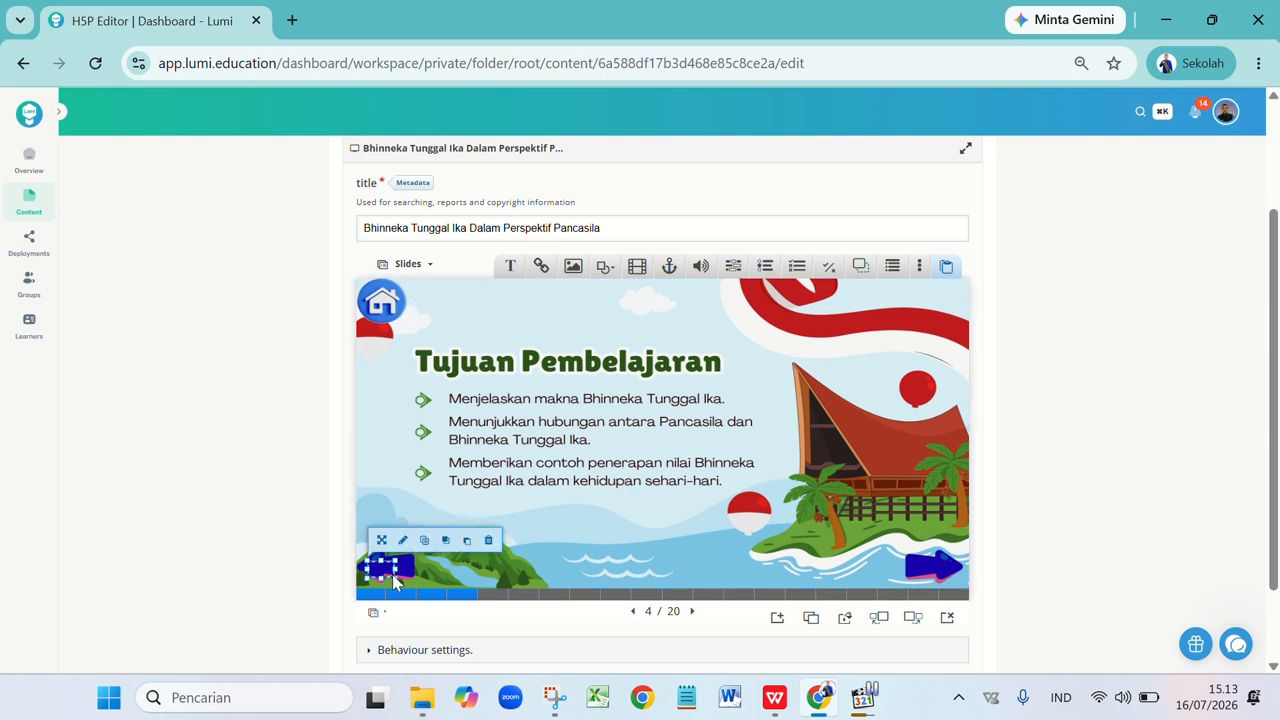
{"action": "left_click", "coordinate": [384, 302]}
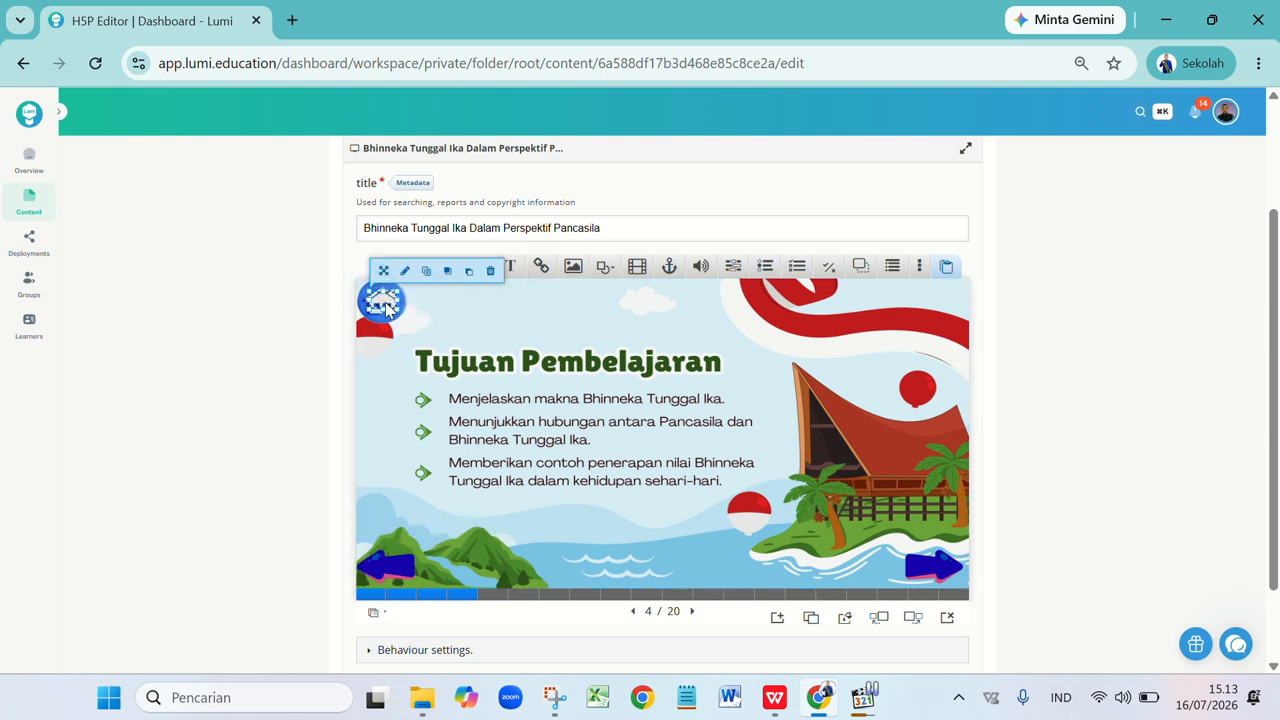
{"action": "mouse_move", "coordinate": [394, 313]}
{"action": "left_mouse_down"}
{"action": "mouse_move", "coordinate": [403, 322]}
{"action": "mouse_move", "coordinate": [377, 293]}
{"action": "mouse_move", "coordinate": [397, 312]}
{"action": "left_mouse_up"}
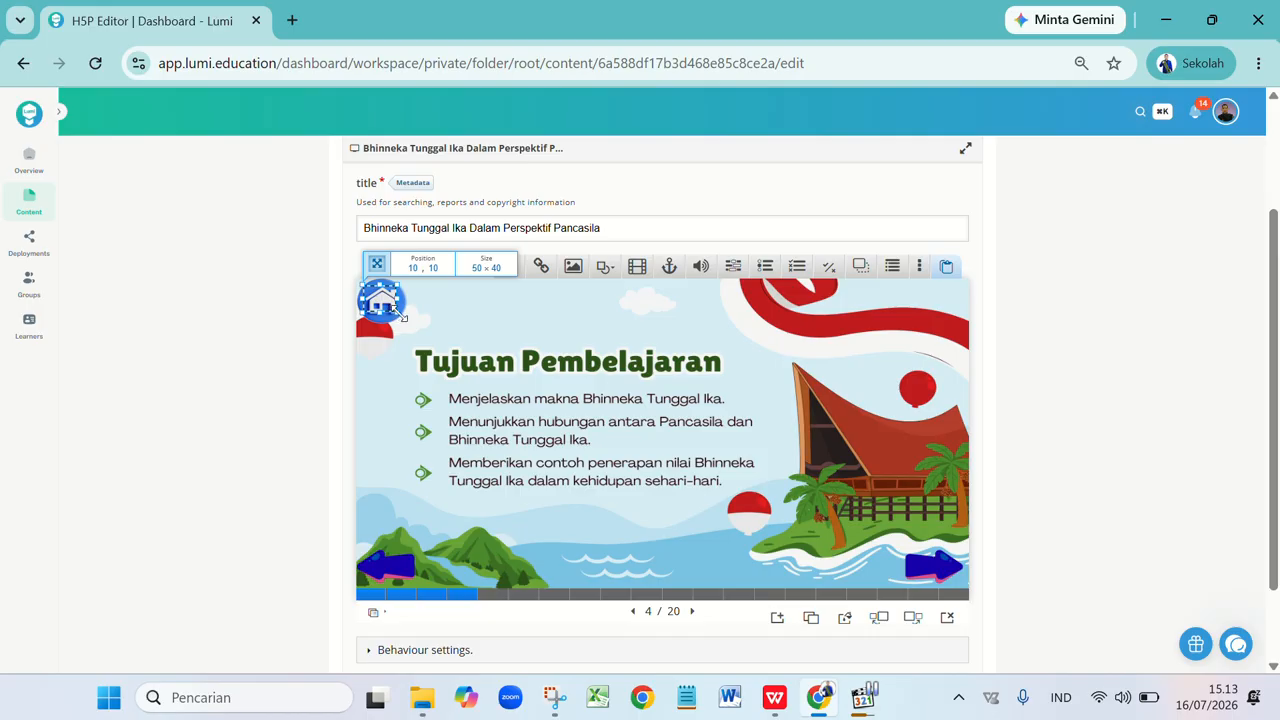
{"action": "left_click_drag", "start_coordinate": [403, 317], "coordinate": [381, 316]}
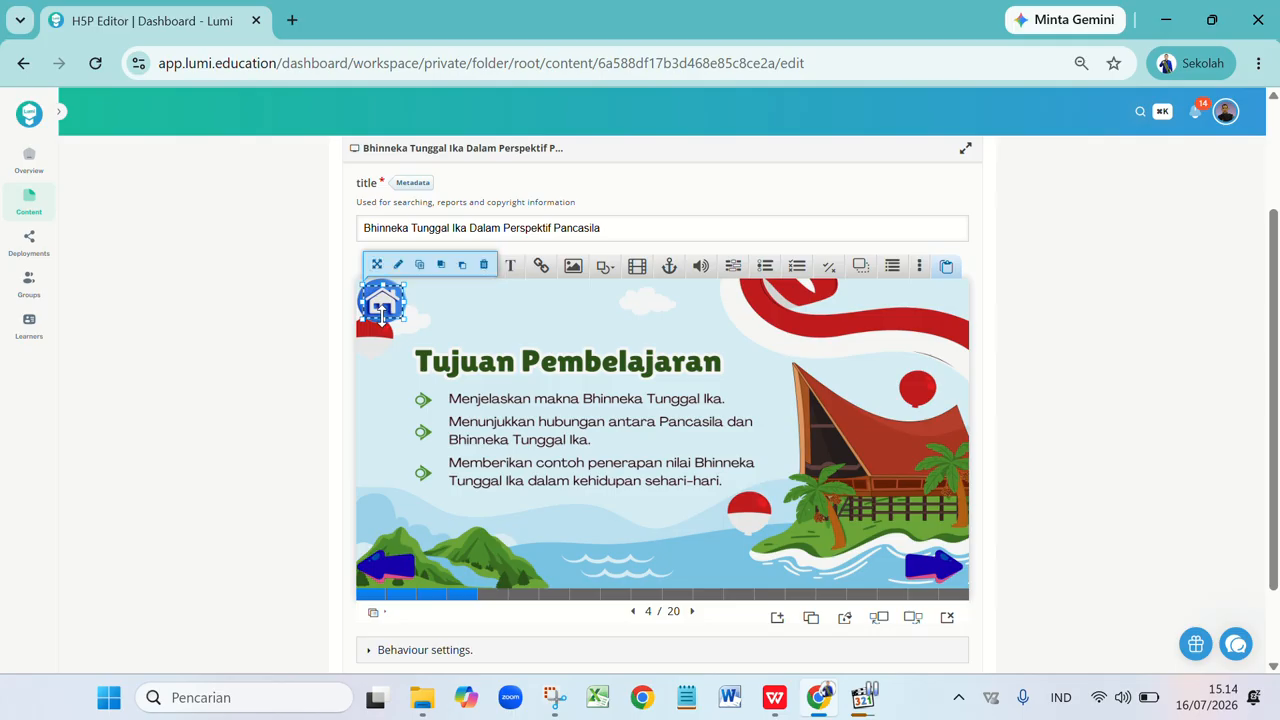
{"action": "left_click", "coordinate": [424, 318]}
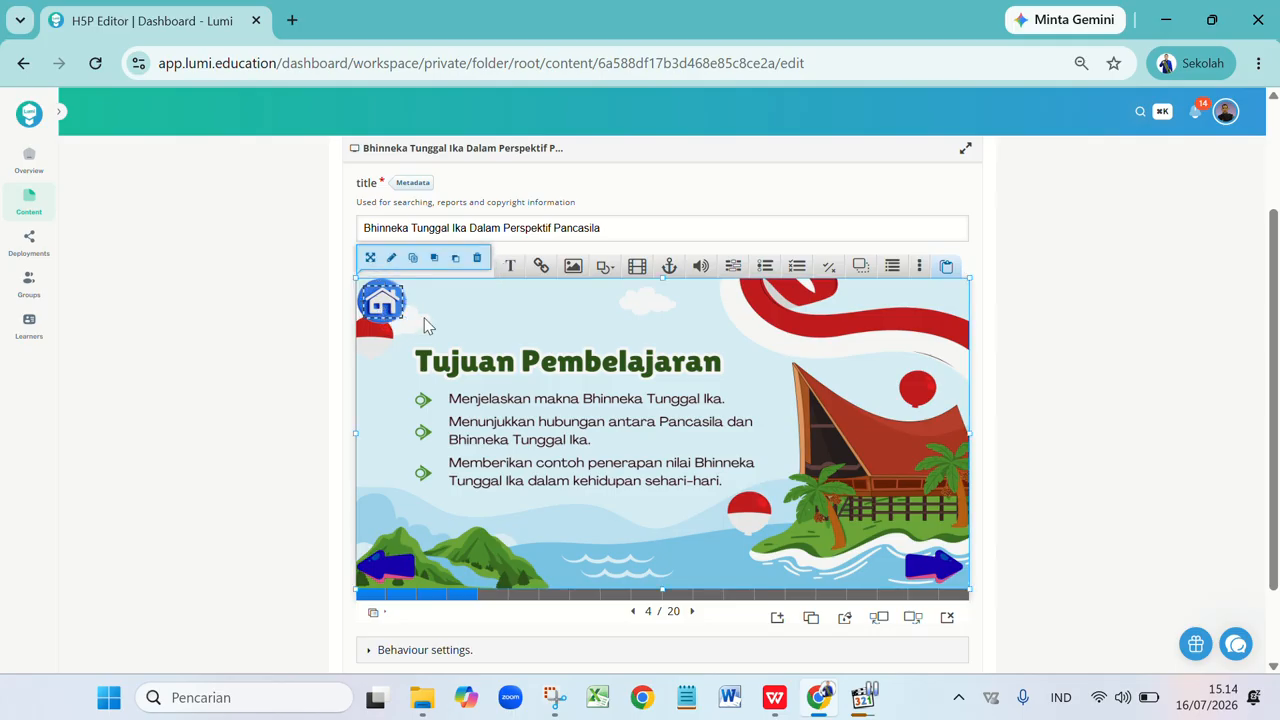
{"action": "left_click", "coordinate": [393, 312]}
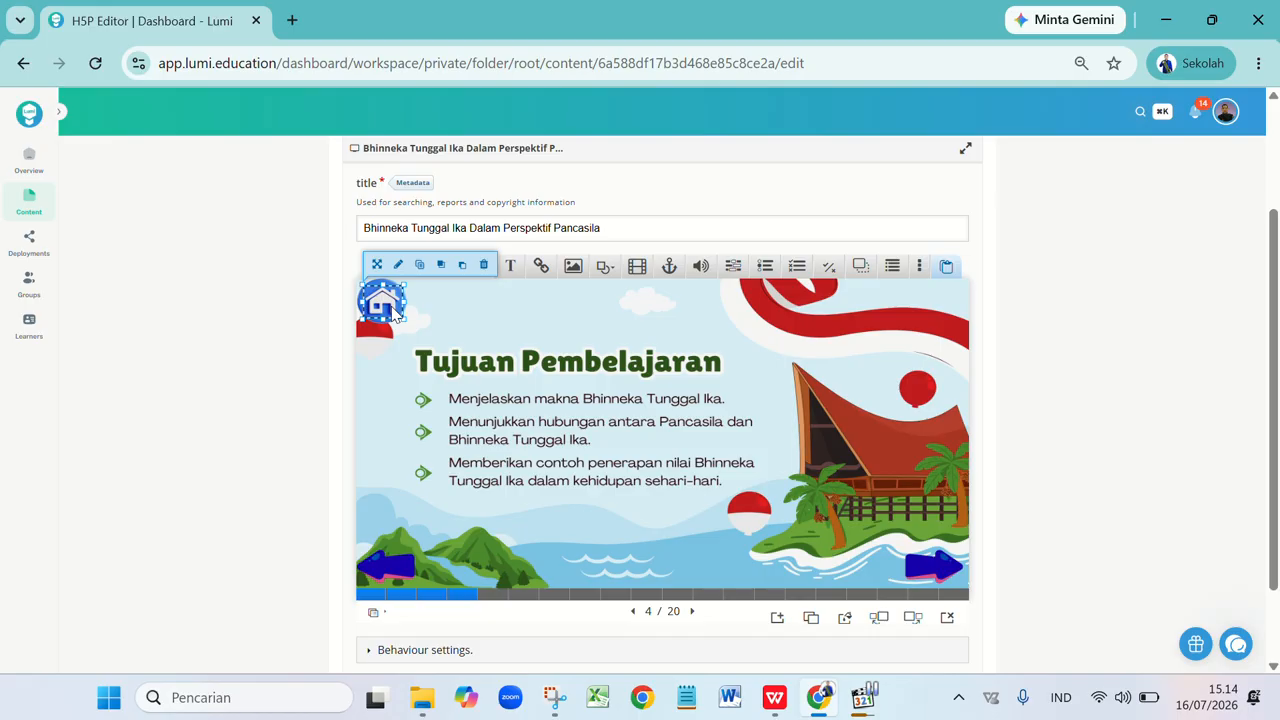
- Look through slides 5 to 20 to check the home link areas and navigation arrows on each page
{"action": "left_click", "coordinate": [500, 608]}
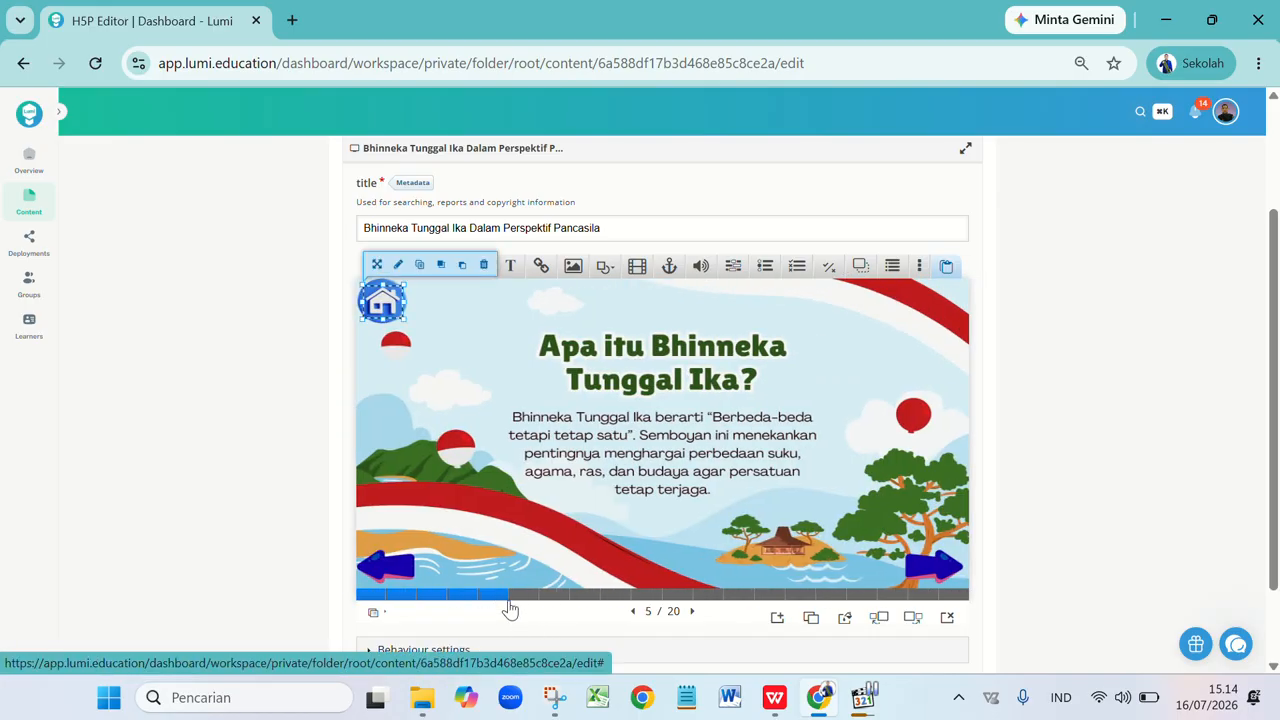
{"action": "left_click", "coordinate": [529, 608]}
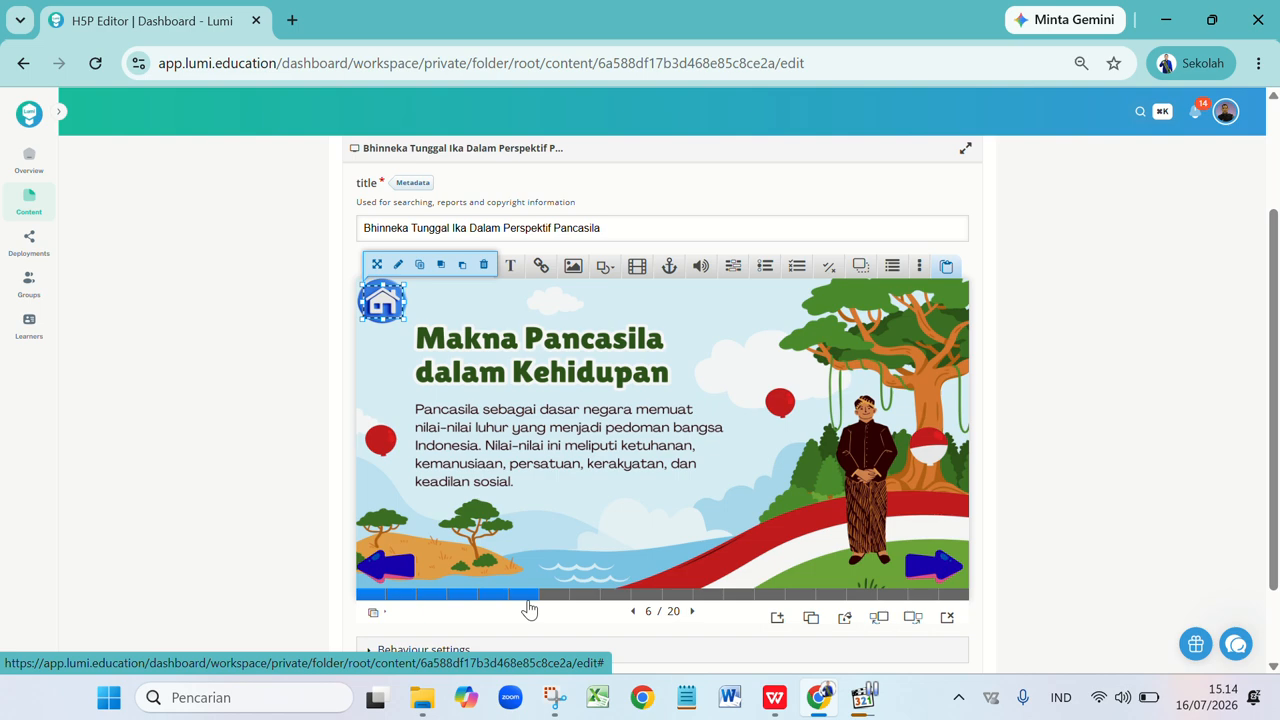
{"action": "left_click", "coordinate": [565, 603]}
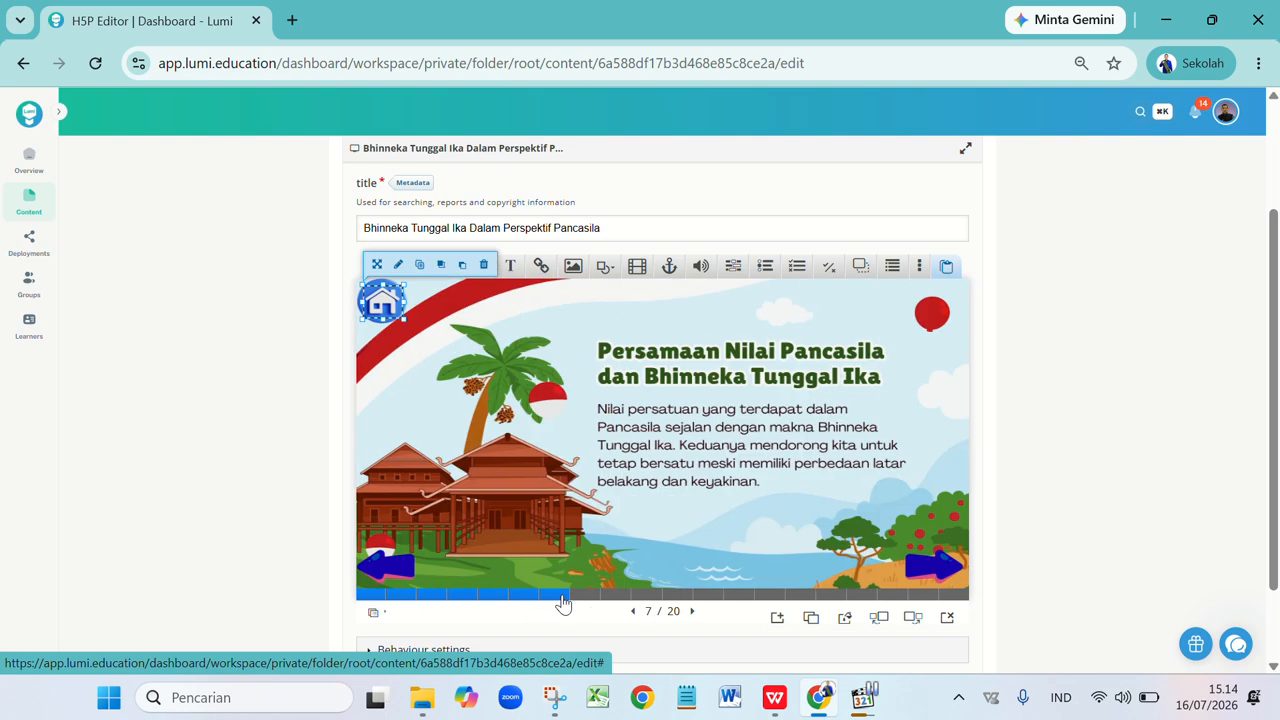
{"action": "left_click", "coordinate": [595, 603]}
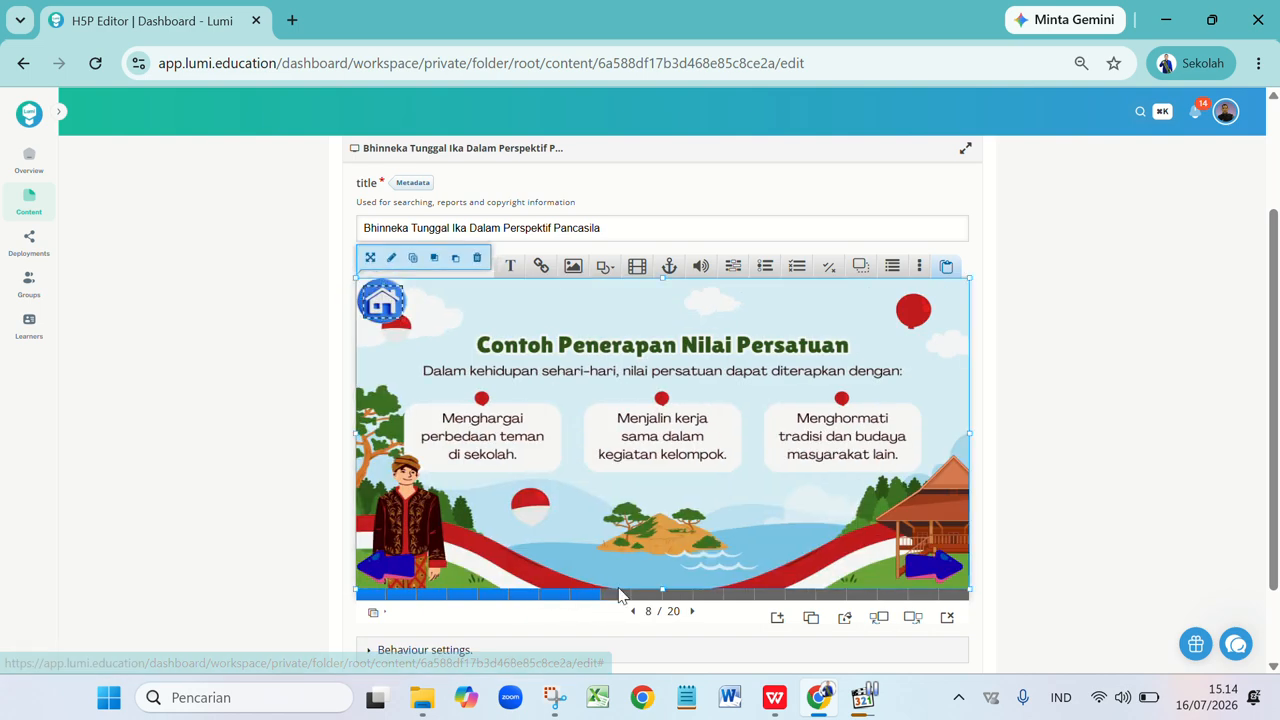
{"action": "left_click", "coordinate": [617, 597]}
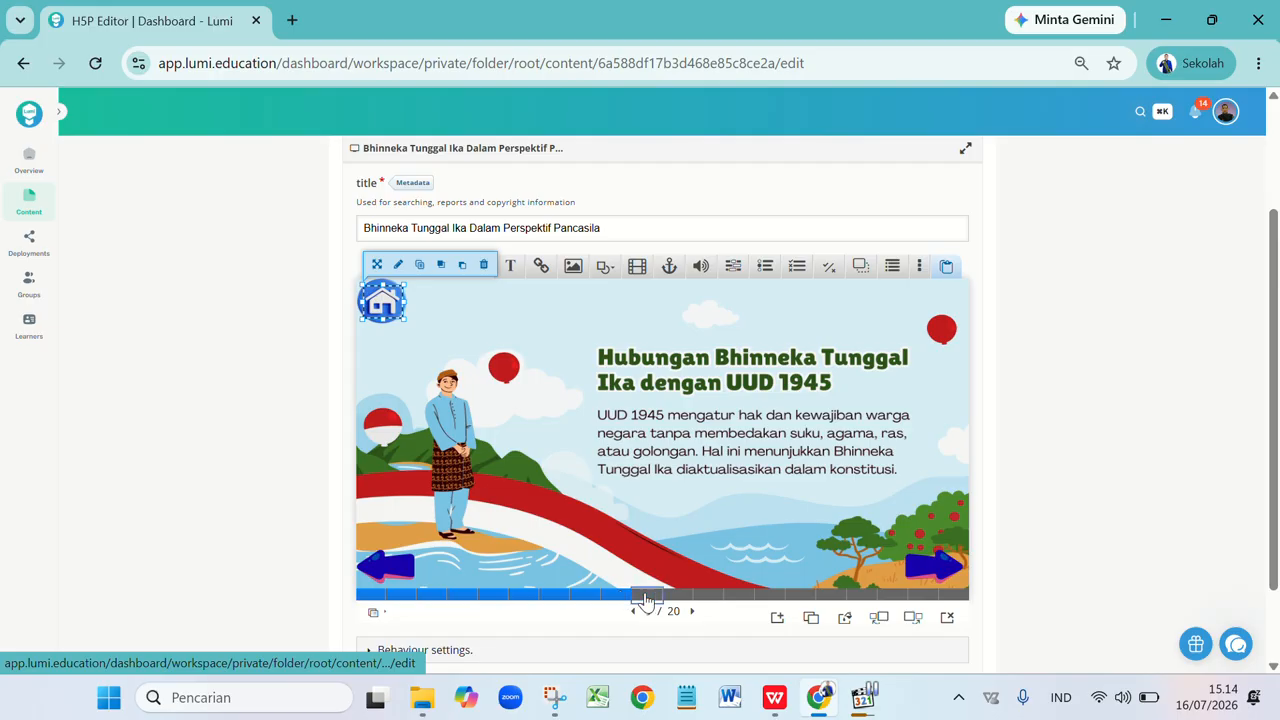
{"action": "left_click", "coordinate": [646, 598]}
{"action": "left_click", "coordinate": [679, 599]}
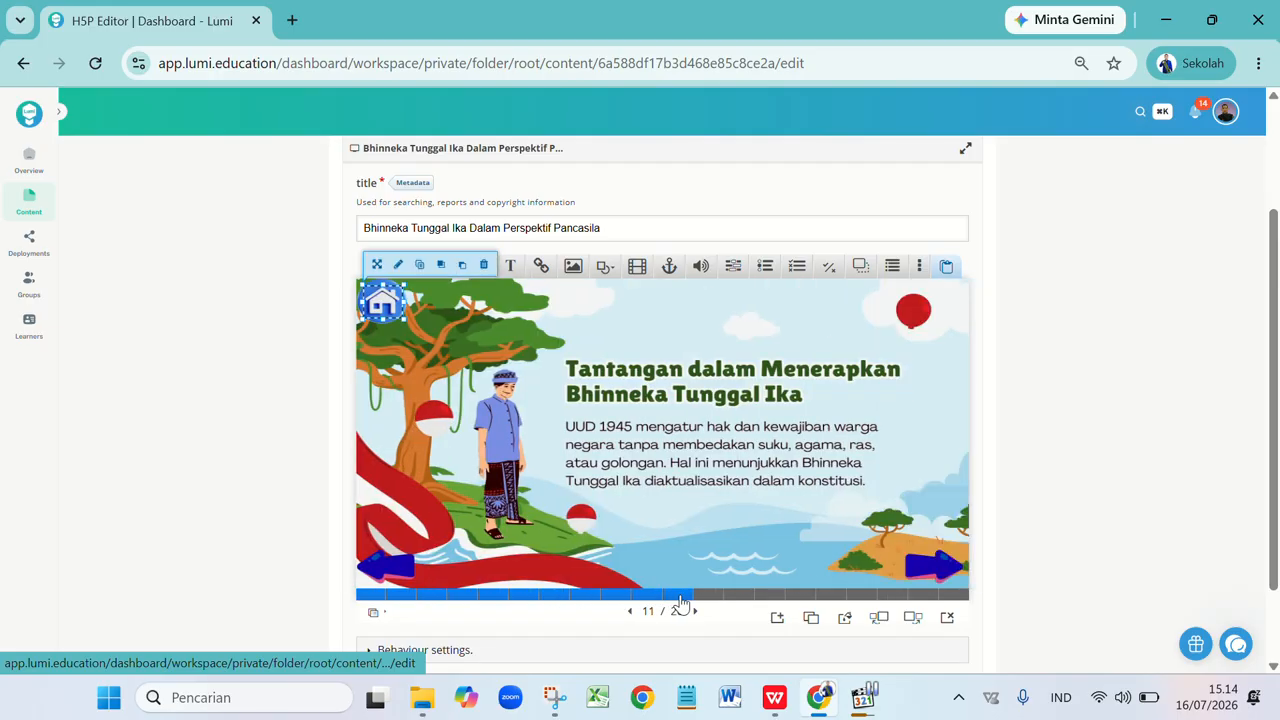
{"action": "left_click", "coordinate": [712, 598]}
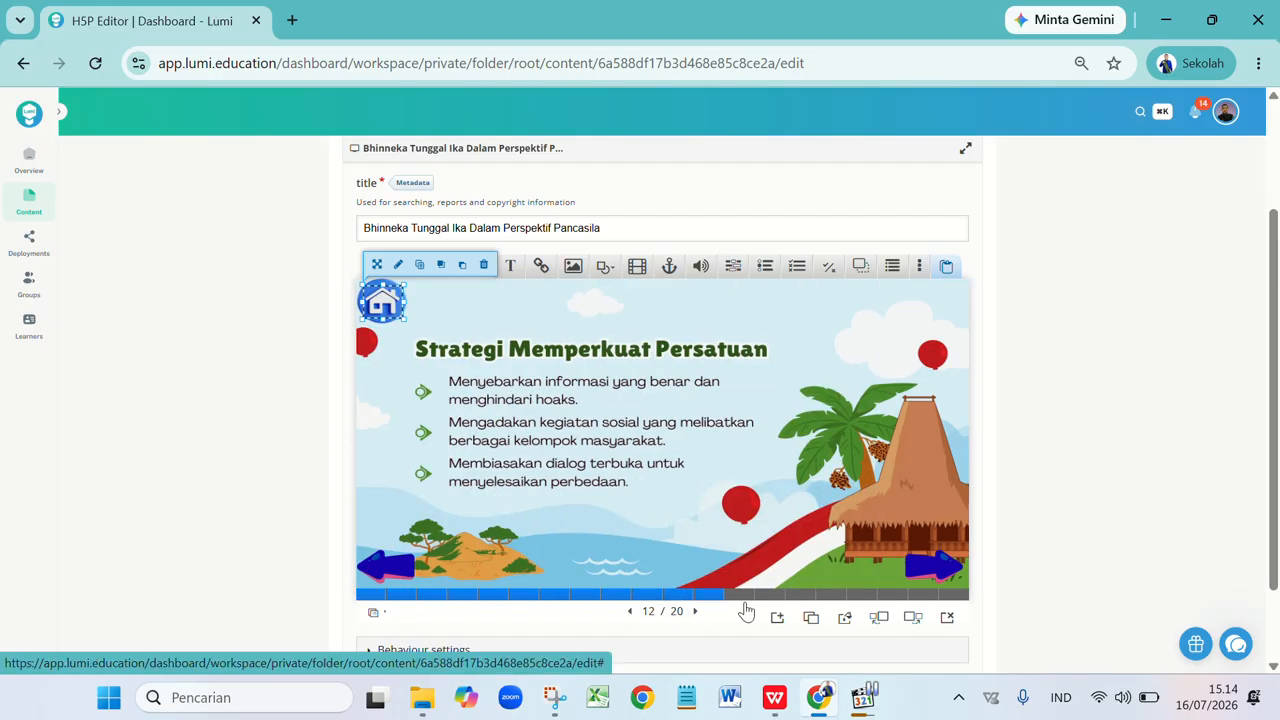
{"action": "left_click", "coordinate": [741, 597]}
{"action": "left_click", "coordinate": [763, 597]}
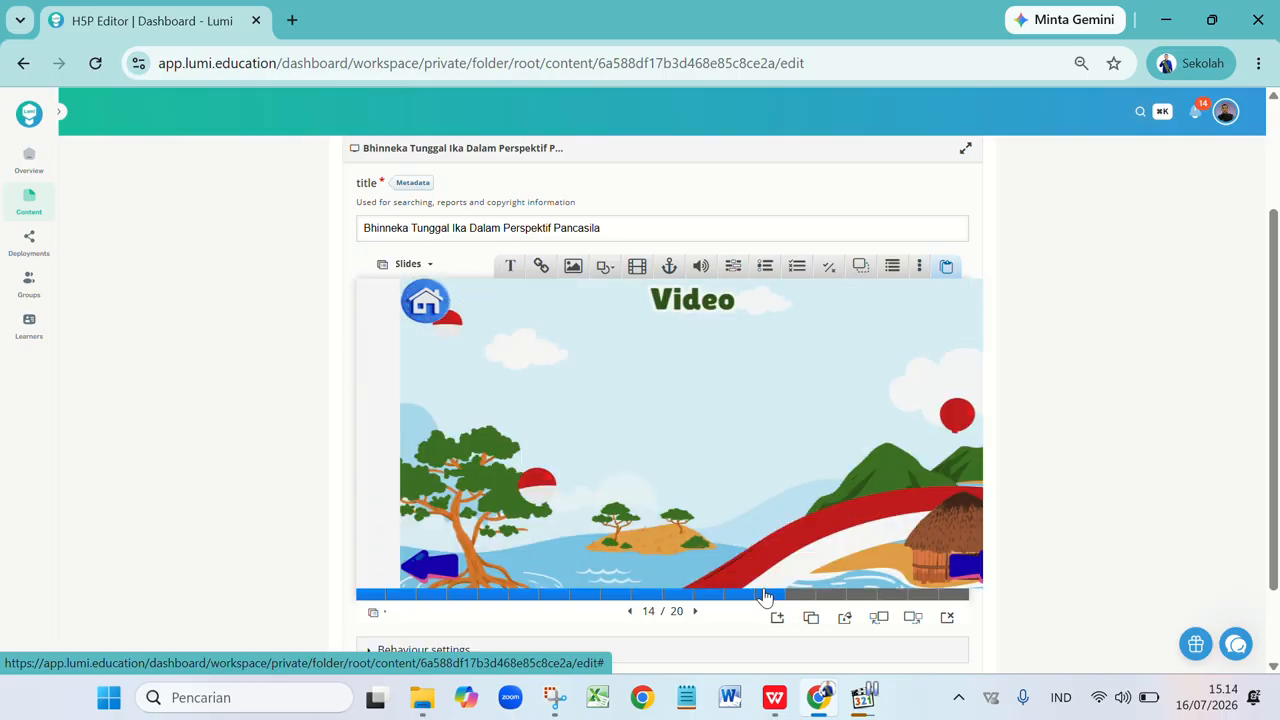
{"action": "left_click", "coordinate": [794, 597]}
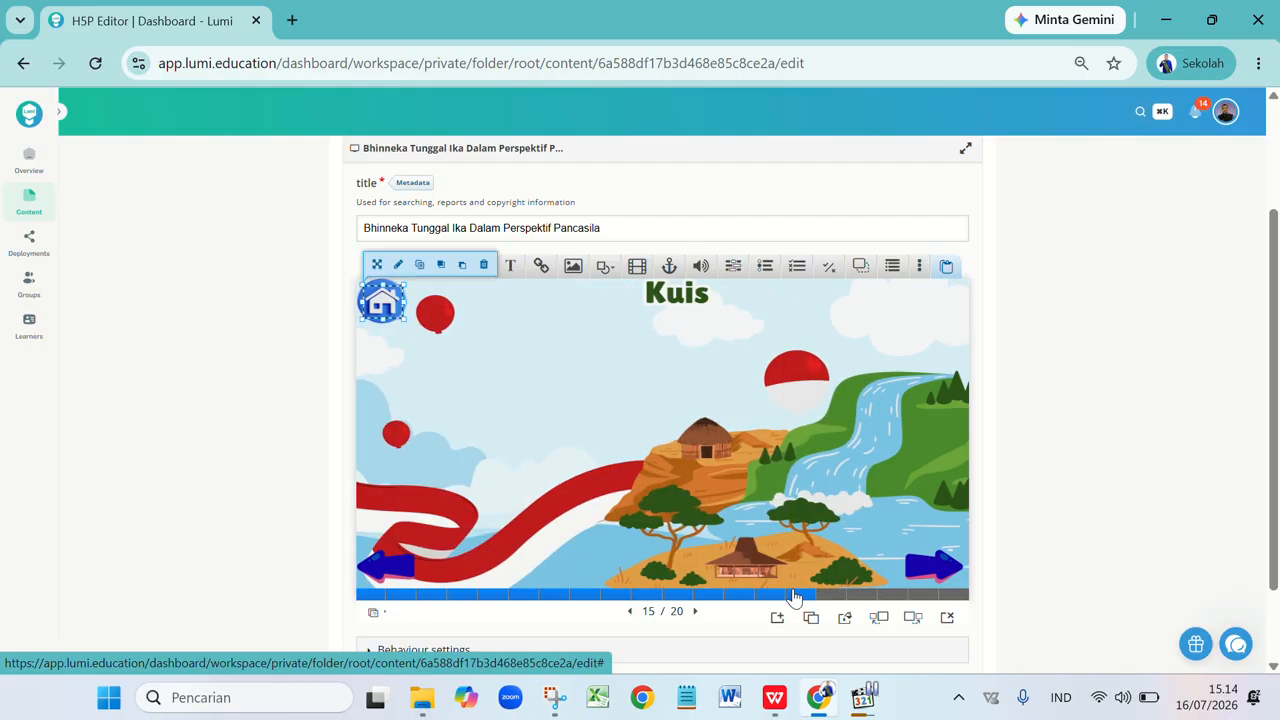
{"action": "left_click", "coordinate": [829, 598]}
{"action": "left_click", "coordinate": [856, 598]}
{"action": "left_click", "coordinate": [900, 598]}
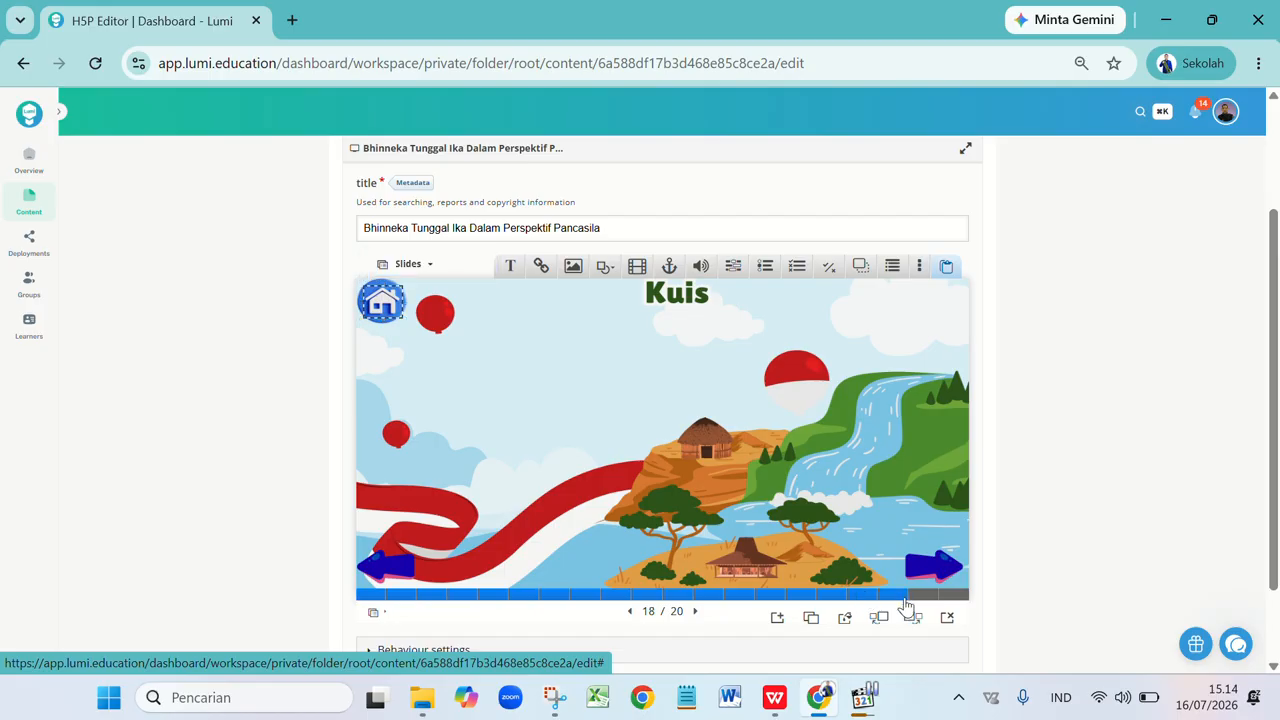
{"action": "left_click", "coordinate": [925, 598]}
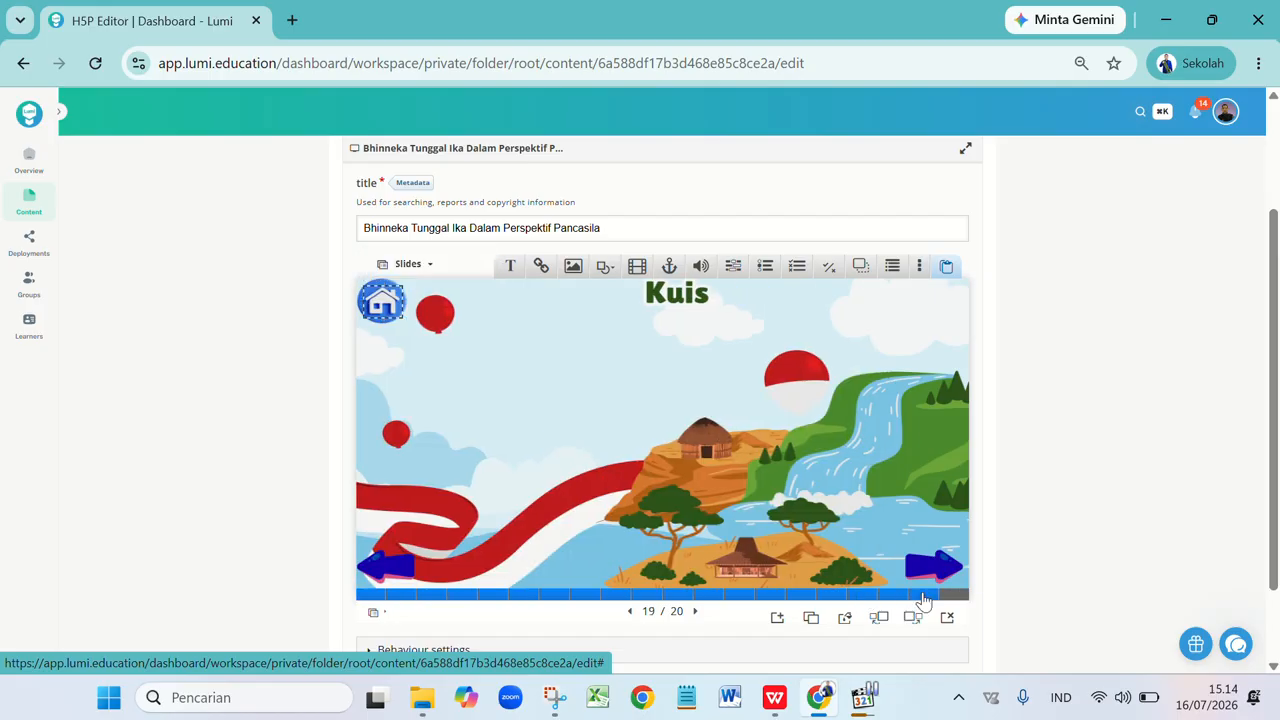
{"action": "left_click", "coordinate": [957, 598]}
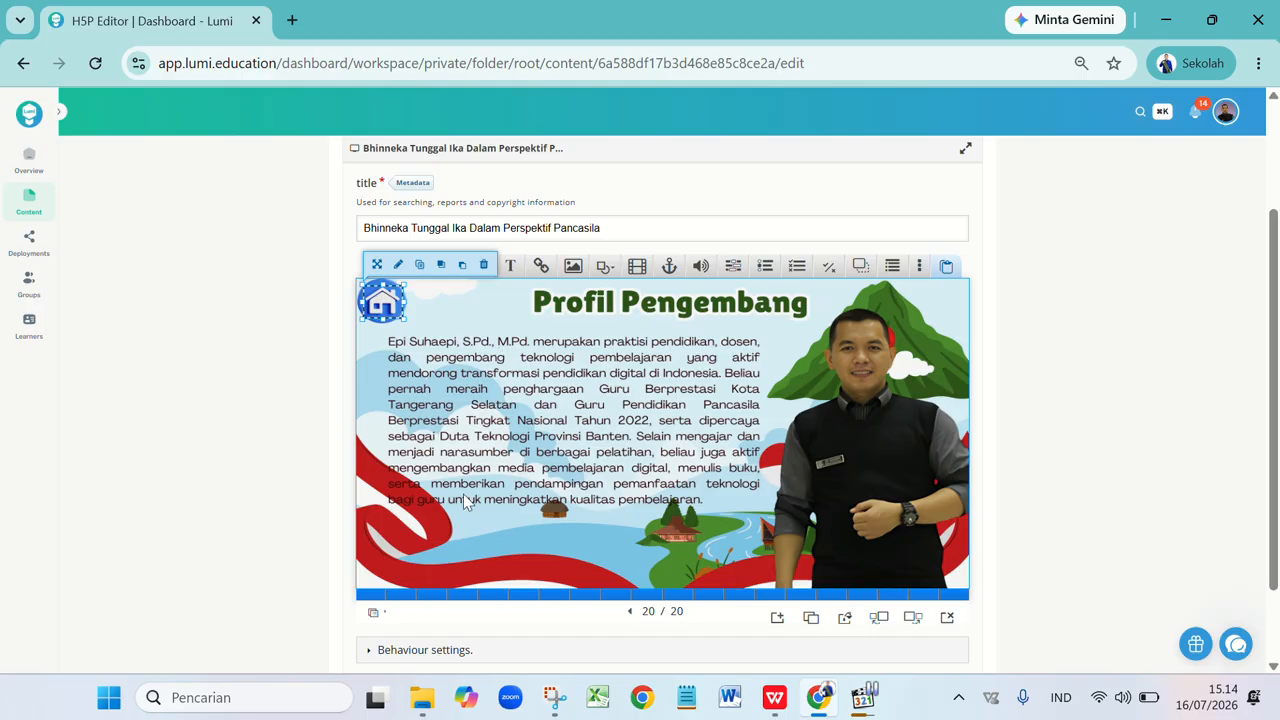
- Copy the back arrow link from the Panduan Penggunaan slide to the Tujuan Pembelajaran slide and enlarge it over the blue back arrow
{"action": "left_click", "coordinate": [413, 598]}
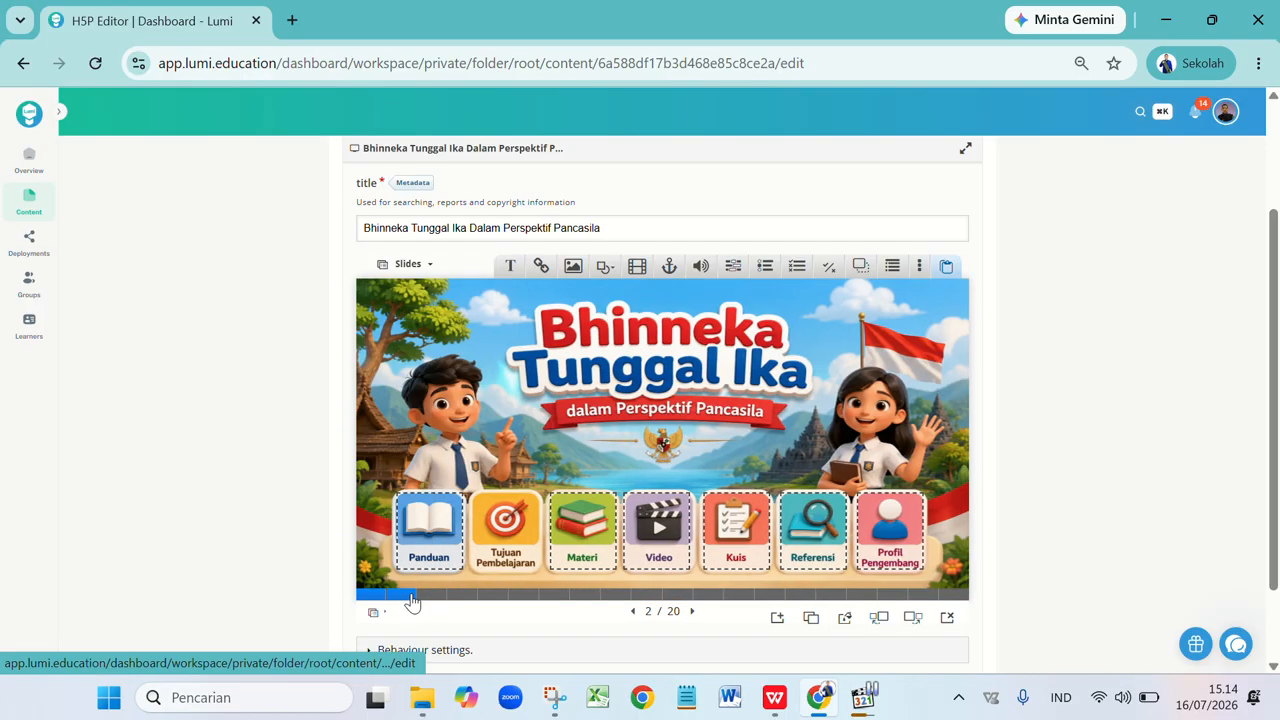
{"action": "left_click", "coordinate": [427, 596]}
{"action": "left_click", "coordinate": [420, 569]}
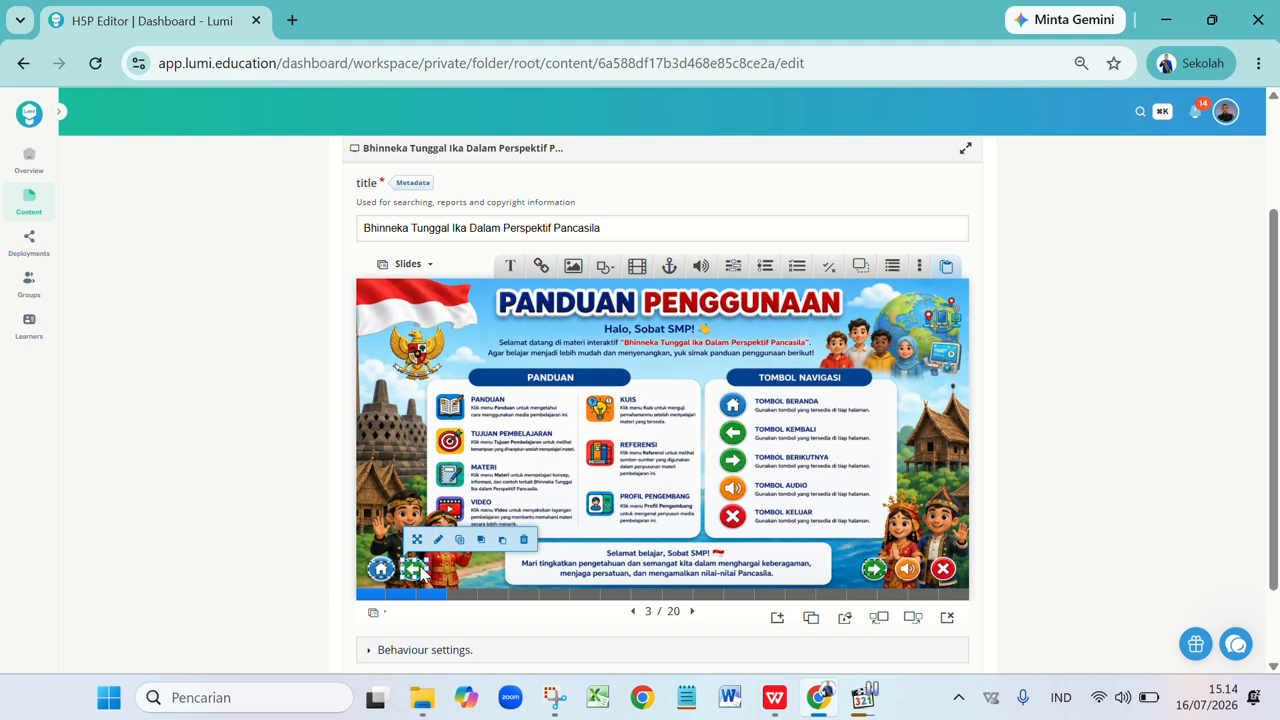
{"action": "left_click", "coordinate": [466, 598]}
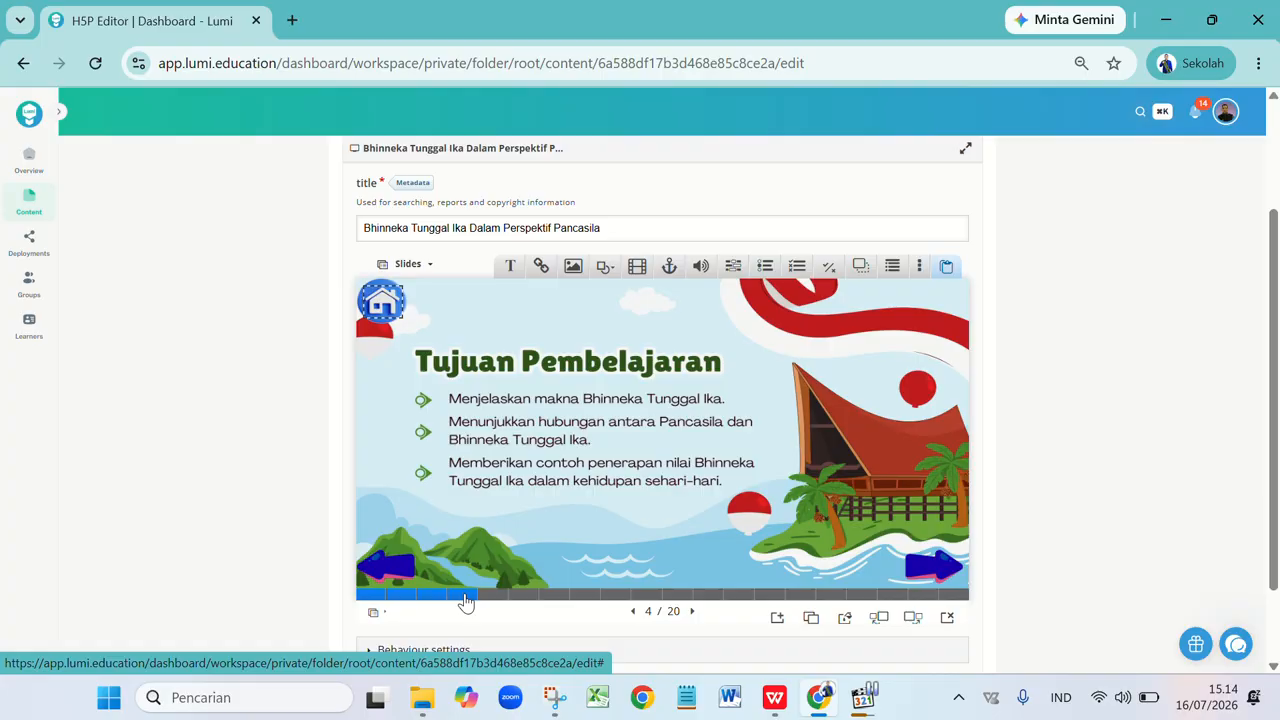
{"action": "left_click", "coordinate": [418, 568]}
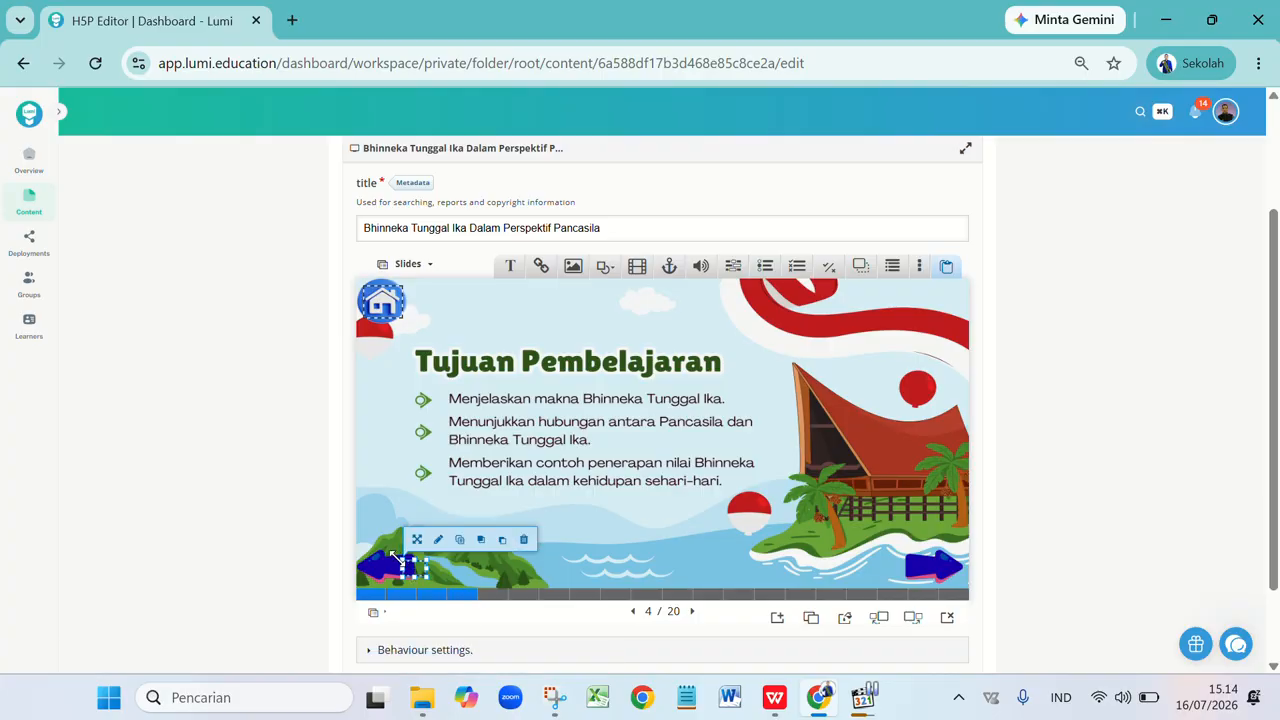
{"action": "left_click_drag", "start_coordinate": [393, 556], "coordinate": [358, 548]}
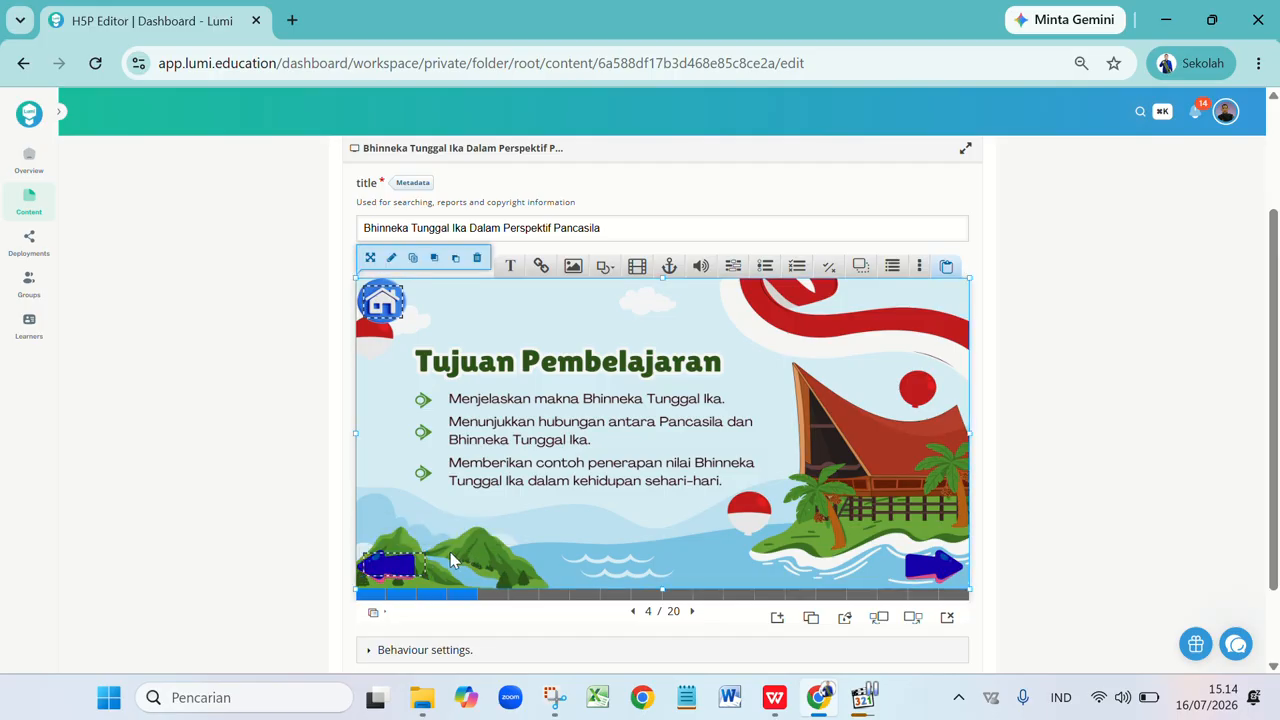
- Paste the enlarged back arrow link from slide 4 over the blue back arrow on each of slides 5 to 19
{"action": "left_click", "coordinate": [486, 598]}
{"action": "left_click", "coordinate": [522, 598]}
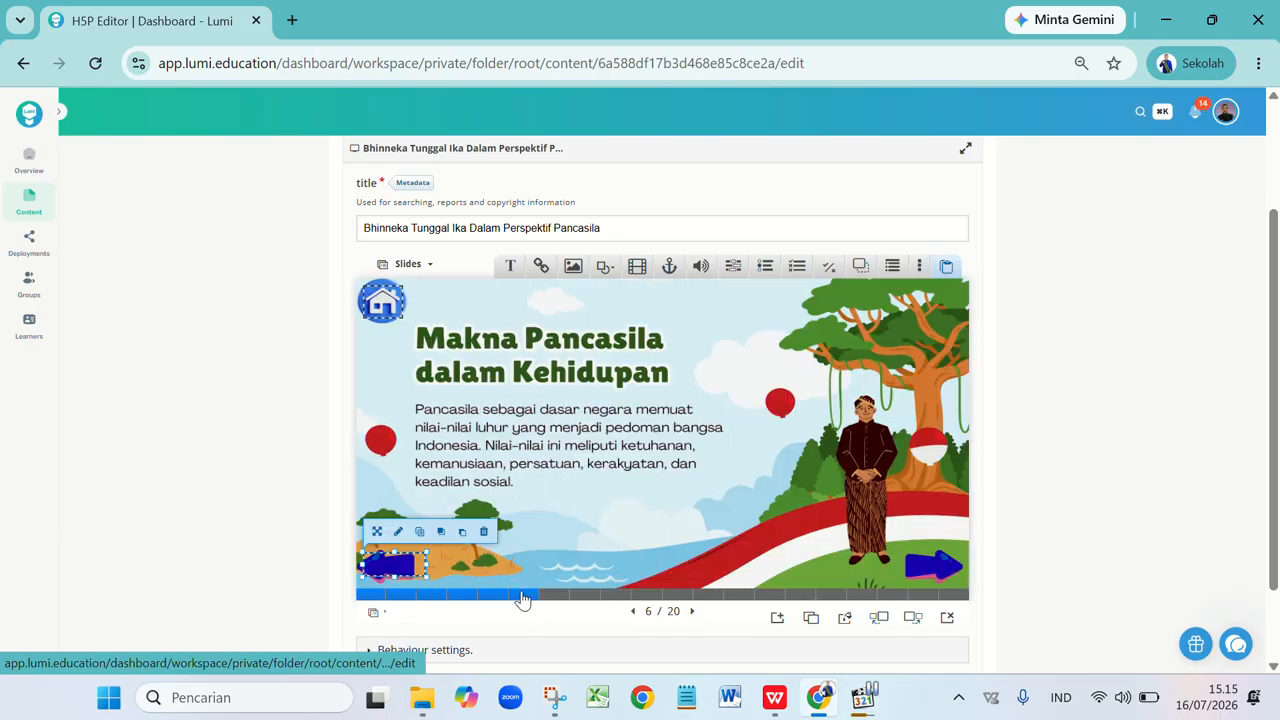
{"action": "left_click", "coordinate": [566, 595]}
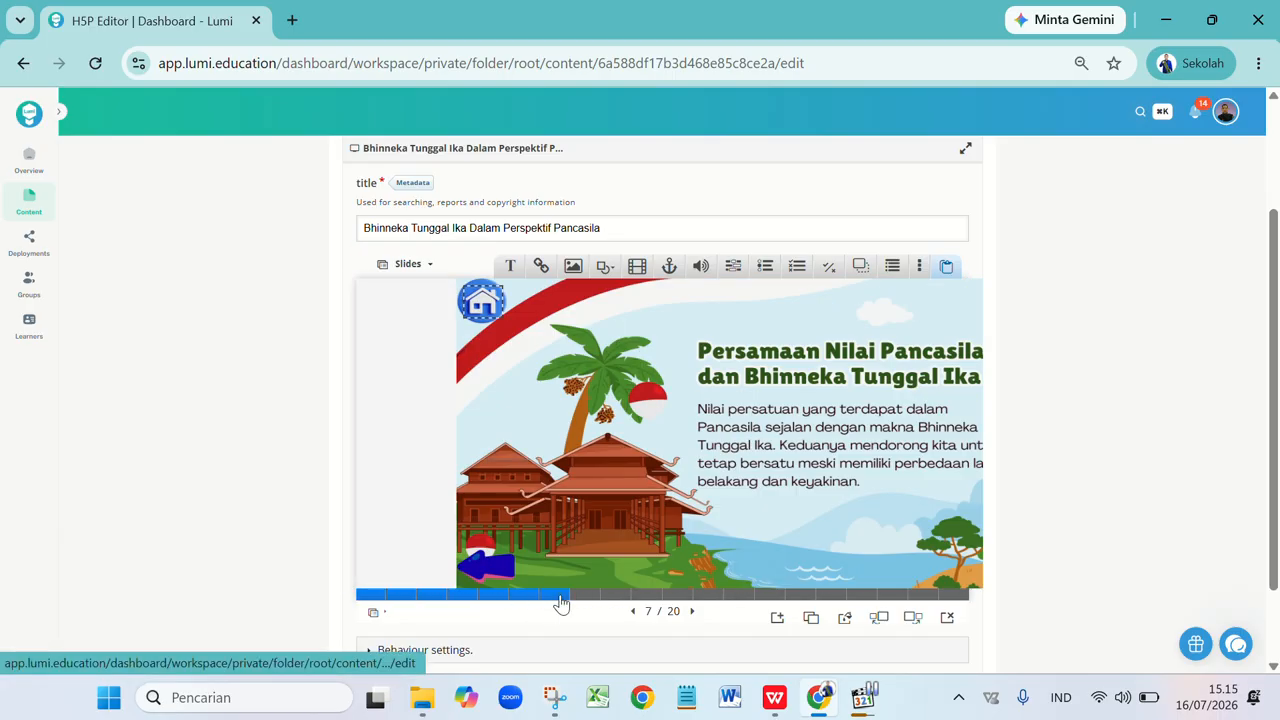
{"action": "left_click", "coordinate": [585, 596]}
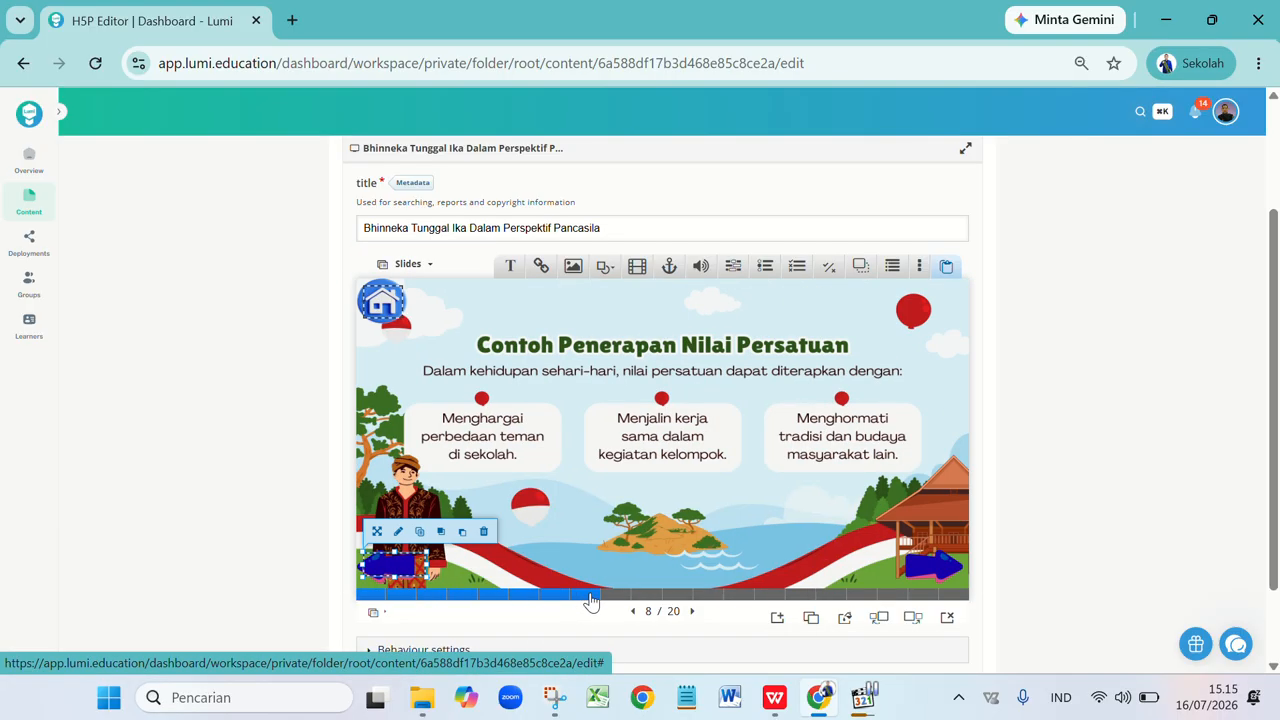
{"action": "left_click", "coordinate": [609, 597]}
{"action": "left_click", "coordinate": [650, 597]}
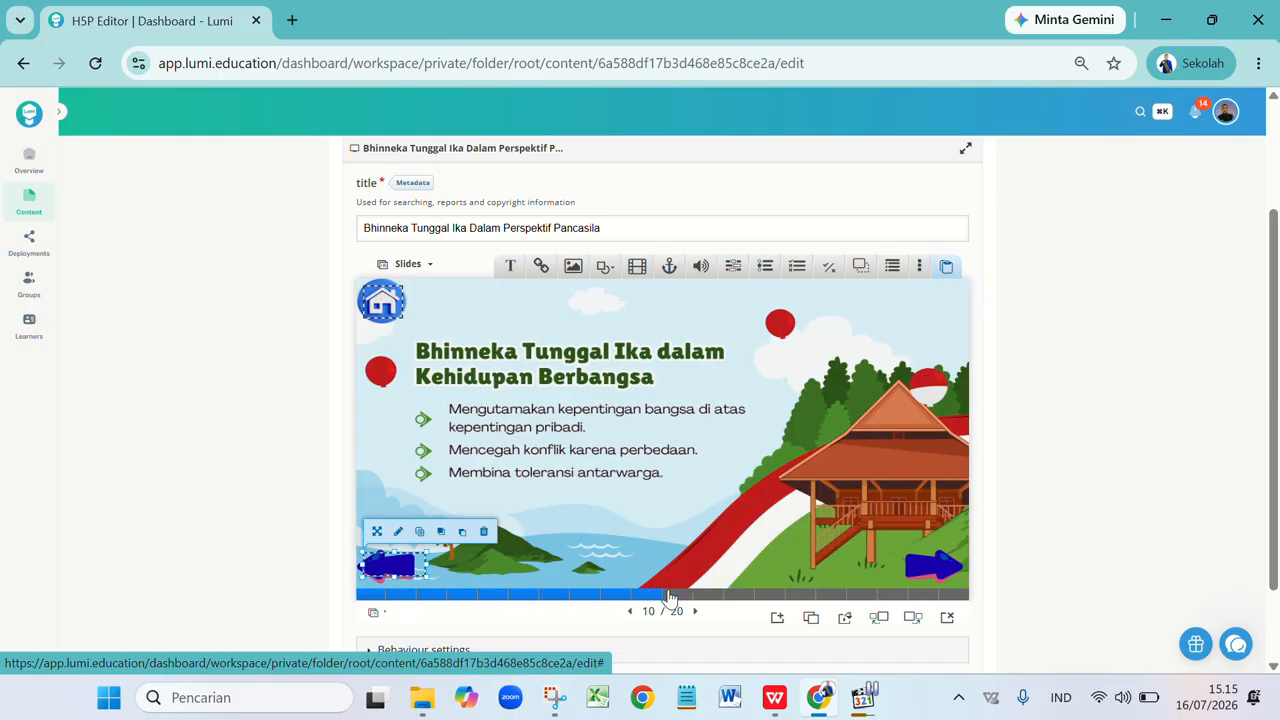
{"action": "left_click", "coordinate": [690, 596]}
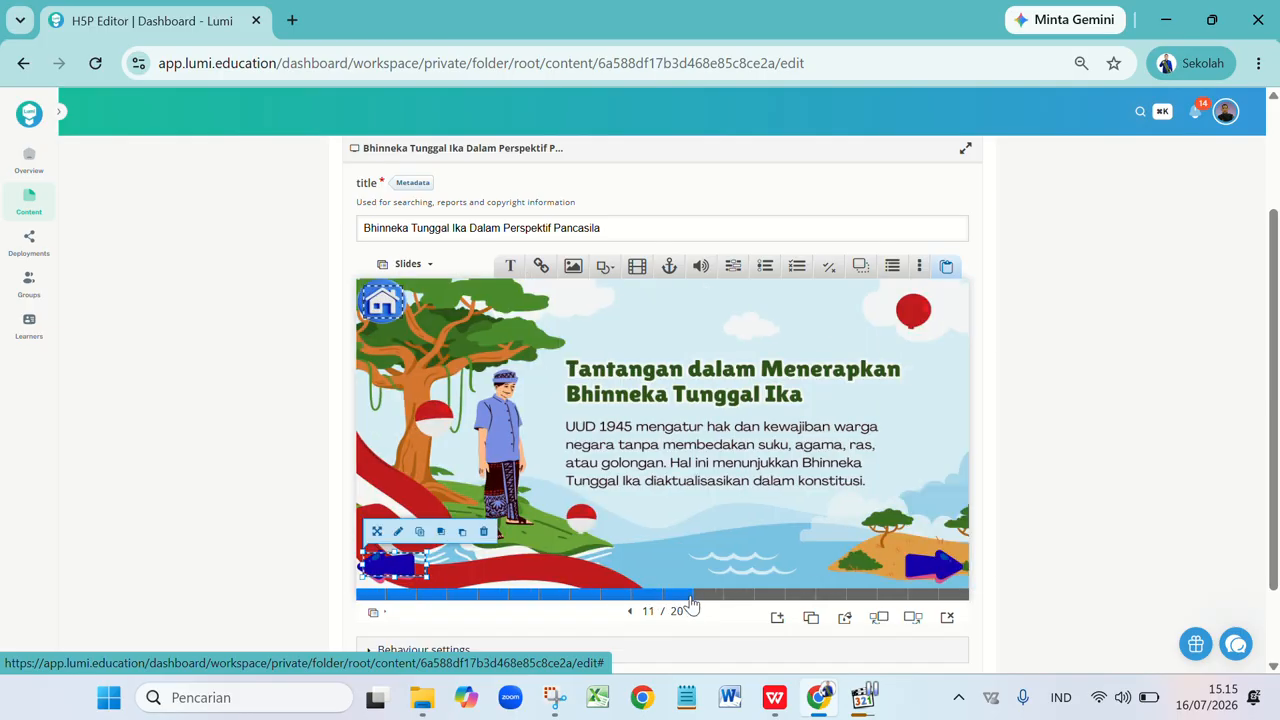
{"action": "left_click", "coordinate": [709, 596]}
{"action": "left_click", "coordinate": [740, 596]}
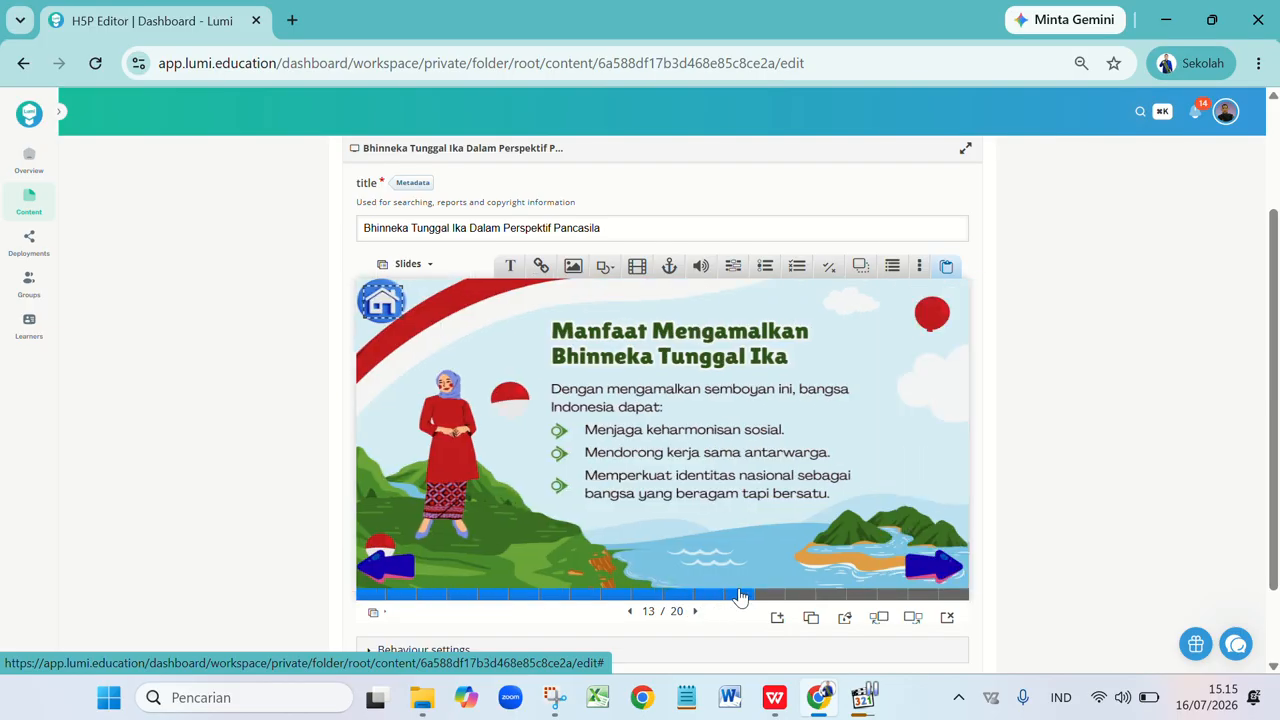
{"action": "left_click", "coordinate": [768, 597]}
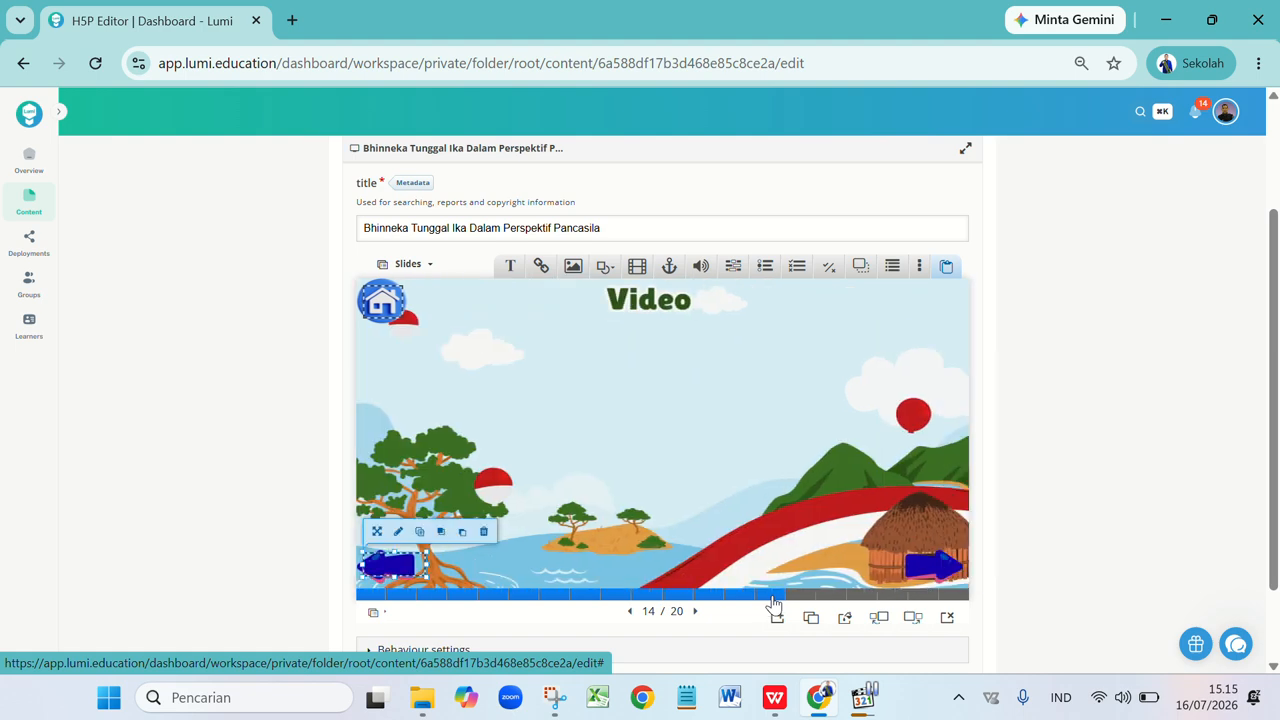
{"action": "left_click", "coordinate": [800, 596]}
{"action": "left_click", "coordinate": [833, 598]}
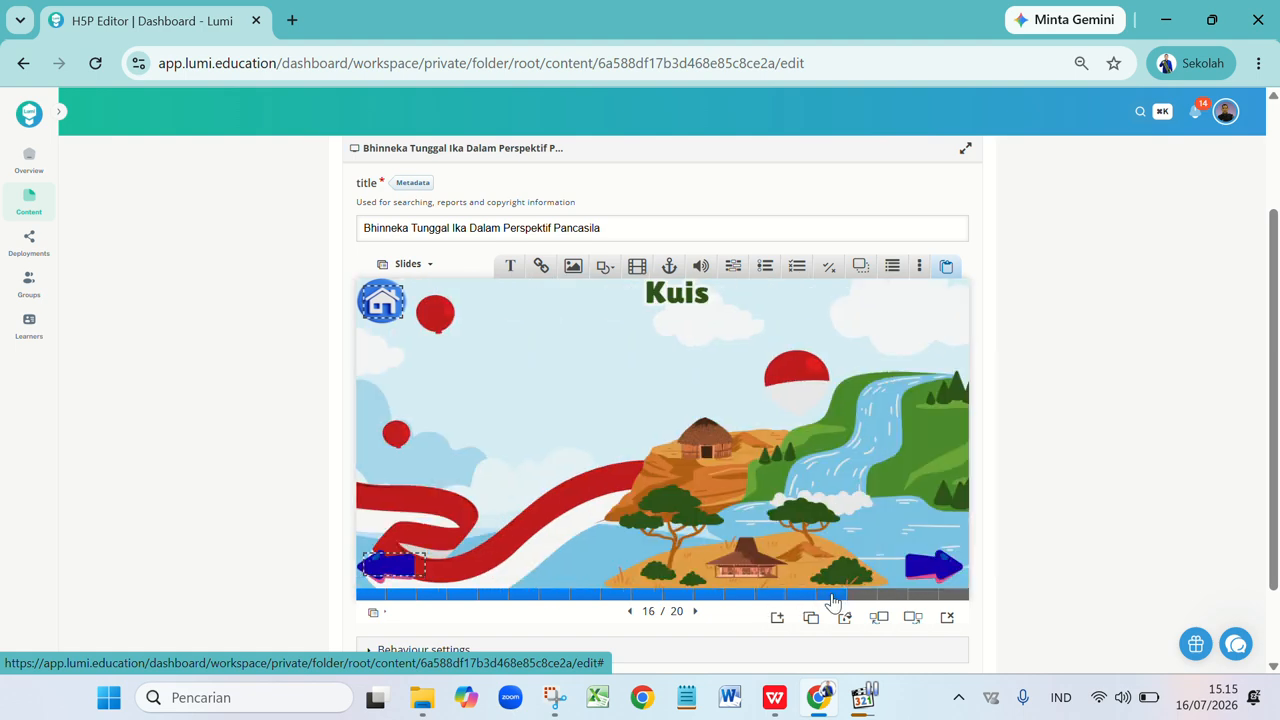
{"action": "left_click", "coordinate": [864, 597]}
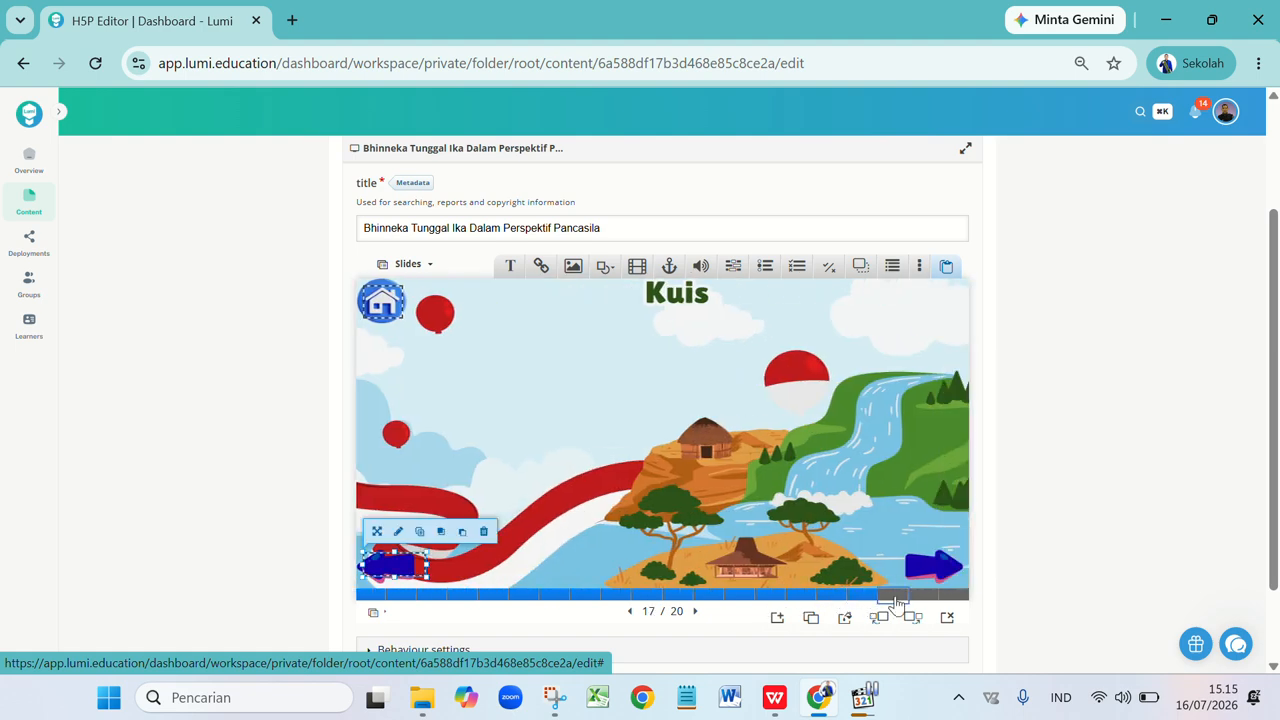
{"action": "left_click", "coordinate": [895, 597]}
{"action": "left_click", "coordinate": [917, 597]}
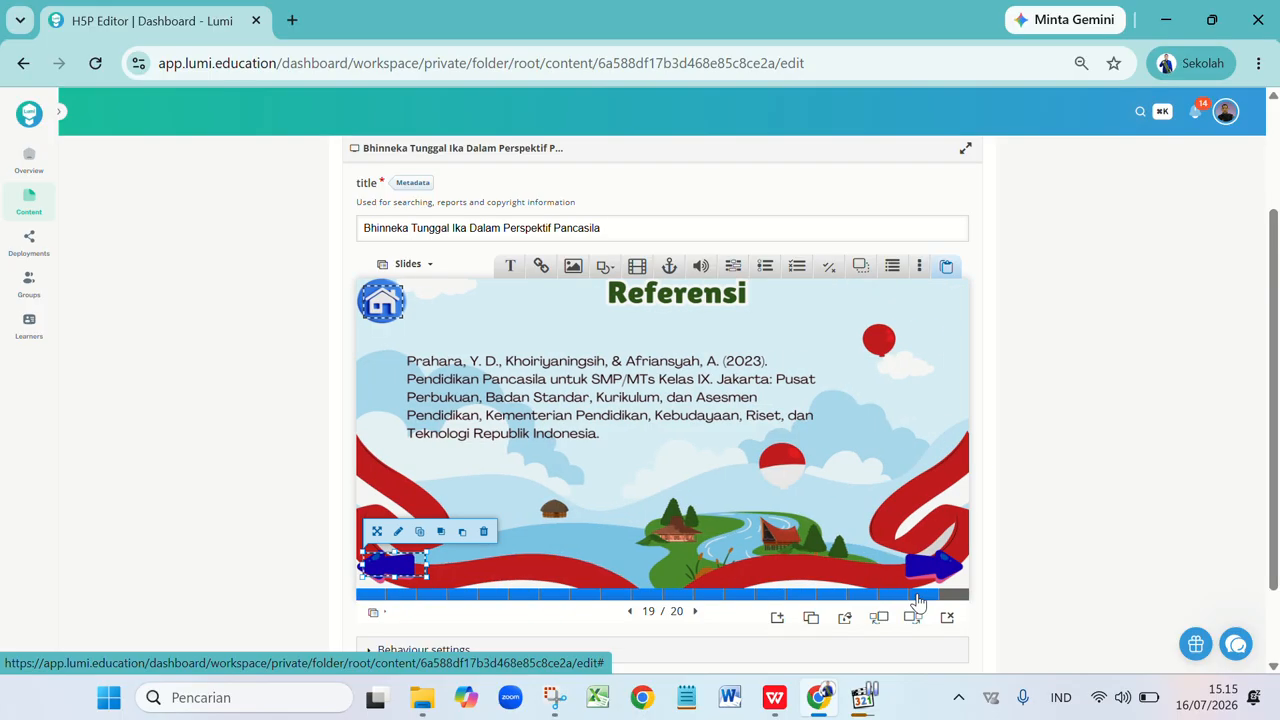
{"action": "left_click", "coordinate": [943, 597]}
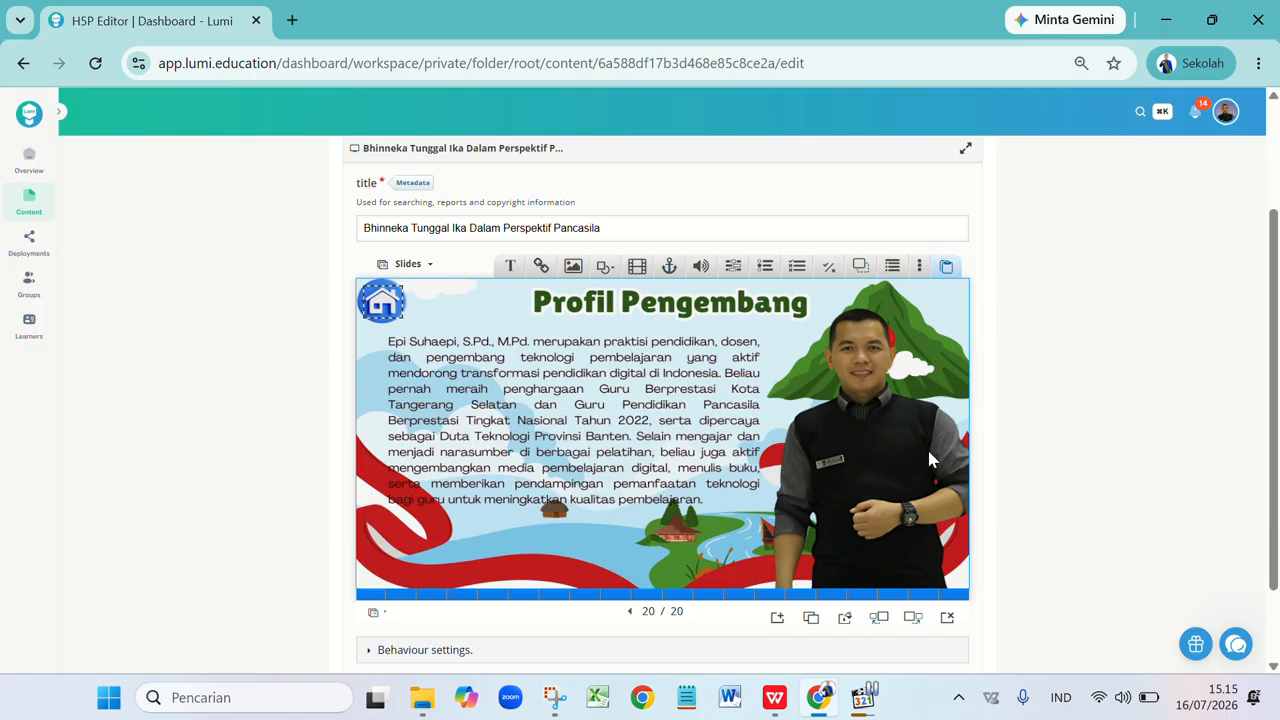
- Copy the forward arrow link from slide 3 to slide 4 and fit it over the blue forward arrow
{"action": "left_click", "coordinate": [402, 597]}
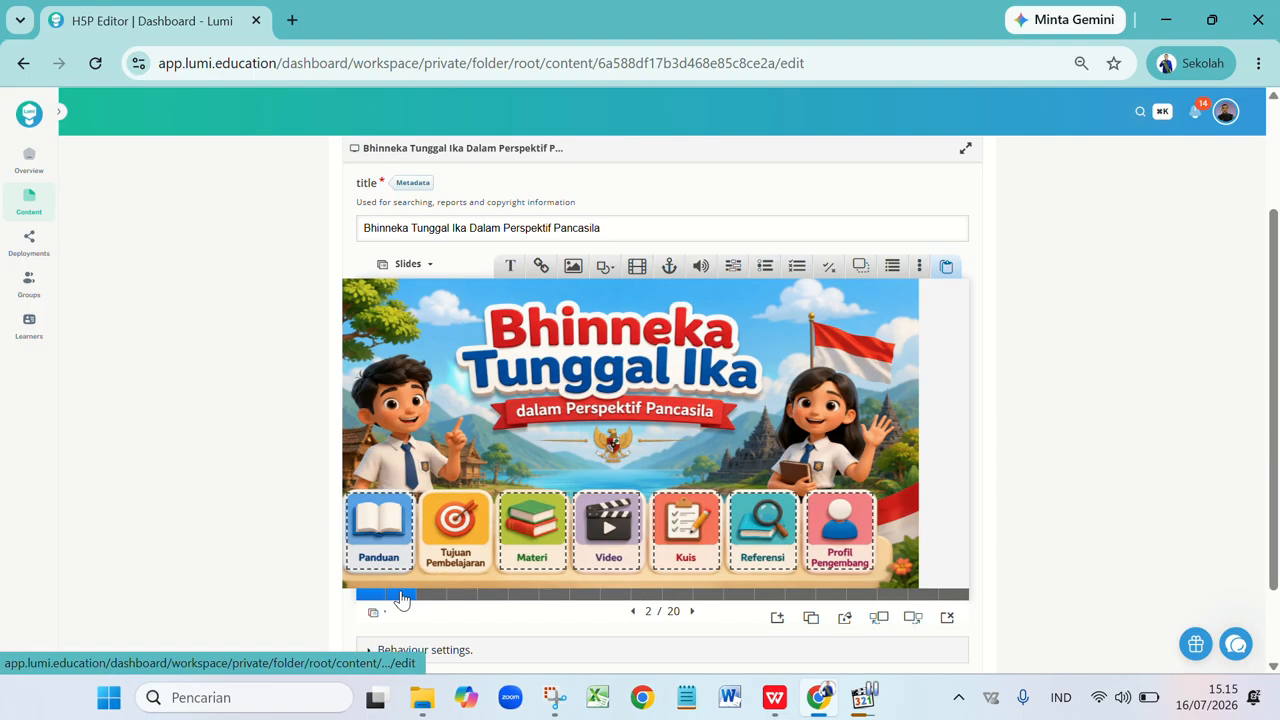
{"action": "left_click", "coordinate": [431, 596]}
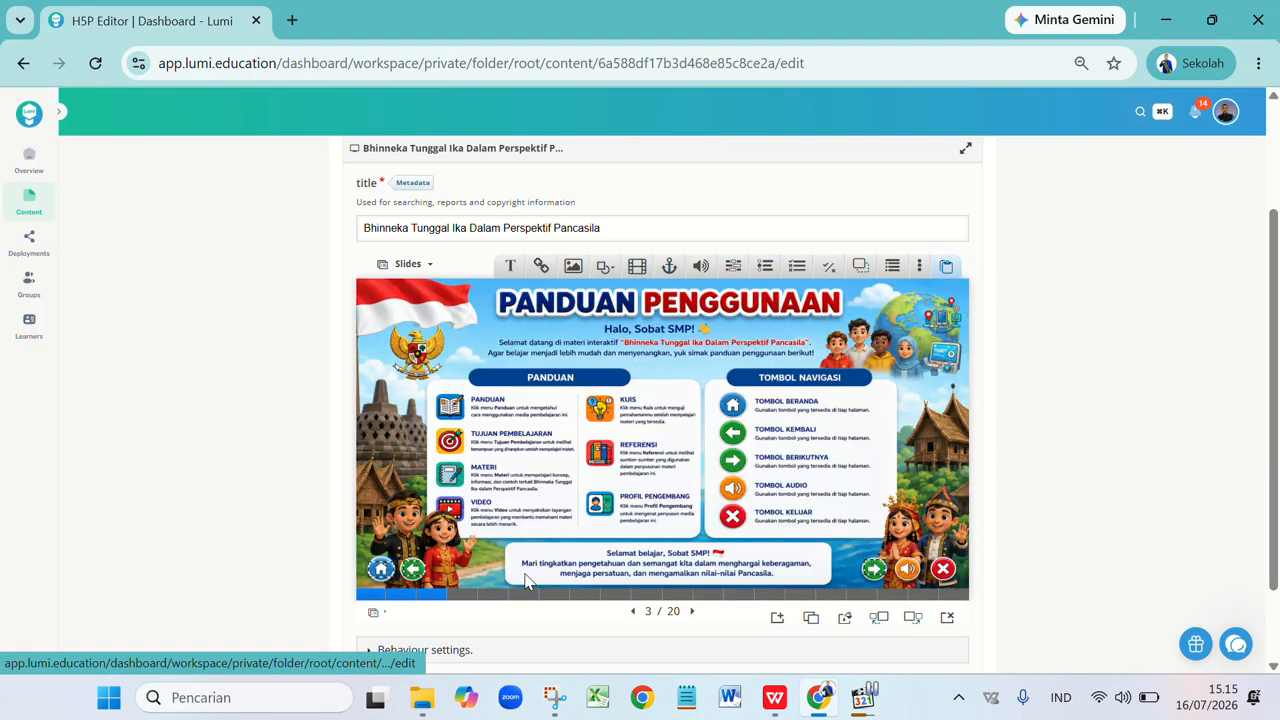
{"action": "left_click", "coordinate": [873, 569]}
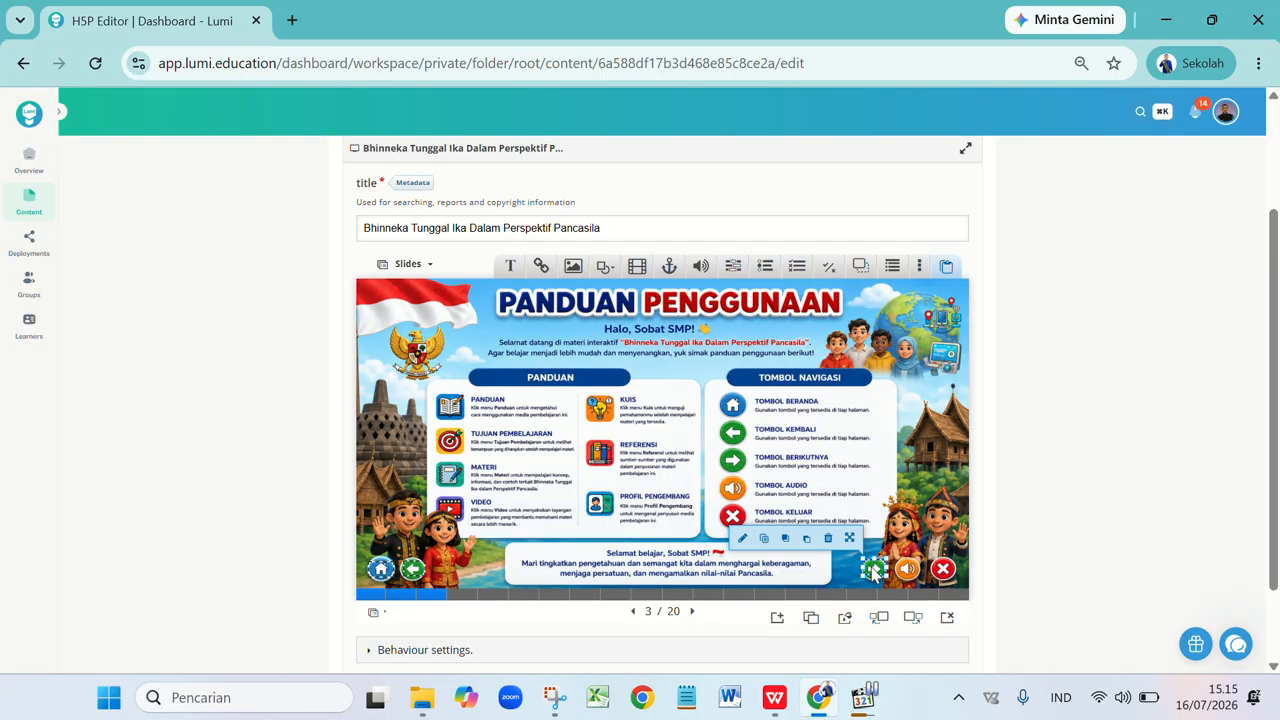
{"action": "left_click", "coordinate": [462, 596]}
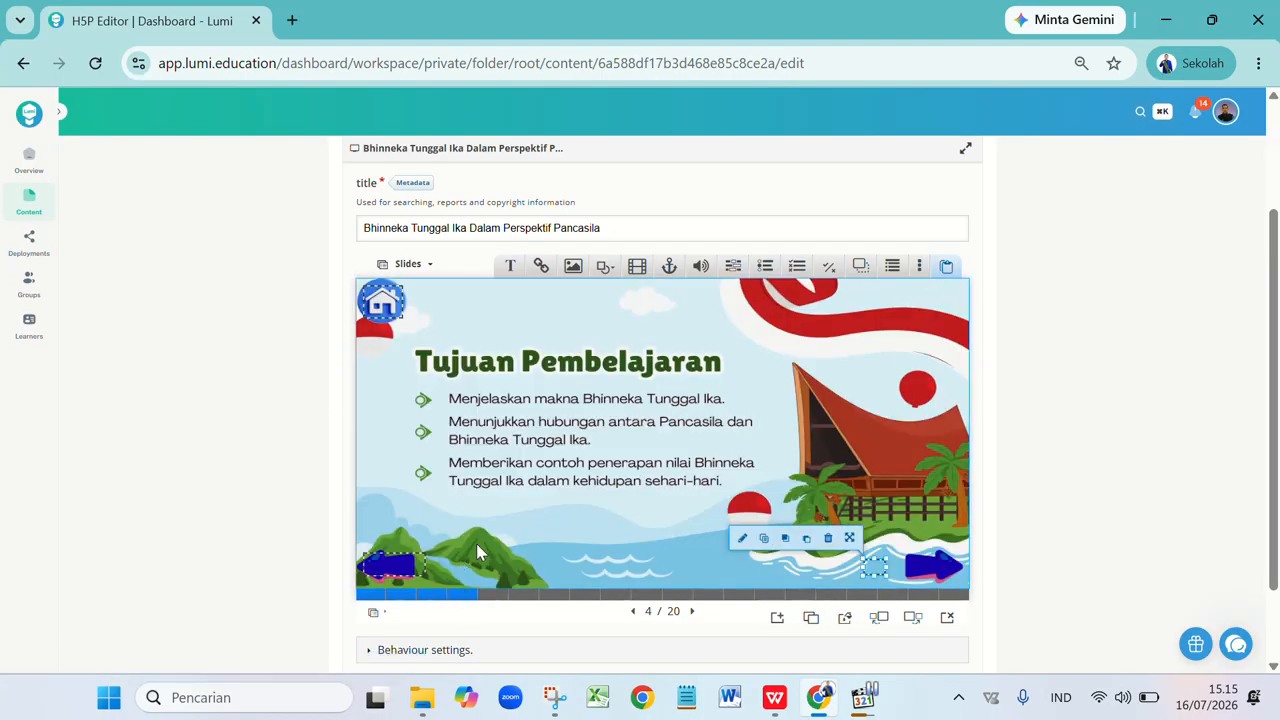
{"action": "left_click_drag", "start_coordinate": [893, 578], "coordinate": [940, 572]}
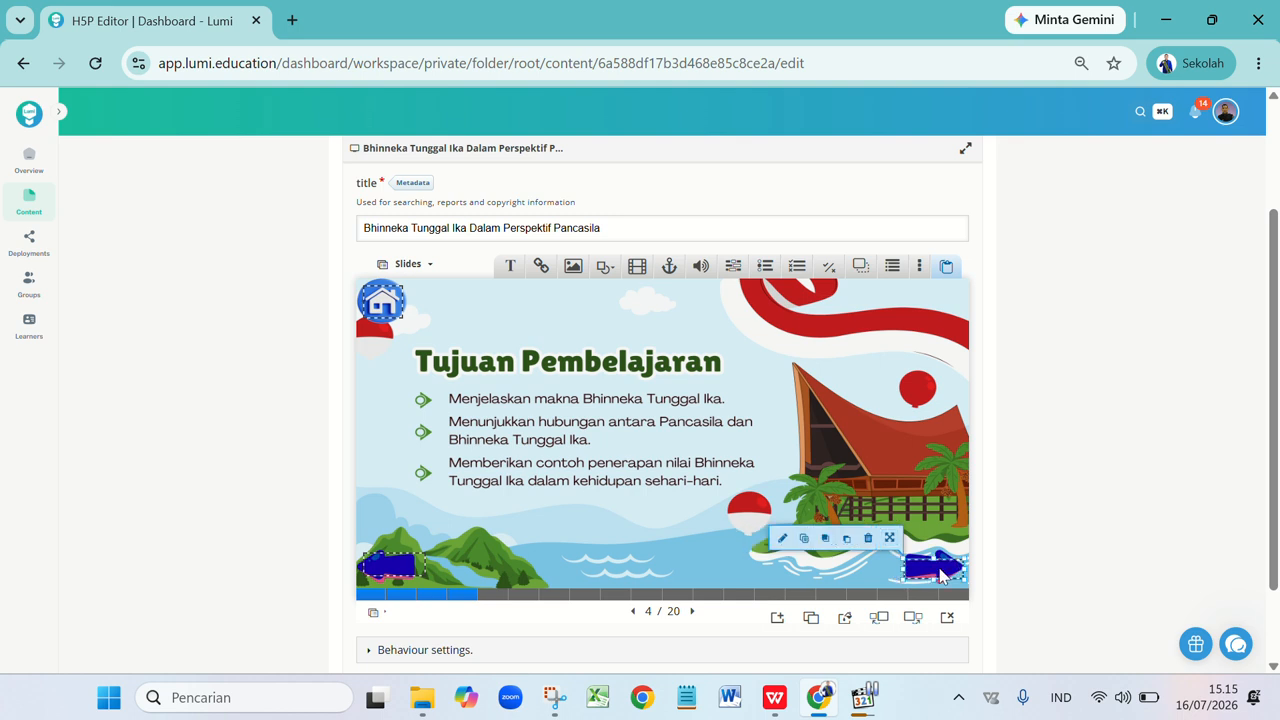
- Paste the resized forward arrow link from slide 4 over the blue forward arrow on each of slides 5 to 19
{"action": "left_click", "coordinate": [500, 597]}
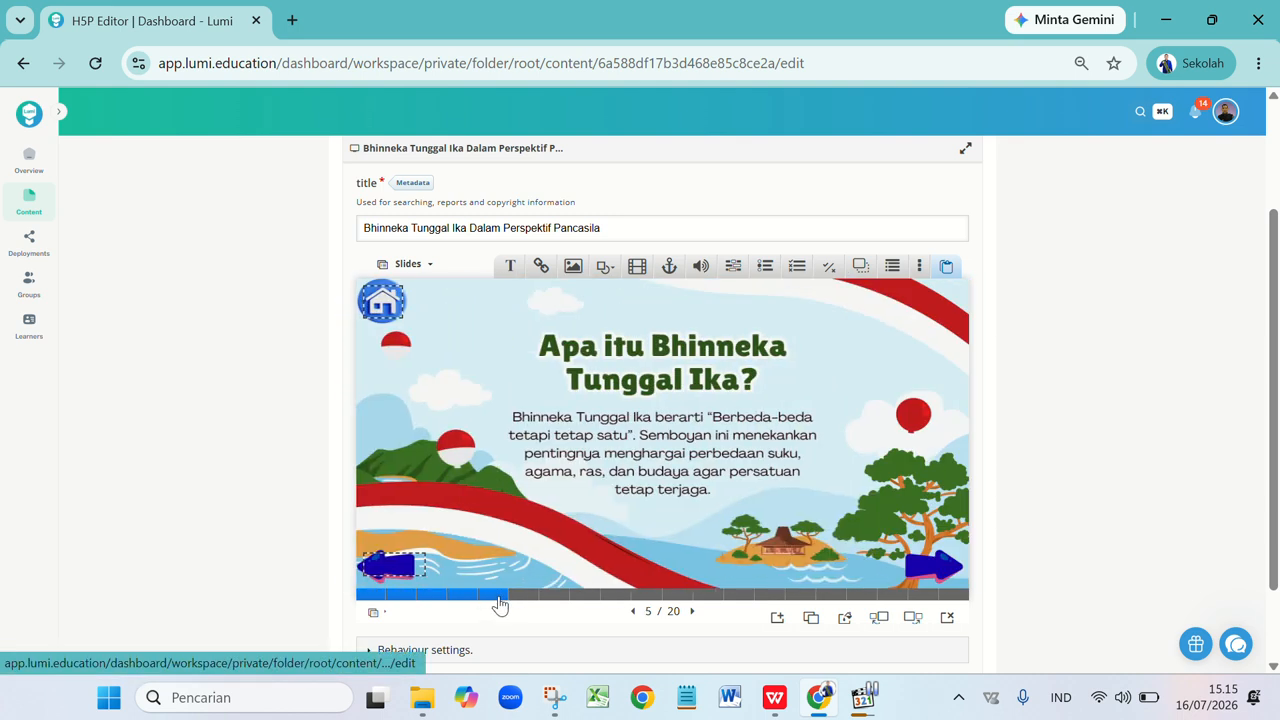
{"action": "left_click", "coordinate": [540, 597]}
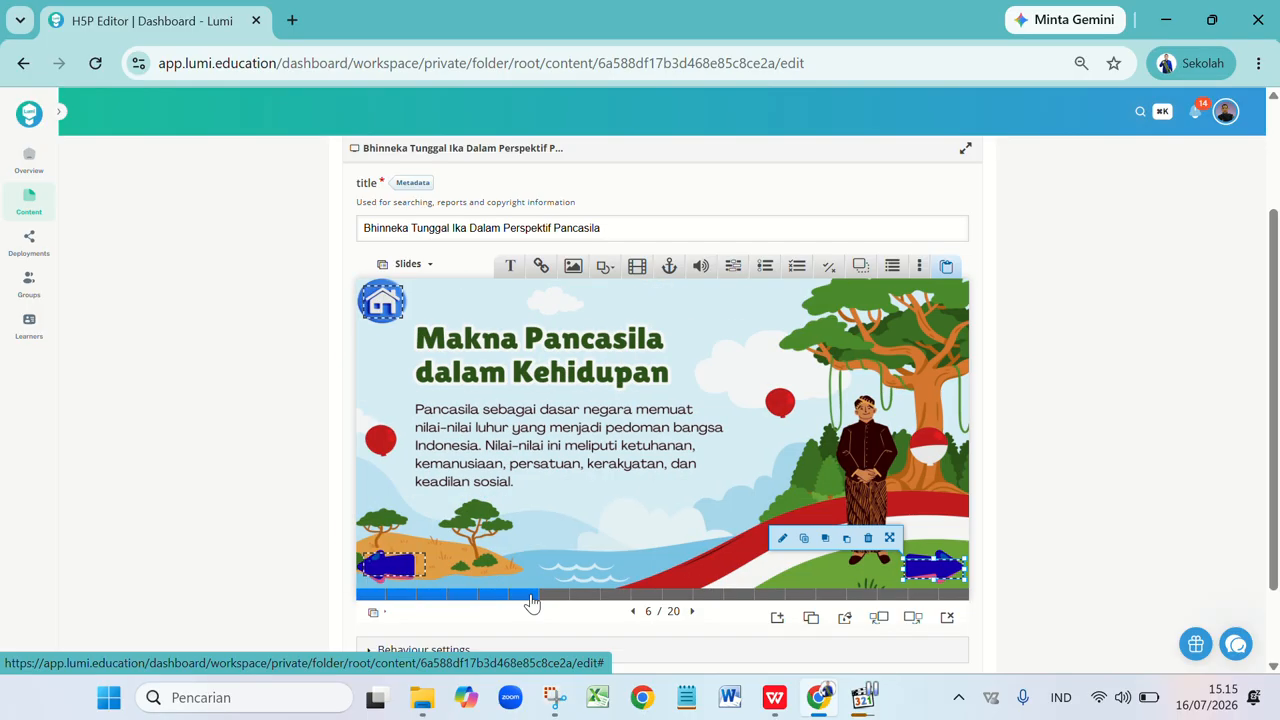
{"action": "left_click", "coordinate": [584, 597]}
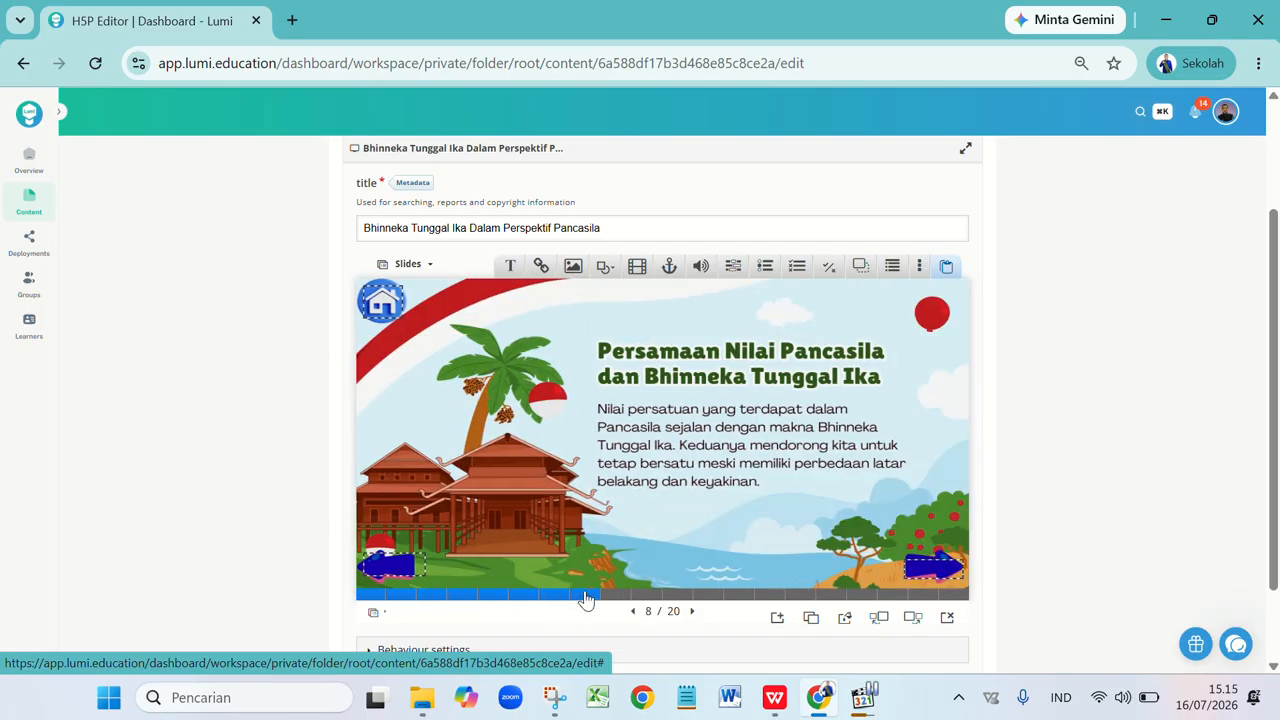
{"action": "left_click", "coordinate": [613, 598]}
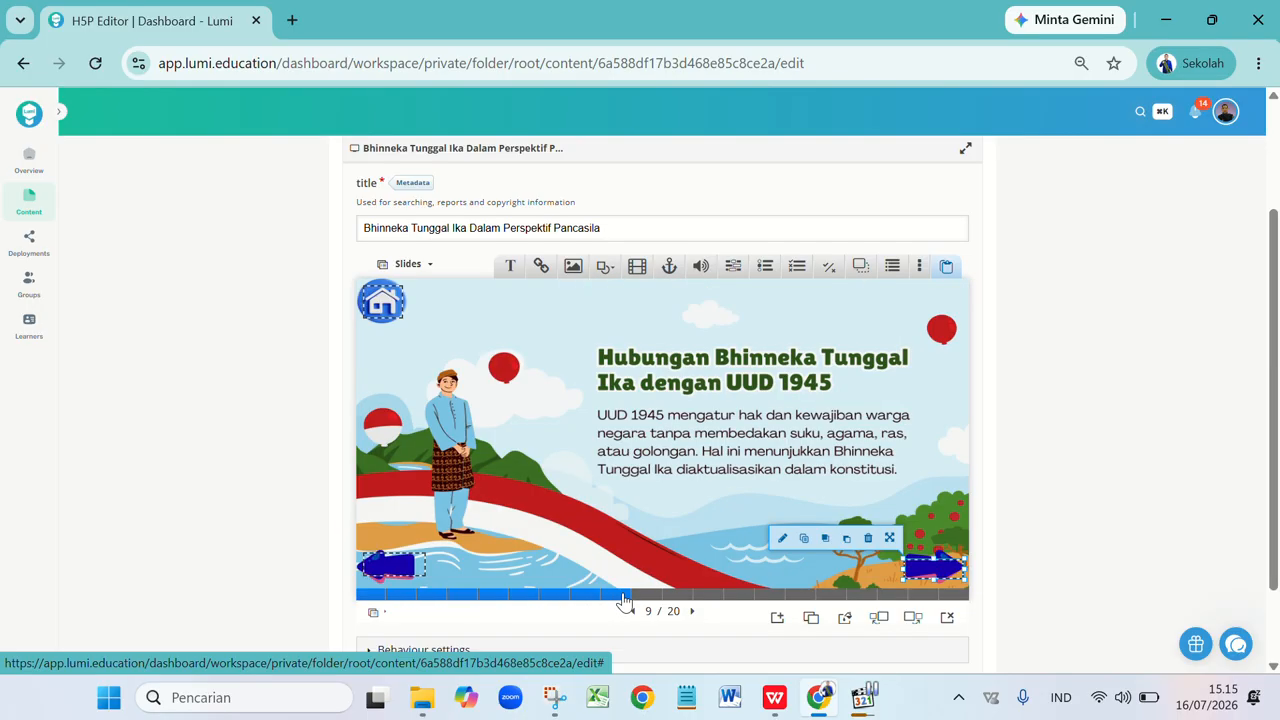
{"action": "left_click", "coordinate": [653, 597]}
{"action": "left_click", "coordinate": [677, 597]}
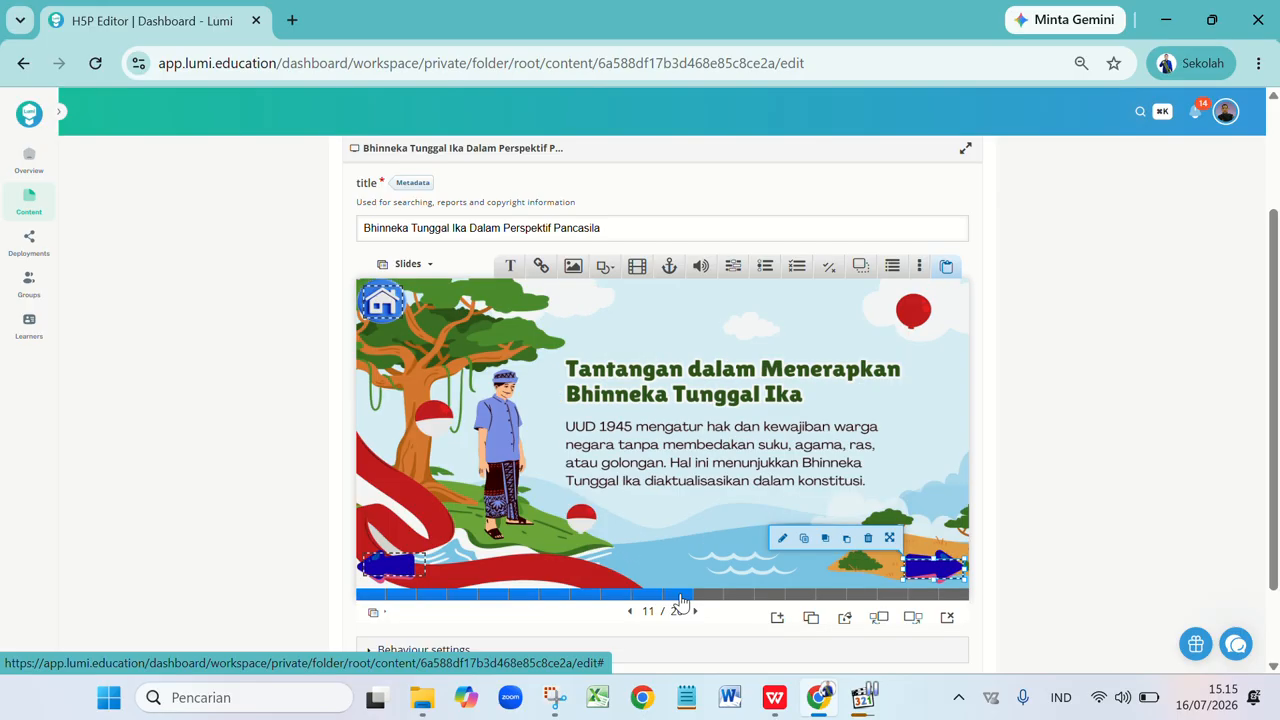
{"action": "left_click", "coordinate": [712, 597]}
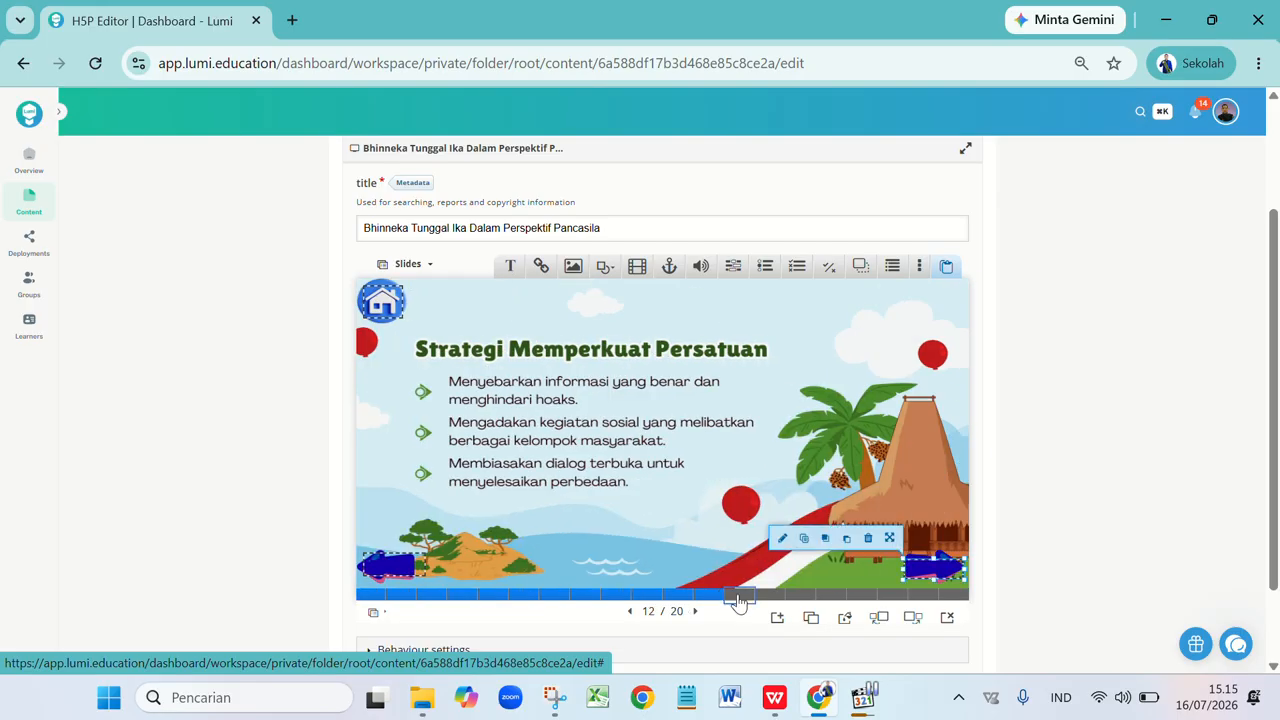
{"action": "left_click", "coordinate": [738, 598]}
{"action": "left_click", "coordinate": [768, 598]}
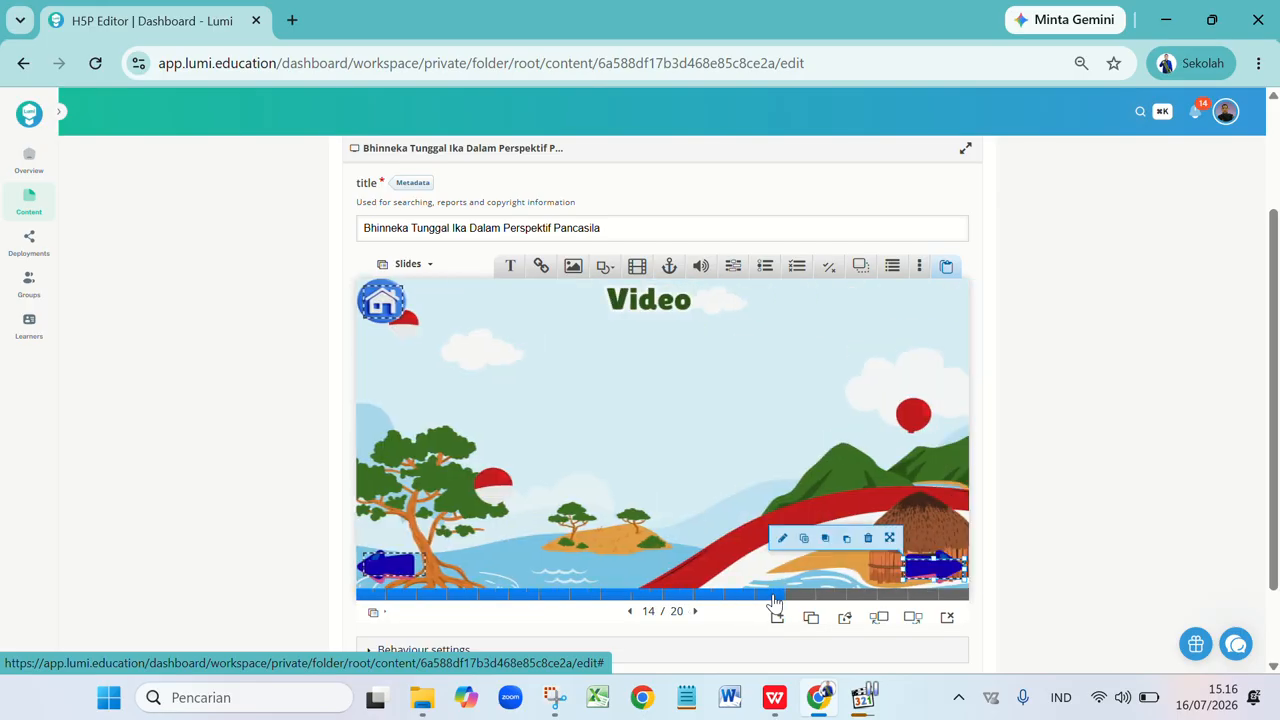
{"action": "left_click", "coordinate": [800, 598]}
{"action": "left_click", "coordinate": [828, 597]}
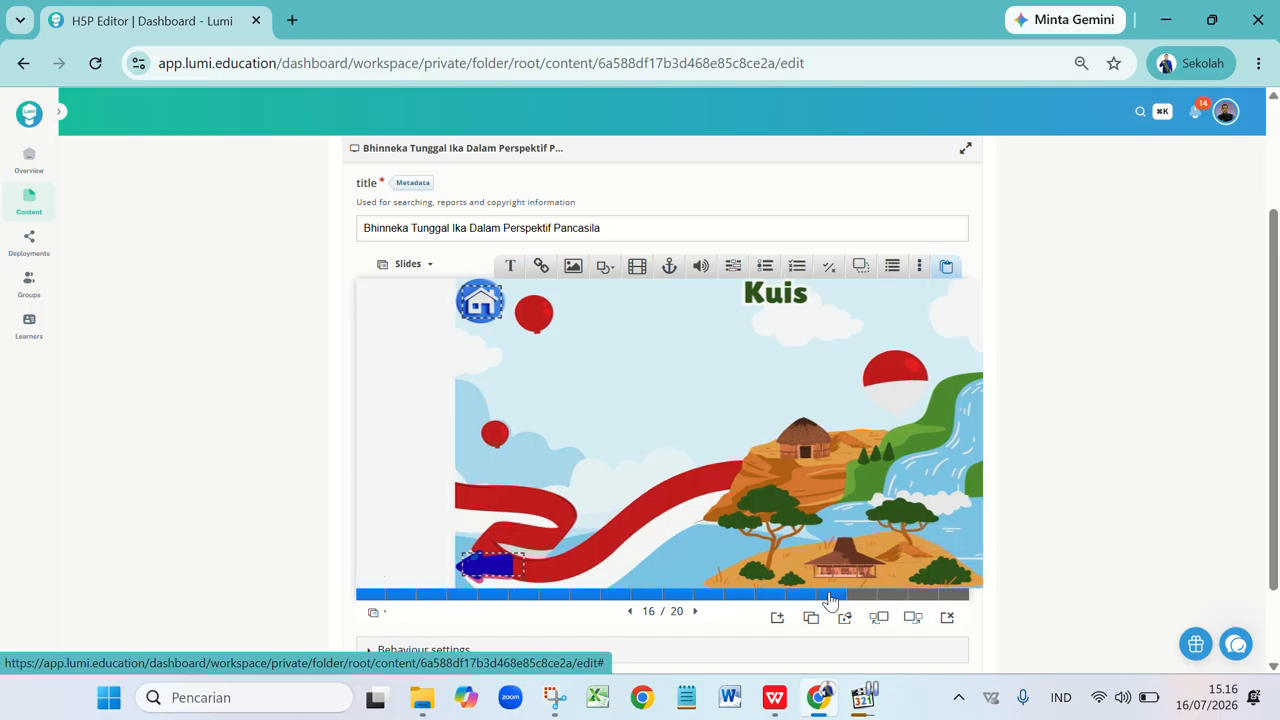
{"action": "left_click", "coordinate": [858, 597]}
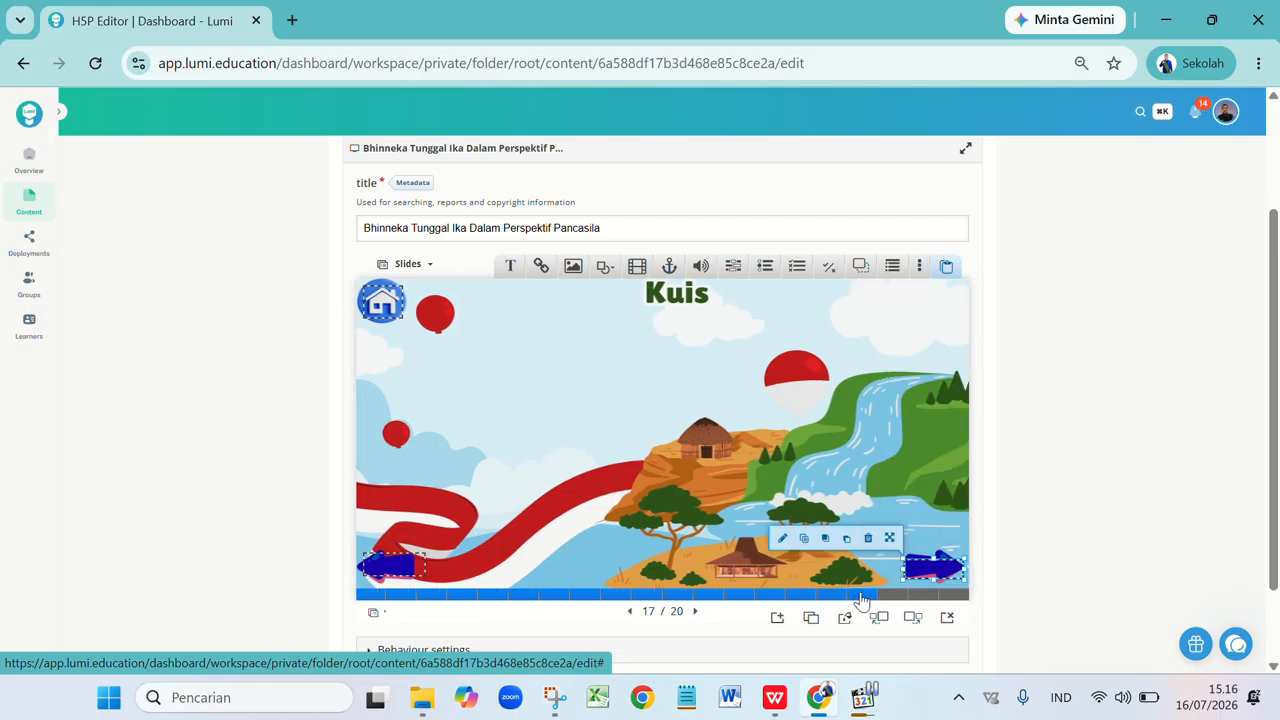
{"action": "left_click", "coordinate": [888, 597]}
{"action": "left_click", "coordinate": [918, 597]}
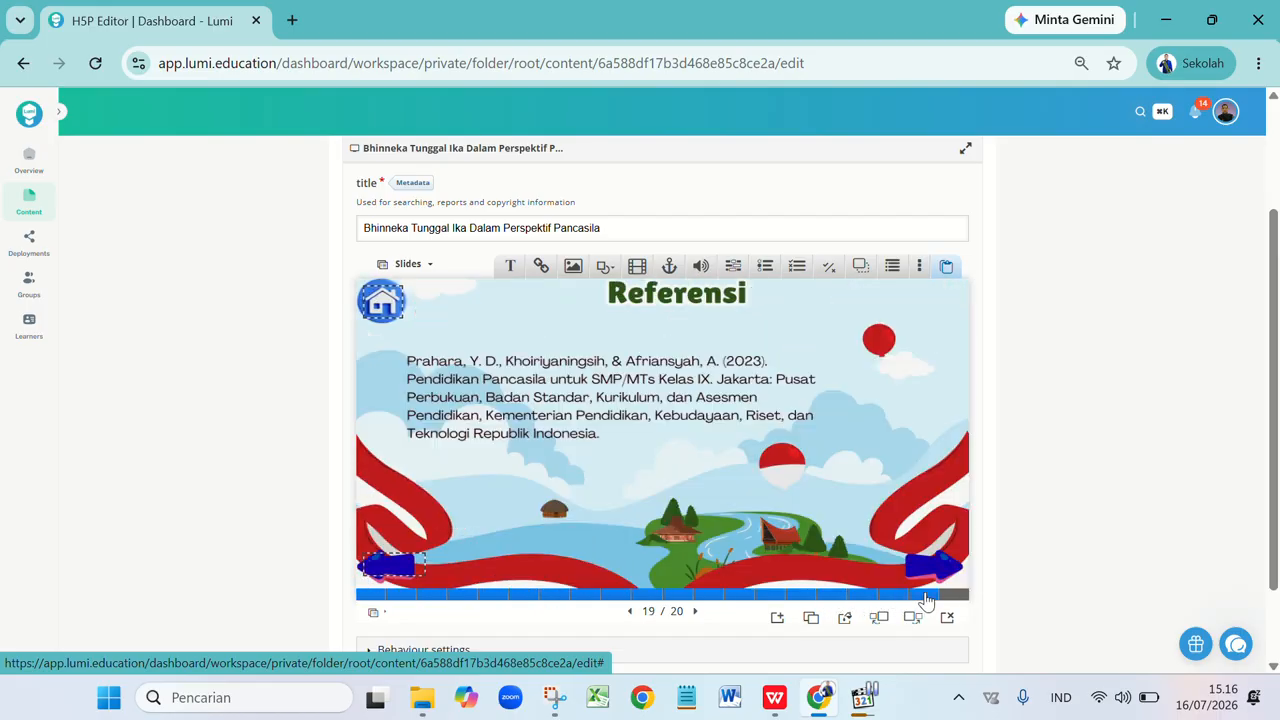
{"action": "key", "text": "ctrl+v"}
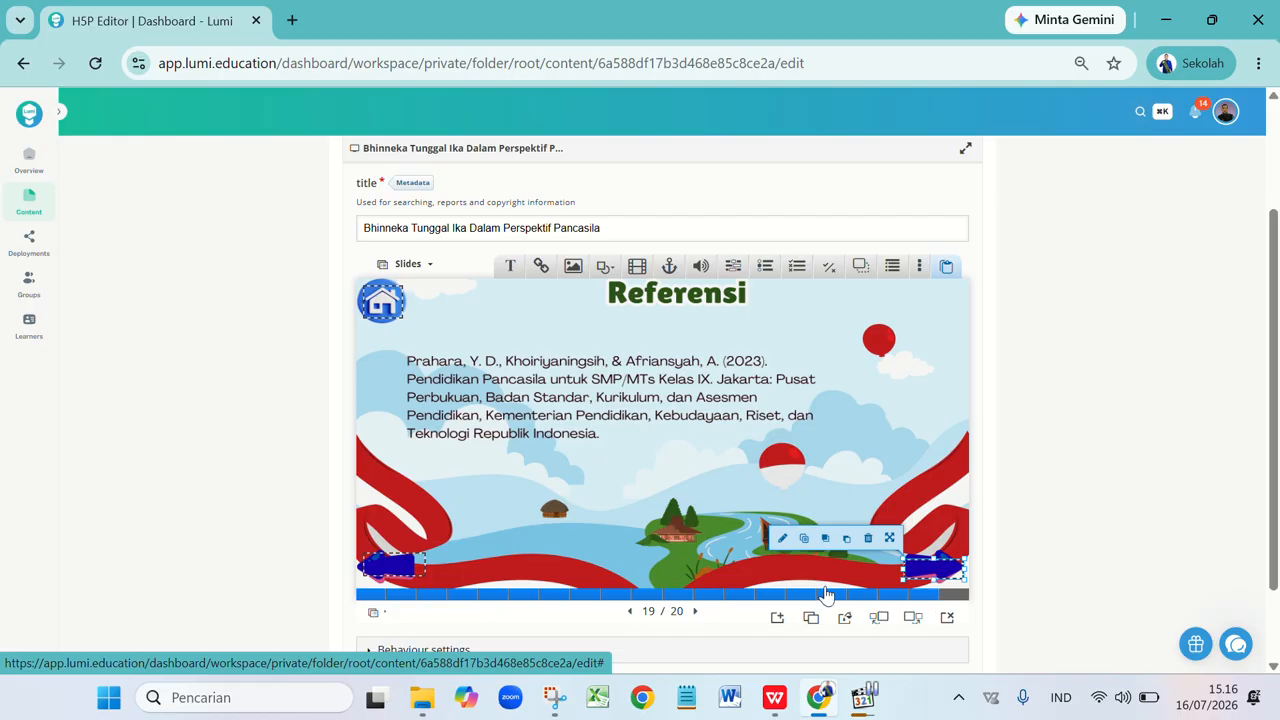
- Check the links on slides 2, 3 and 4, and go to the Video slide, slide 14
{"action": "left_click", "coordinate": [401, 597]}
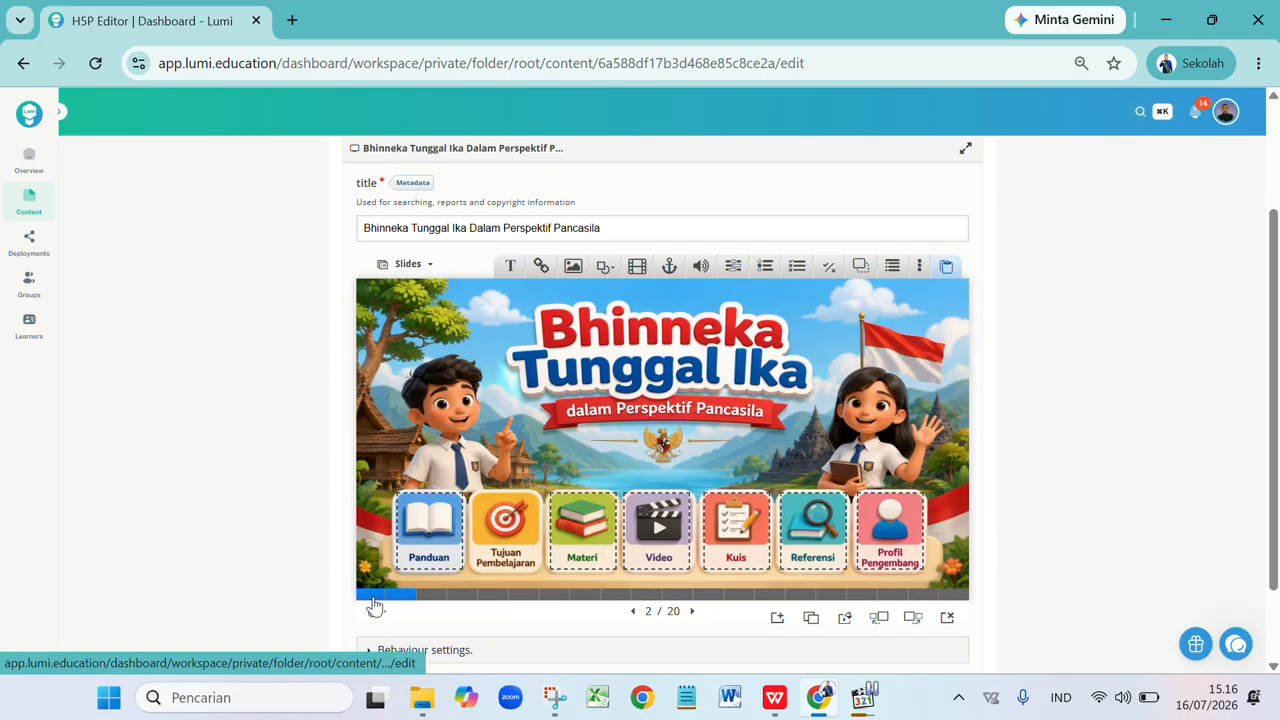
{"action": "left_click", "coordinate": [374, 605]}
{"action": "left_click", "coordinate": [406, 598]}
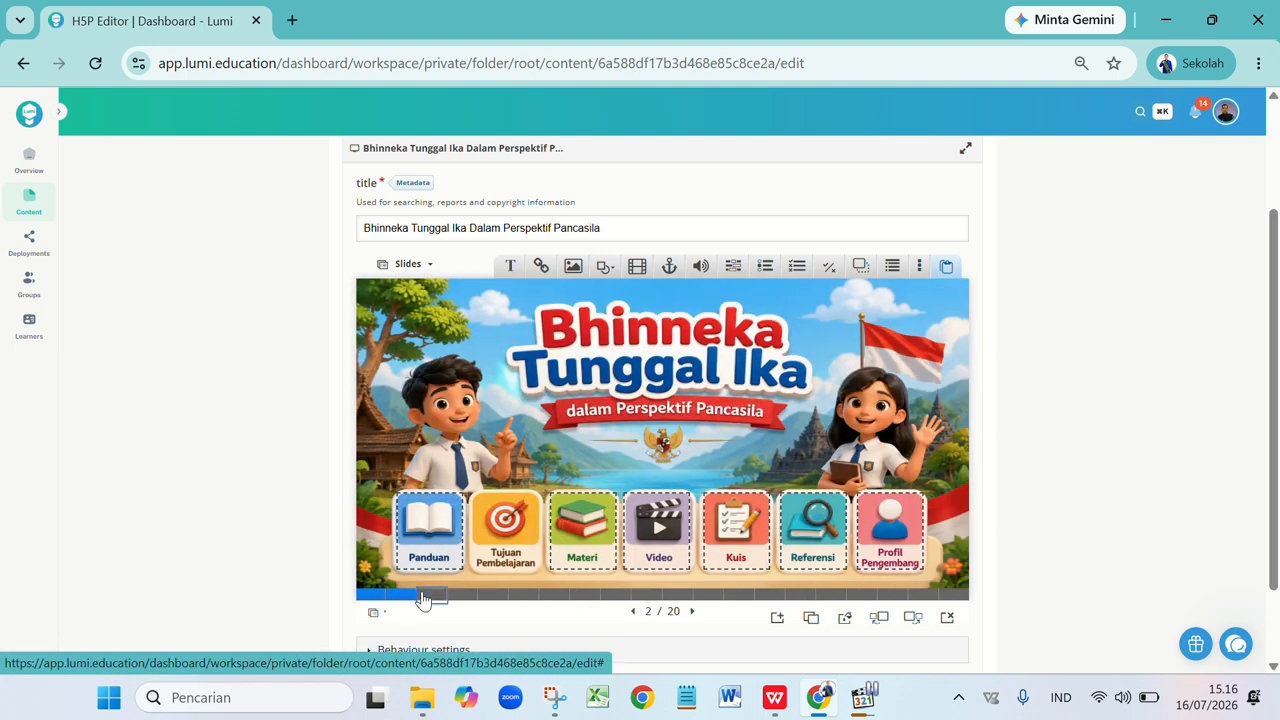
{"action": "left_click", "coordinate": [420, 598]}
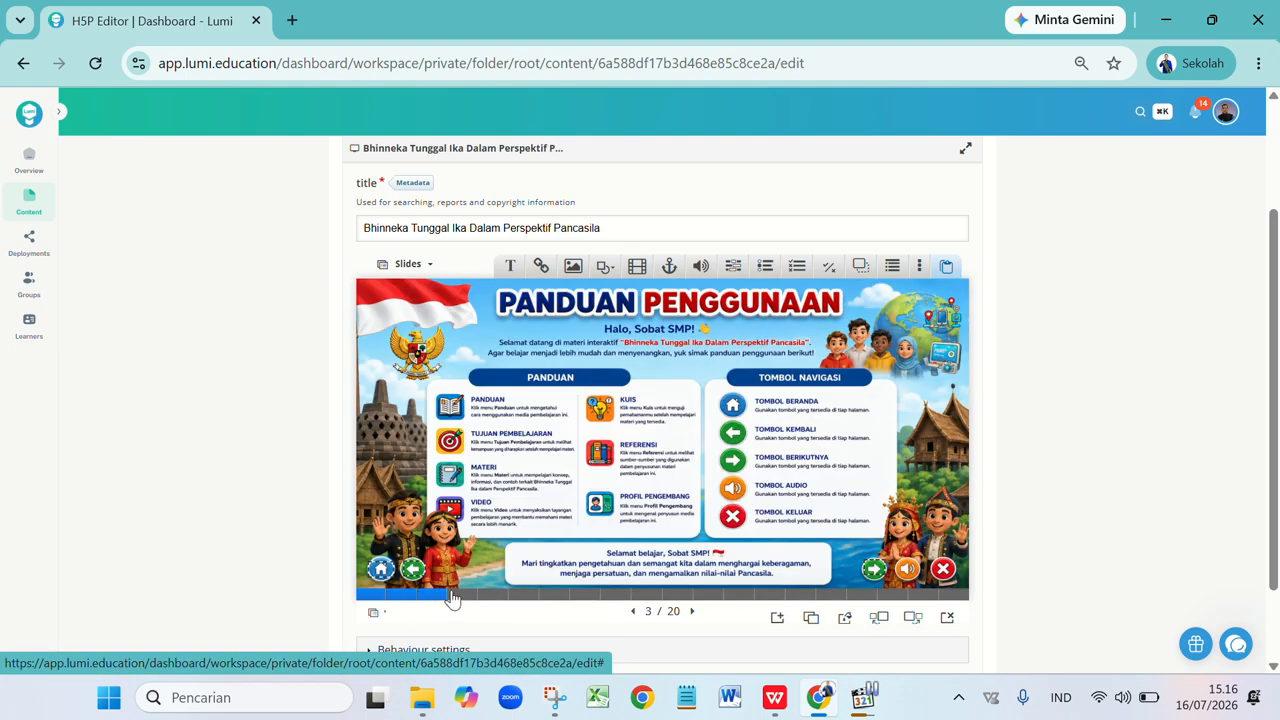
{"action": "left_click", "coordinate": [452, 598]}
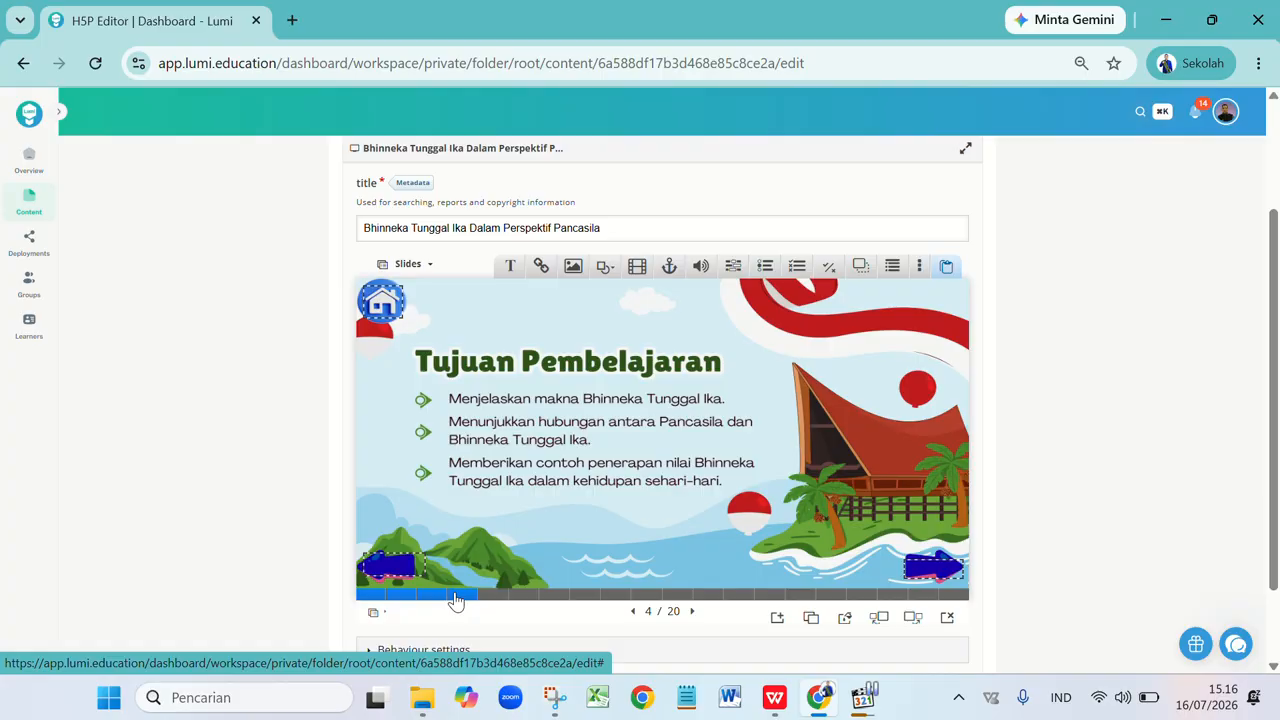
{"action": "left_click", "coordinate": [740, 598]}
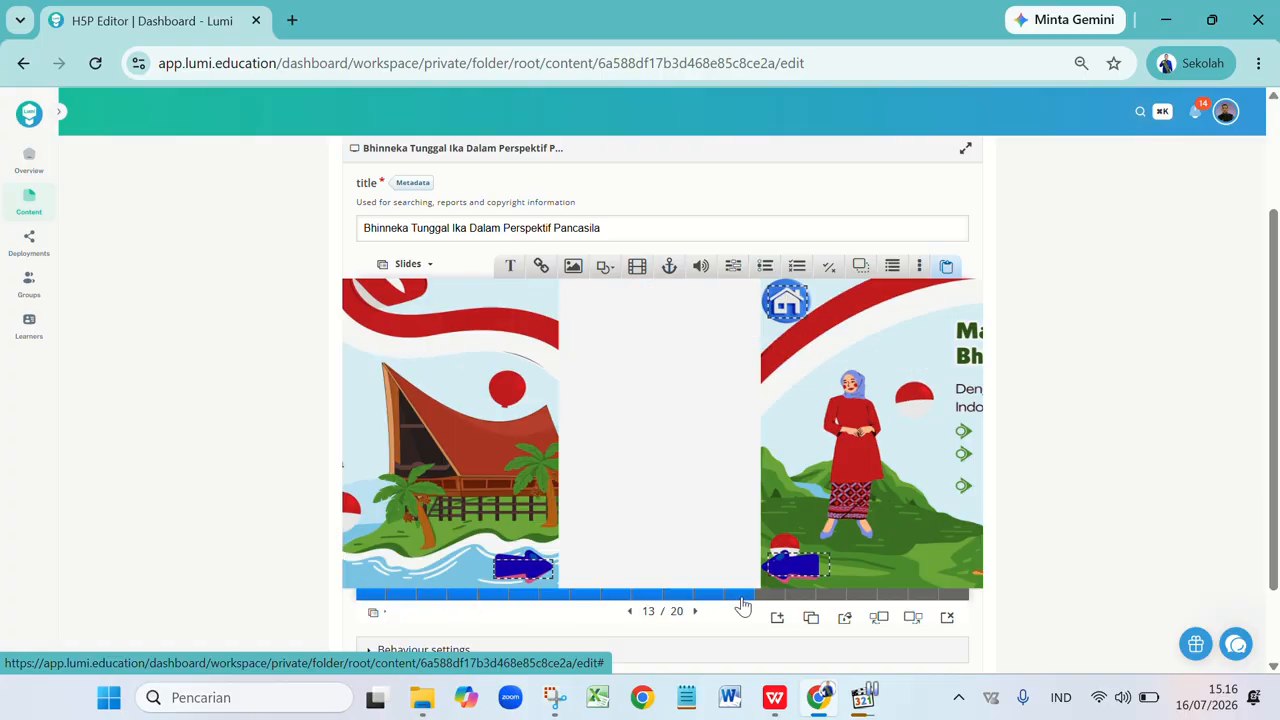
{"action": "left_click", "coordinate": [766, 598]}
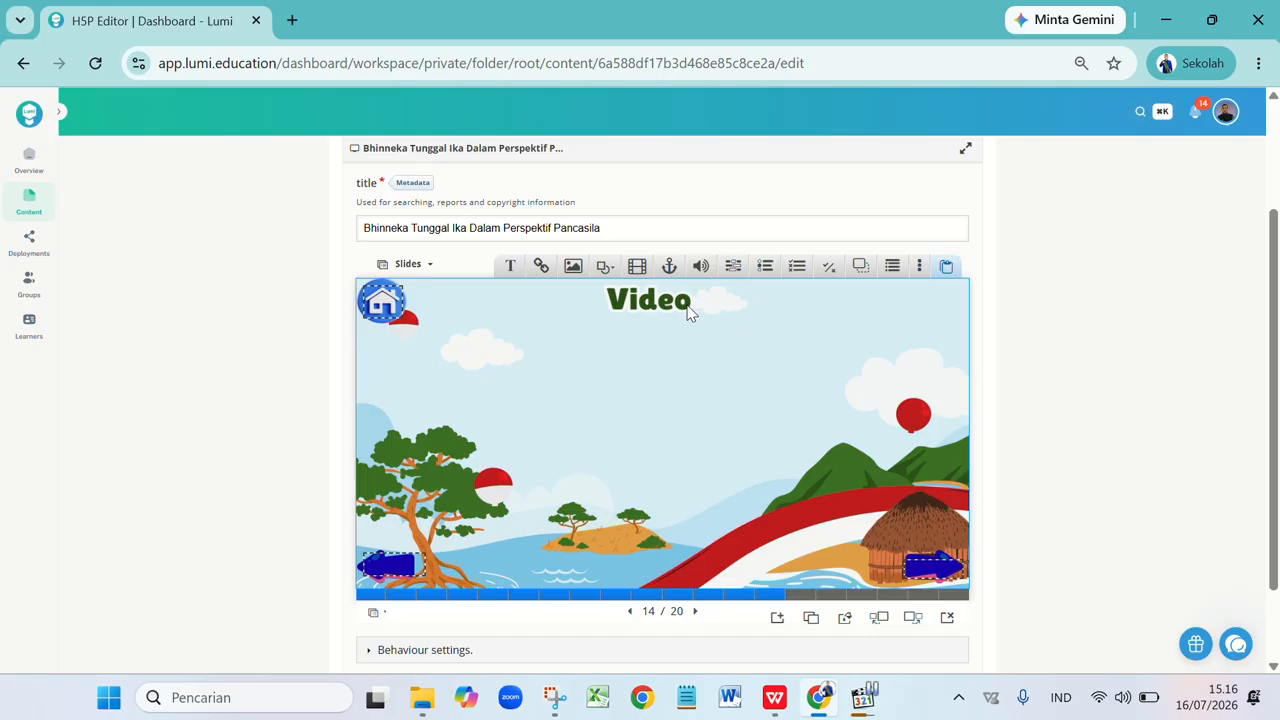
- Open the Epsu TV YouTube channel in a new browser tab and show its list of videos
{"action": "key", "text": "ctrl+t"}
{"action": "type", "text": "epsu"}
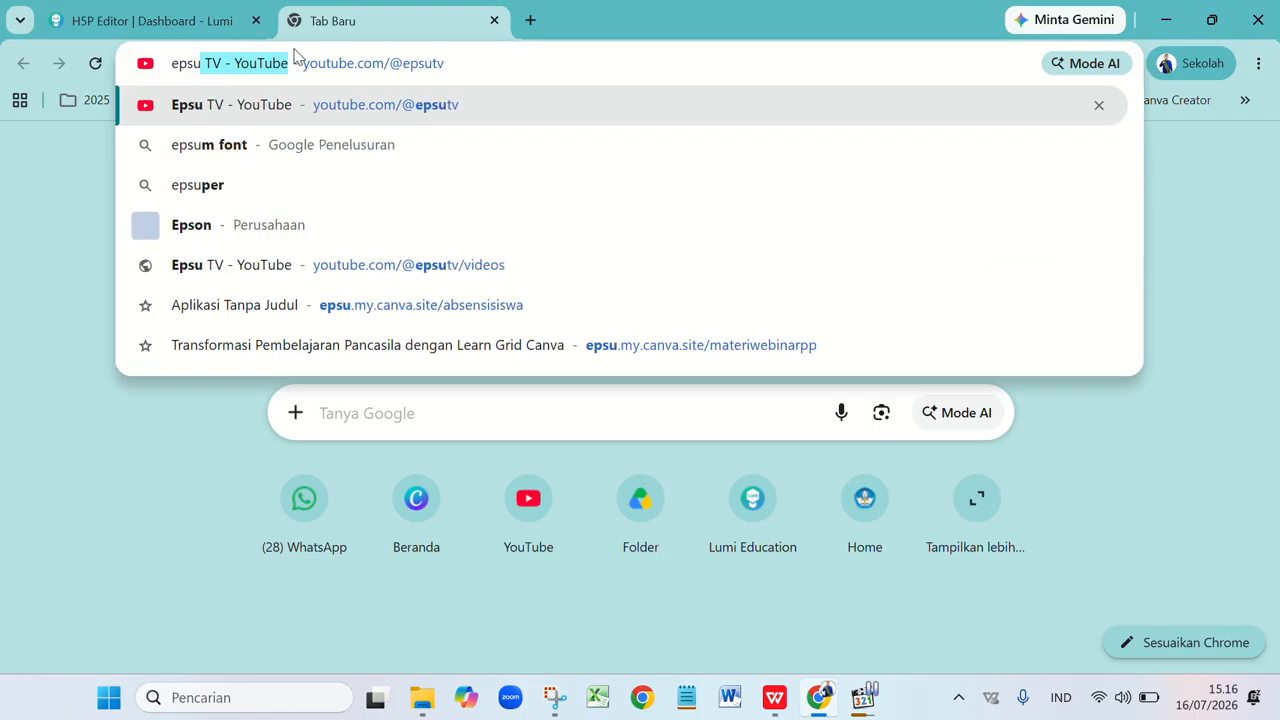
{"action": "key", "text": "Return"}
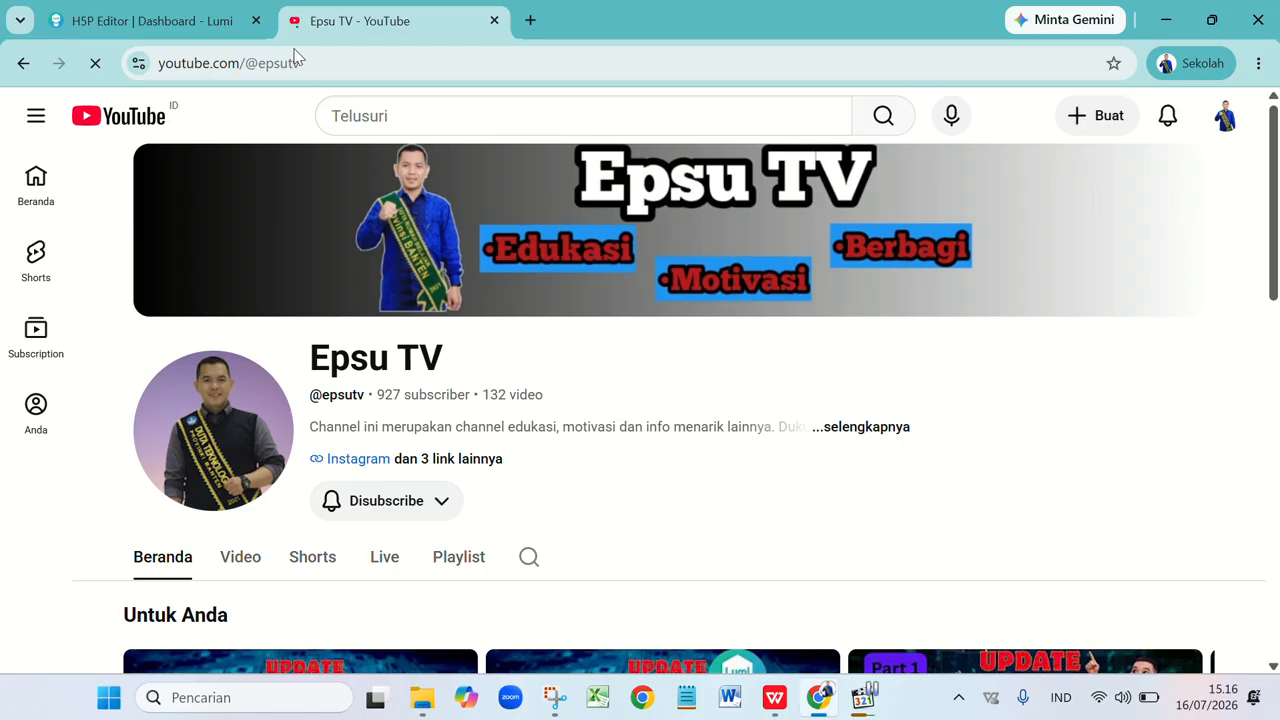
{"action": "left_click", "coordinate": [250, 562]}
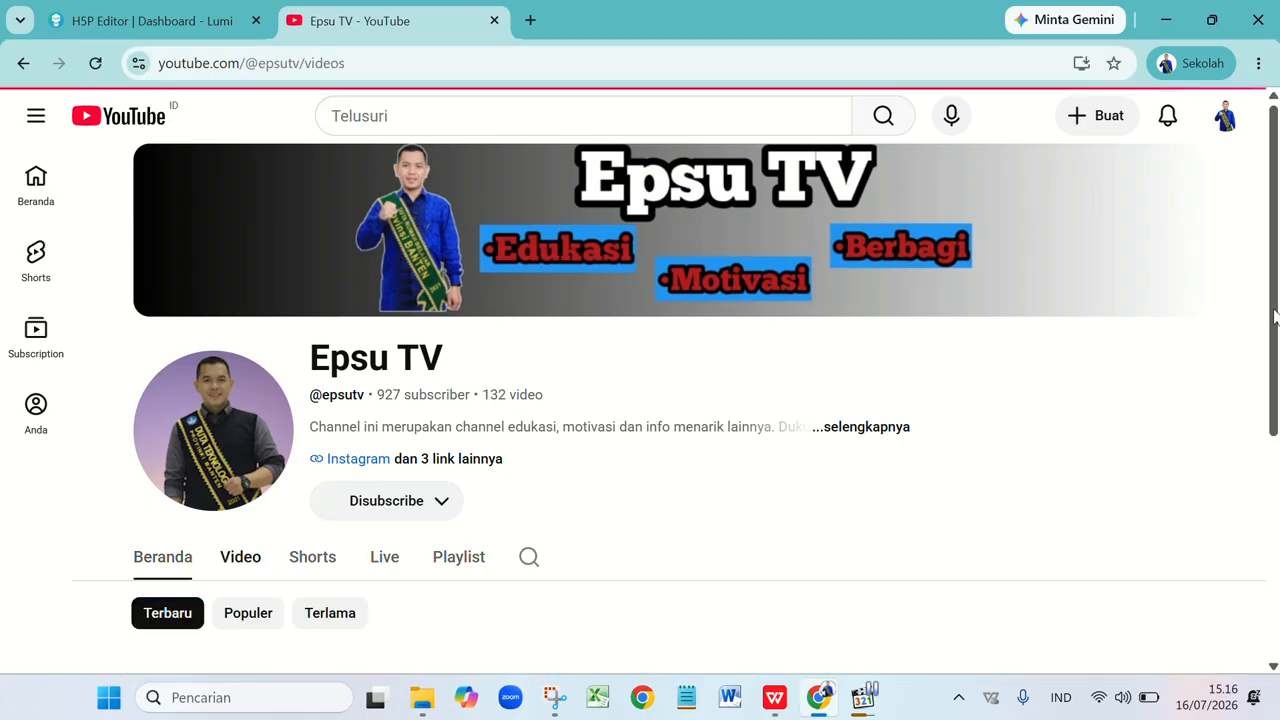
- Find and open the channel's video "Keberagaman Masyaraat Indonesia (Dalam Bingkai Bhinneka Tunggal Ika)"
{"action": "scroll", "coordinate": [1274, 316], "scroll_direction": "down", "scroll_amount": 3}
{"action": "scroll", "coordinate": [1190, 268], "scroll_direction": "down", "scroll_amount": 20}
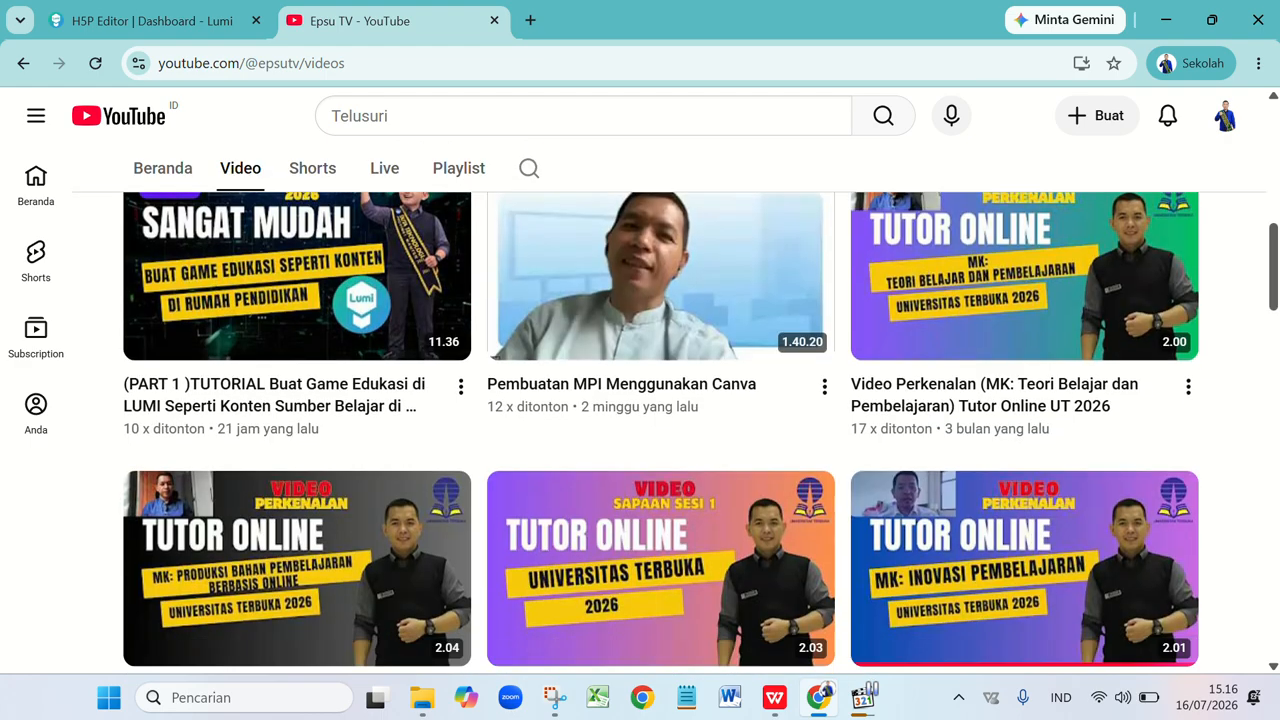
{"action": "scroll", "coordinate": [1190, 268], "scroll_direction": "down", "scroll_amount": 8}
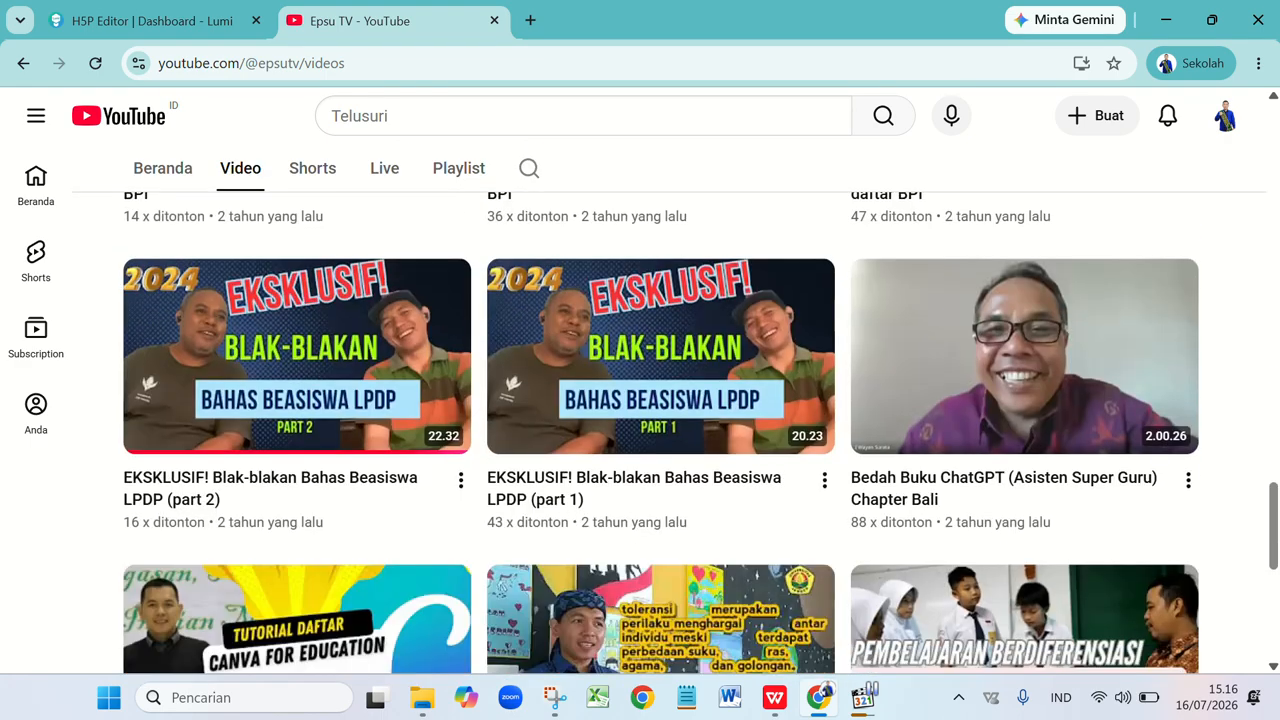
{"action": "scroll", "coordinate": [700, 423], "scroll_direction": "down", "scroll_amount": 1}
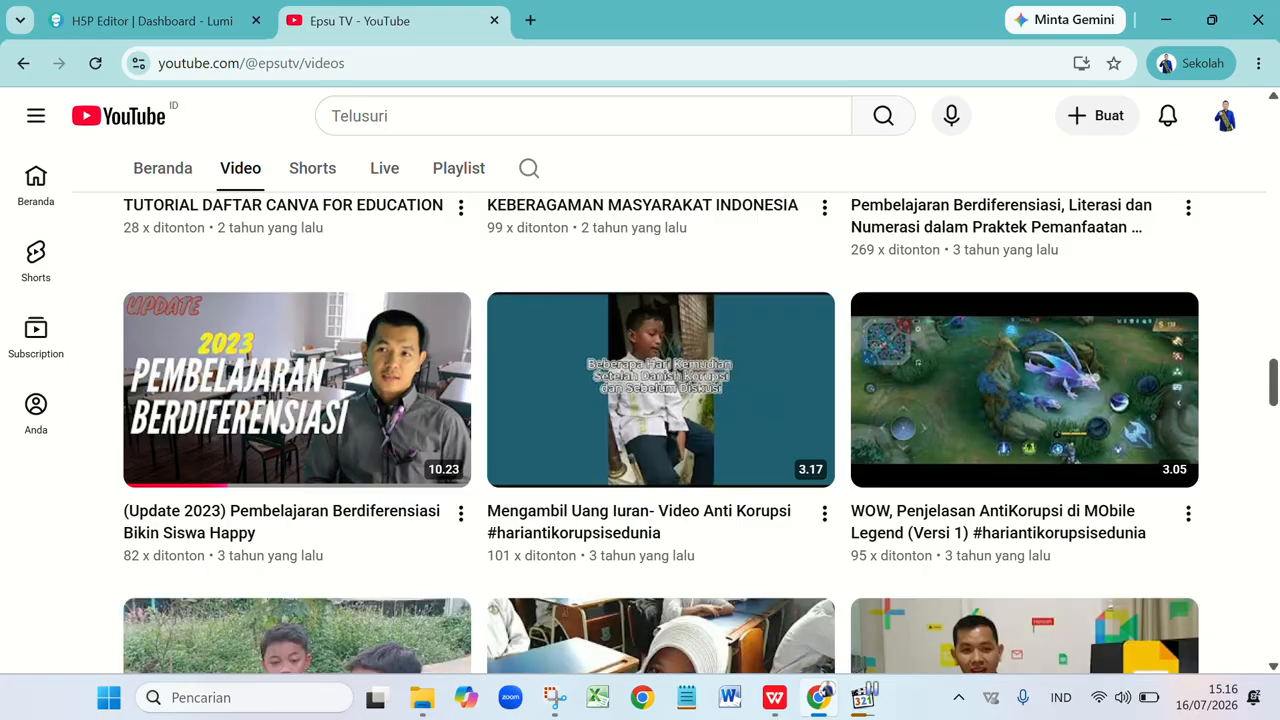
{"action": "scroll", "coordinate": [1277, 632], "scroll_direction": "down", "scroll_amount": 20}
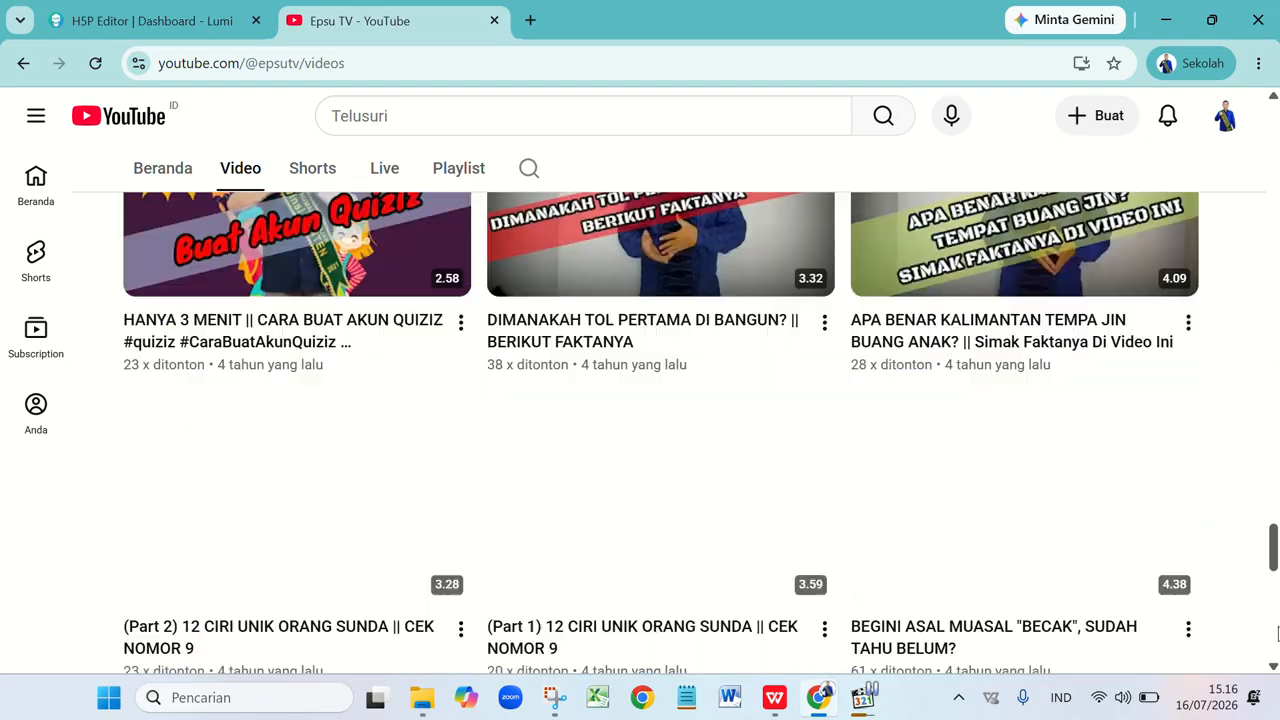
{"action": "scroll", "coordinate": [1277, 632], "scroll_direction": "down", "scroll_amount": 15}
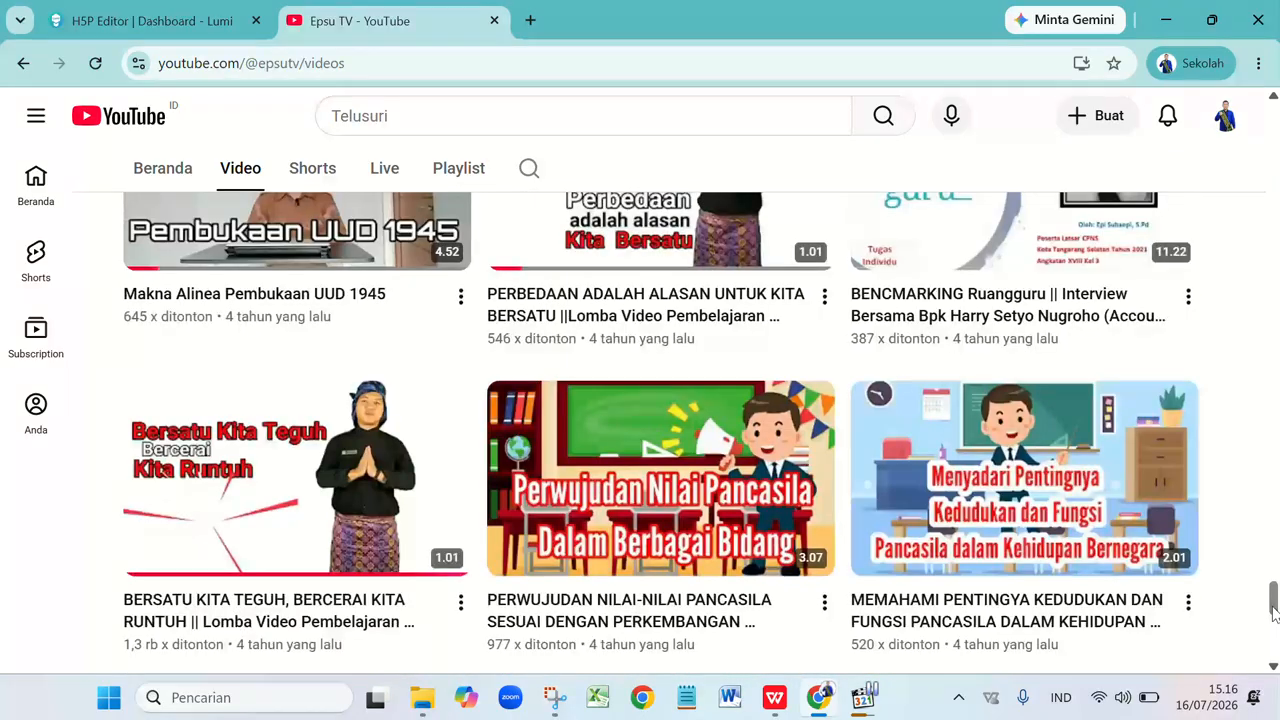
{"action": "left_click_drag", "start_coordinate": [1272, 607], "coordinate": [1271, 670]}
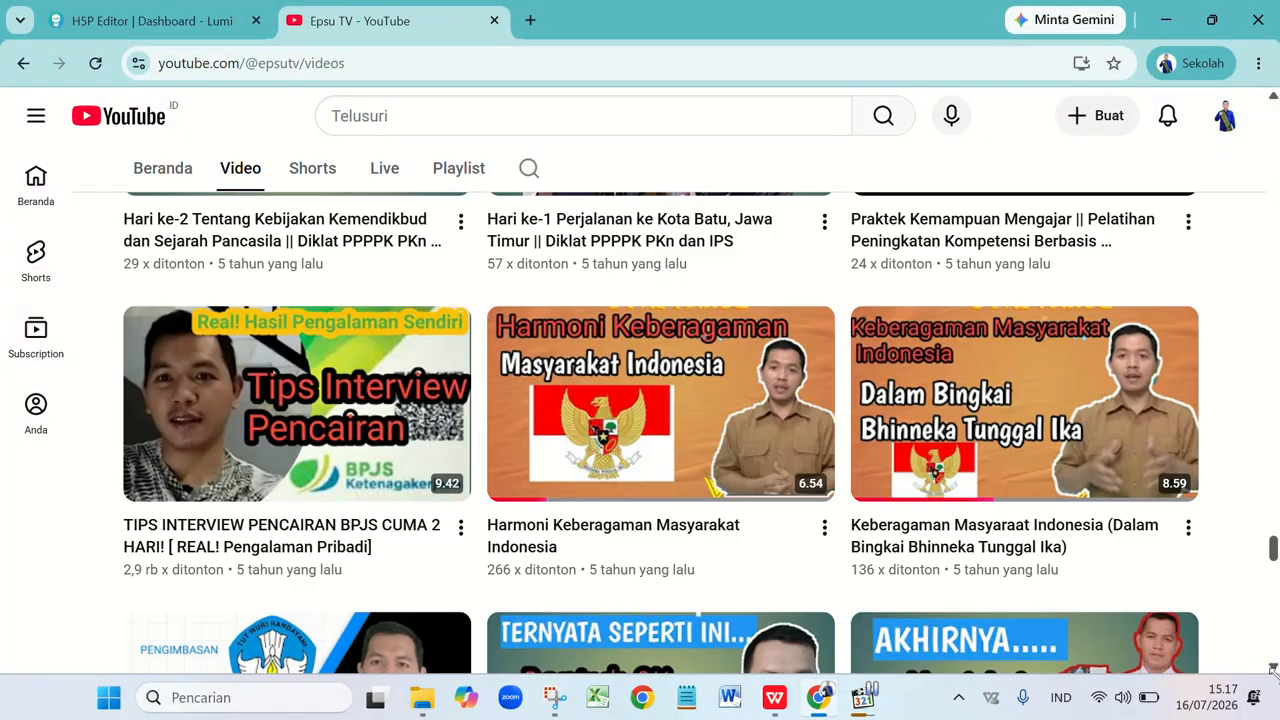
{"action": "left_click", "coordinate": [1056, 455]}
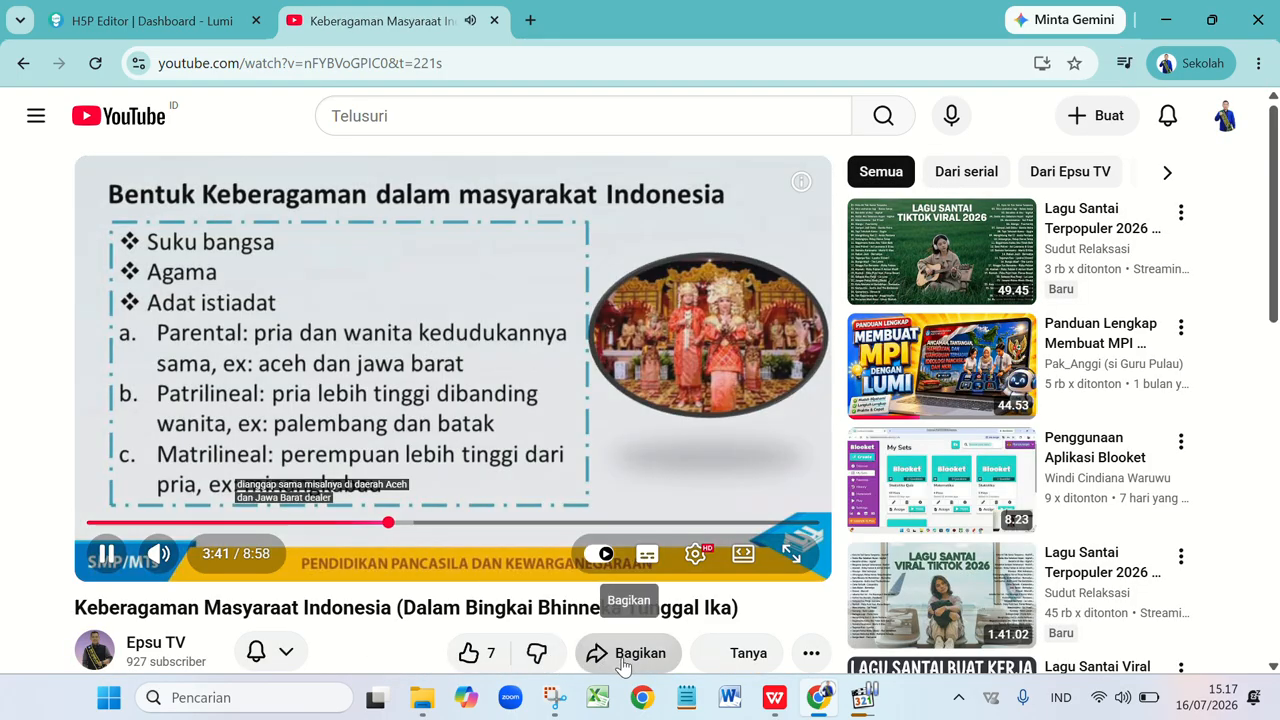
- Copy the video's share link and close YouTube to return to the Lumi H5P editor
{"action": "left_click", "coordinate": [622, 655]}
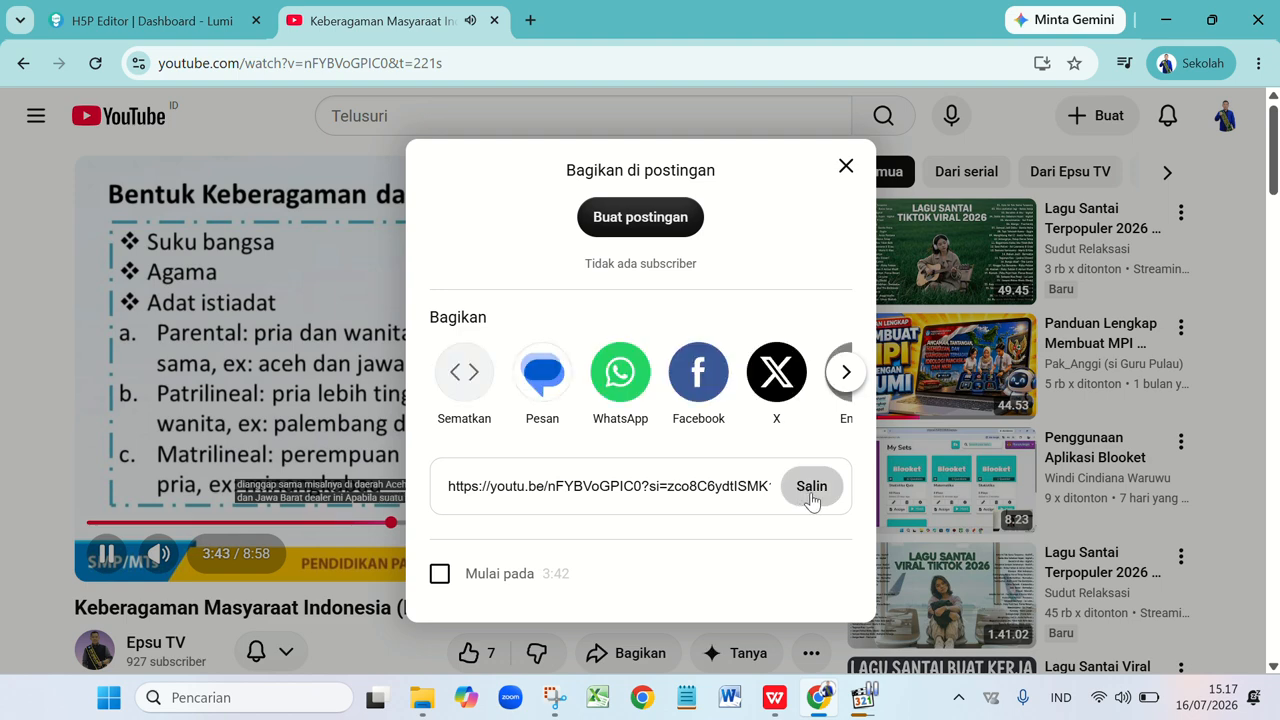
{"action": "left_click", "coordinate": [811, 486]}
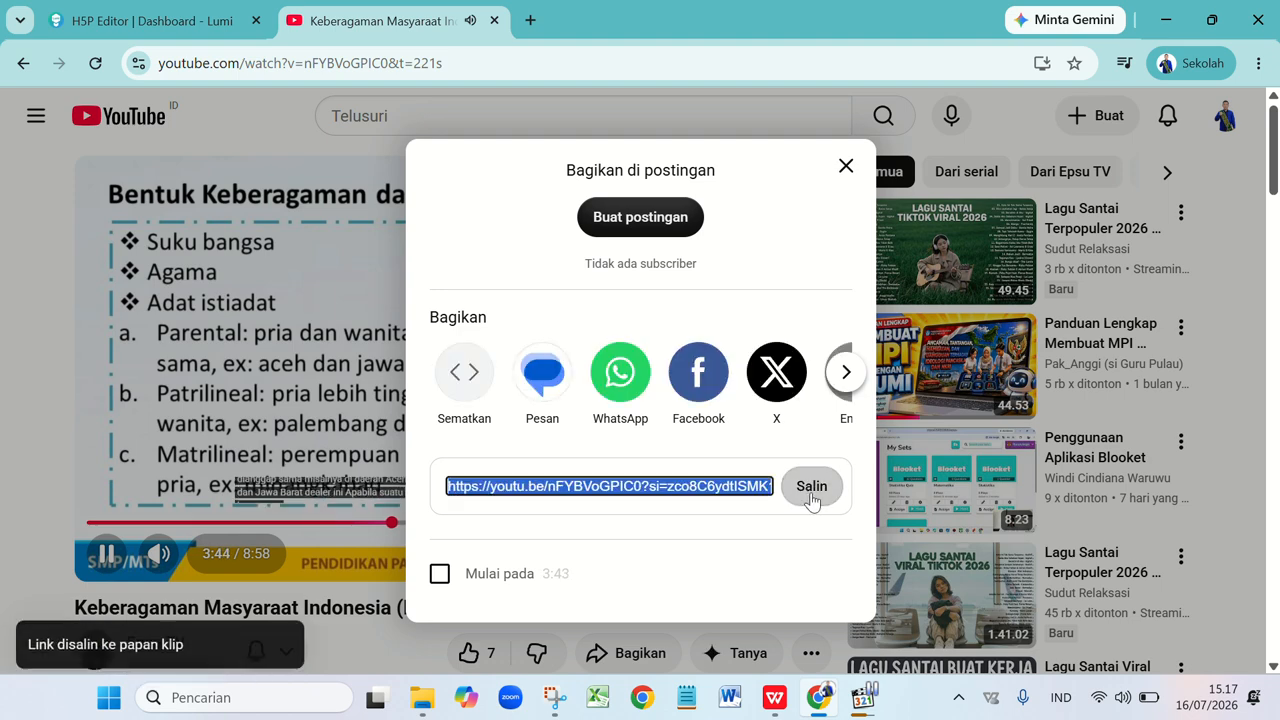
{"action": "left_click", "coordinate": [494, 20]}
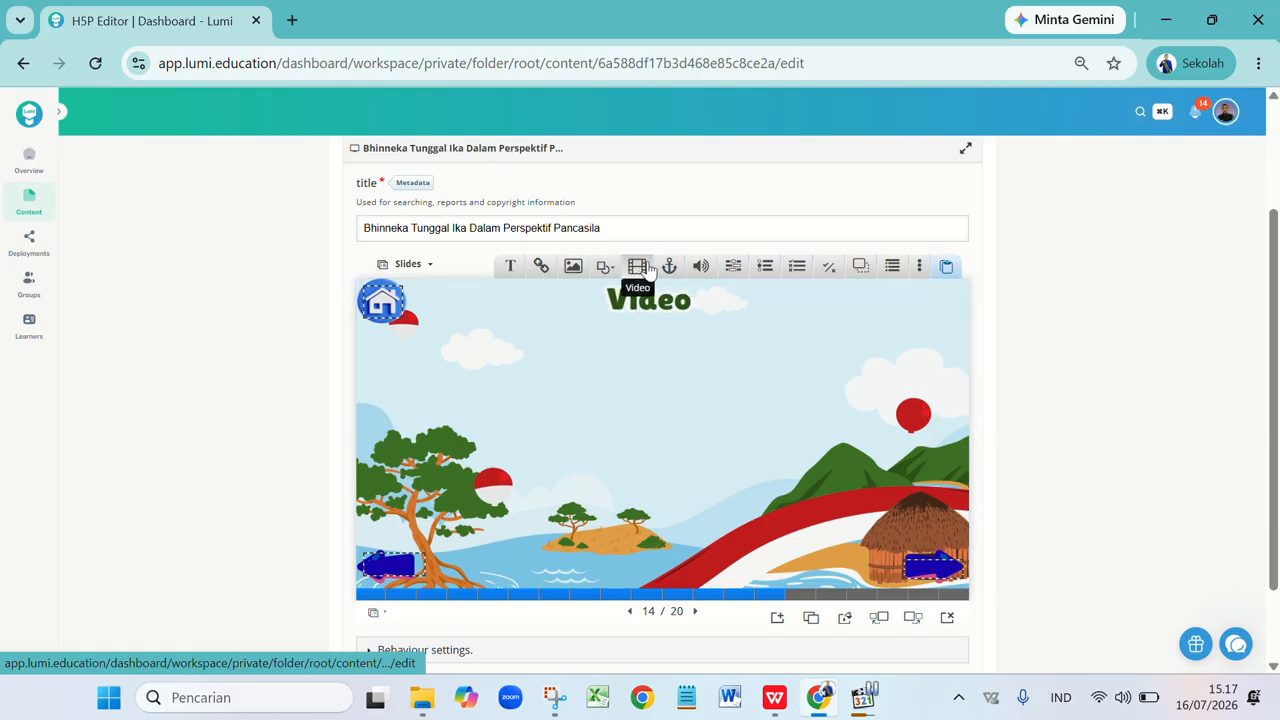
{"action": "left_click", "coordinate": [920, 268]}
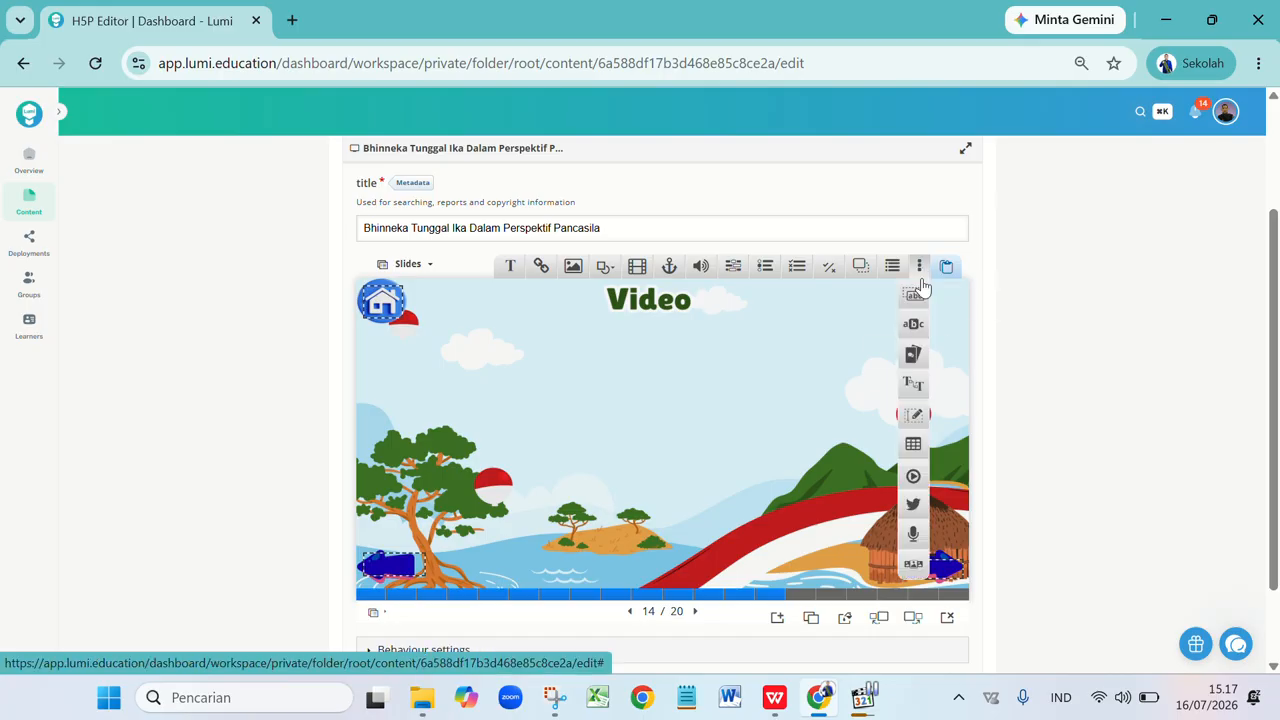
{"action": "left_click", "coordinate": [913, 479]}
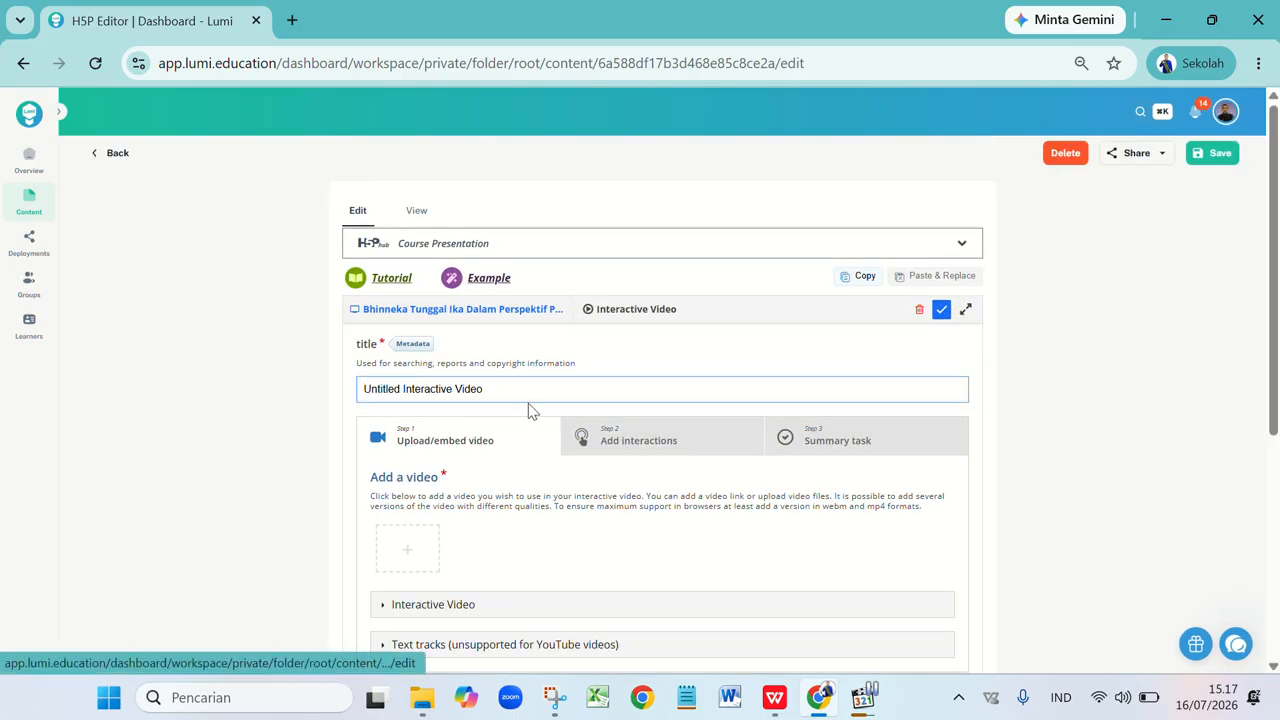
{"action": "left_click", "coordinate": [410, 560]}
{"action": "left_click", "coordinate": [671, 601]}
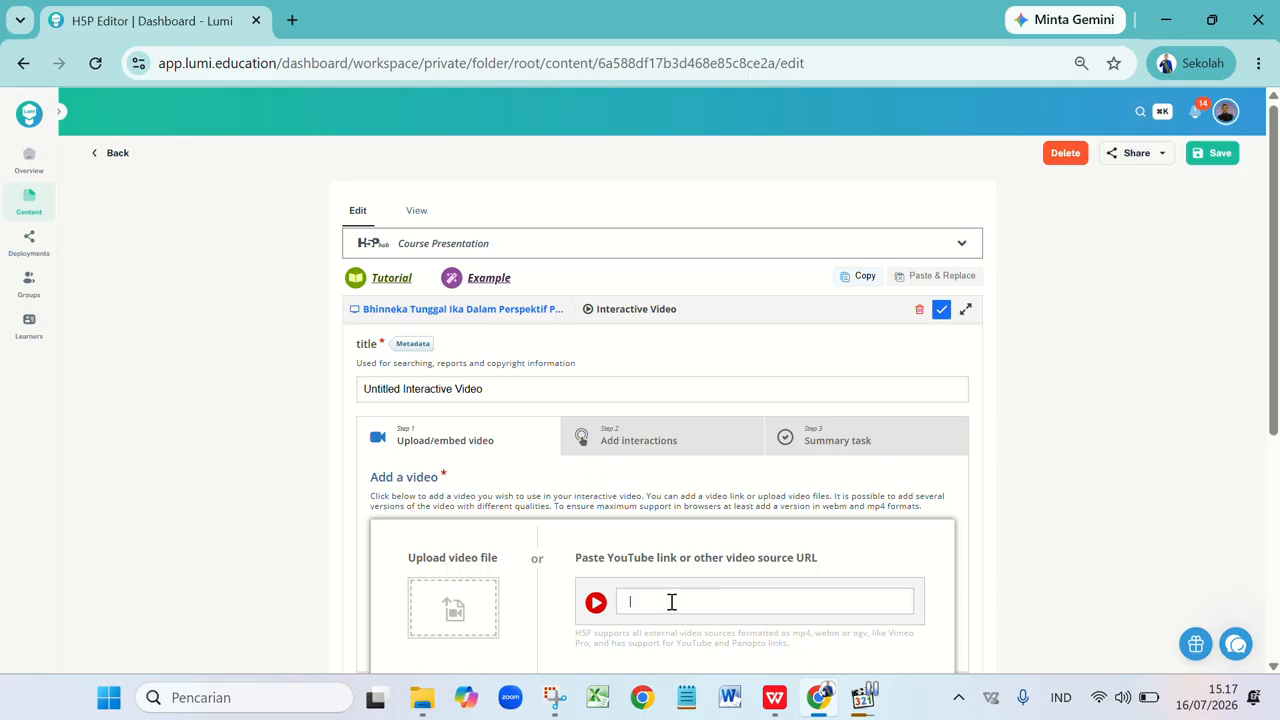
{"action": "type", "text": "https://youtu.be/nFYBVoGPIC0?si=zco8C6ydtlSMK1Ke"}
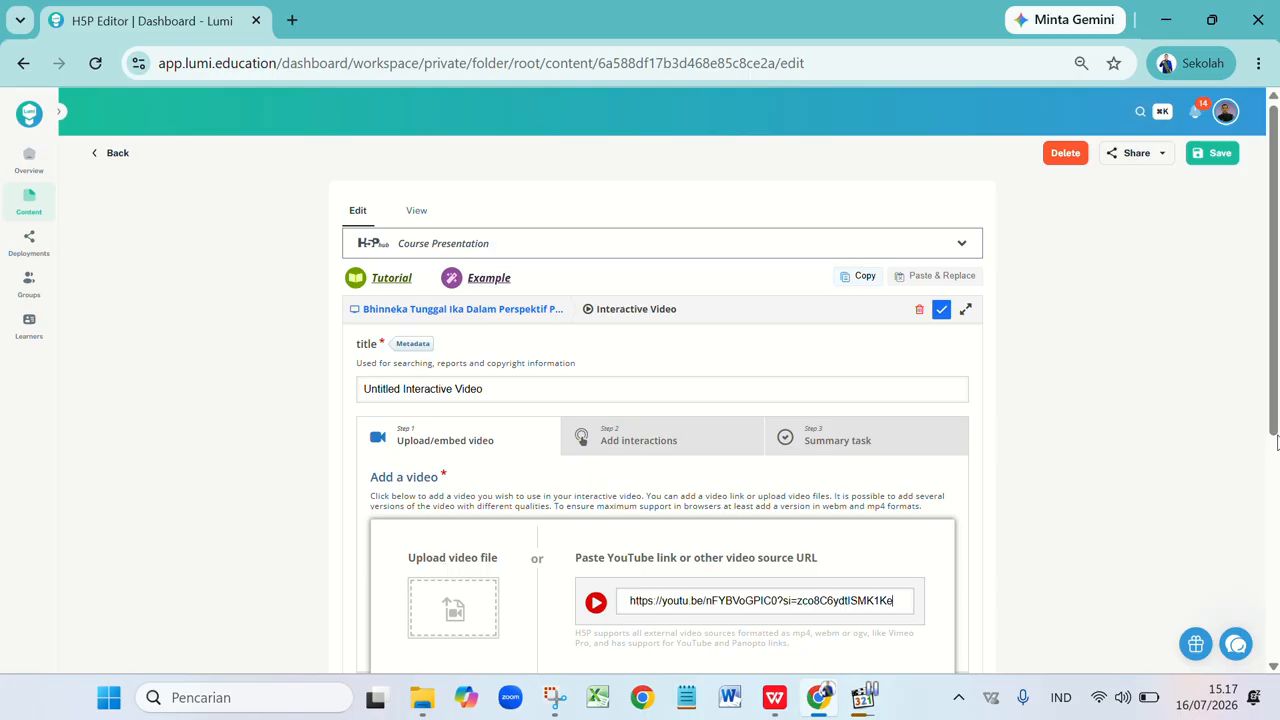
{"action": "scroll", "coordinate": [818, 577], "scroll_direction": "down", "scroll_amount": 2}
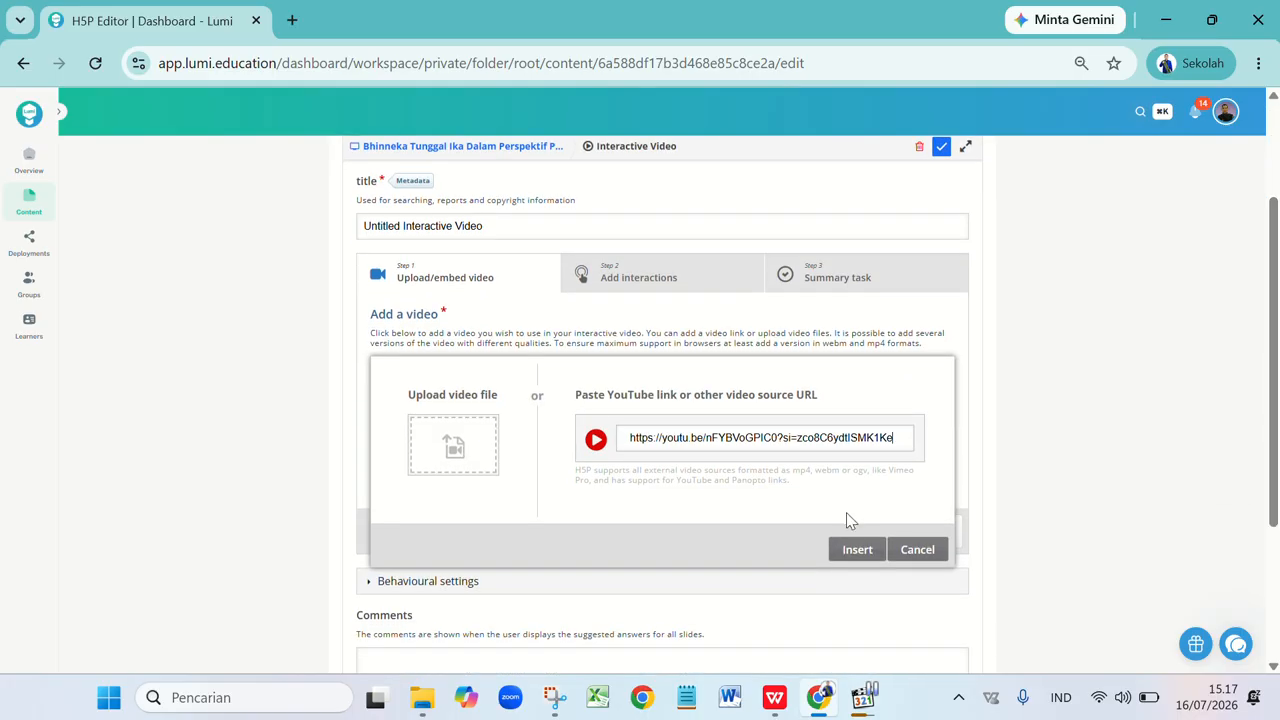
{"action": "left_click", "coordinate": [857, 549]}
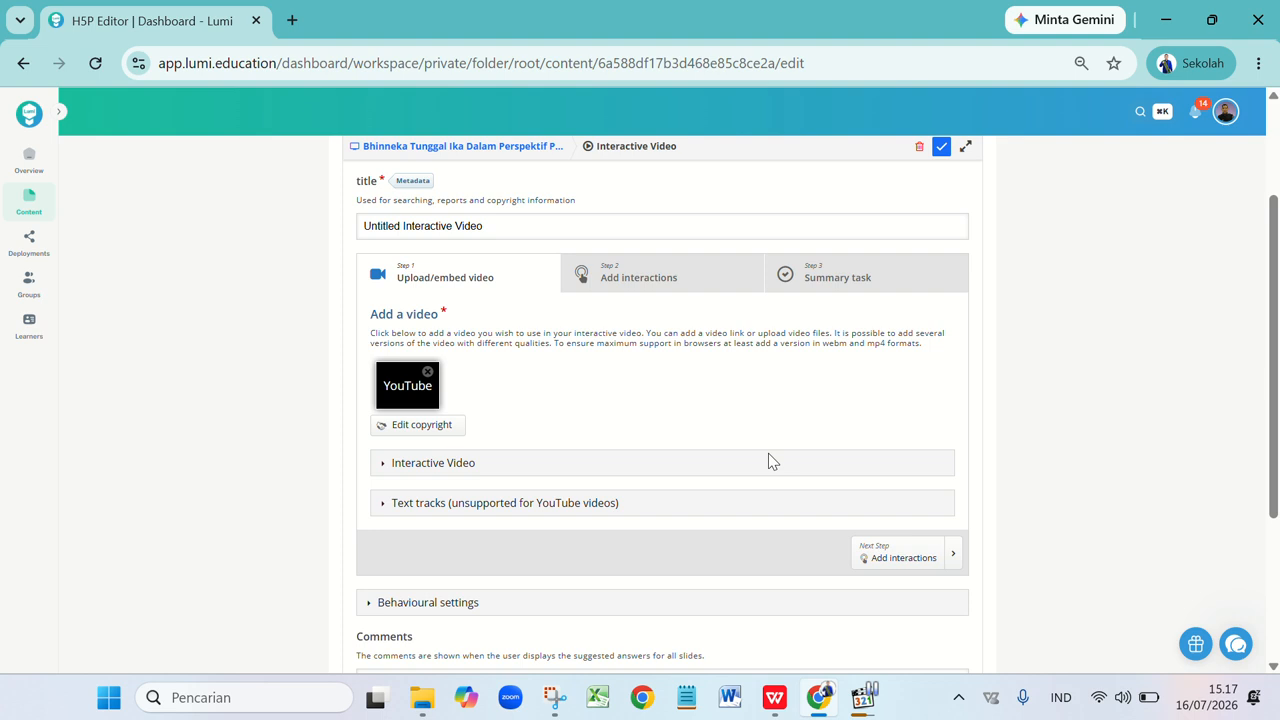
{"action": "left_click", "coordinate": [637, 283]}
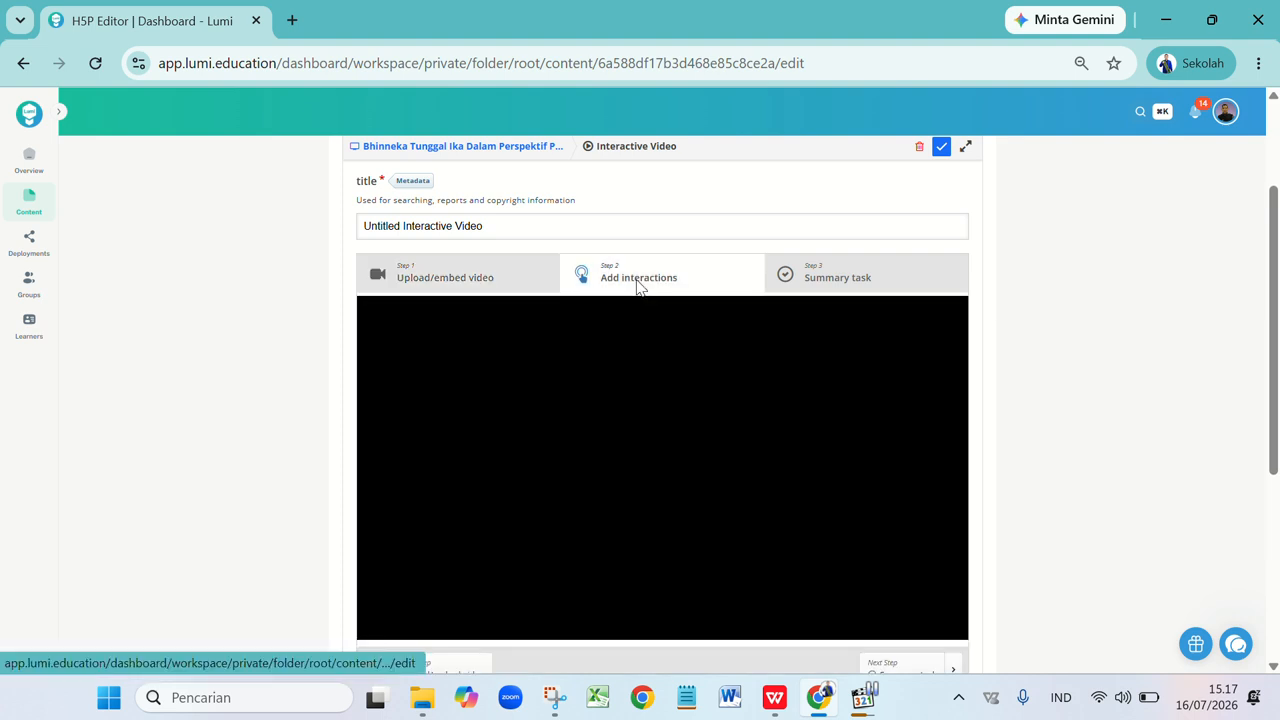
{"action": "scroll", "coordinate": [1206, 354], "scroll_direction": "down", "scroll_amount": 2}
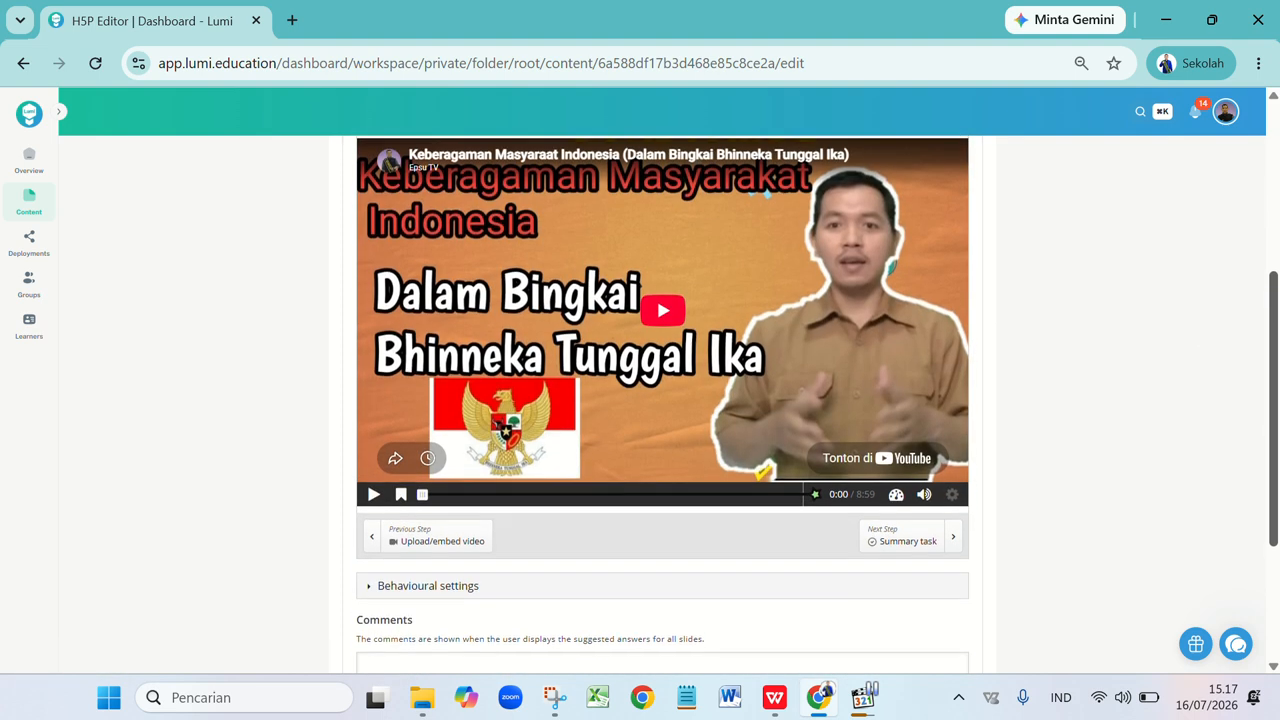
{"action": "scroll", "coordinate": [662, 404], "scroll_direction": "up", "scroll_amount": 1}
{"action": "scroll", "coordinate": [662, 404], "scroll_direction": "up", "scroll_amount": 1}
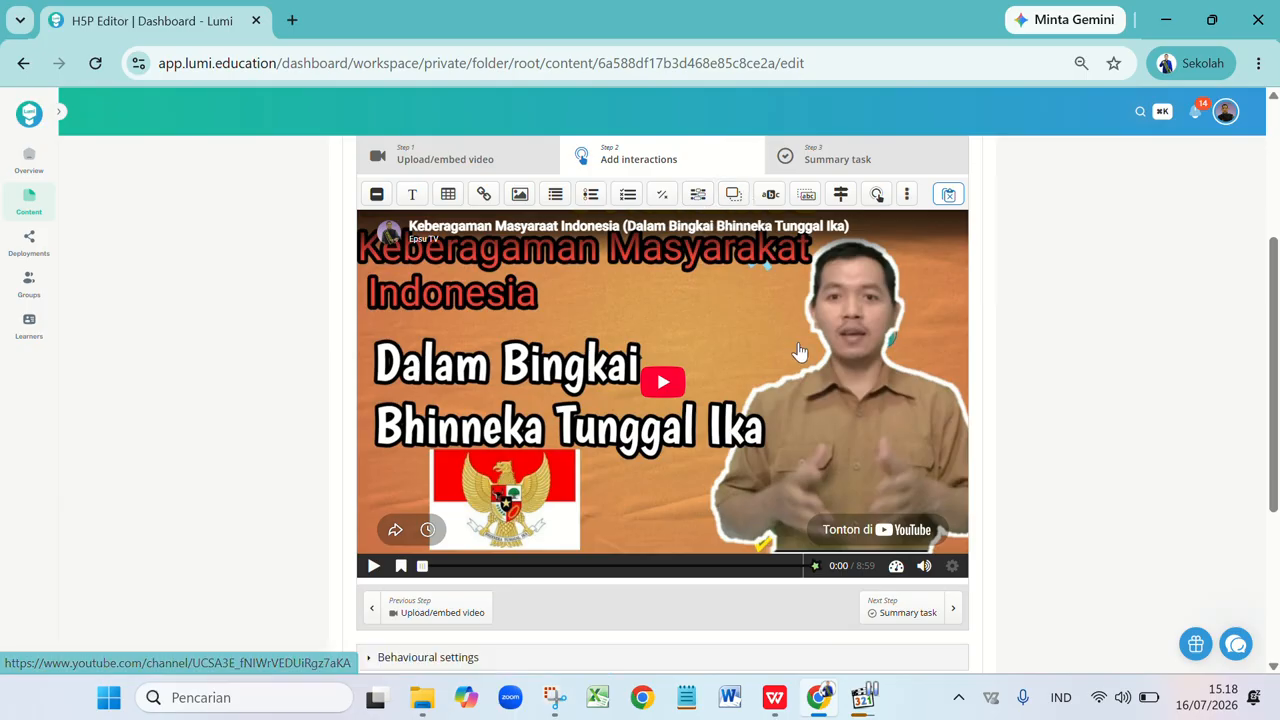
{"action": "left_click", "coordinate": [662, 194]}
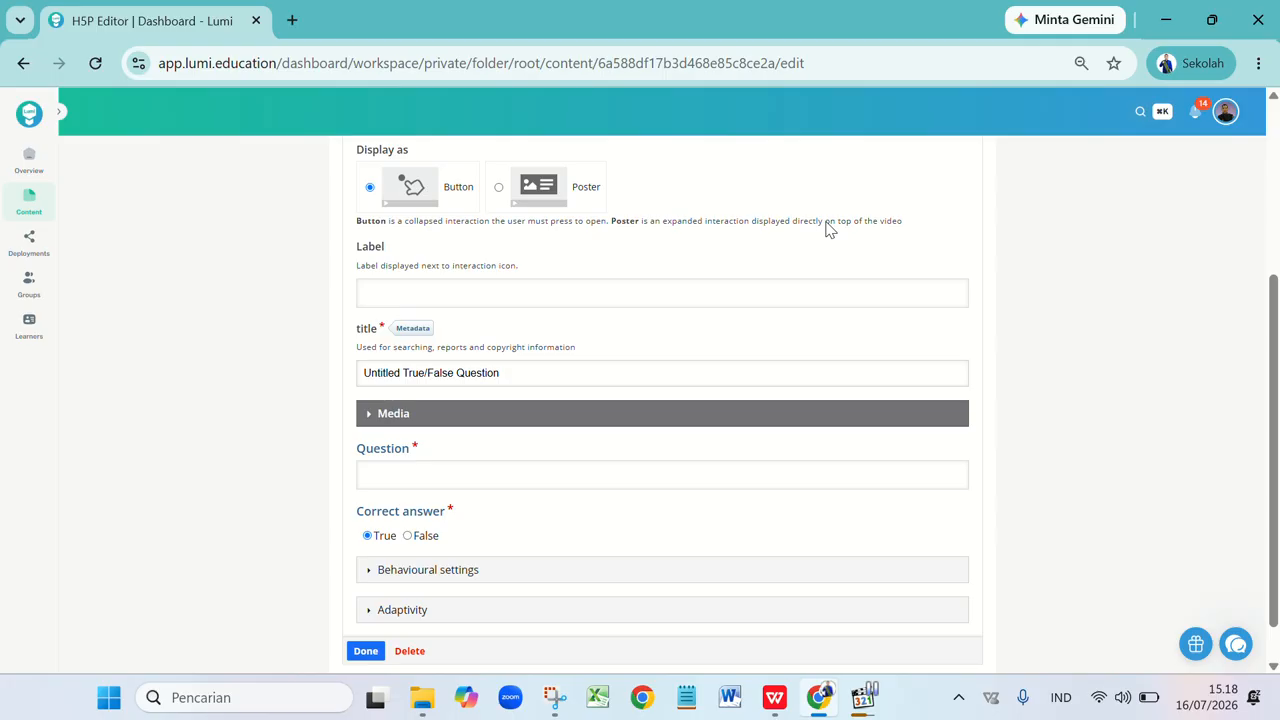
{"action": "left_click_drag", "start_coordinate": [1271, 317], "coordinate": [1260, 124]}
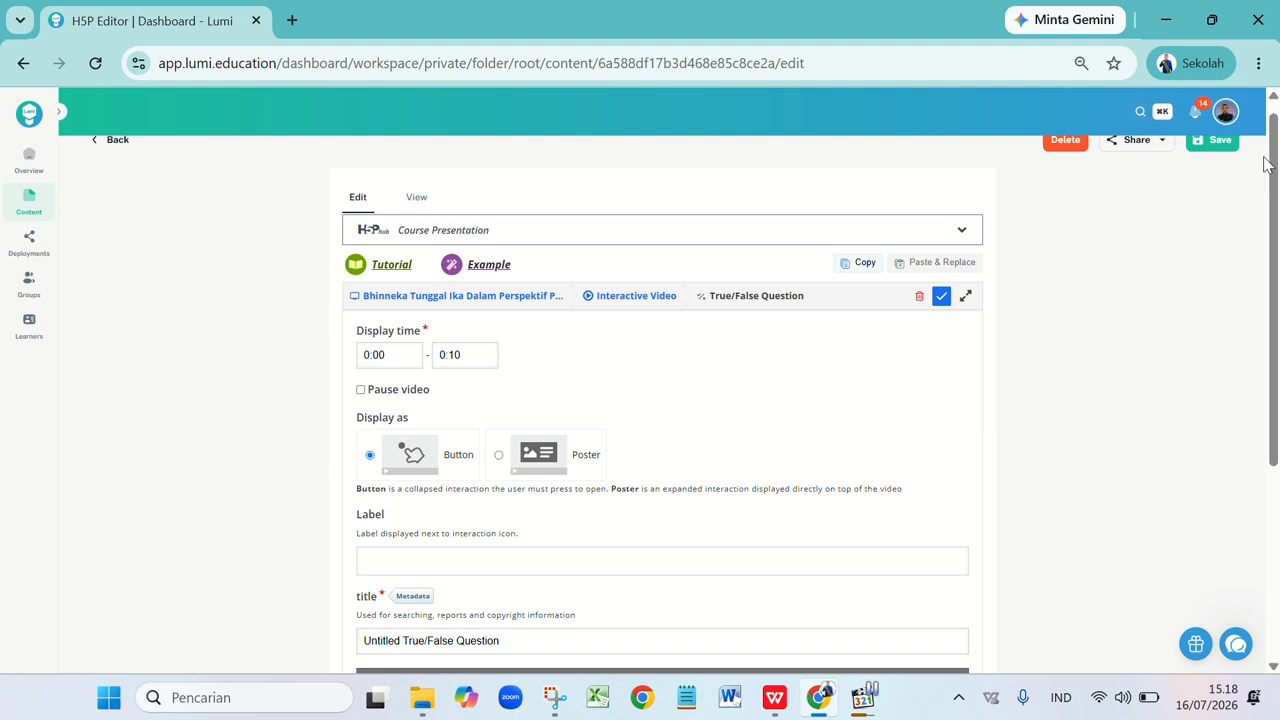
{"action": "left_click", "coordinate": [919, 297]}
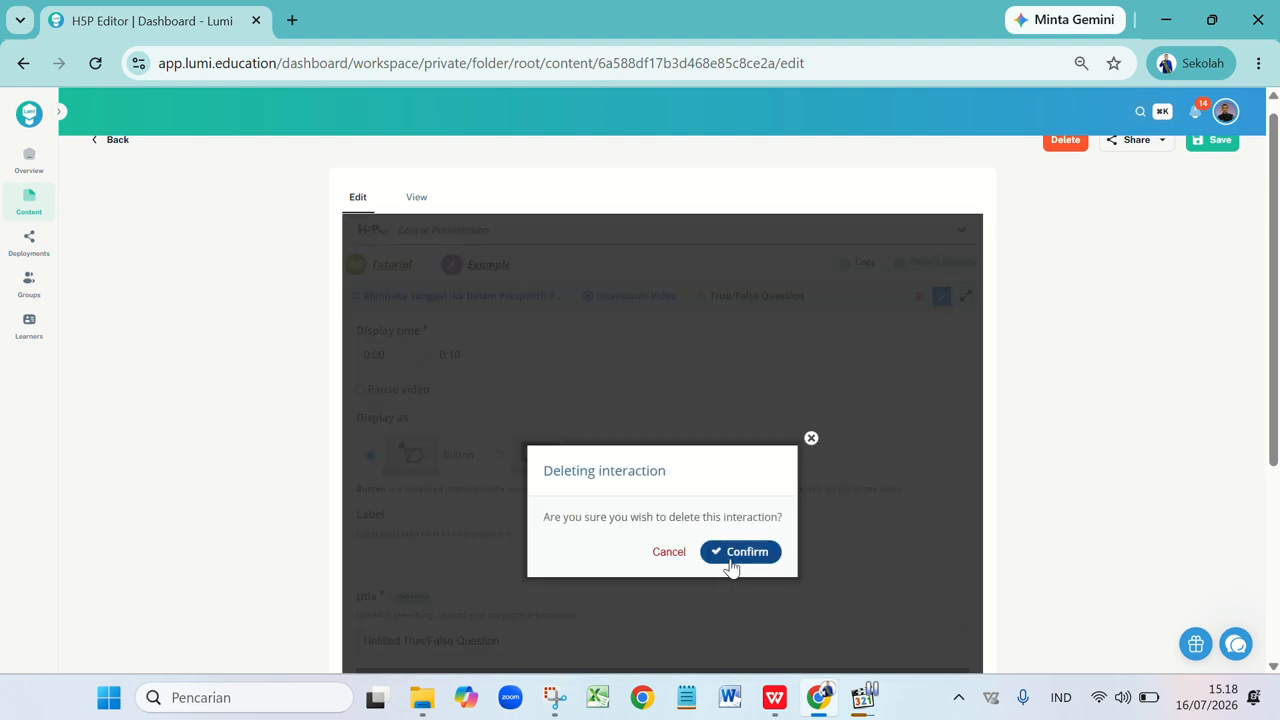
{"action": "left_click", "coordinate": [730, 556]}
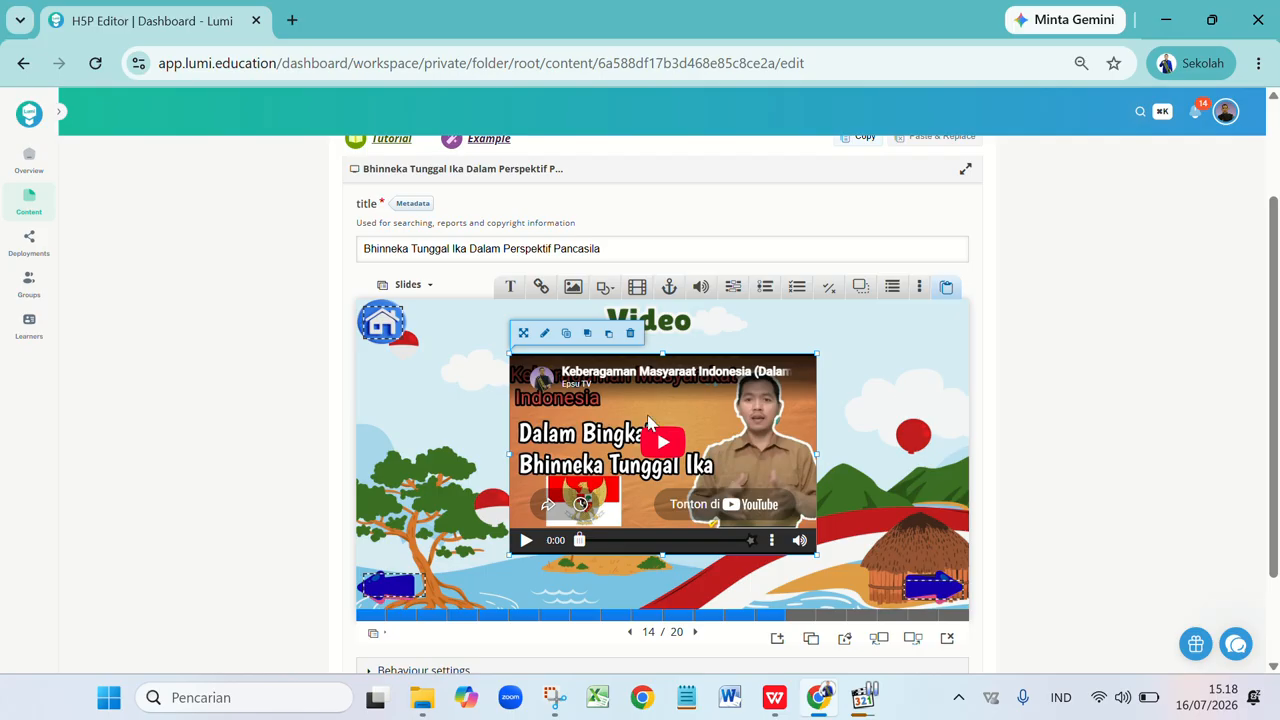
- Open the Interactive Video on the Video slide for editing and go to its Add interactions stage
{"action": "left_click", "coordinate": [545, 337]}
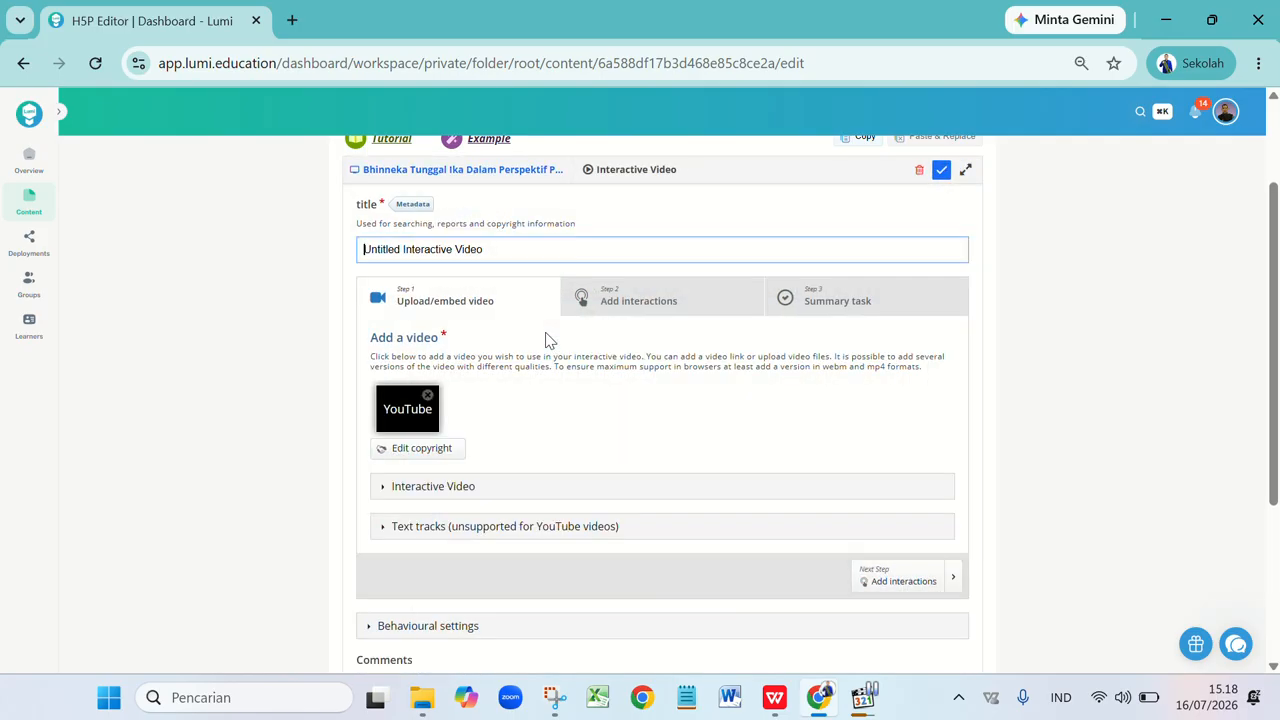
{"action": "left_click", "coordinate": [676, 312]}
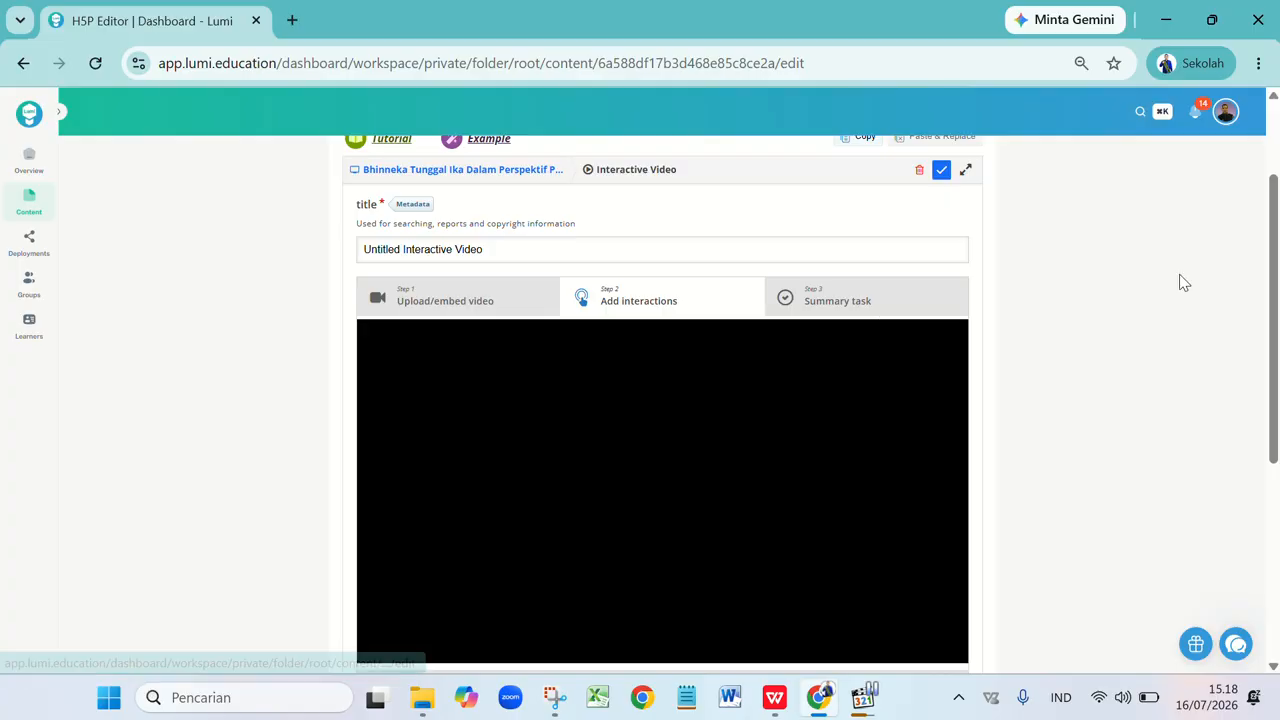
{"action": "scroll", "coordinate": [1276, 372], "scroll_direction": "down", "scroll_amount": 2}
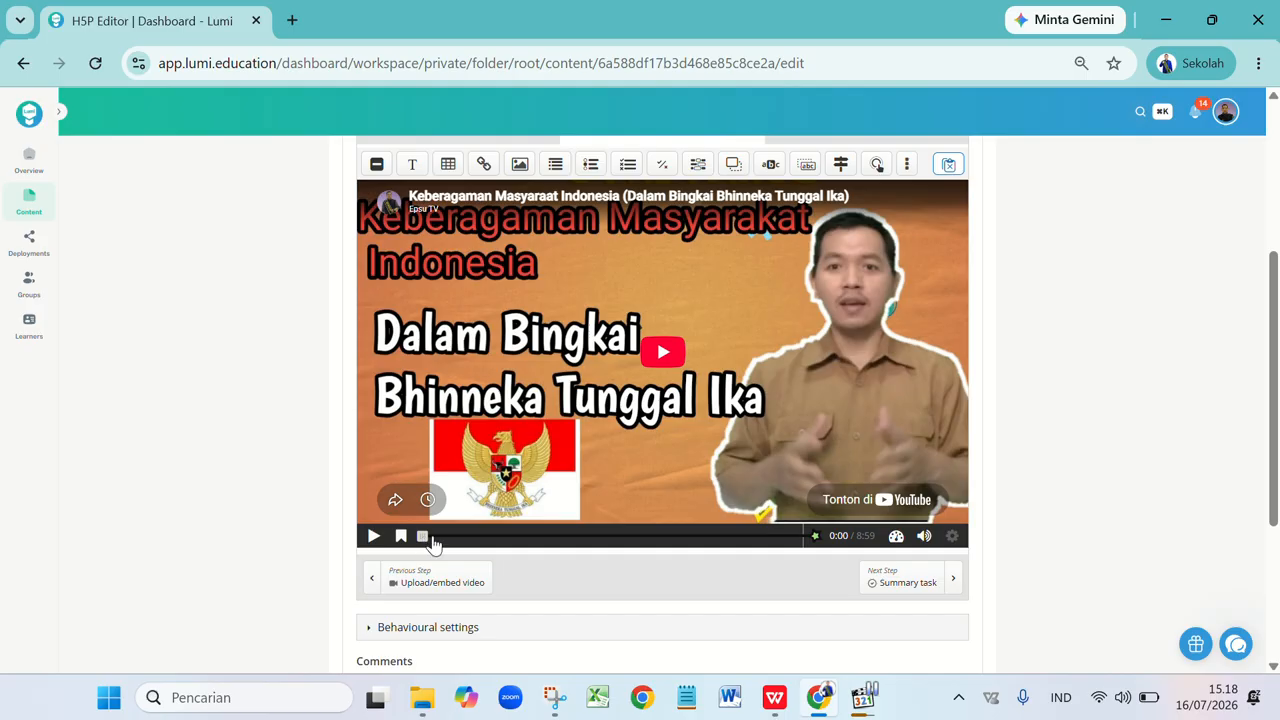
- Preview the video to find a suitable question point and leave it paused at 2:31
{"action": "left_click_drag", "start_coordinate": [423, 538], "coordinate": [494, 538]}
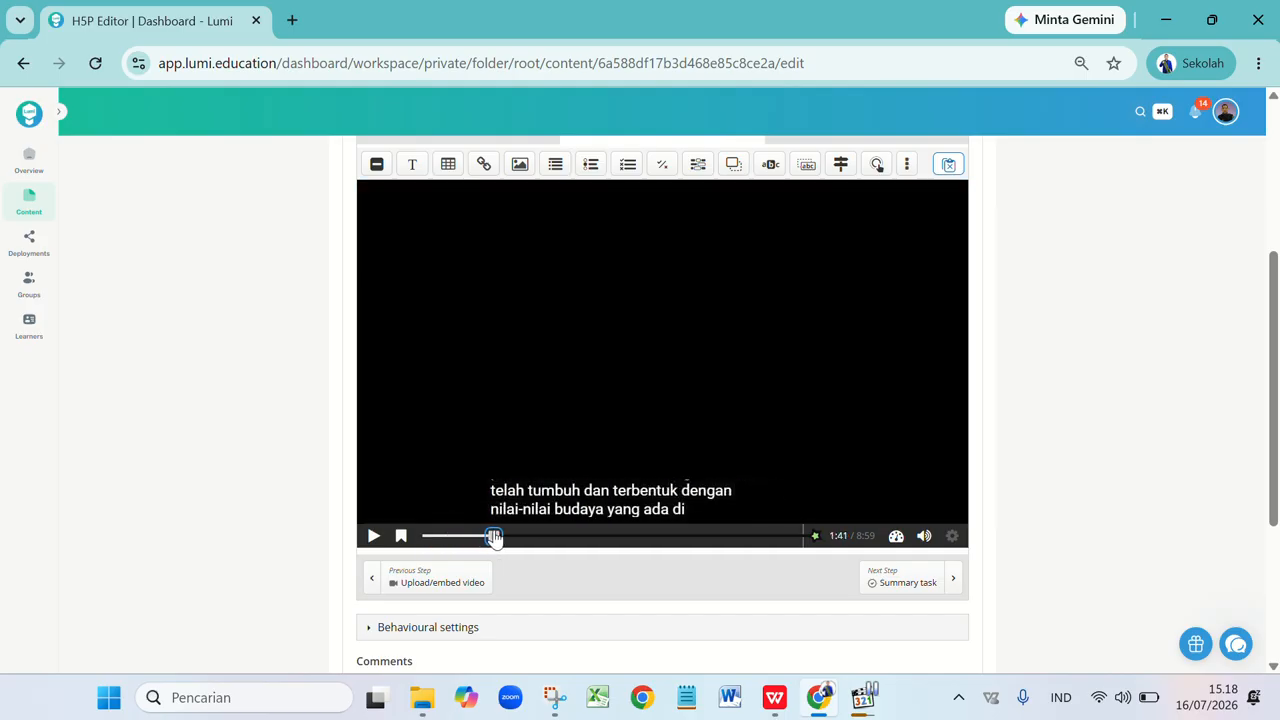
{"action": "left_click", "coordinate": [370, 544]}
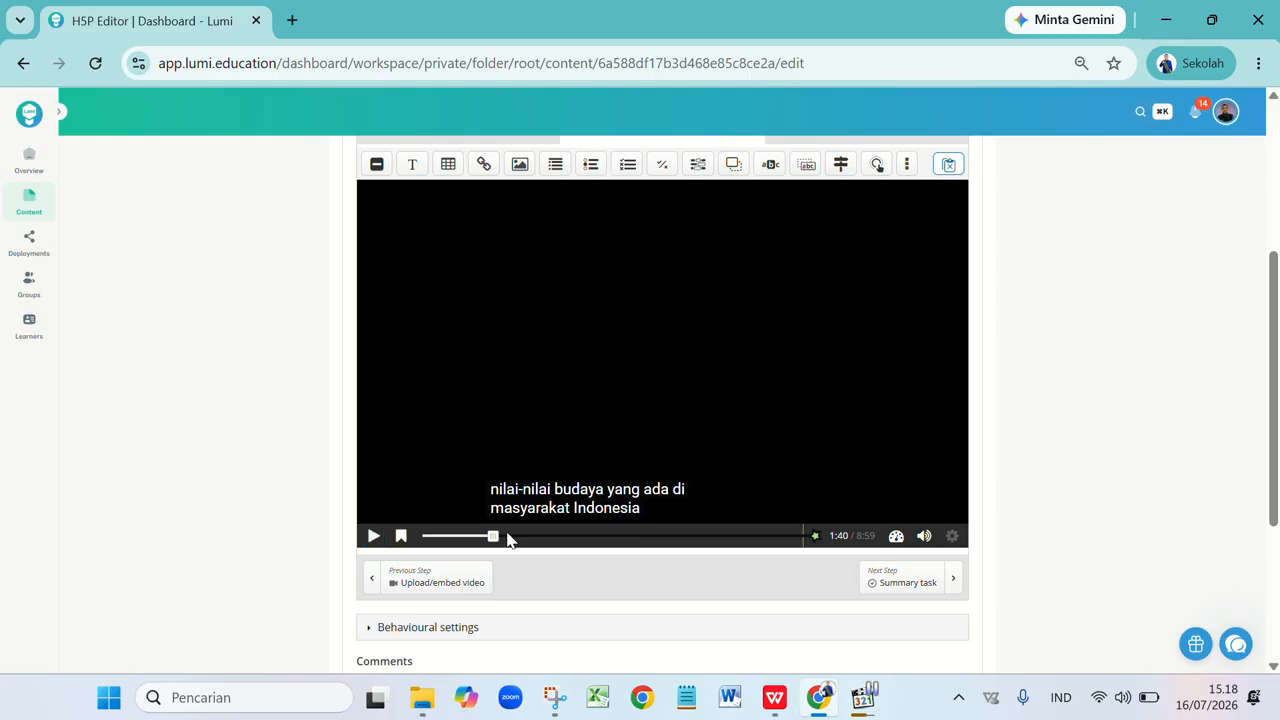
{"action": "left_click_drag", "start_coordinate": [507, 539], "coordinate": [517, 538]}
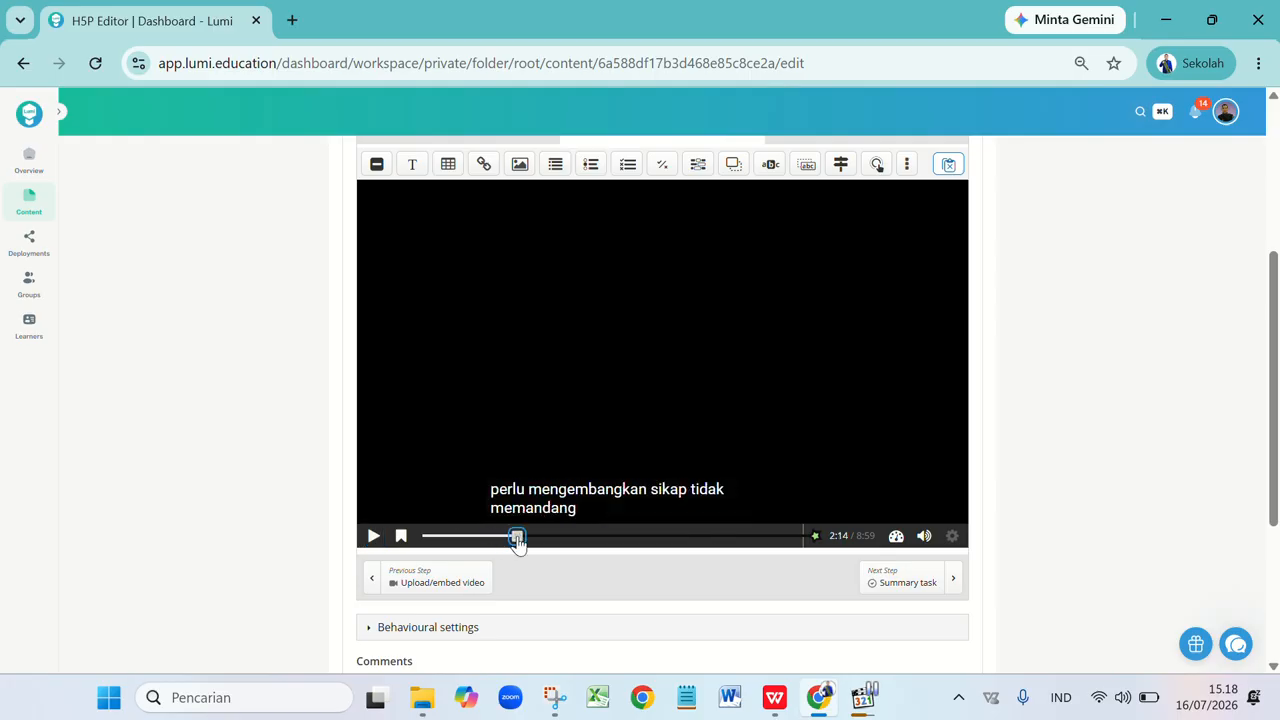
{"action": "left_click", "coordinate": [540, 506]}
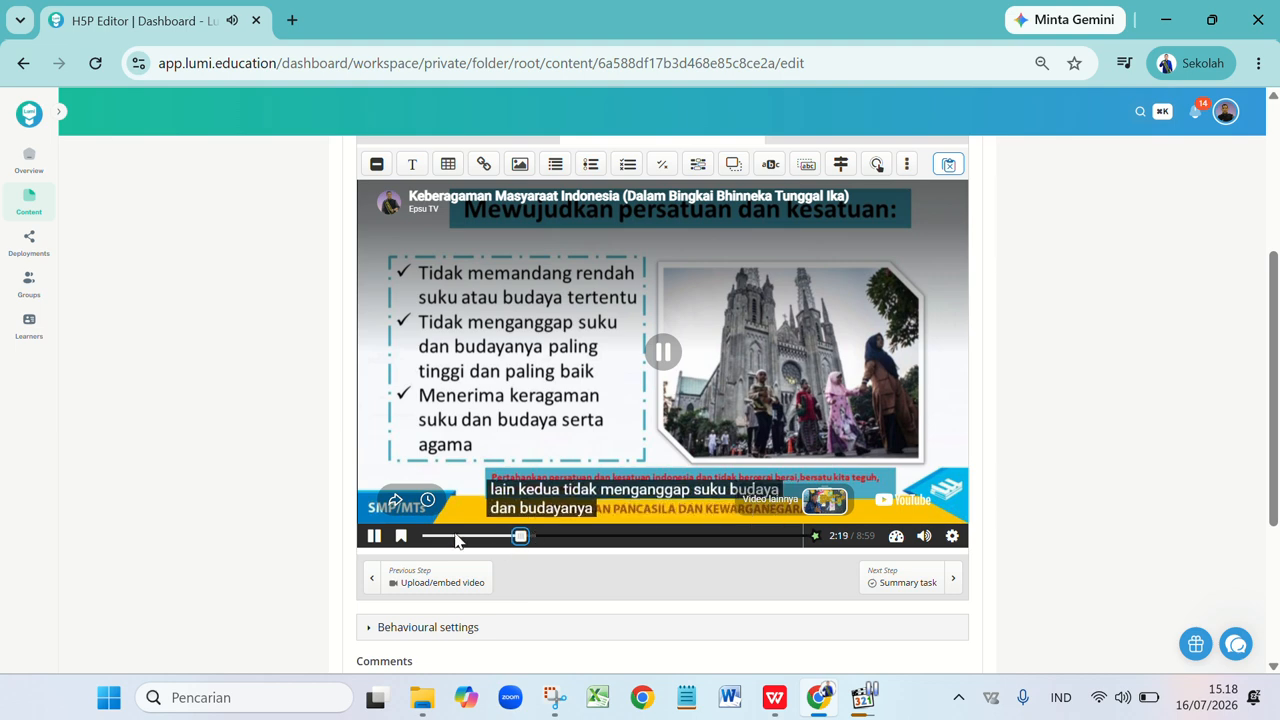
{"action": "left_click", "coordinate": [373, 536]}
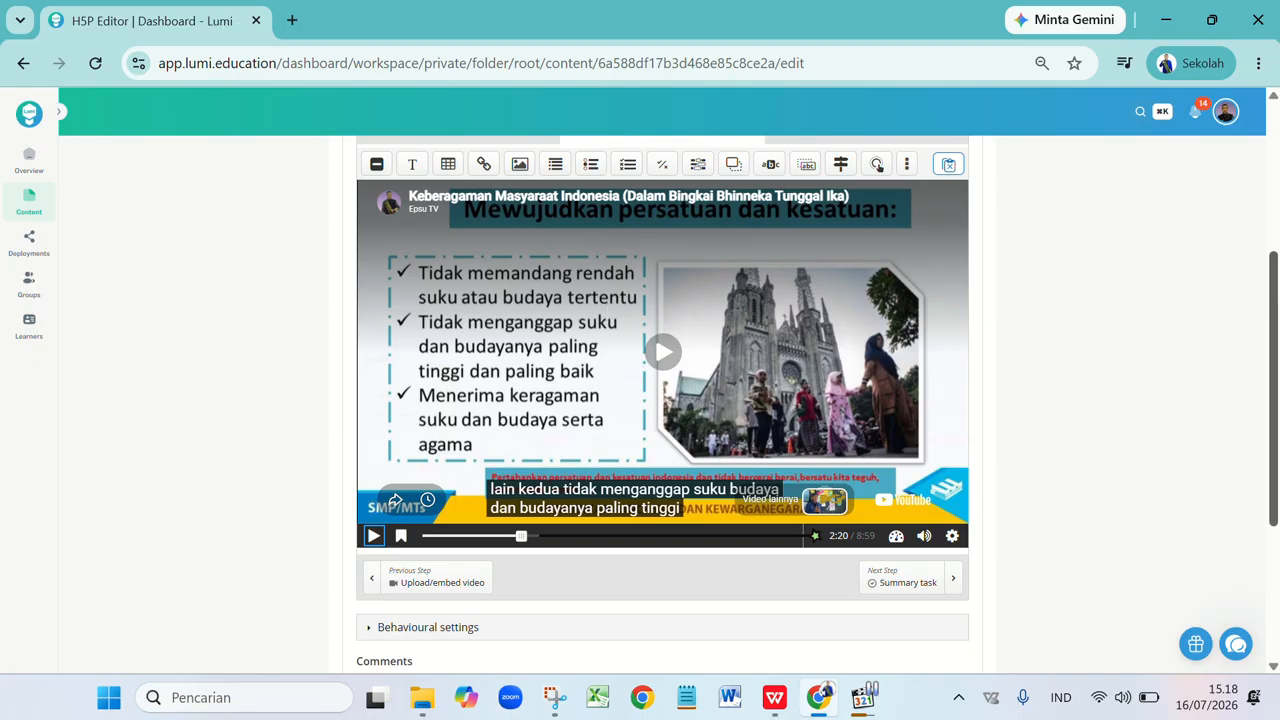
{"action": "scroll", "coordinate": [1275, 343], "scroll_direction": "up", "scroll_amount": 1}
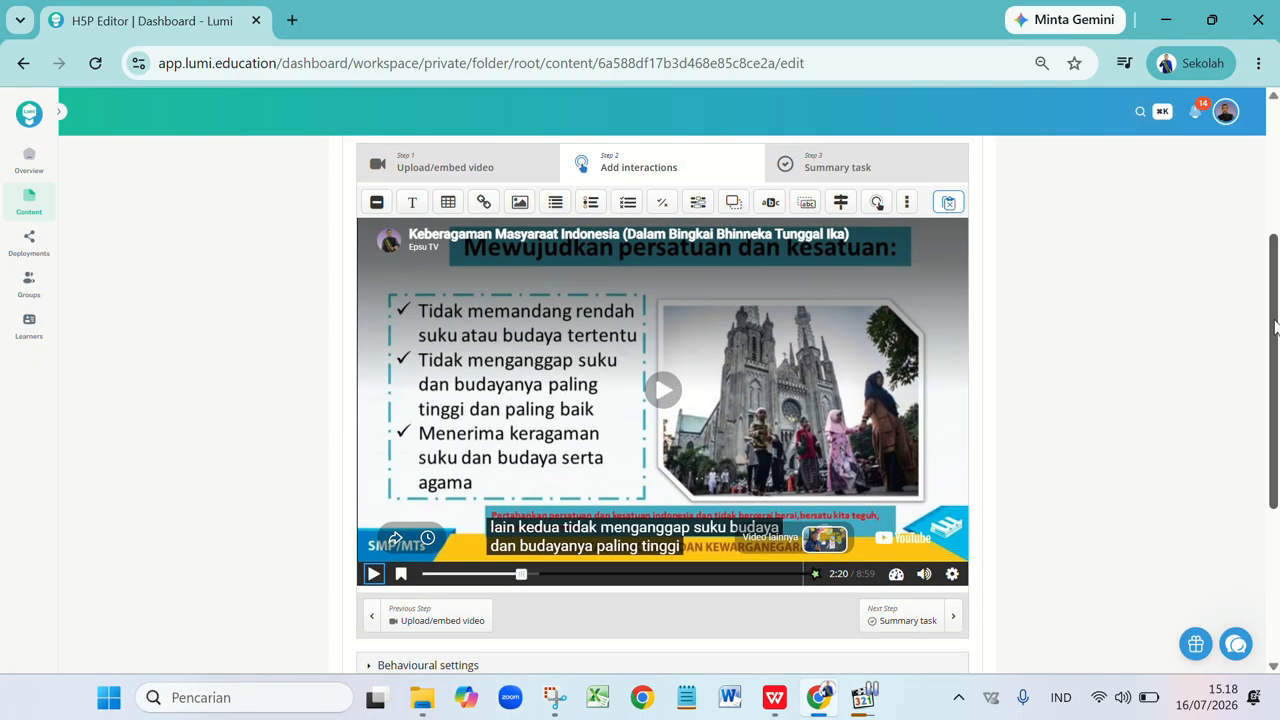
{"action": "scroll", "coordinate": [1140, 366], "scroll_direction": "up", "scroll_amount": 1}
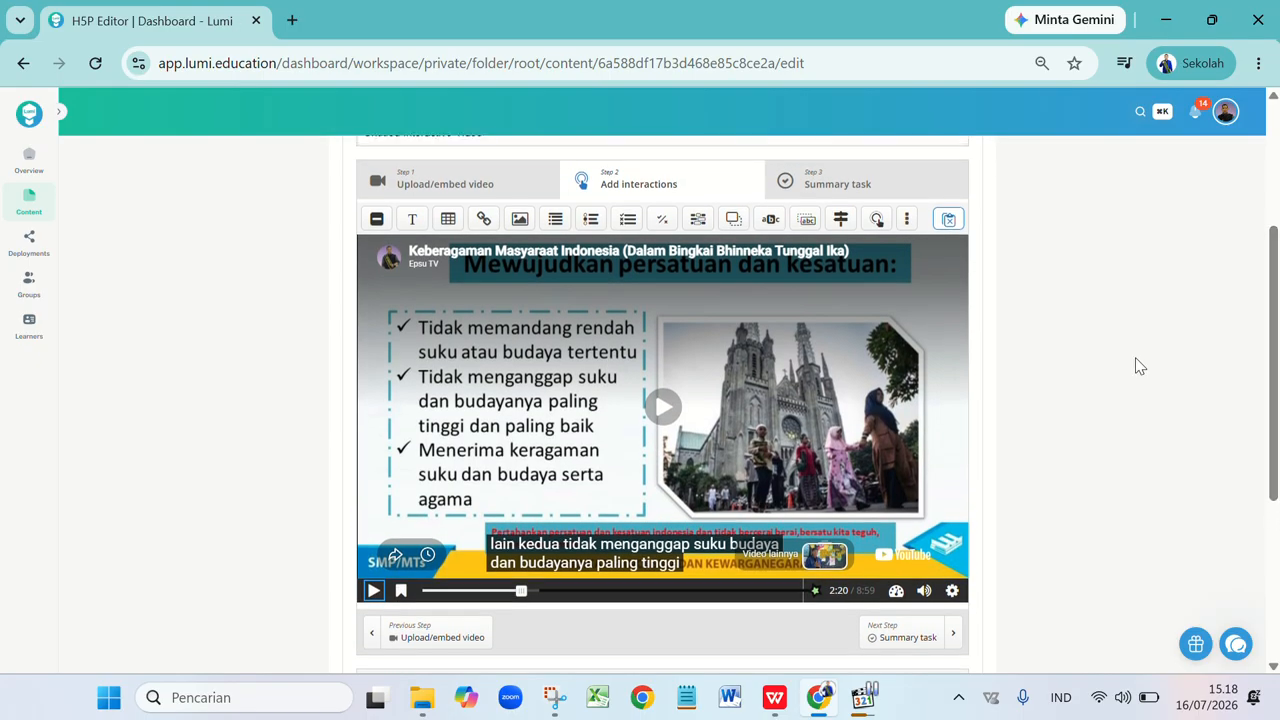
{"action": "left_click", "coordinate": [534, 592]}
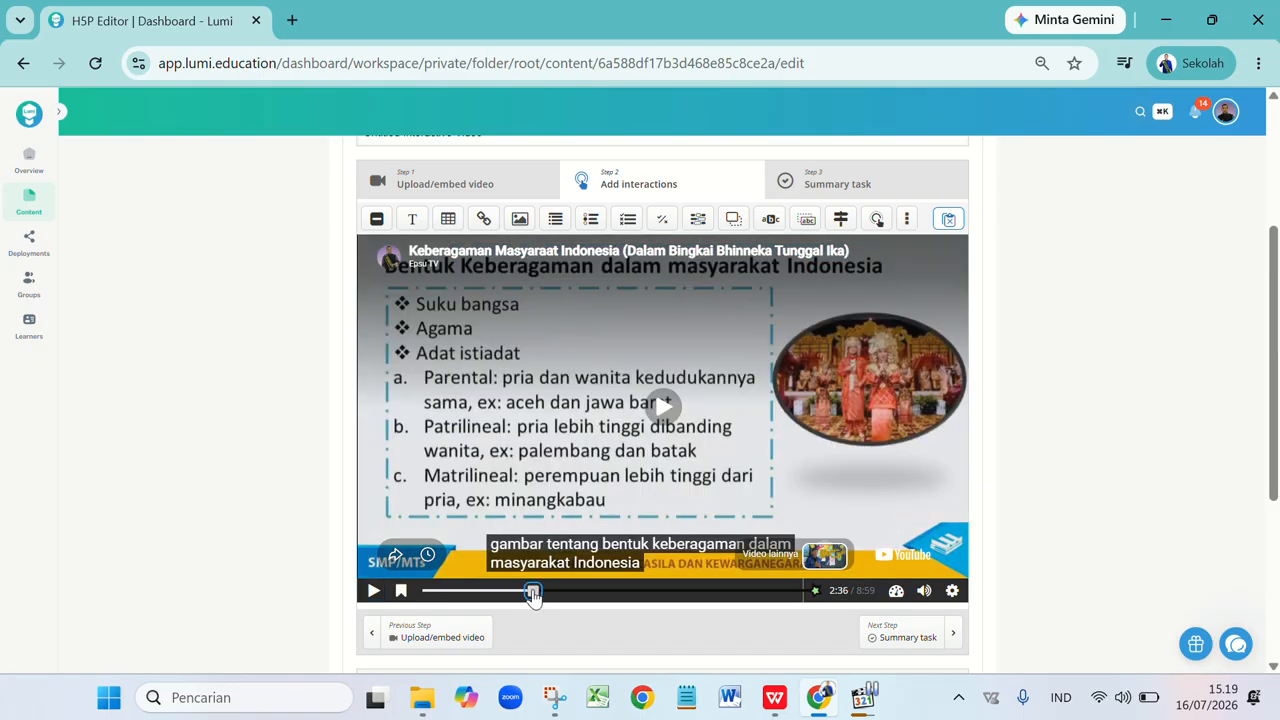
{"action": "left_click", "coordinate": [529, 592]}
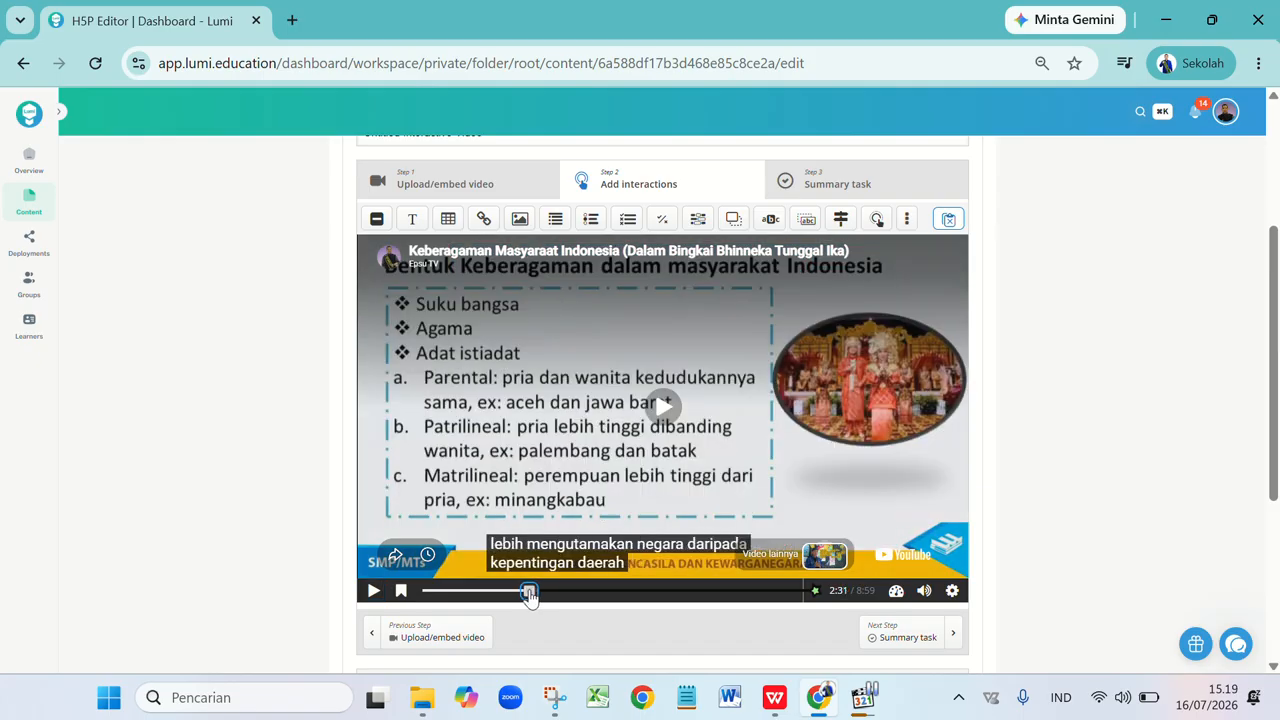
- Add a True/False Question at the current video position, set to pause the video and display as a Poster
{"action": "left_click", "coordinate": [662, 221]}
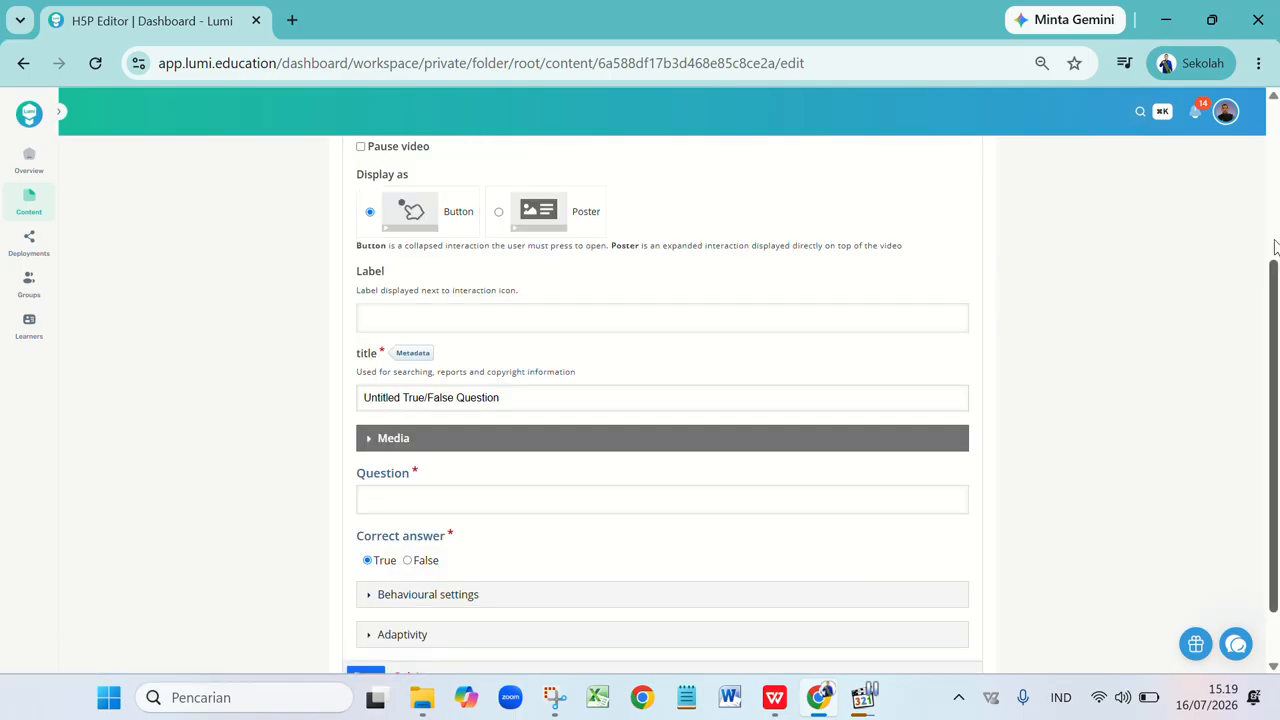
{"action": "scroll", "coordinate": [1150, 200], "scroll_direction": "up", "scroll_amount": 2}
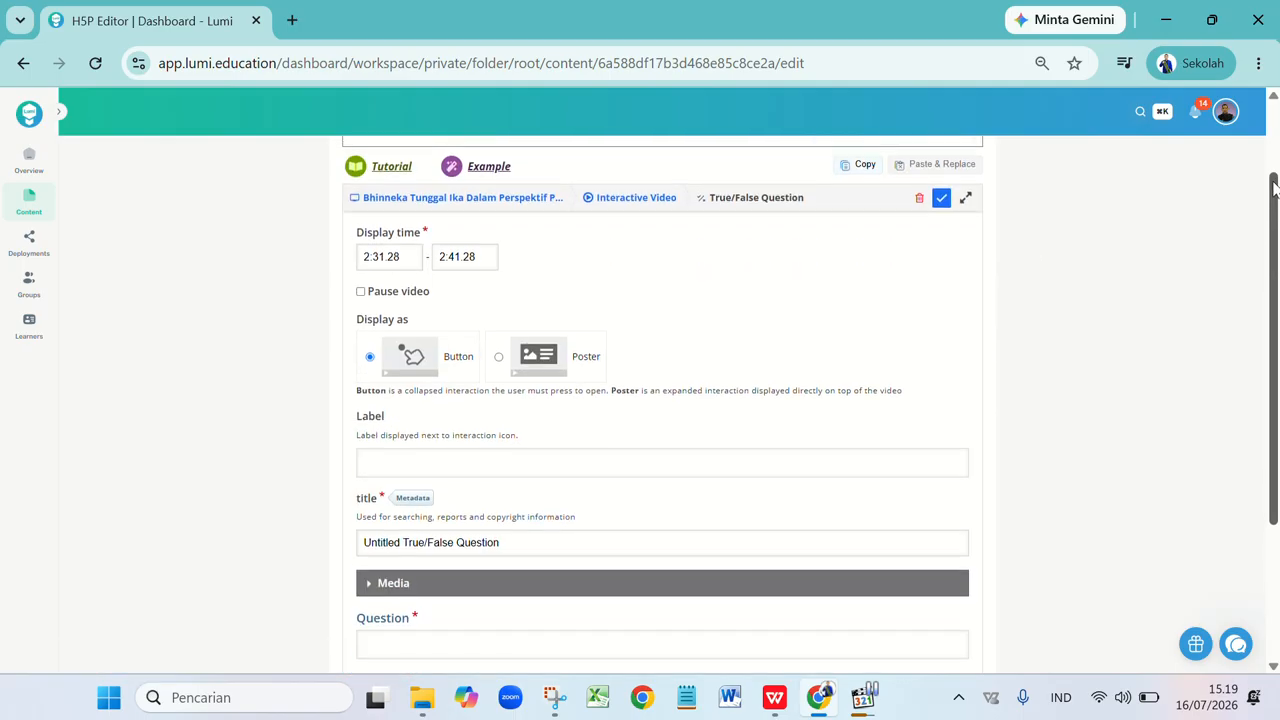
{"action": "left_click", "coordinate": [361, 292]}
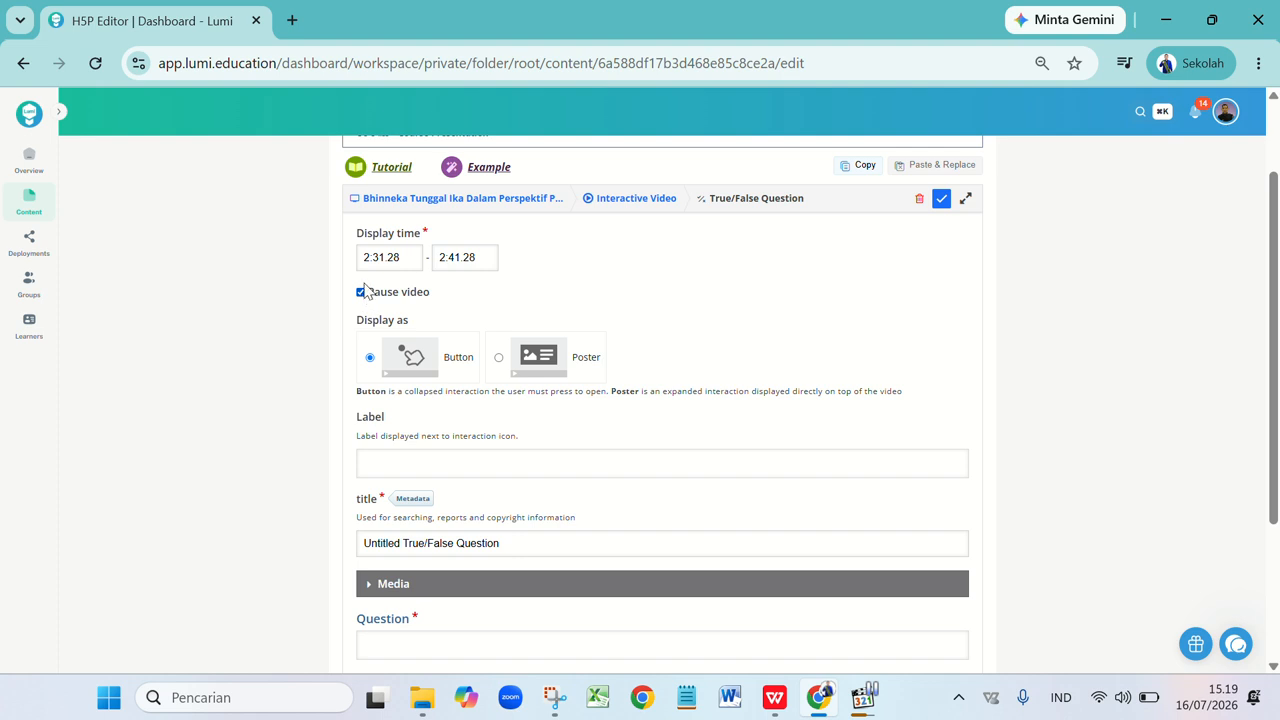
{"action": "left_click", "coordinate": [500, 358]}
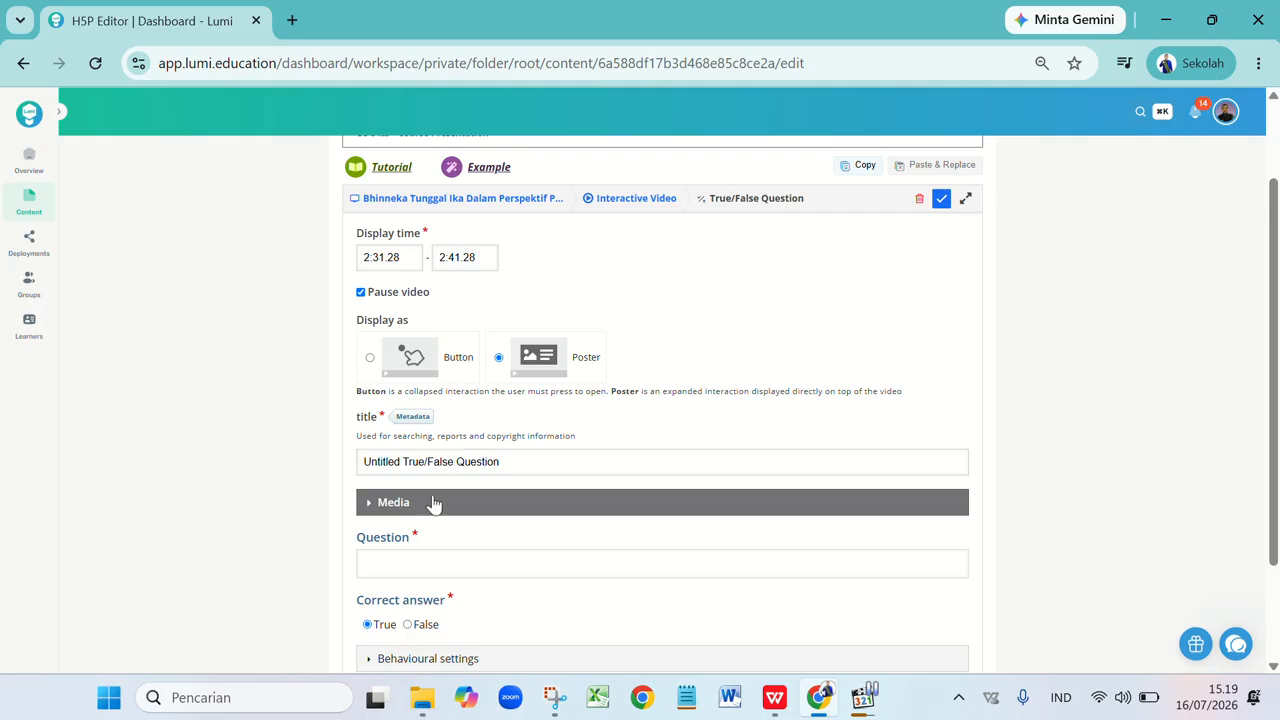
- Enter the question "Bangga terhadap suku dan budaya daerah sendiri dapat menyebabkan meningkatnya rasa persatuan dan kesatuan"
{"action": "left_click", "coordinate": [419, 566]}
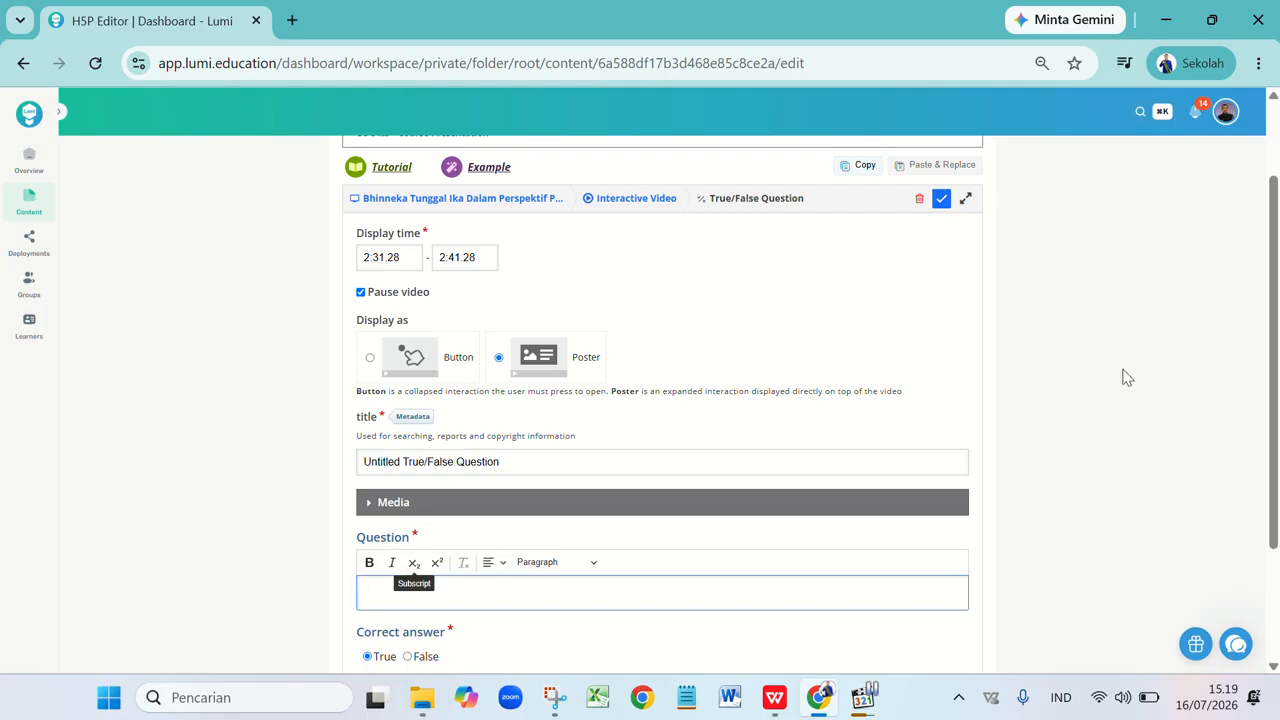
{"action": "scroll", "coordinate": [1123, 374], "scroll_direction": "down", "scroll_amount": 1}
{"action": "left_click_drag", "start_coordinate": [1272, 440], "coordinate": [1272, 482]}
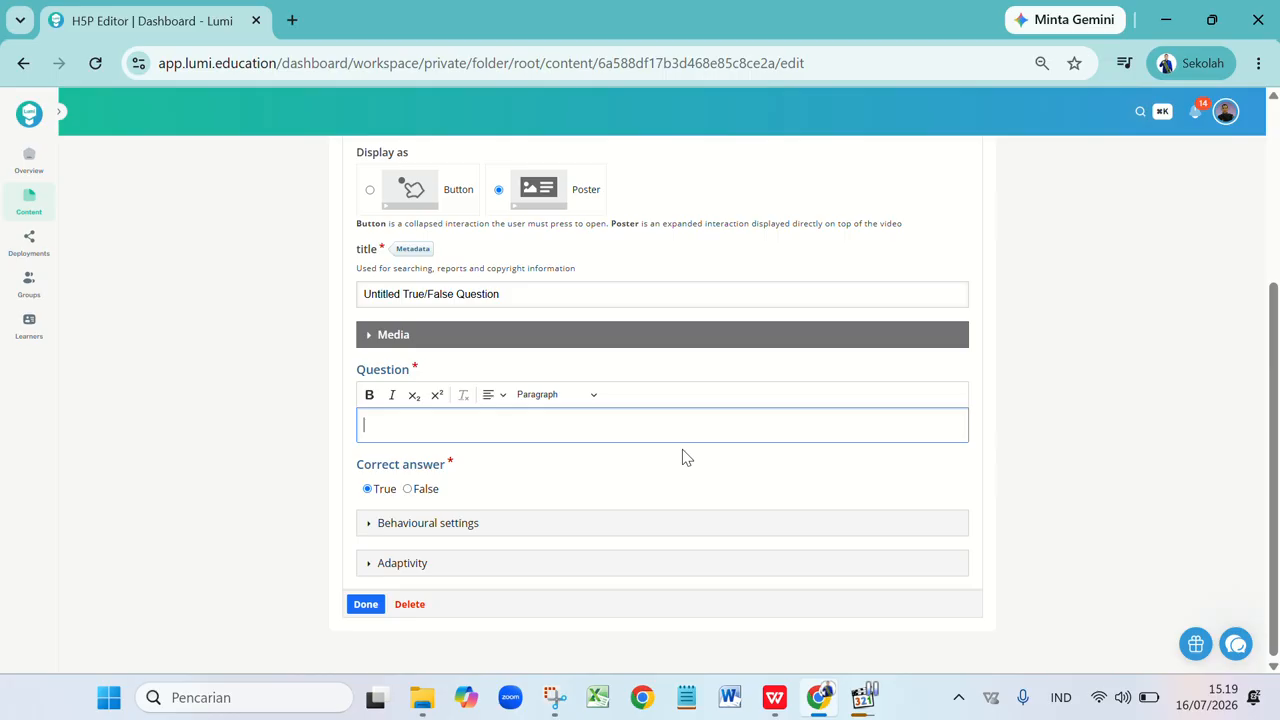
{"action": "type", "text": "Bangga terhadap suku dan budaya d"}
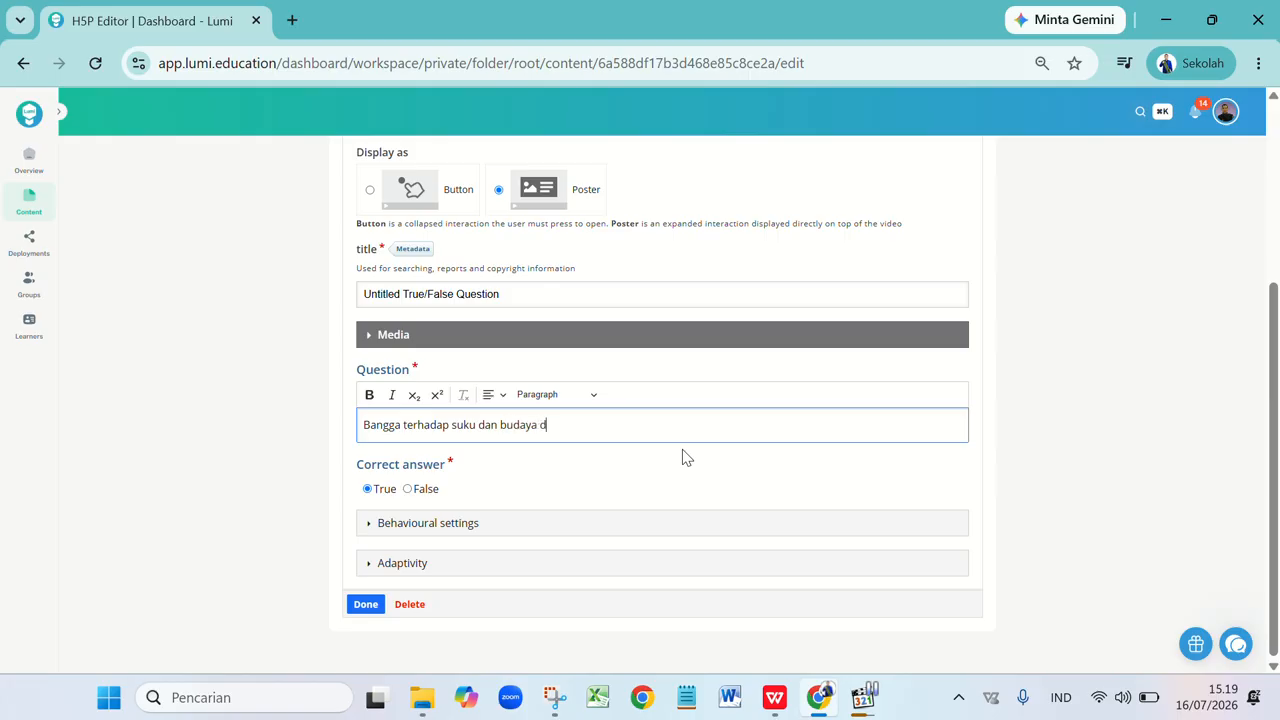
{"action": "type", "text": "aerah sendiri dapat "}
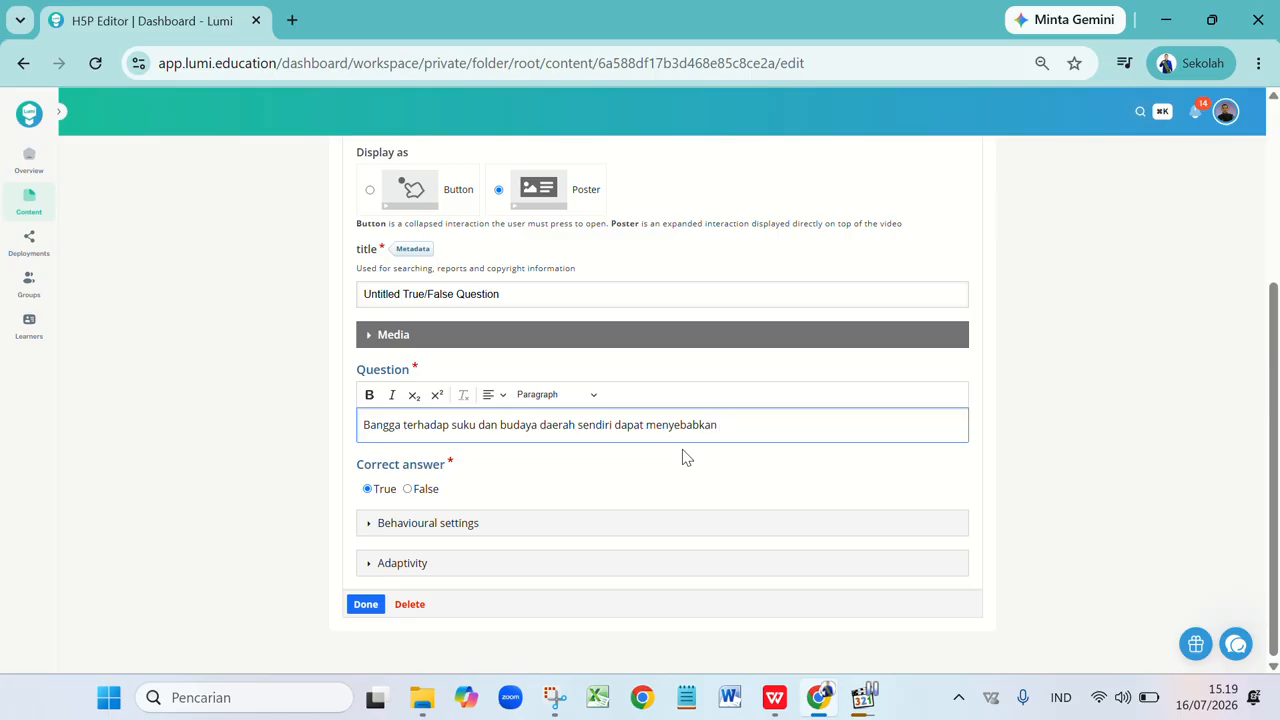
{"action": "type", "text": "menyebabkan meningkatnya rasa persatuan dan kes"}
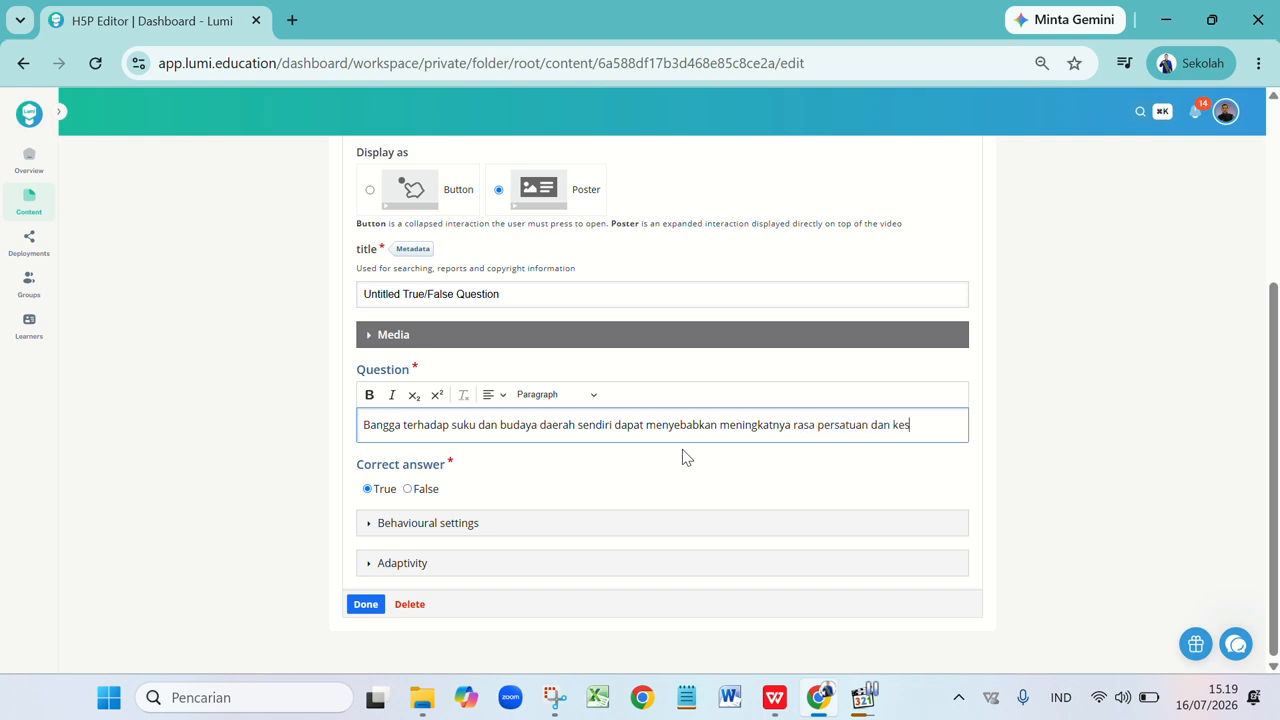
{"action": "type", "text": "atuan"}
- Insert the words "secara berlebihan" between "sendiri" and "dapat" in the question text
{"action": "left_click", "coordinate": [615, 425]}
{"action": "type", "text": "secara ve"}
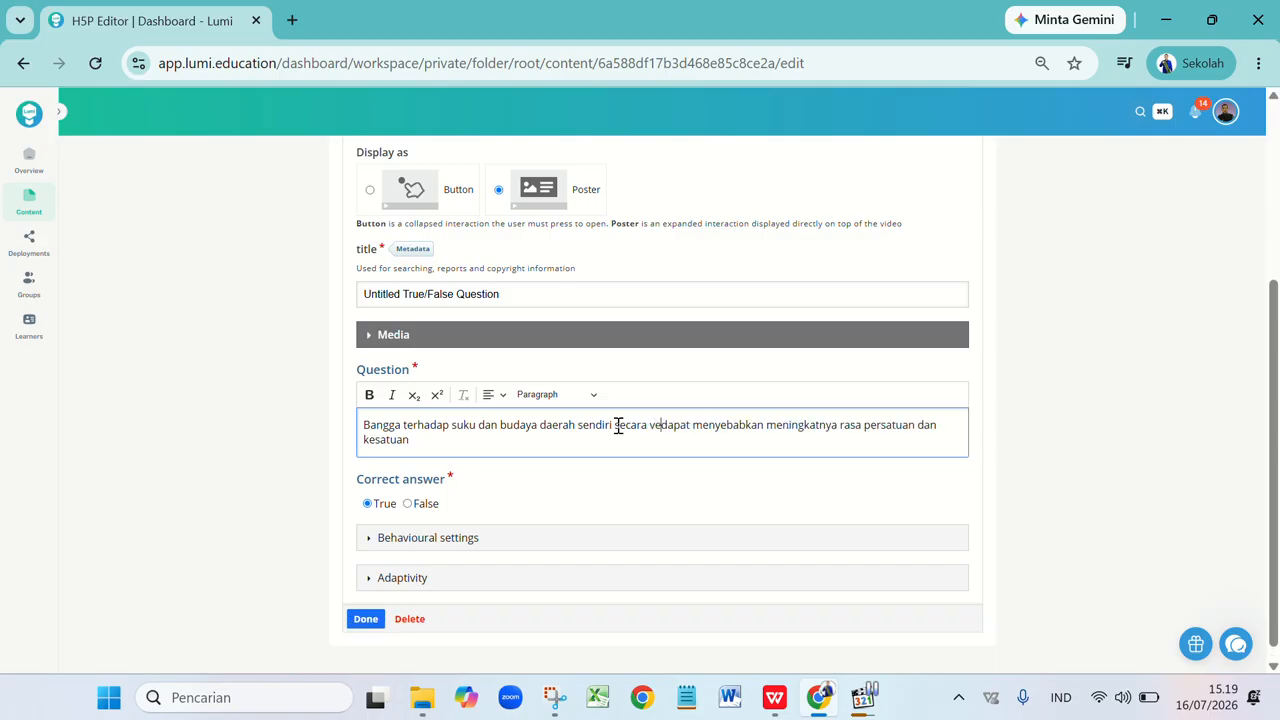
{"action": "key", "text": "BackSpace"}
{"action": "key", "text": "BackSpace"}
{"action": "type", "text": "b"}
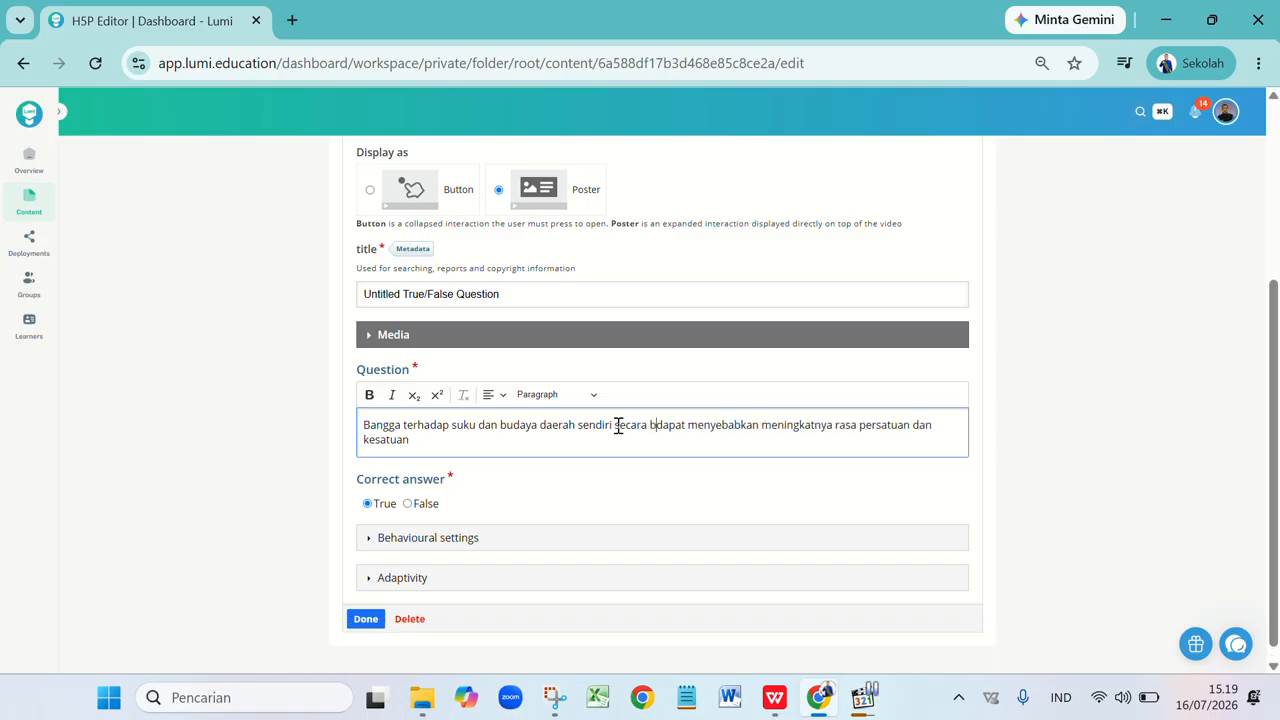
{"action": "type", "text": "erlebihan"}
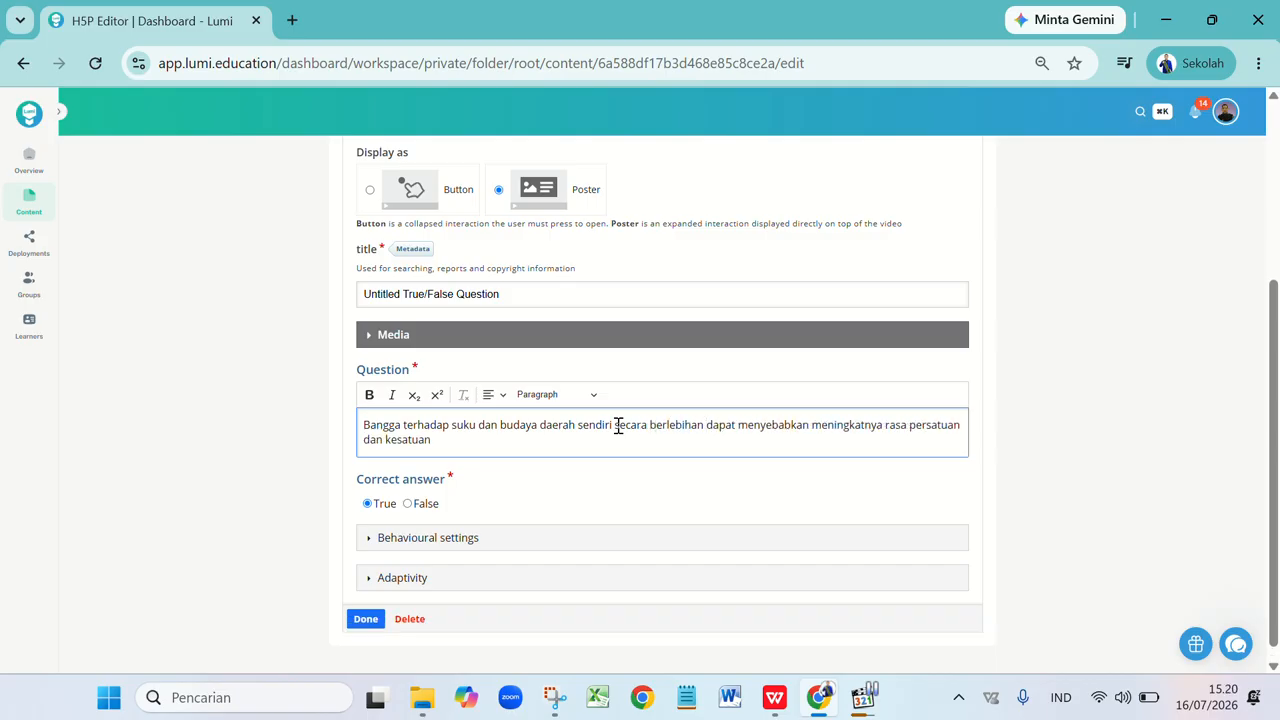
- Set the question's correct answer to False and finish editing the True/False Question
{"action": "left_click", "coordinate": [727, 455]}
{"action": "left_click_drag", "start_coordinate": [1266, 387], "coordinate": [1273, 443]}
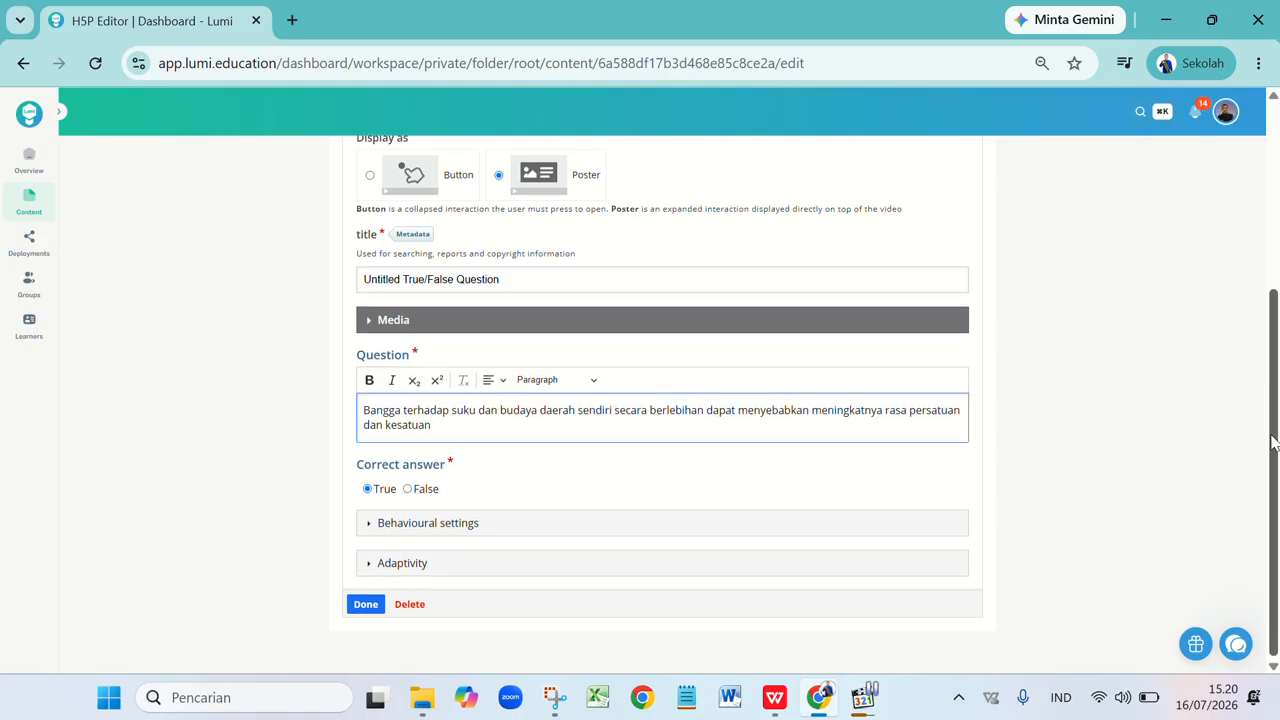
{"action": "left_click", "coordinate": [408, 489]}
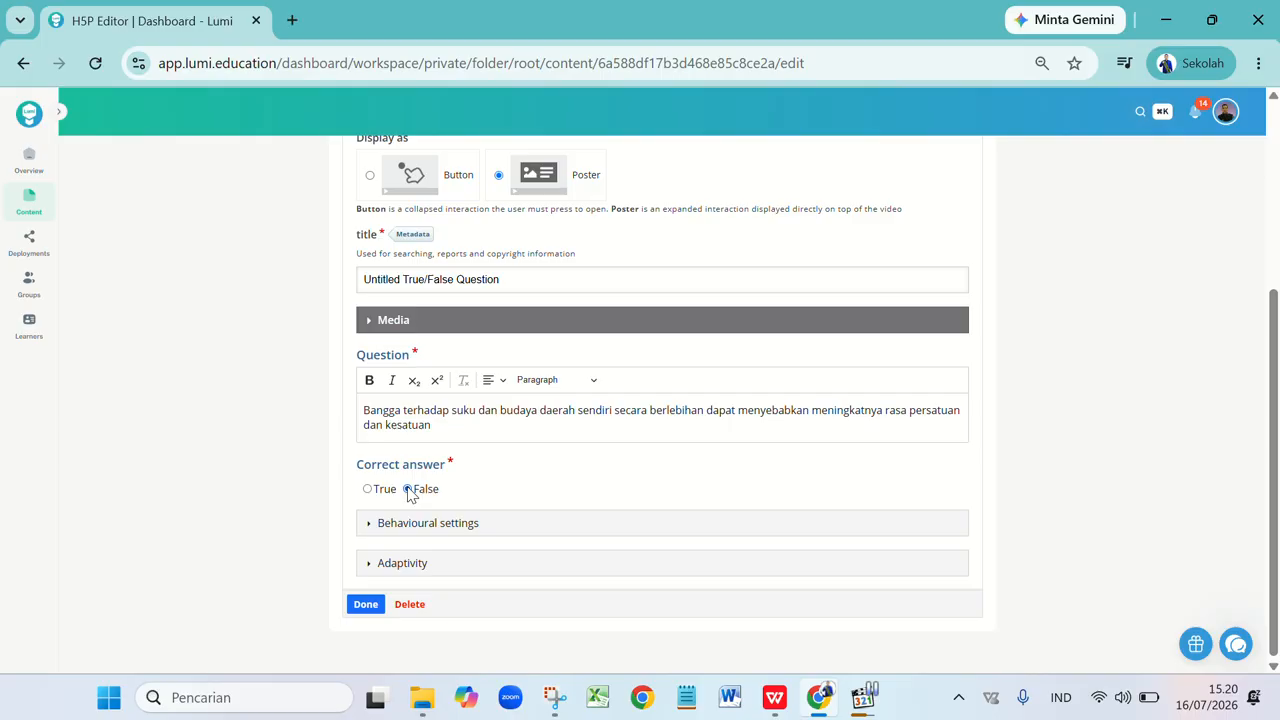
{"action": "left_click", "coordinate": [365, 604]}
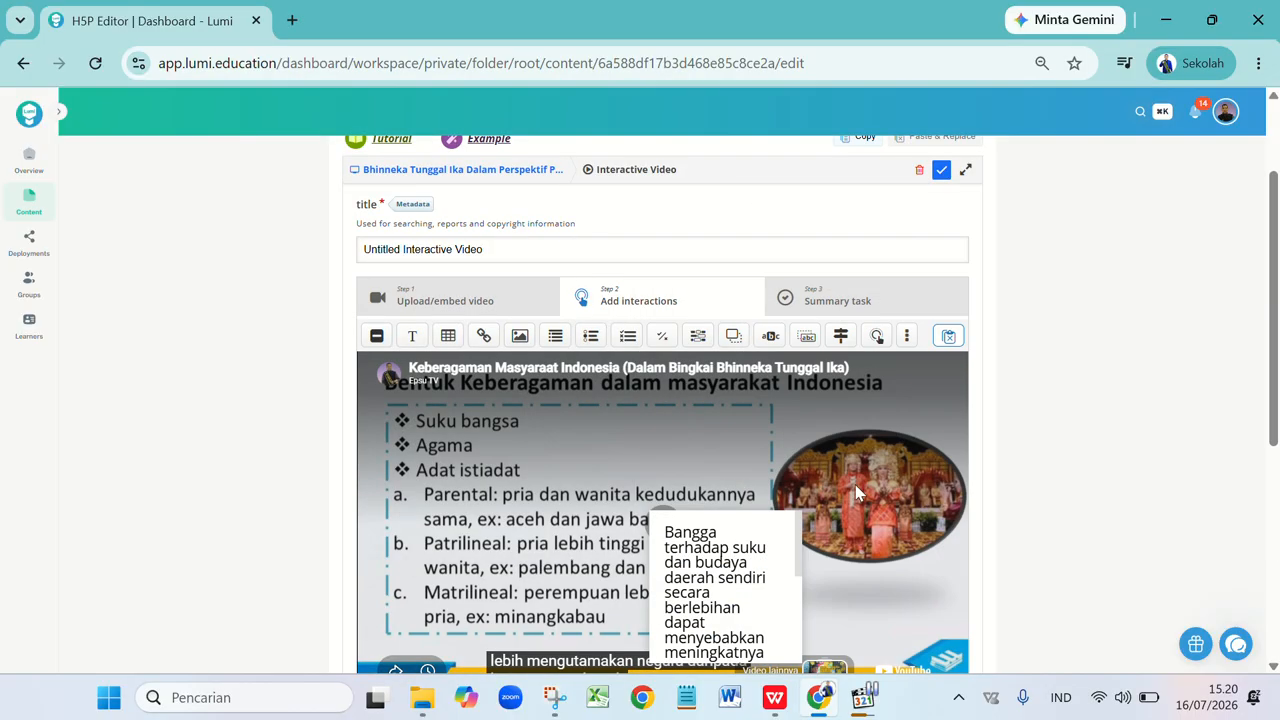
- Move the question poster to the video's upper right area and enlarge it until the full question, both answers and Check button fit
{"action": "left_click_drag", "start_coordinate": [1276, 386], "coordinate": [1276, 448]}
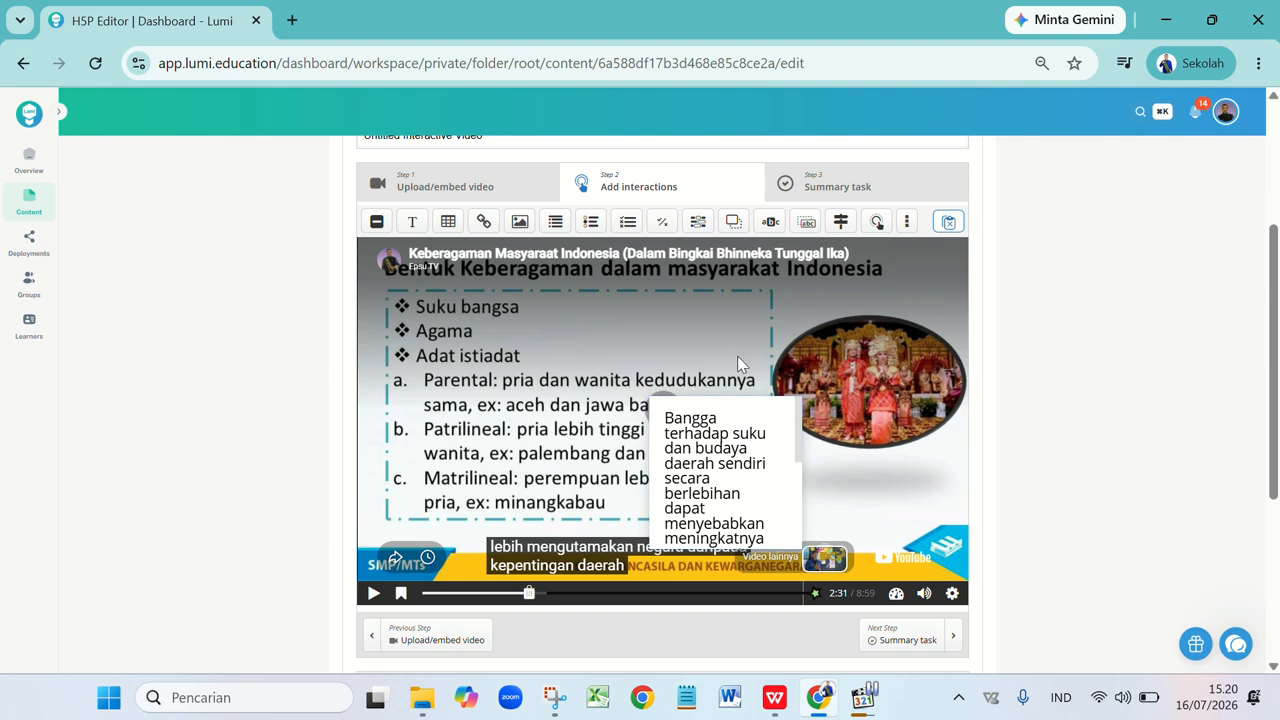
{"action": "left_click_drag", "start_coordinate": [708, 430], "coordinate": [794, 291]}
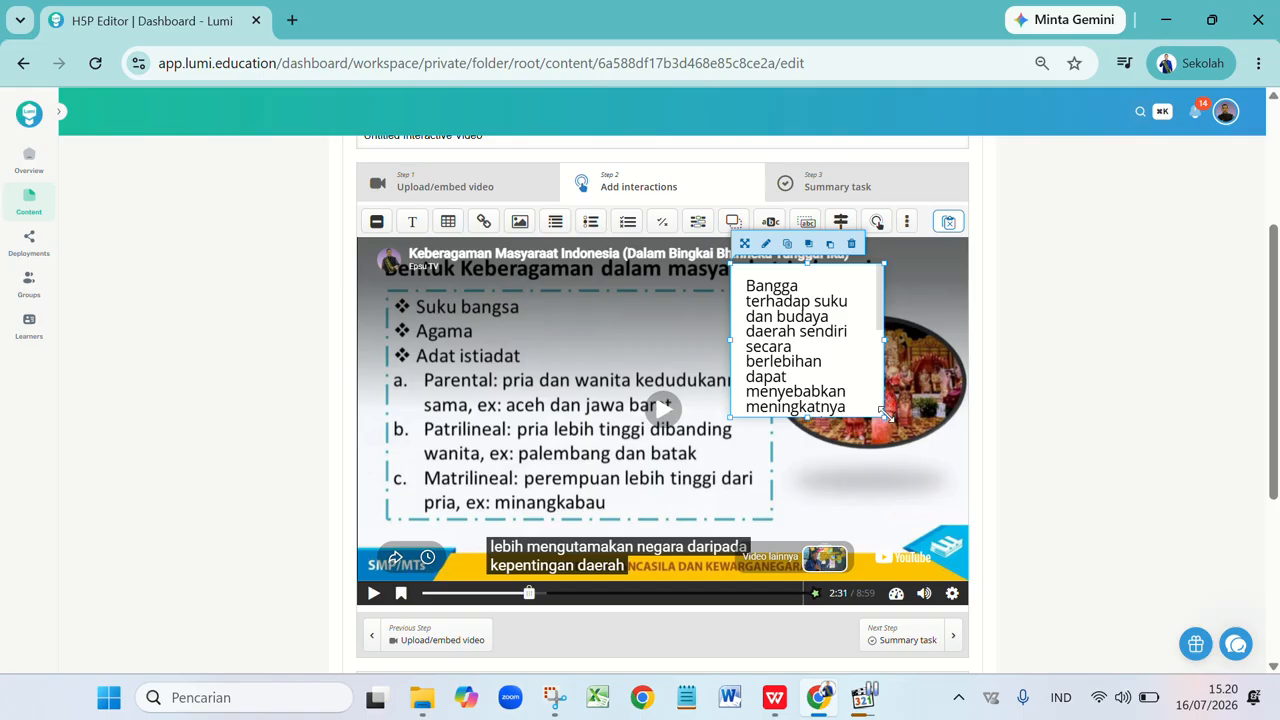
{"action": "left_click_drag", "start_coordinate": [882, 411], "coordinate": [938, 570]}
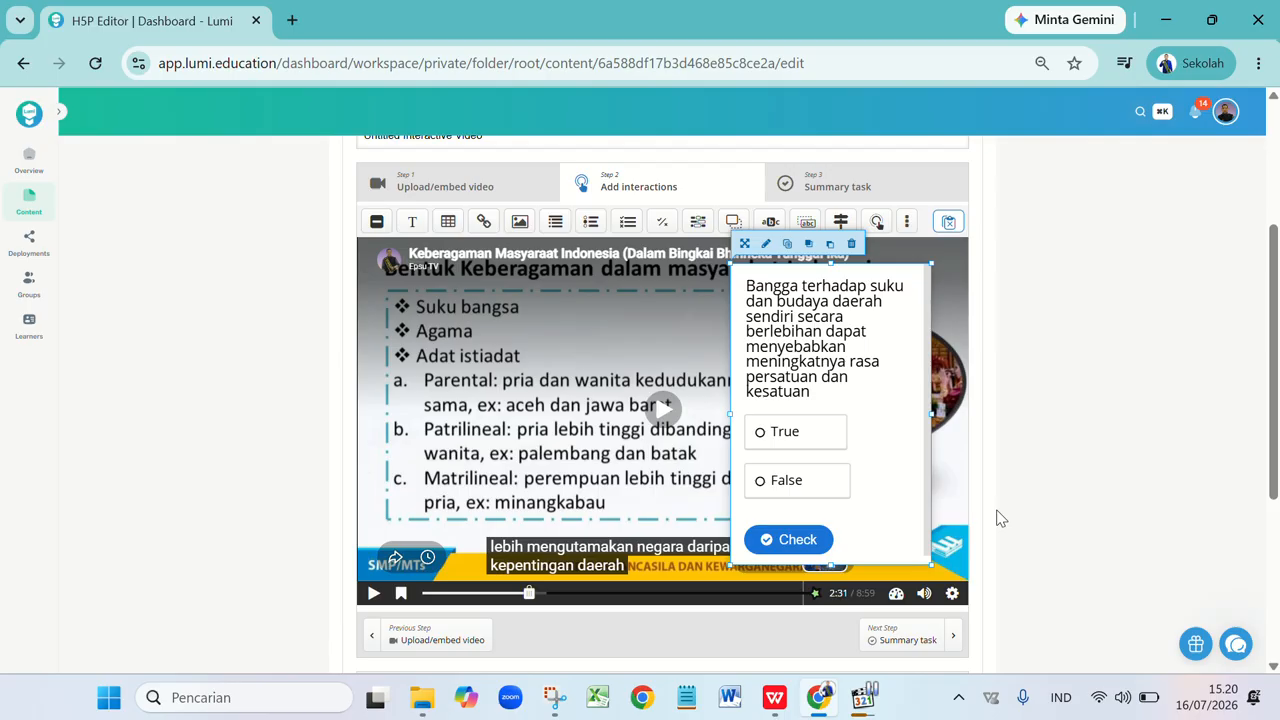
{"action": "scroll", "coordinate": [1276, 433], "scroll_direction": "down", "scroll_amount": 1}
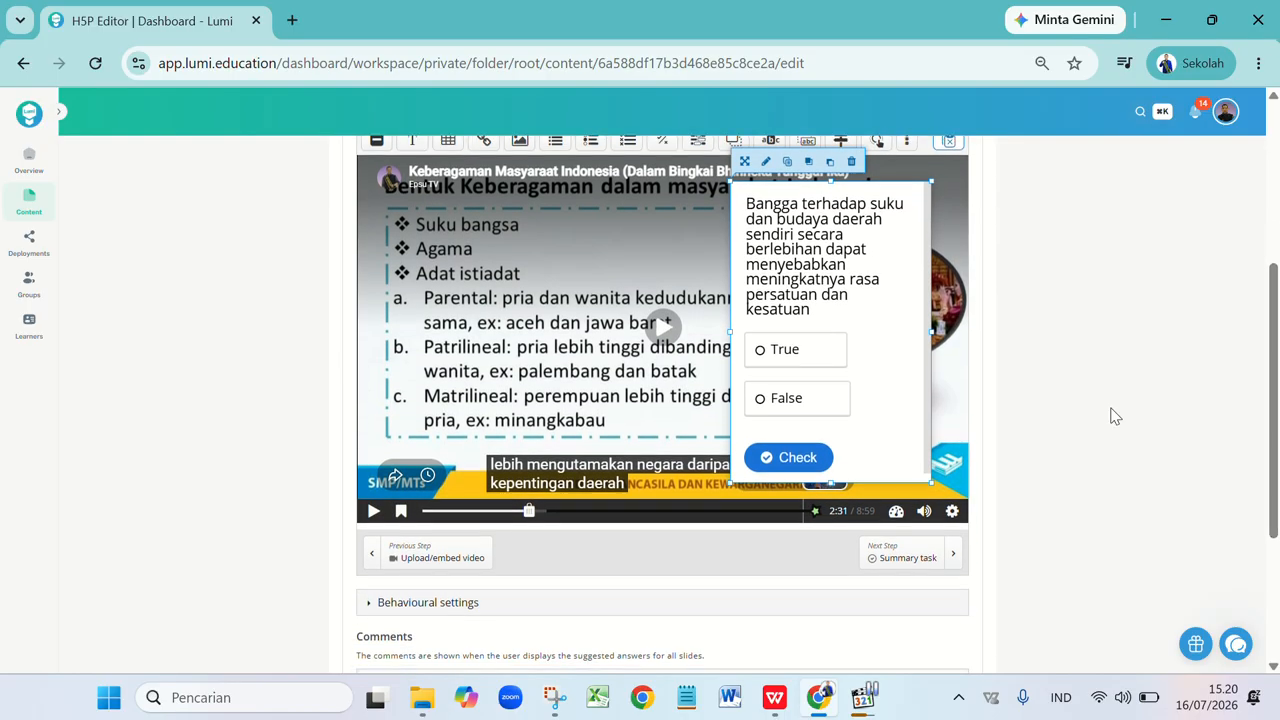